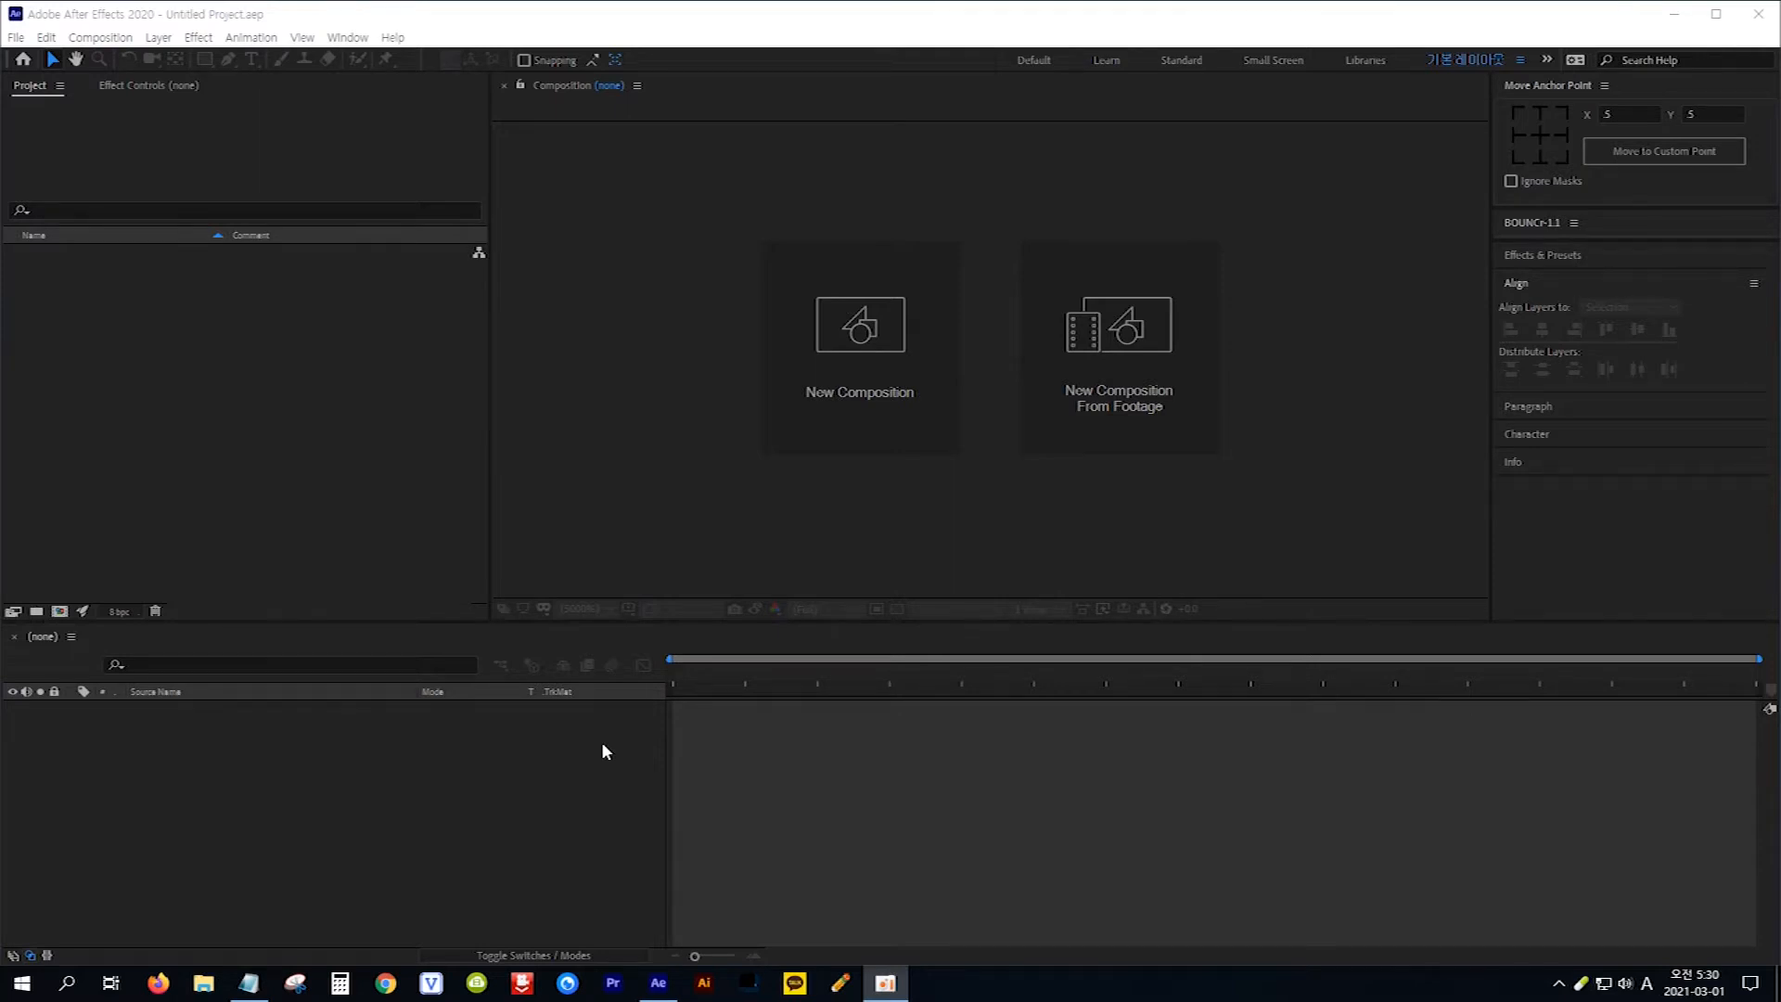
Create a 10-second composition named 쉐입 트렌지션 at 1920 x 1080 px and 29.97 fps.
left_click(854, 373)
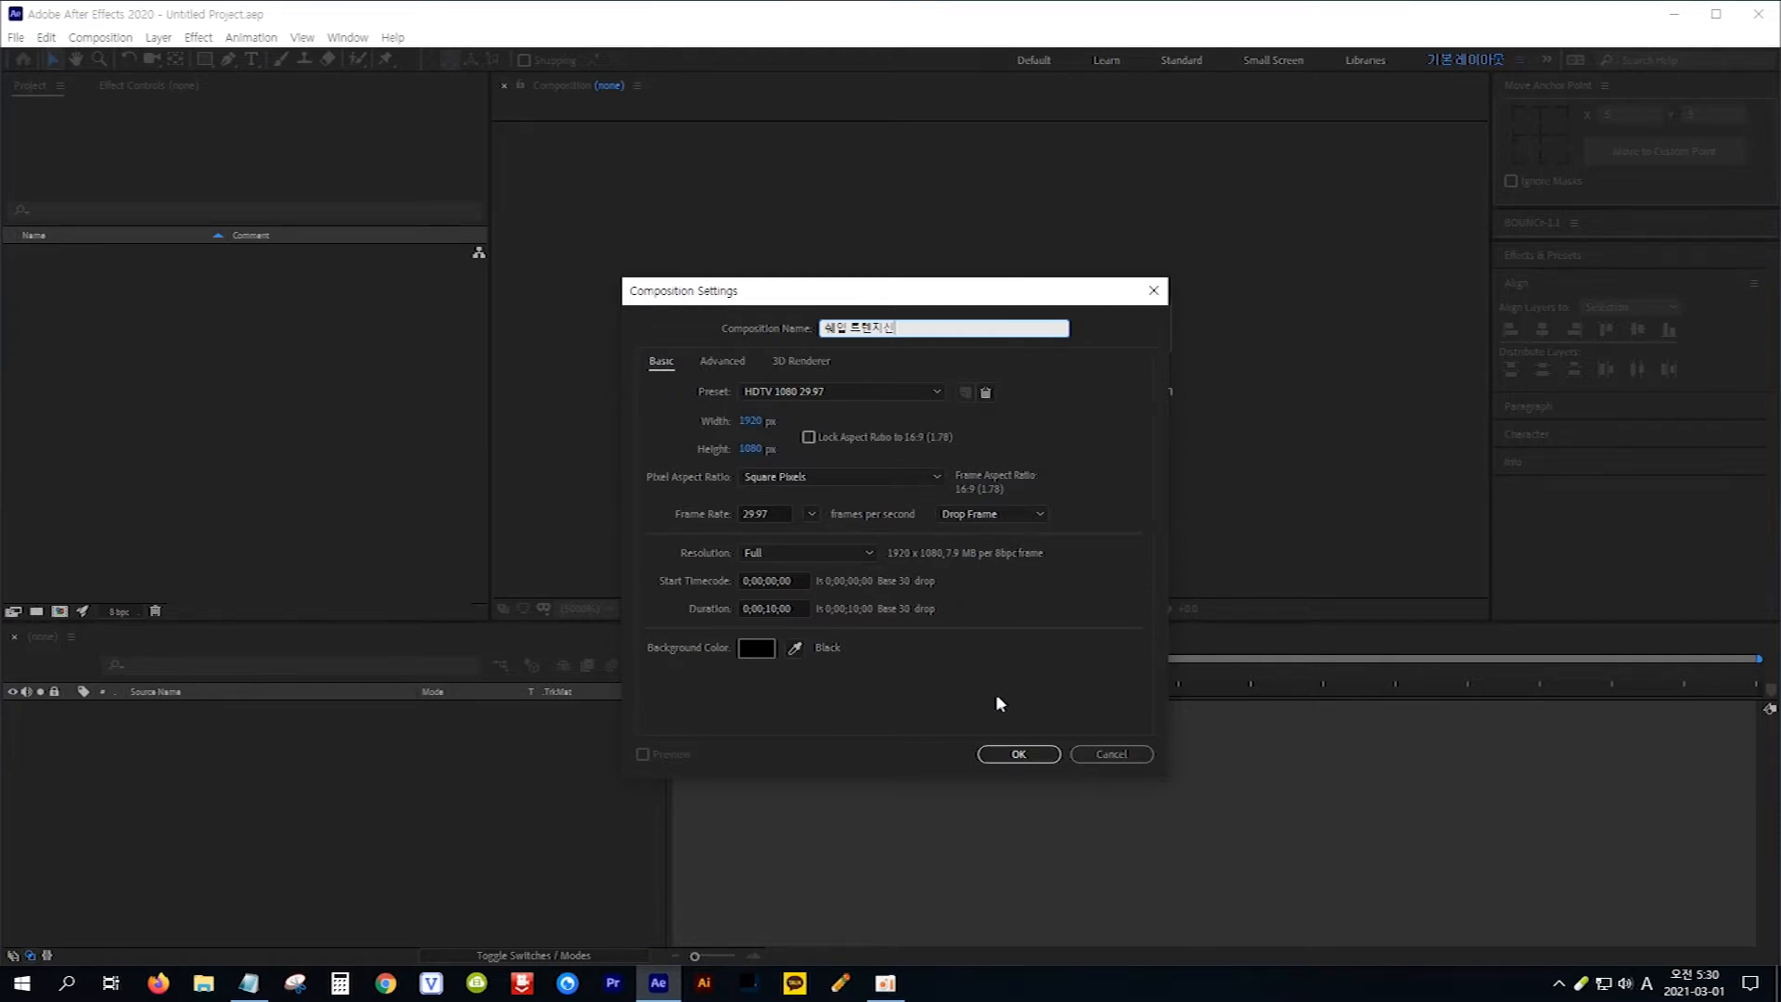
left_click(1018, 753)
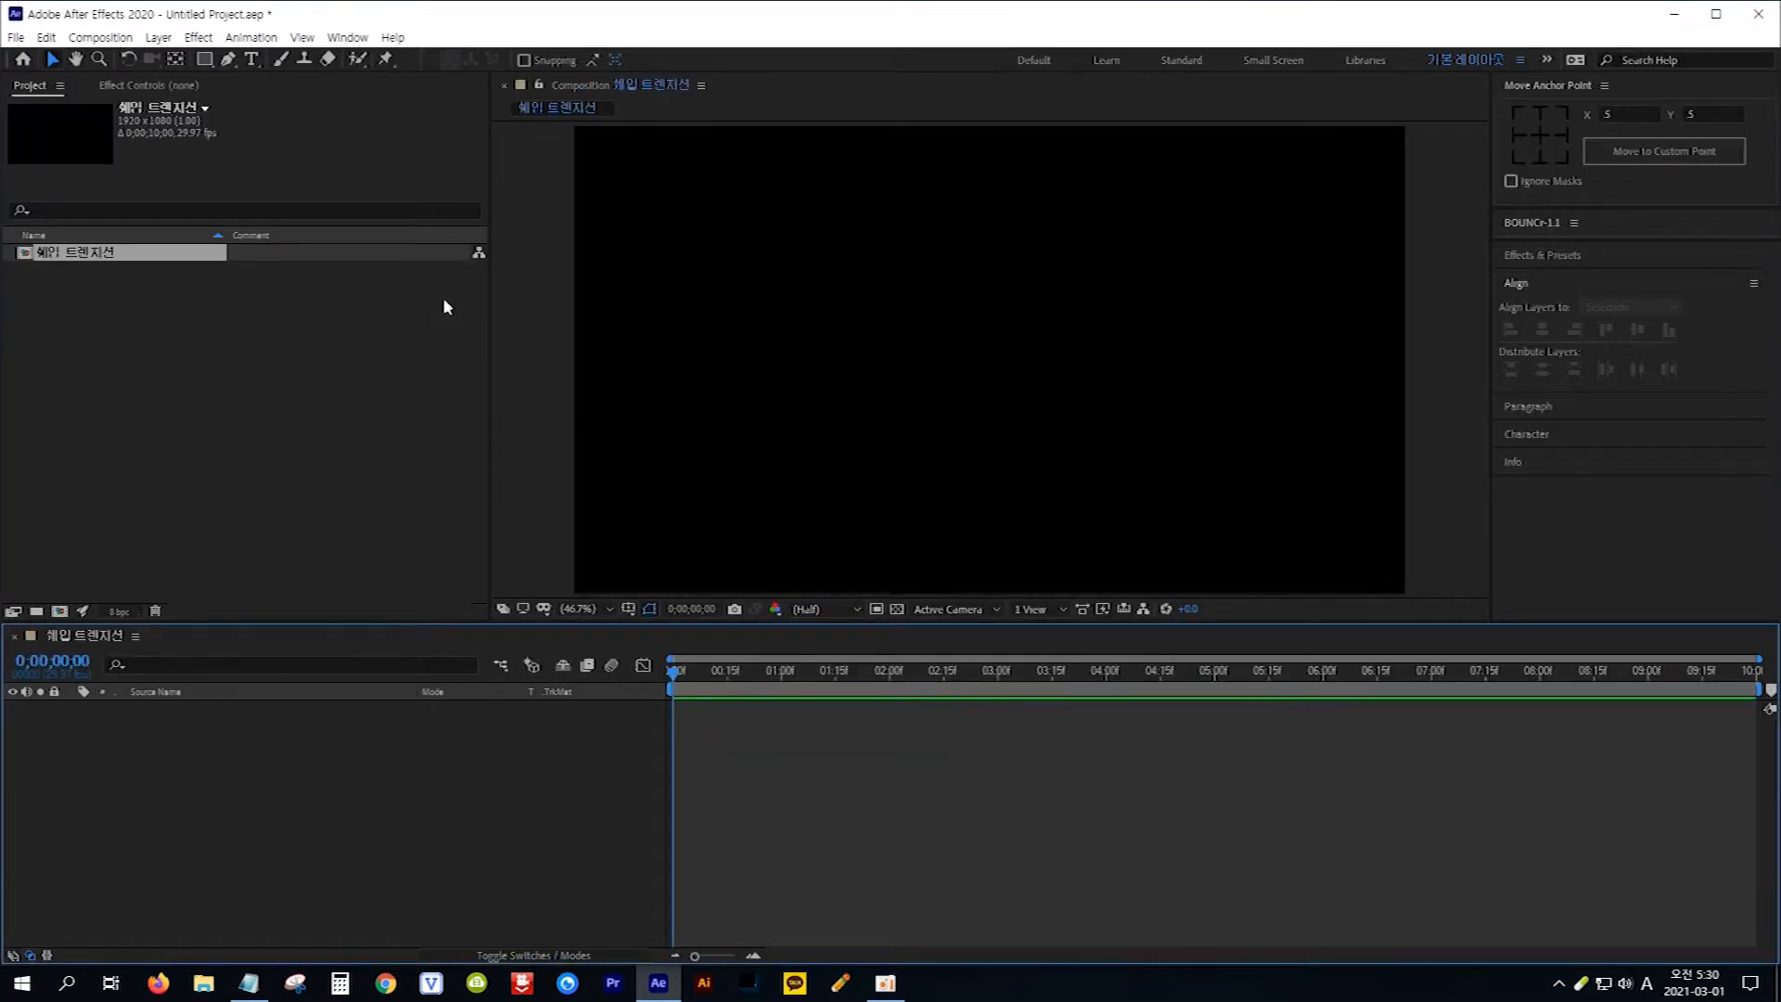
Draw an upright pentagon with the Polygon tool near the composition's centre, with an outer radius of about 400 px.
left_click(206, 62)
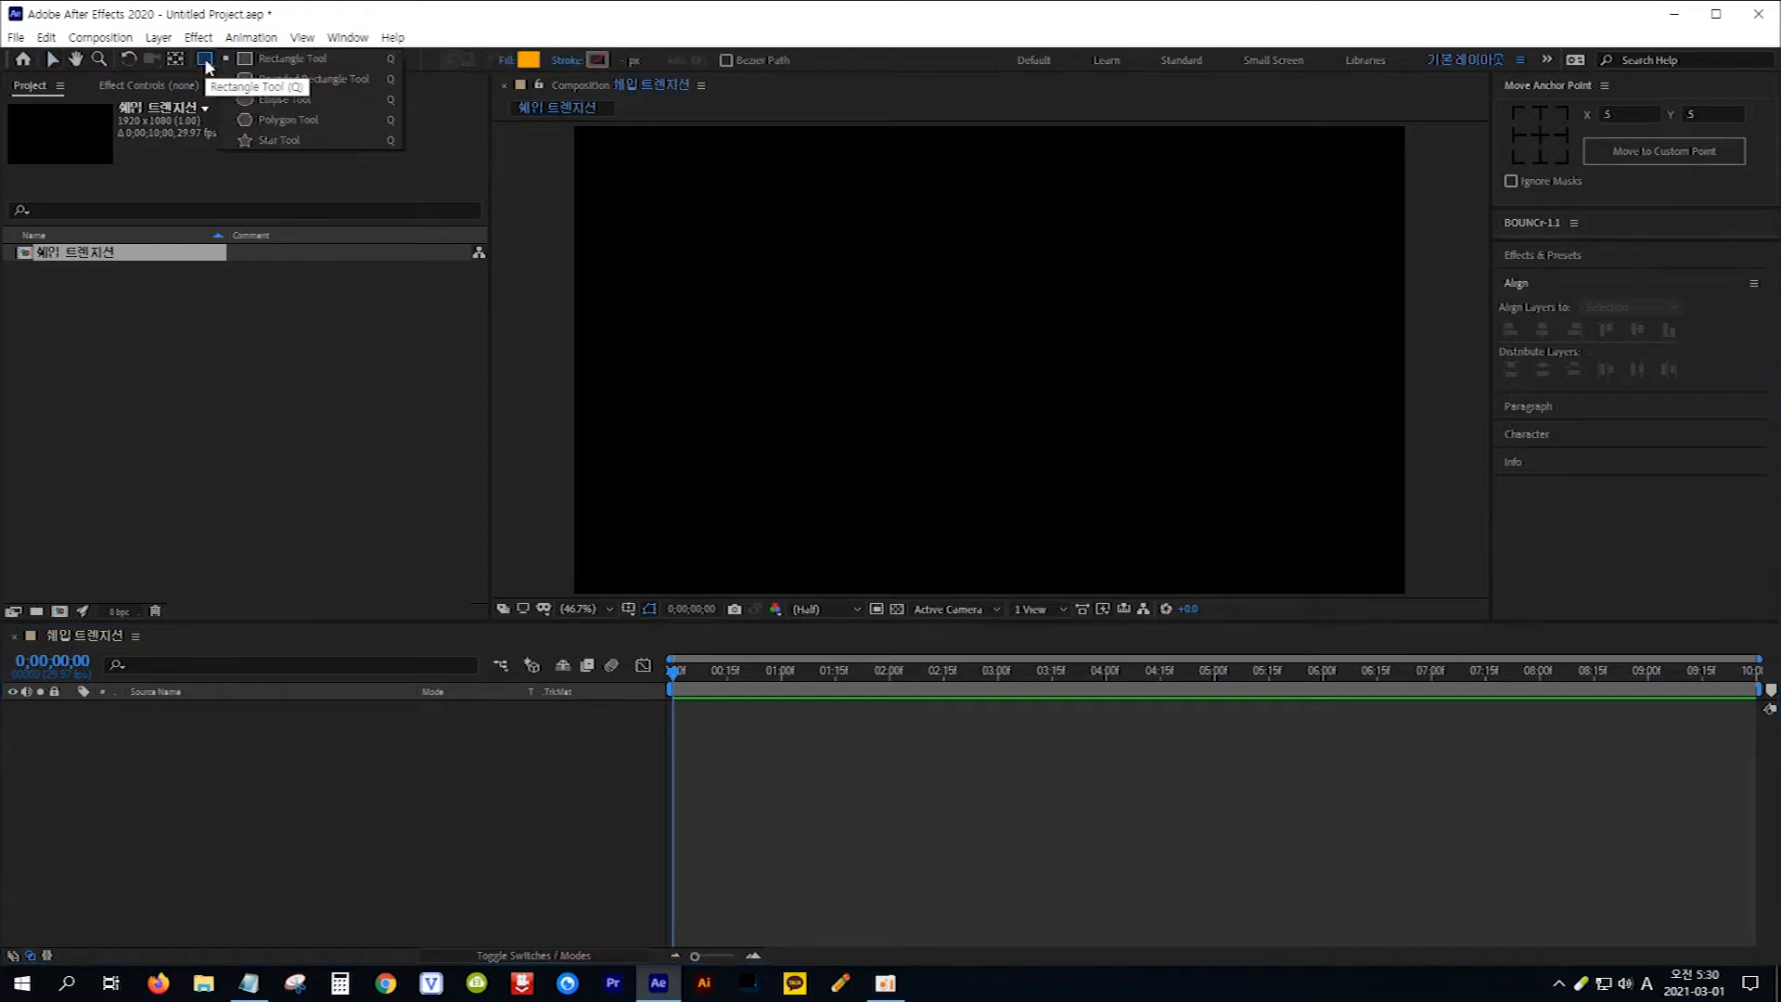
left_click(329, 121)
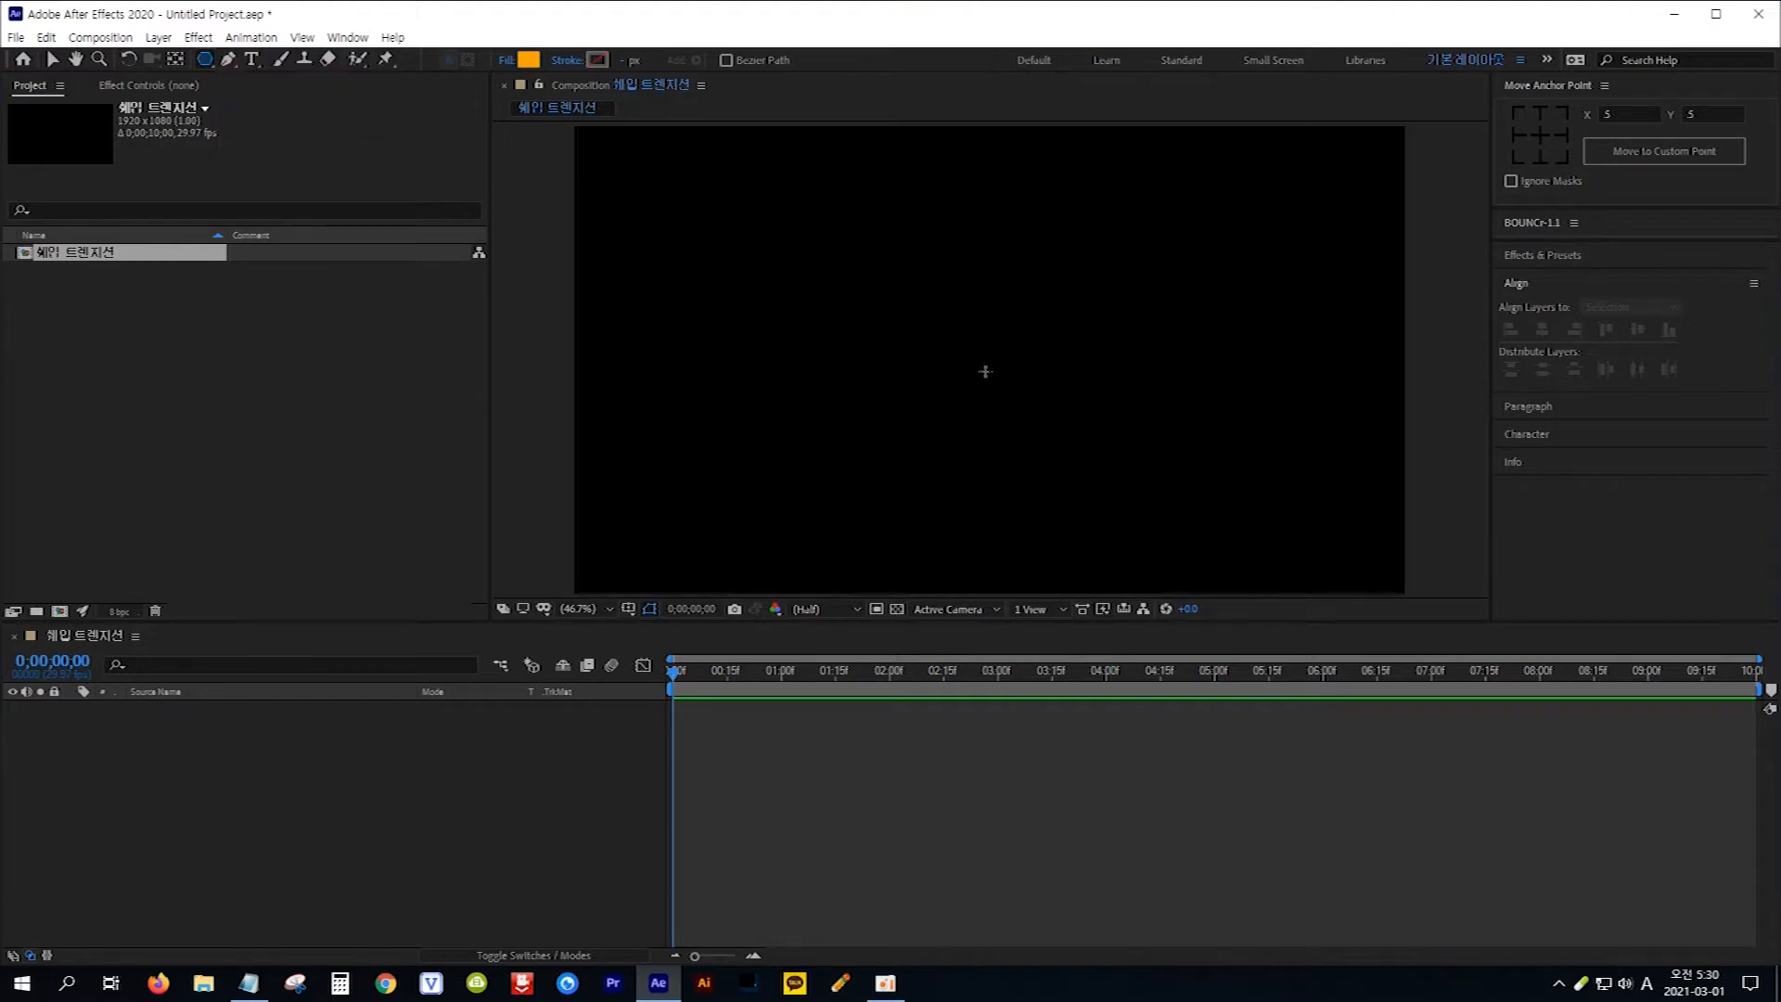
left_click_drag(985, 371, 1112, 488)
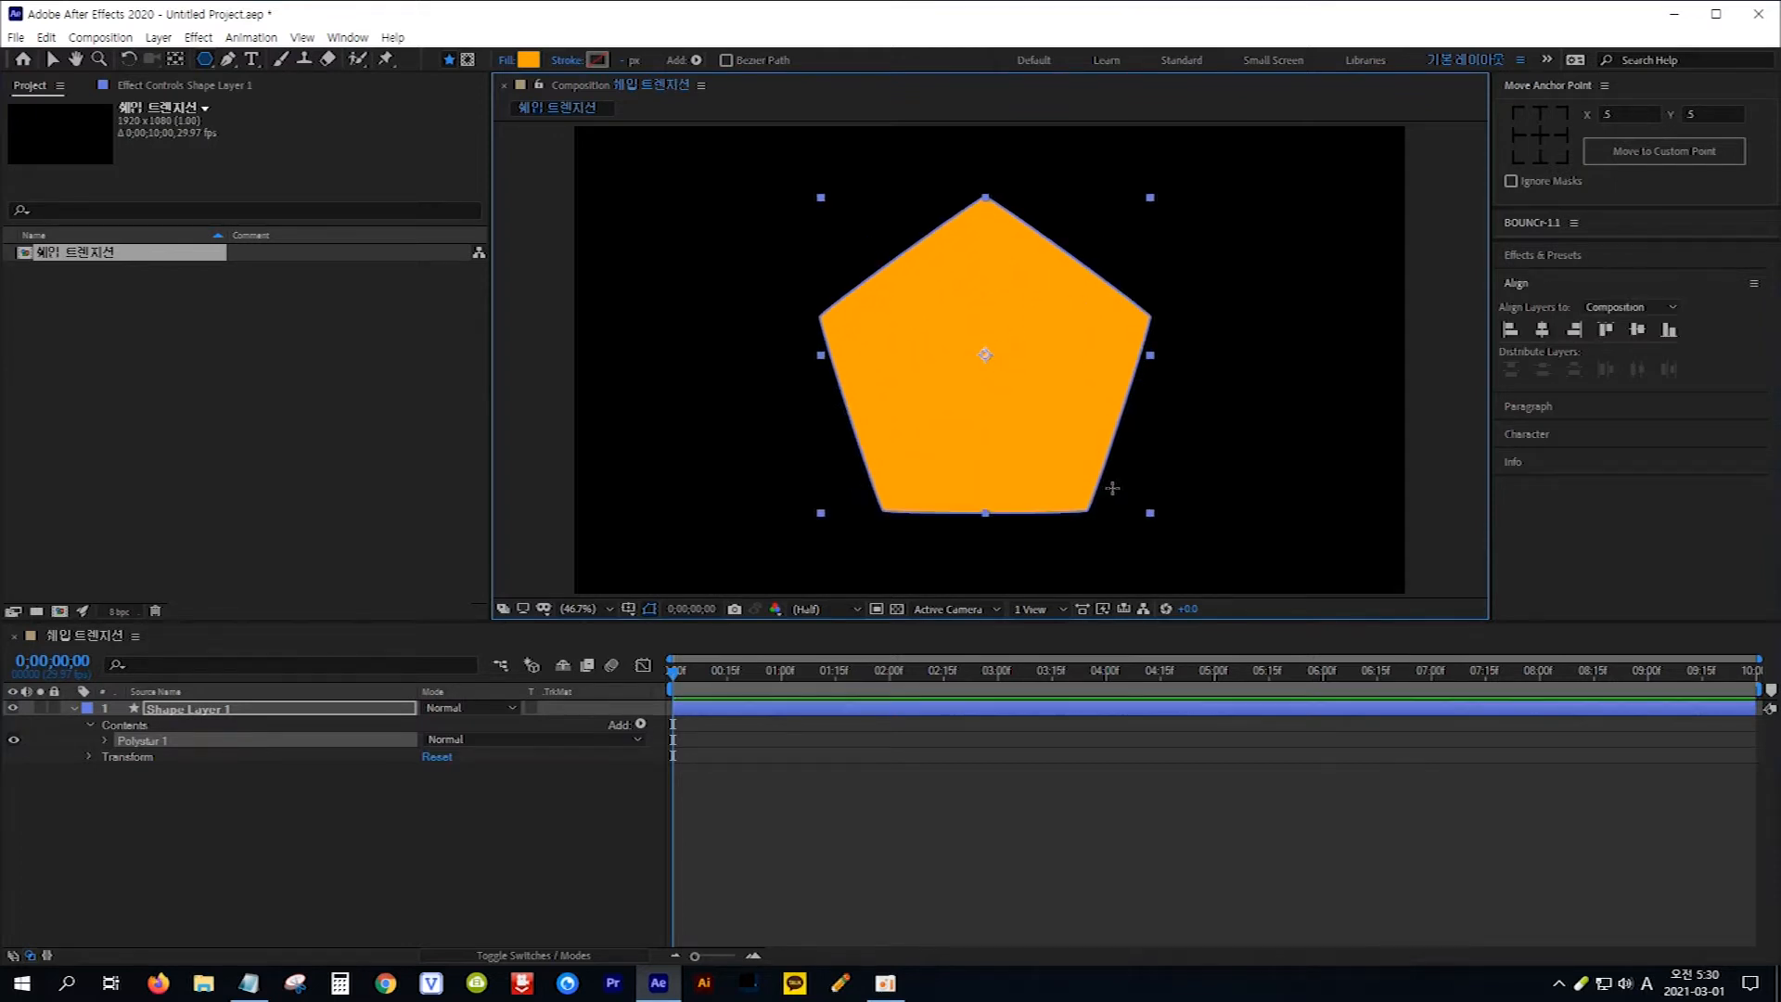
Set the pentagon's fill colour to white (FFFFFF) and its stroke to None.
left_click(528, 61)
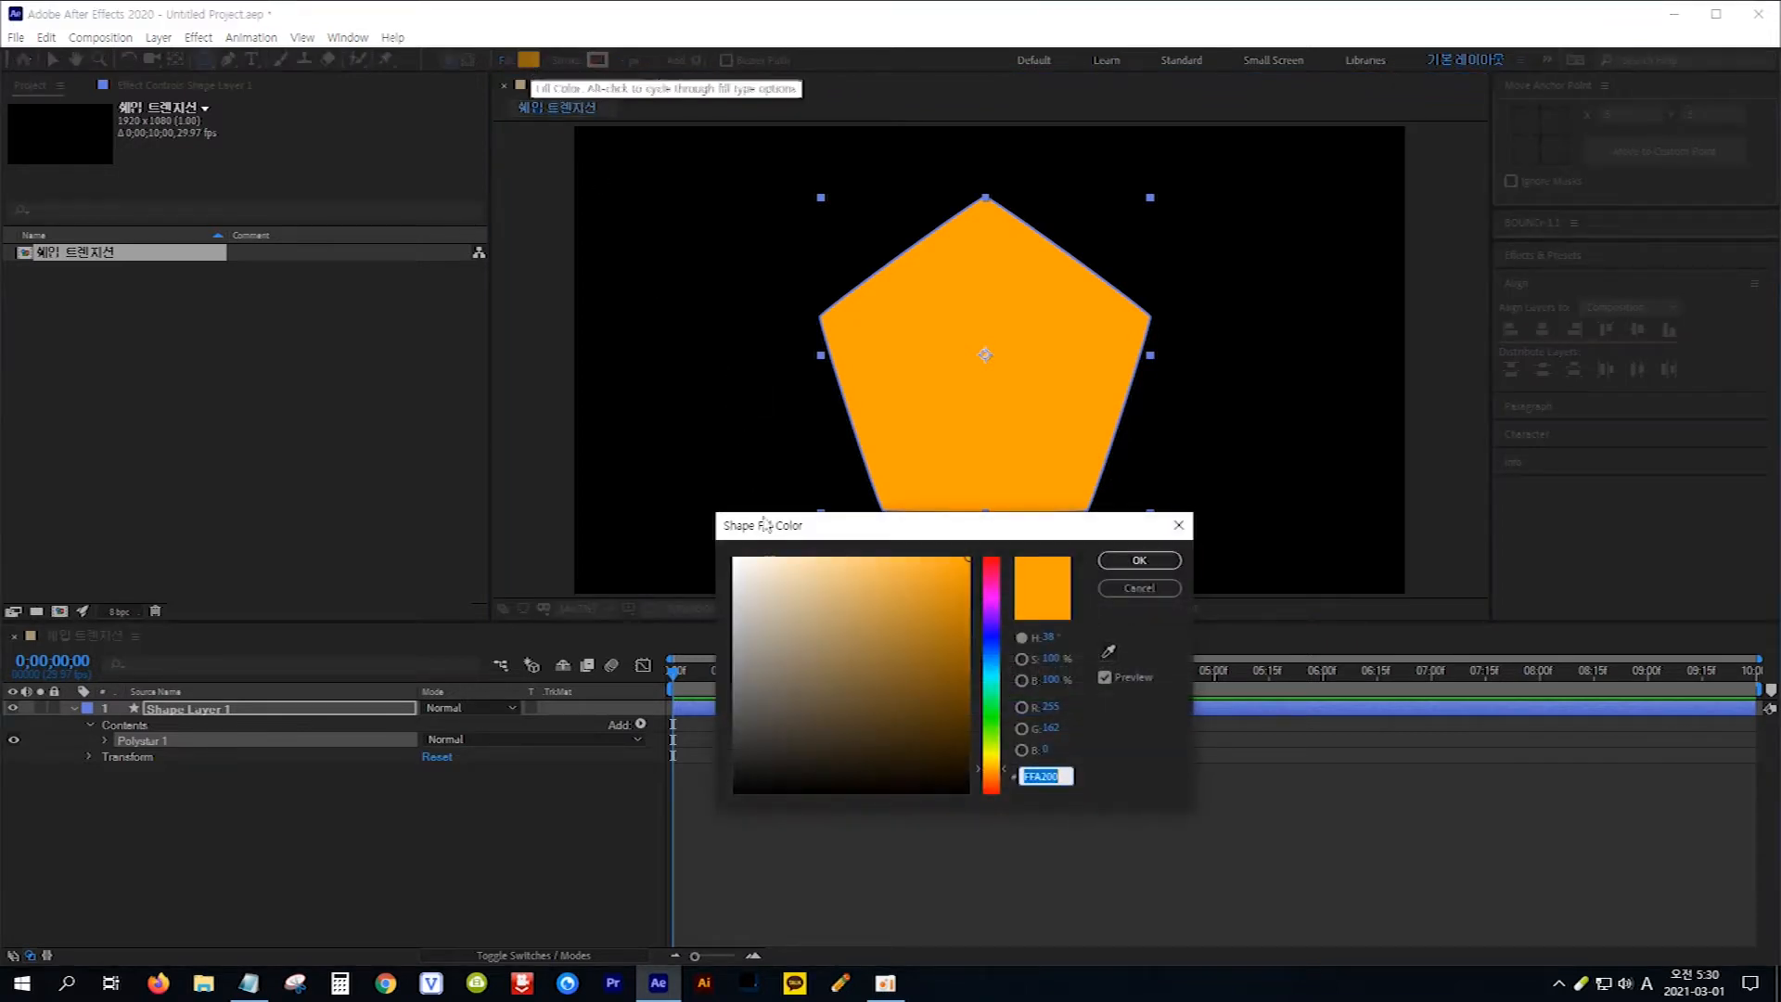
left_click(750, 568)
left_click_drag(749, 568, 723, 543)
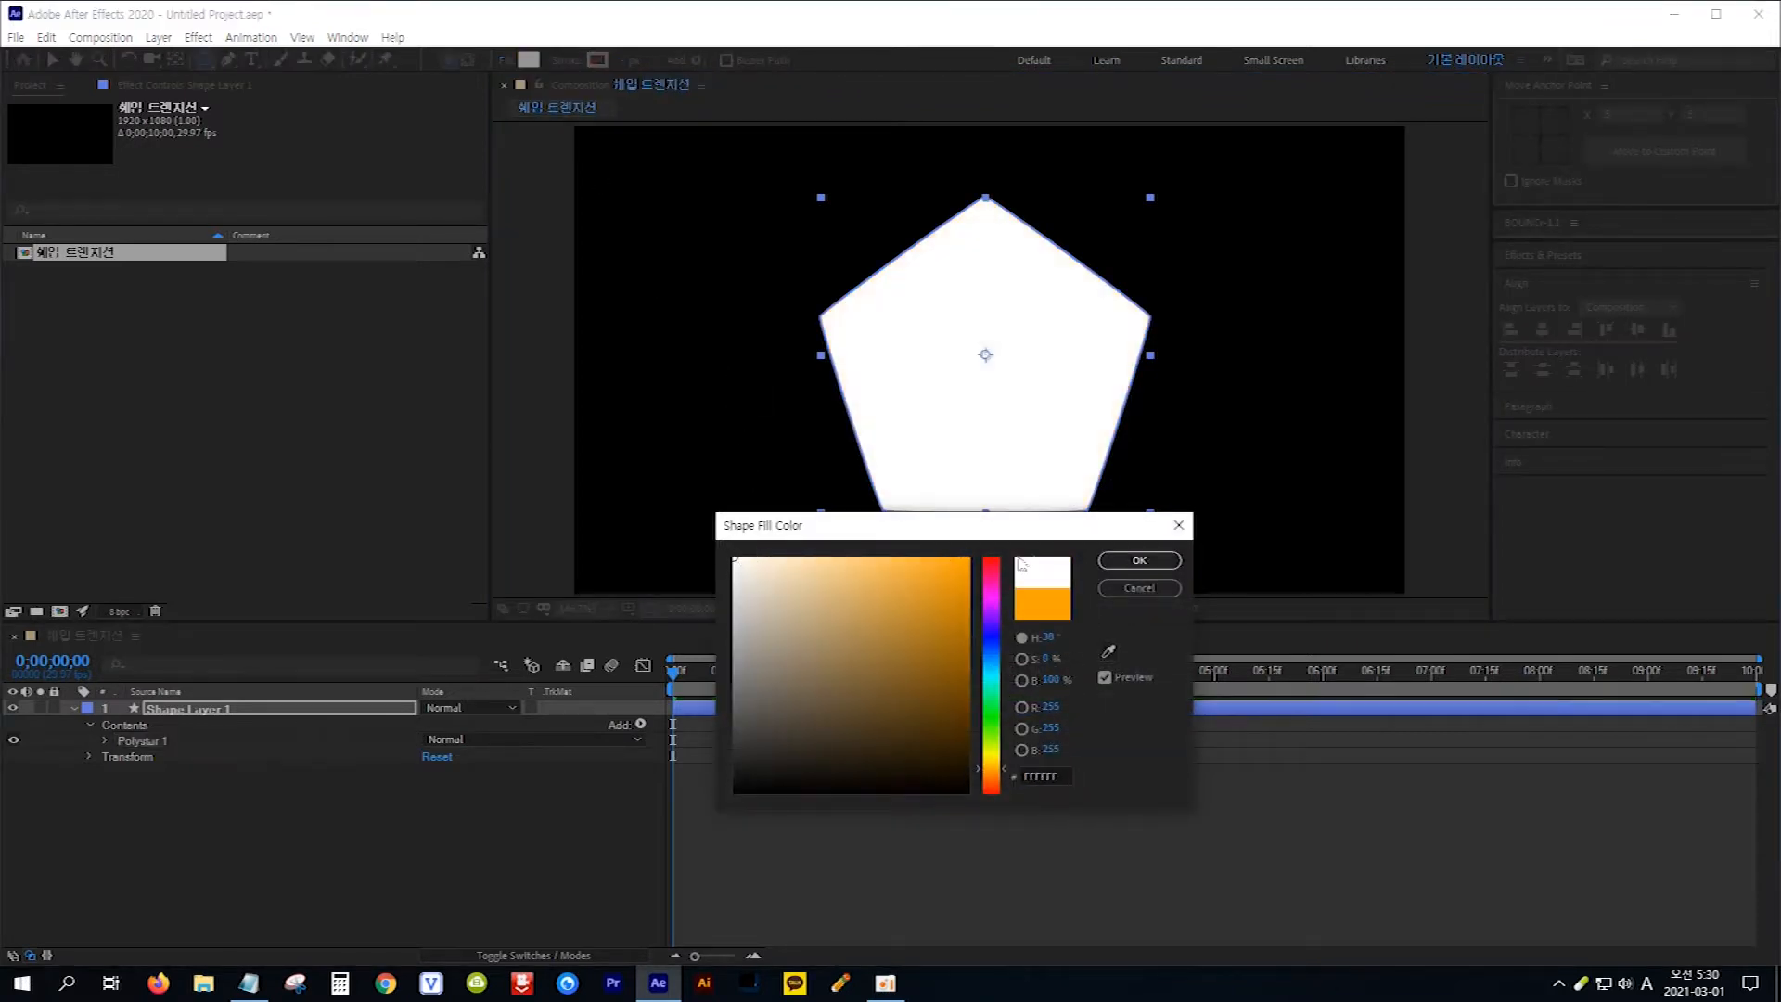
left_click(1124, 559)
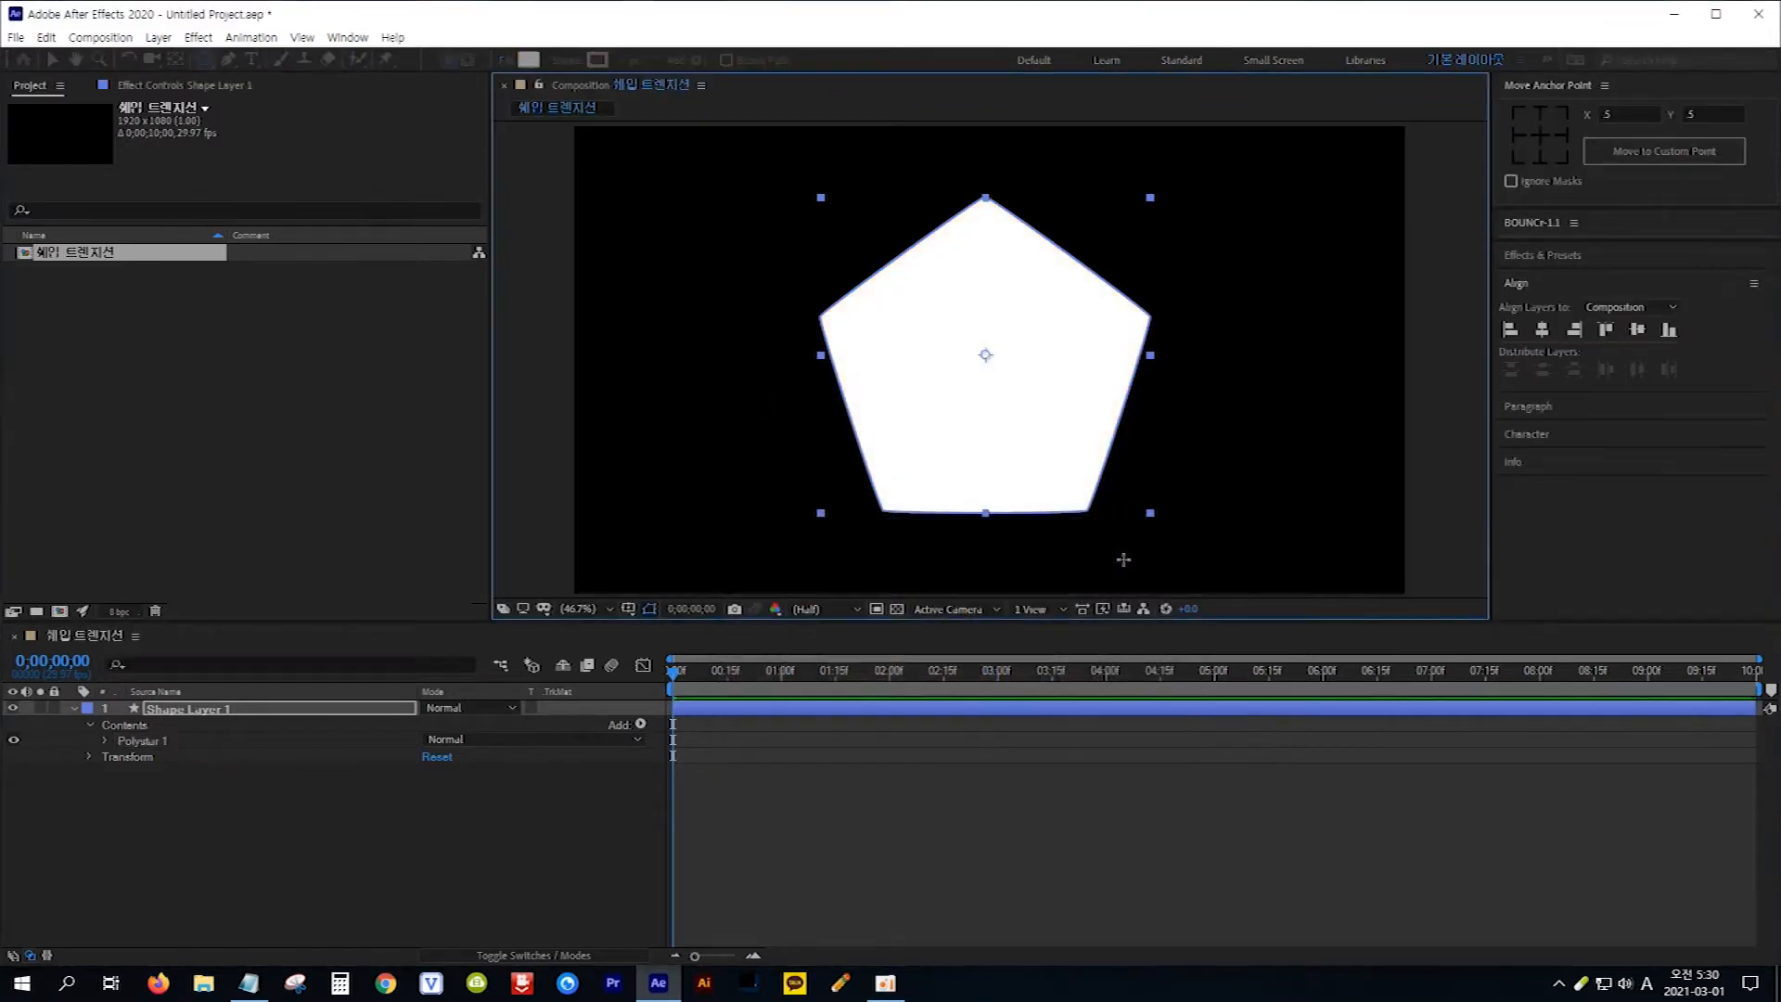
left_click(570, 63)
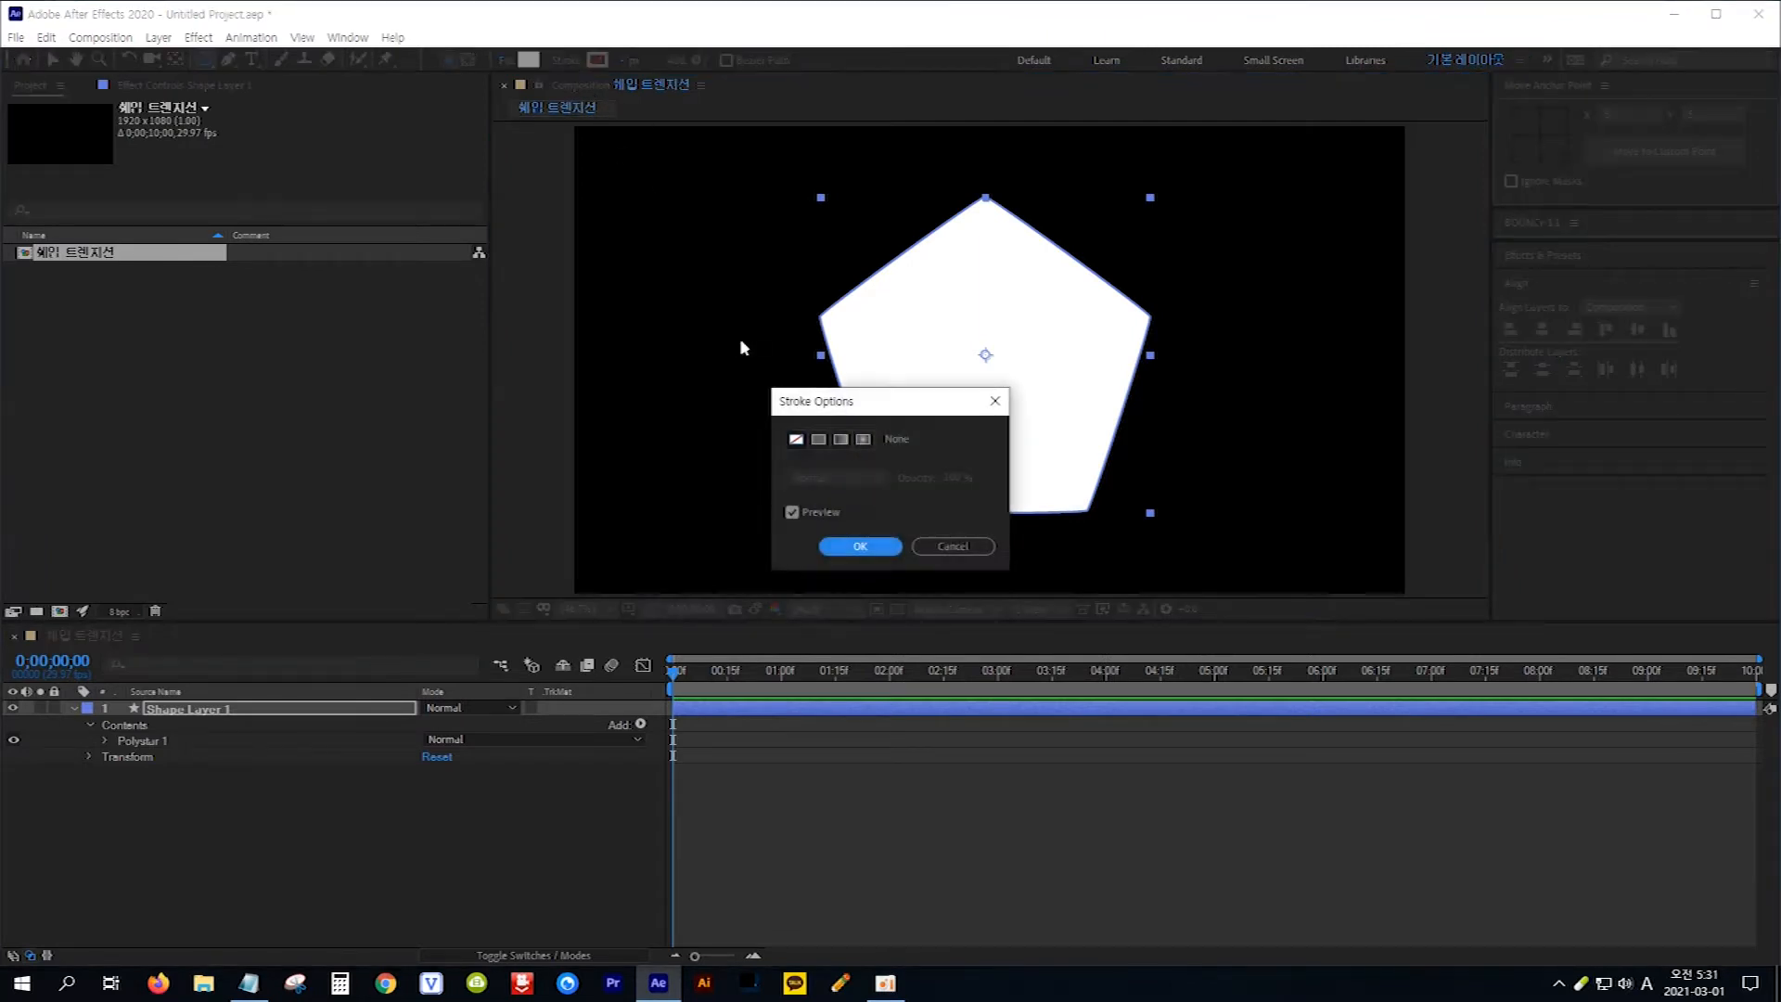
left_click(862, 544)
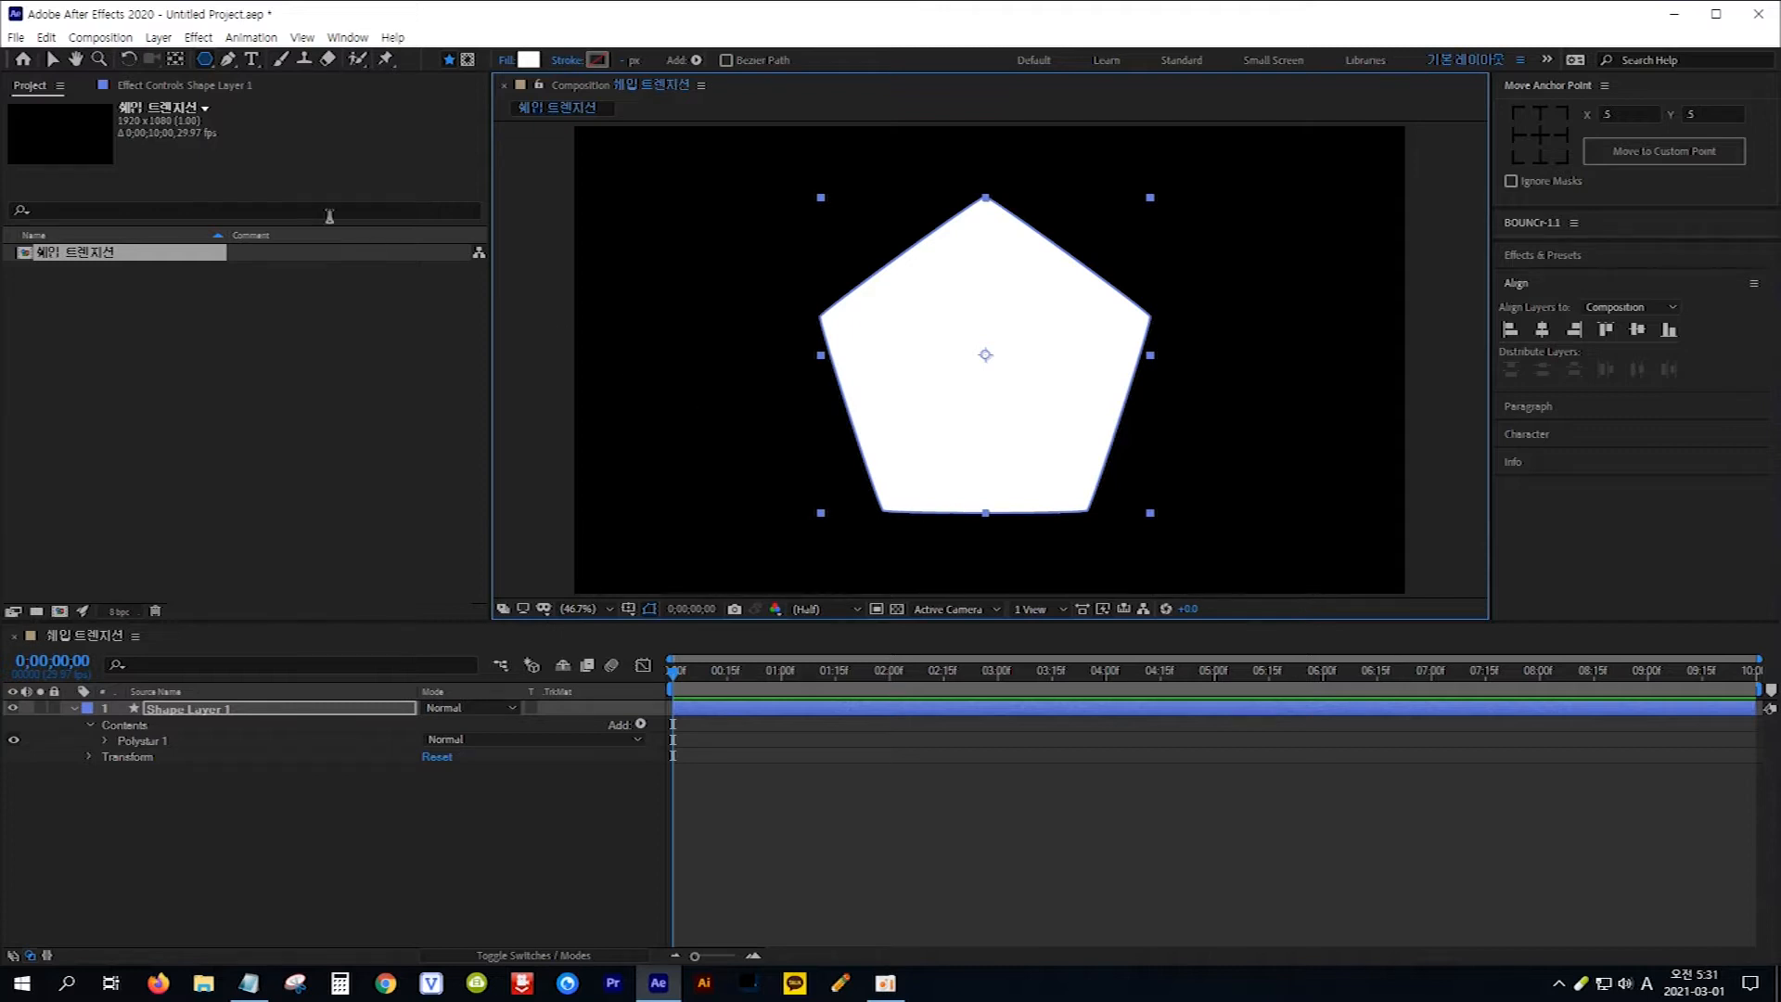
Align the pentagon layer to the horizontal and vertical centre of the composition.
left_click(52, 59)
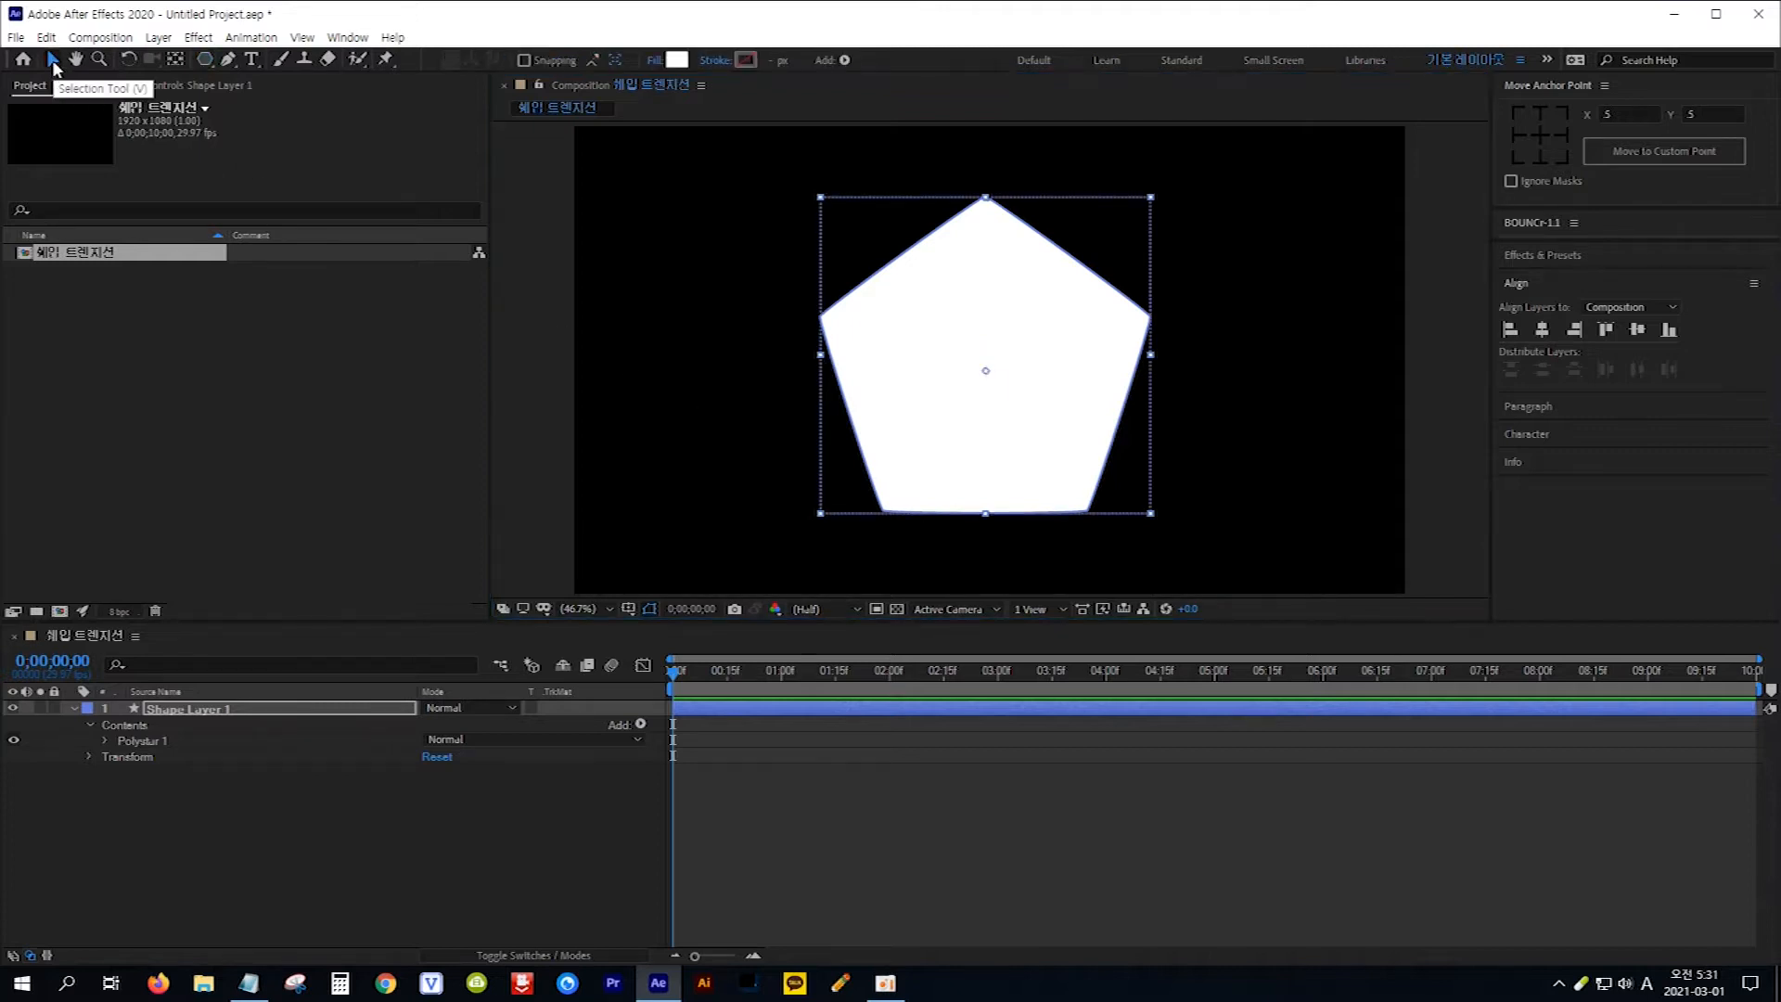
left_click(1542, 283)
left_click(1544, 283)
left_click(1544, 330)
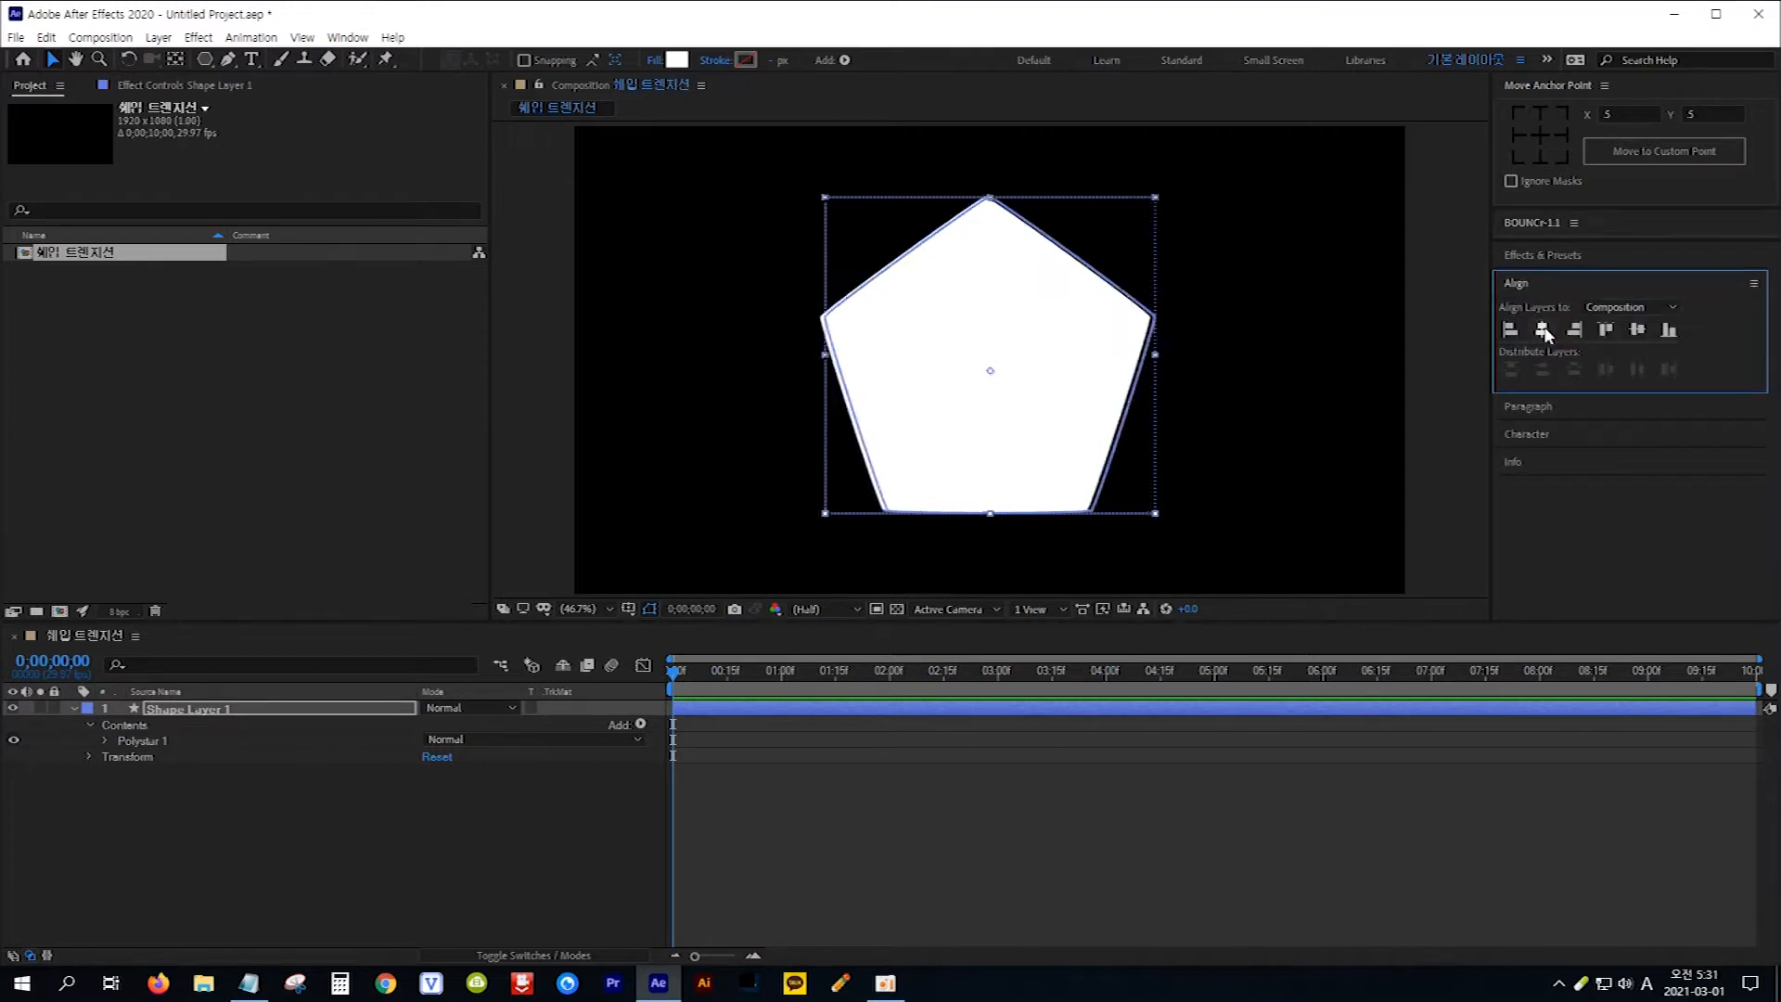
left_click(1637, 331)
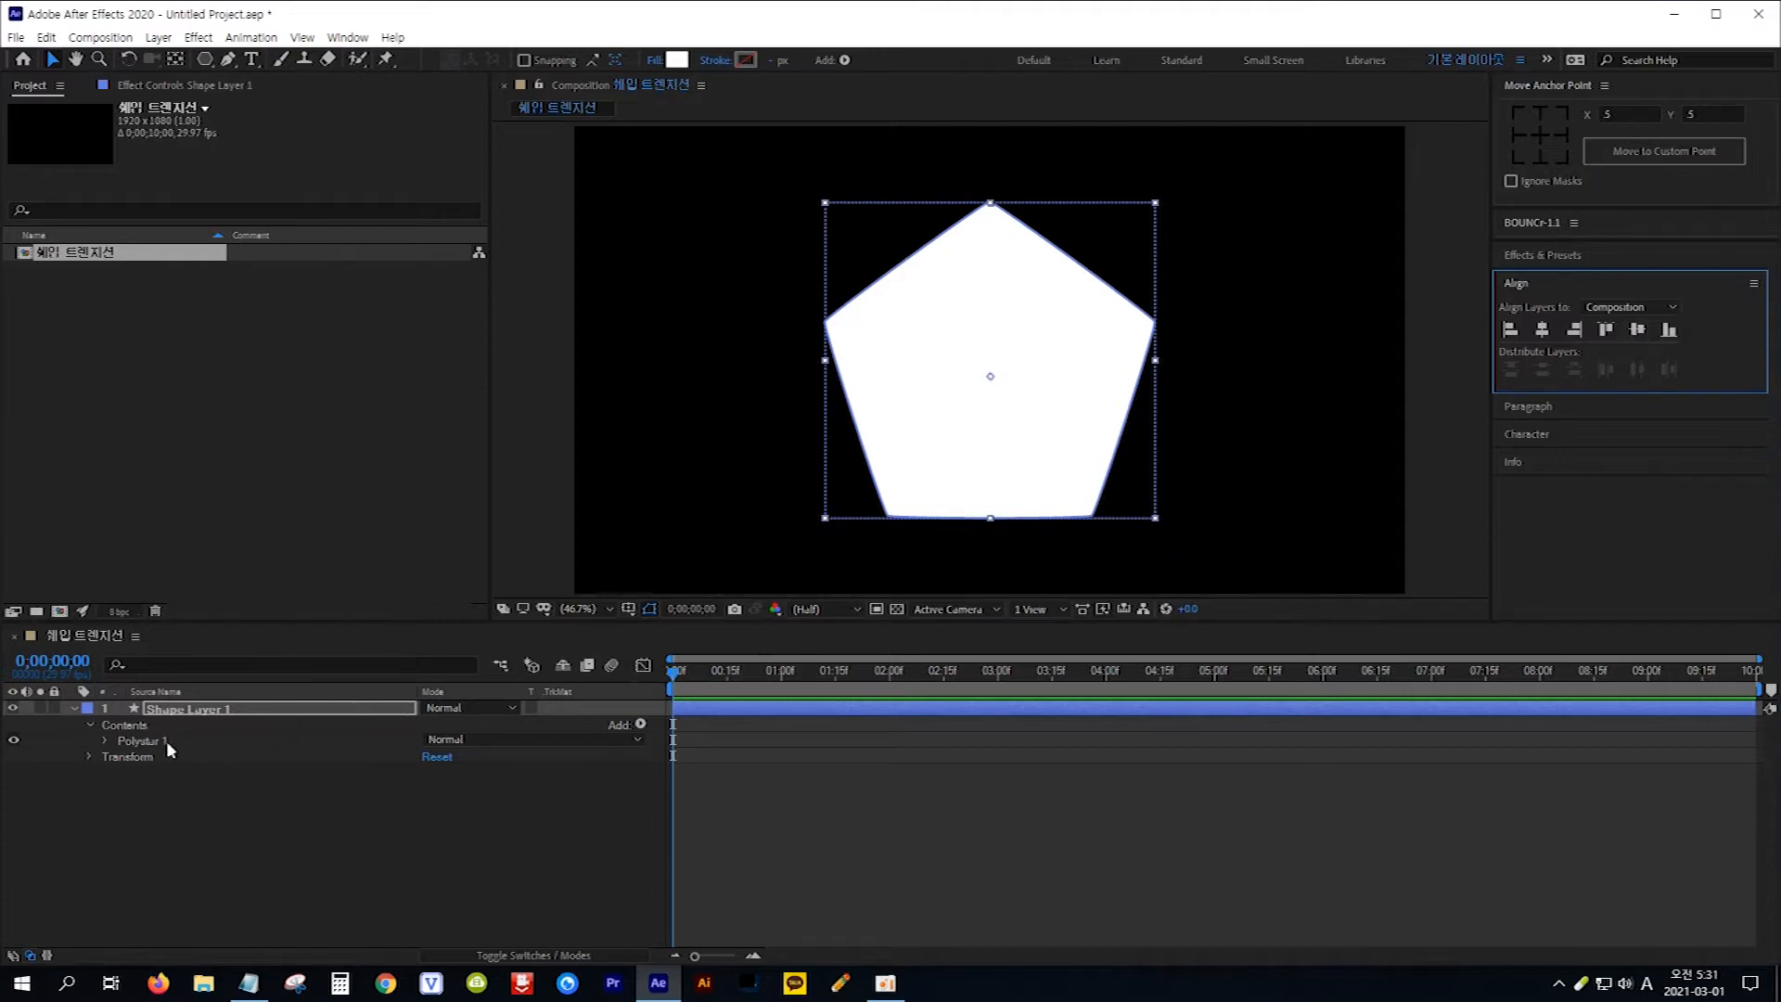
Turn the pentagon into a triangle by setting its polystar path's Points to 3.
left_click(104, 740)
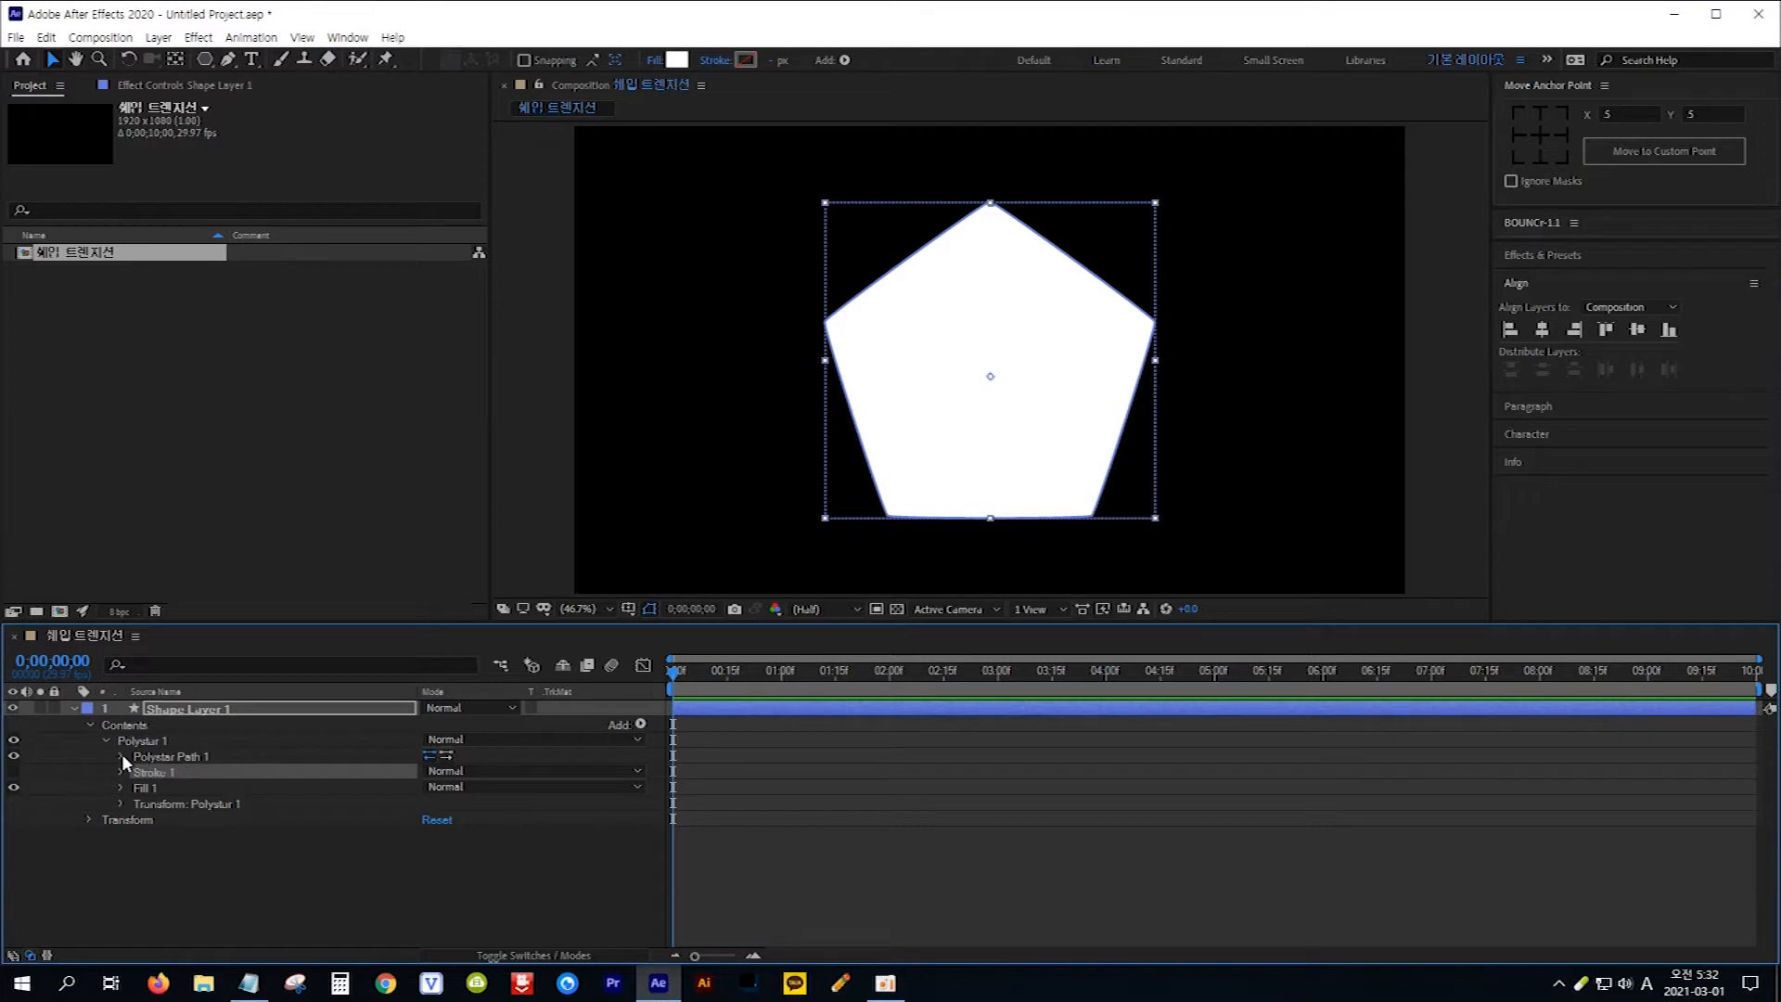
left_click(121, 757)
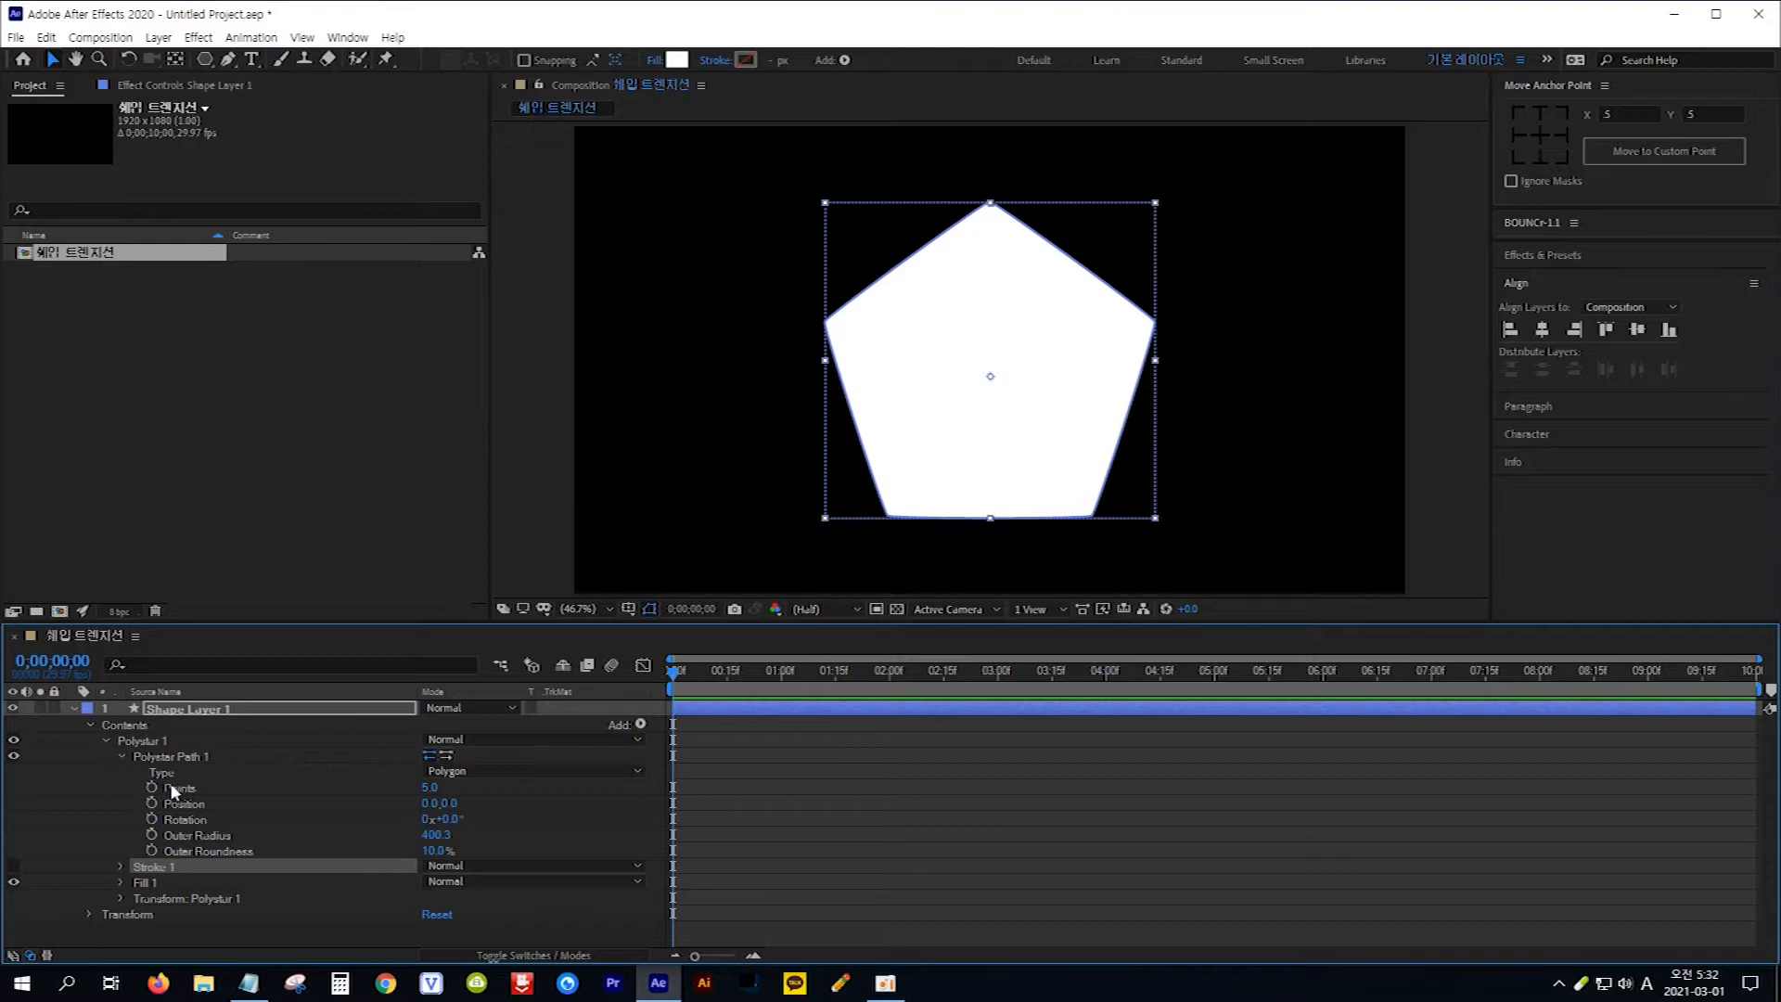
left_click(430, 787)
type("3")
key("Return")
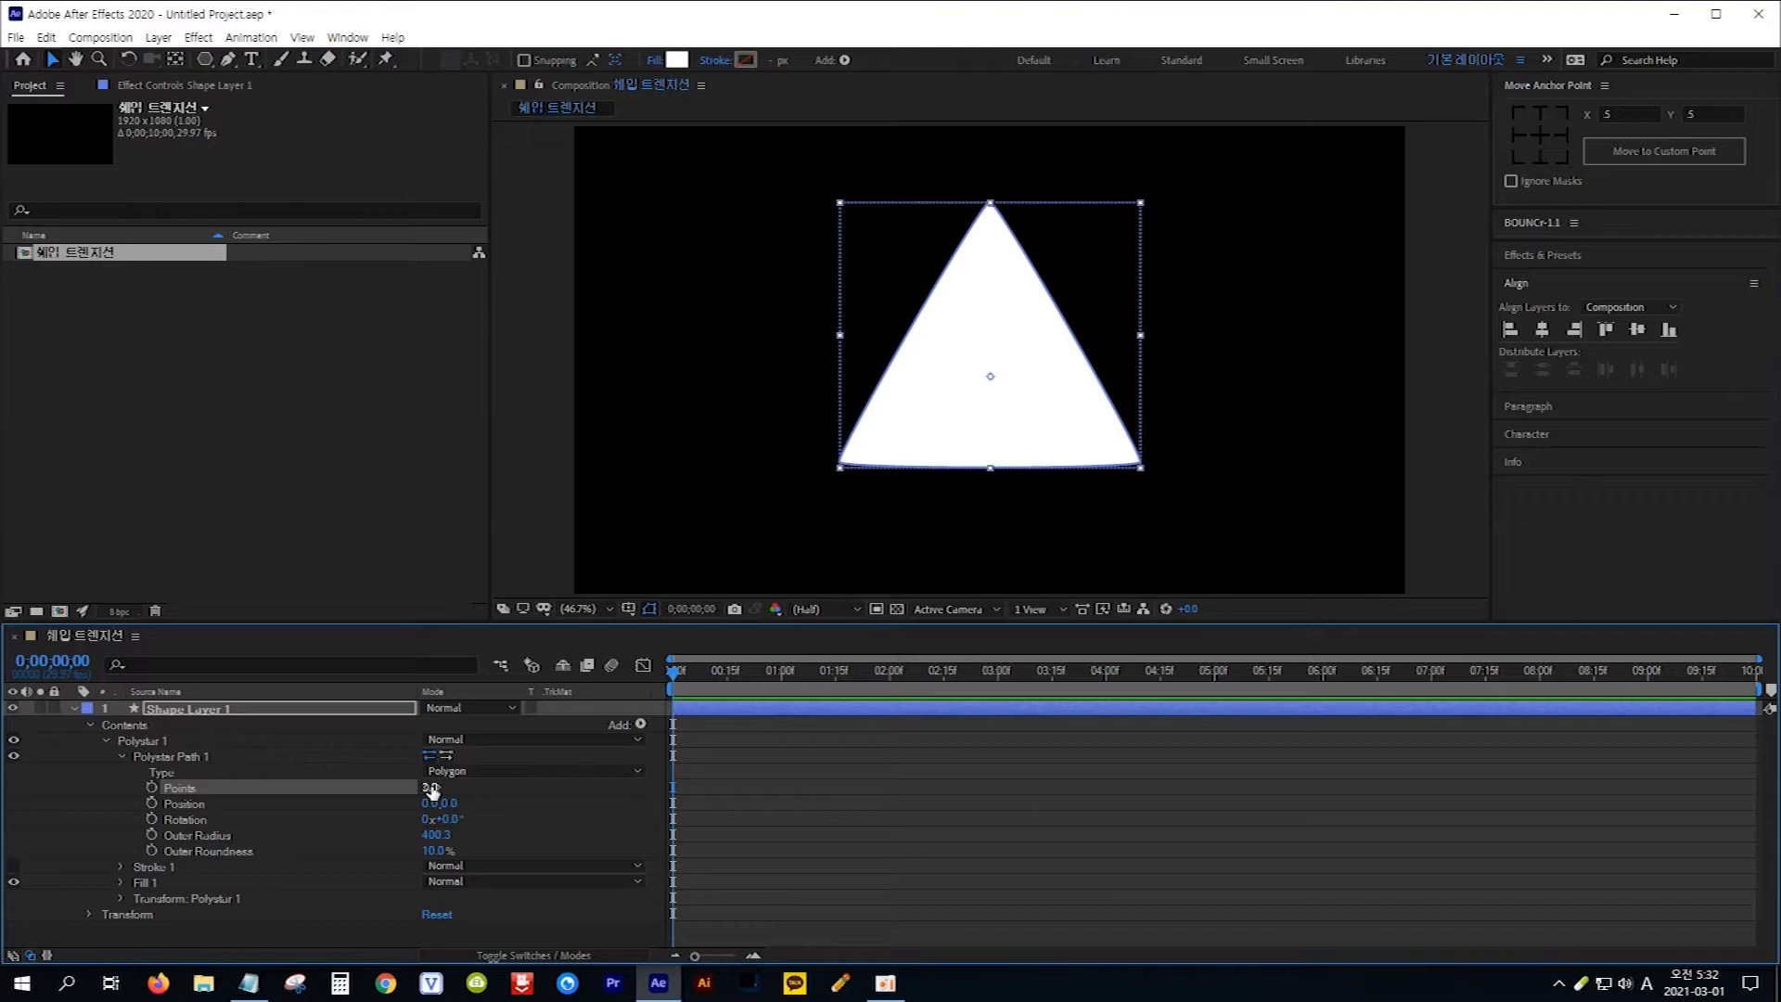
Stretch the triangle wide and enlarge its polystar scale to about 804.4, 275.4% to cover the whole frame.
left_click(1136, 466)
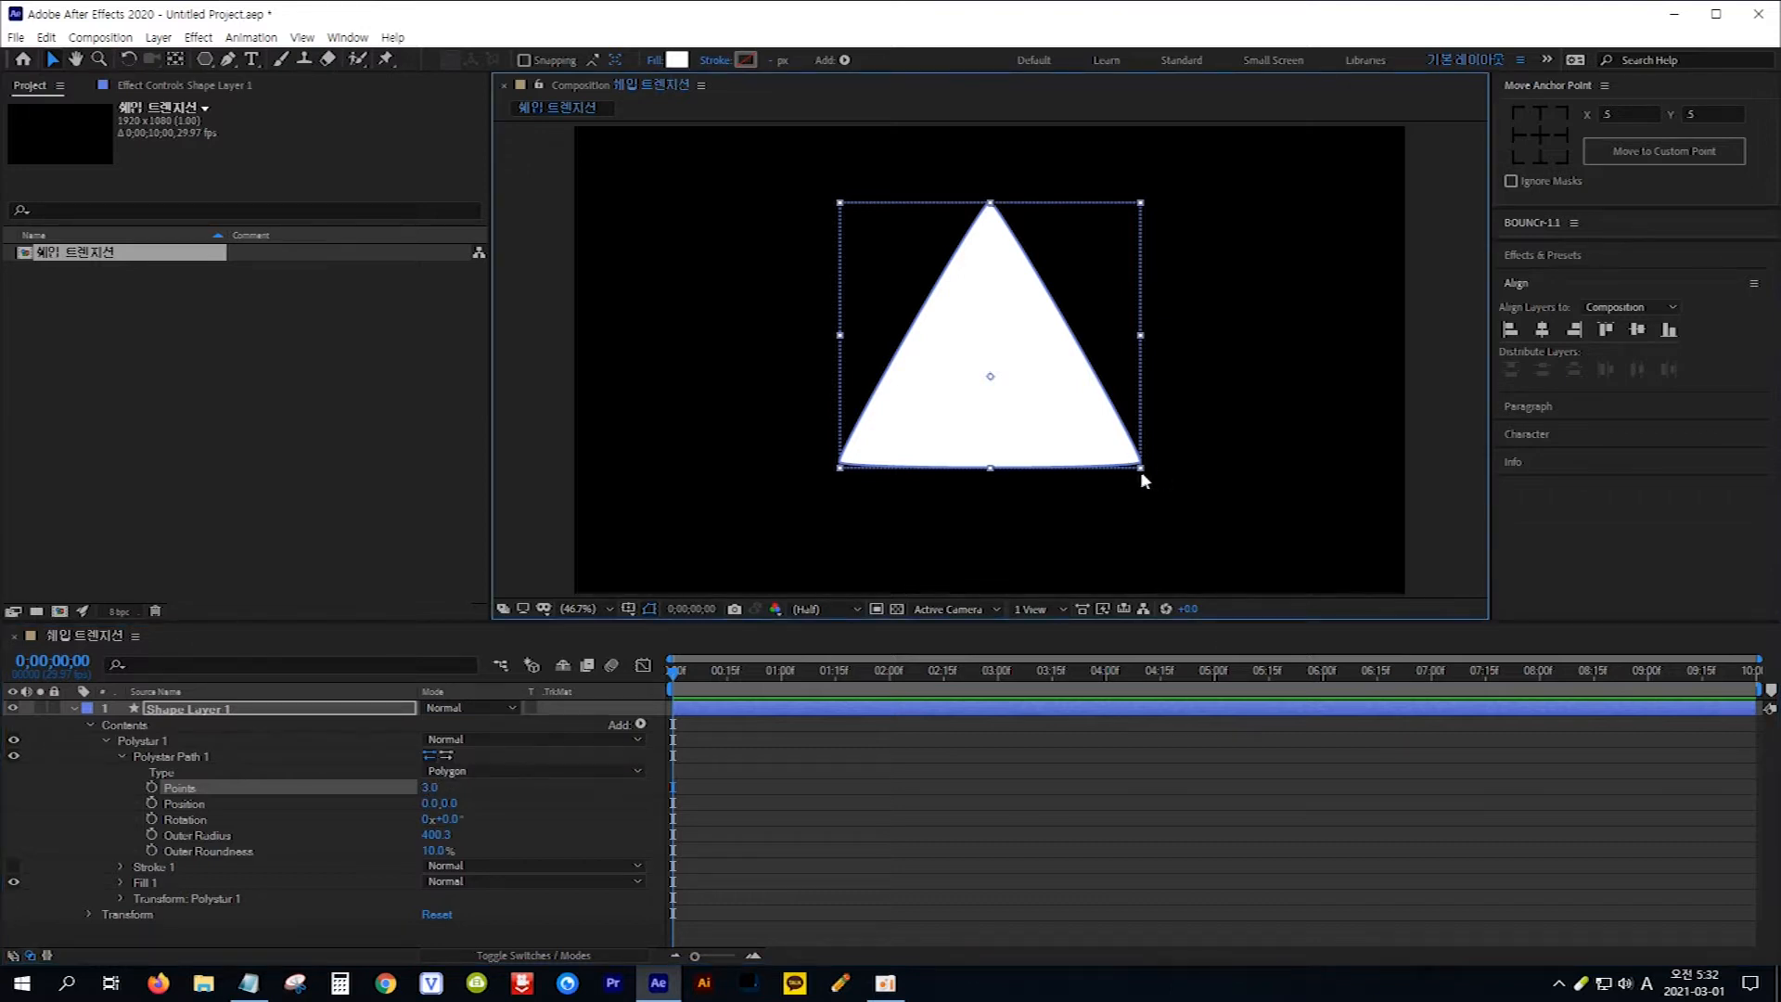
left_click_drag(1140, 470, 1459, 474)
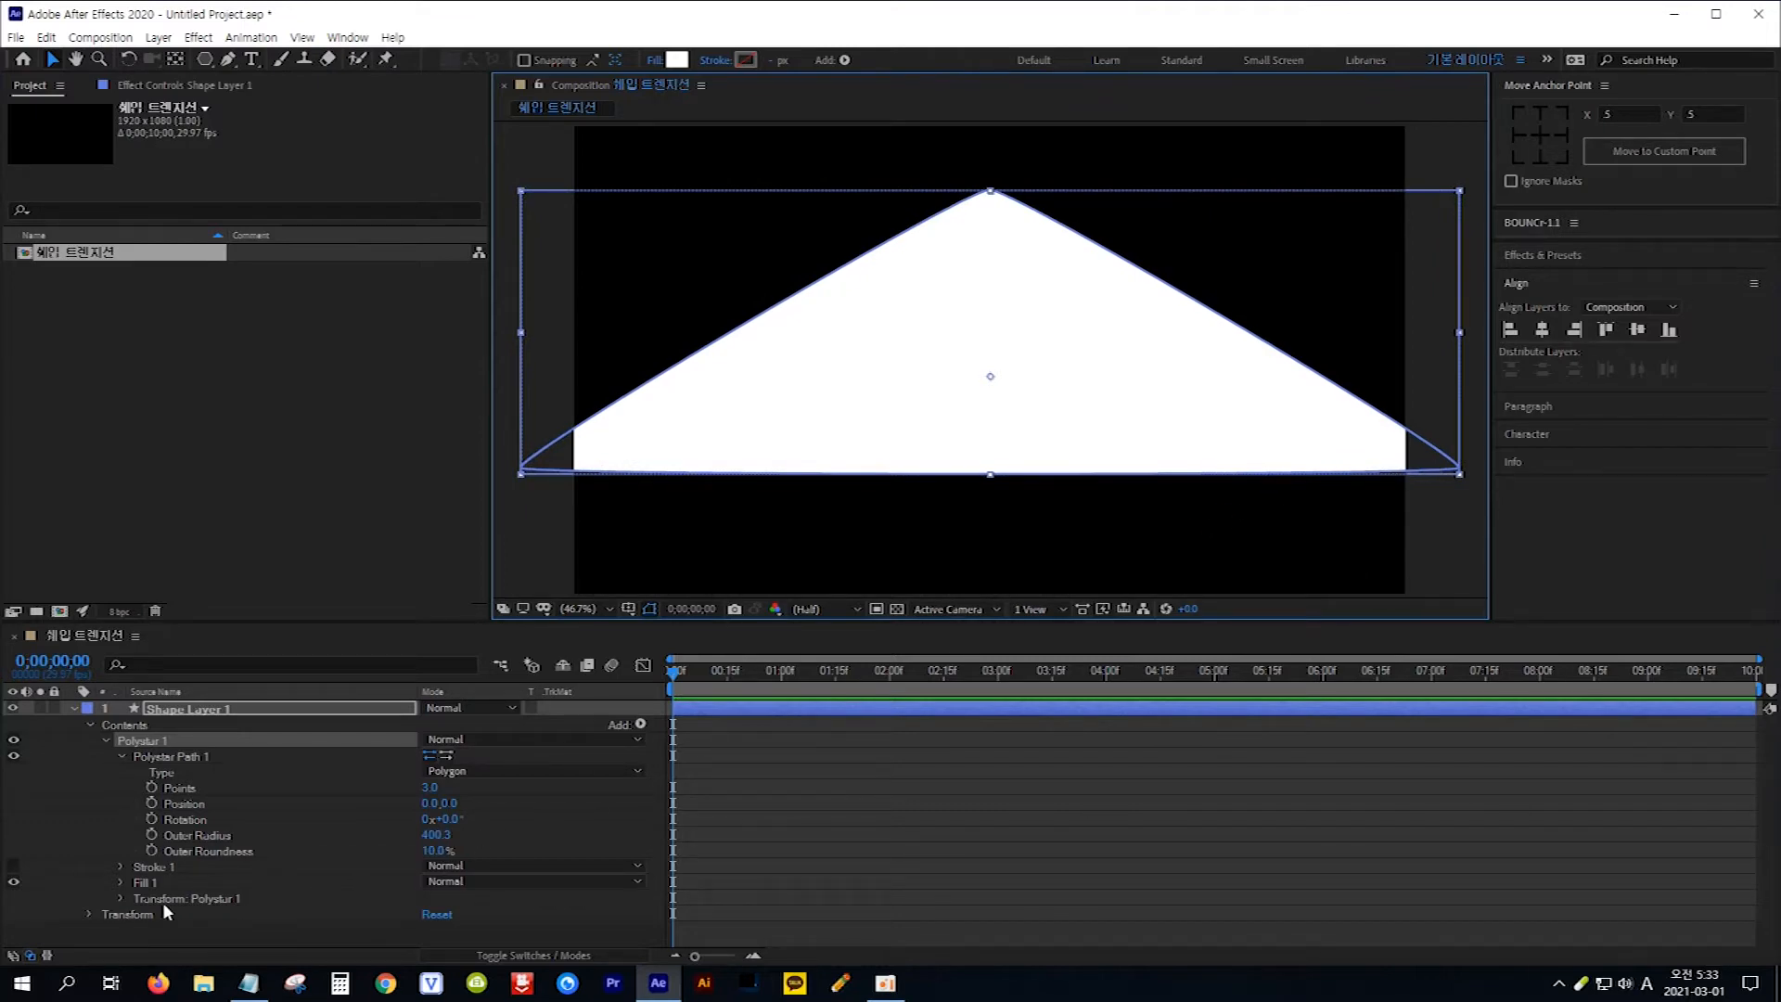
left_click(120, 898)
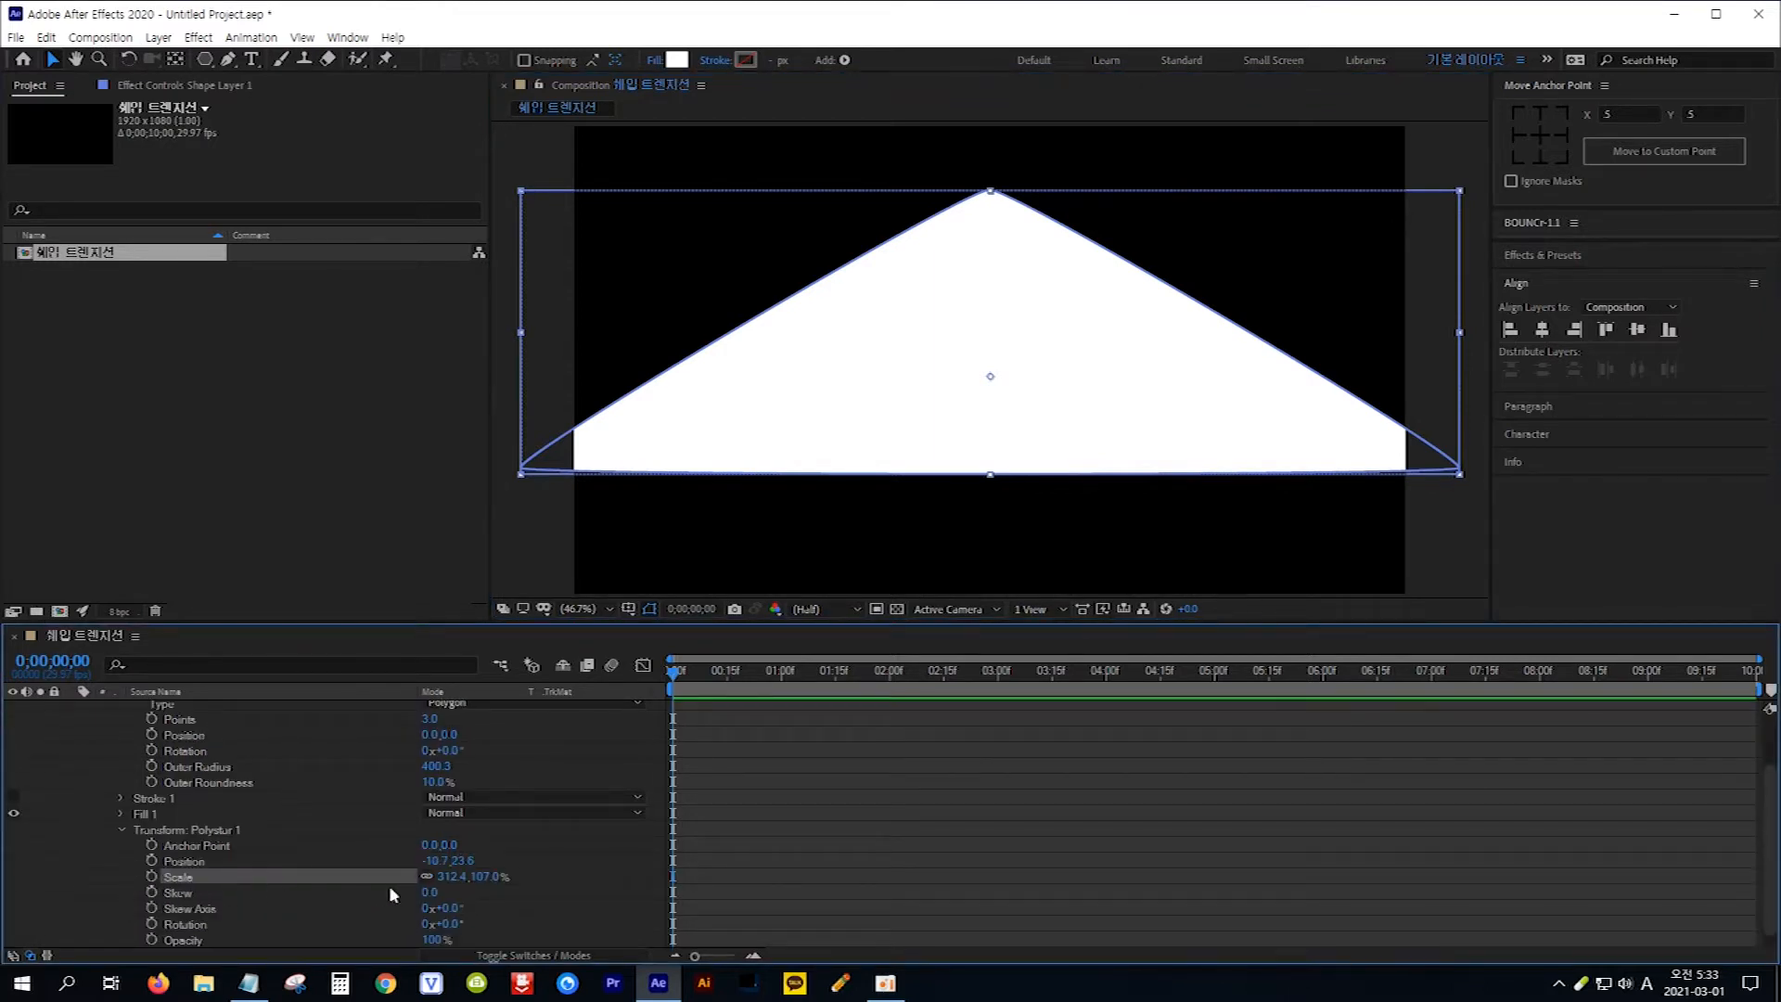
left_click_drag(451, 879, 905, 880)
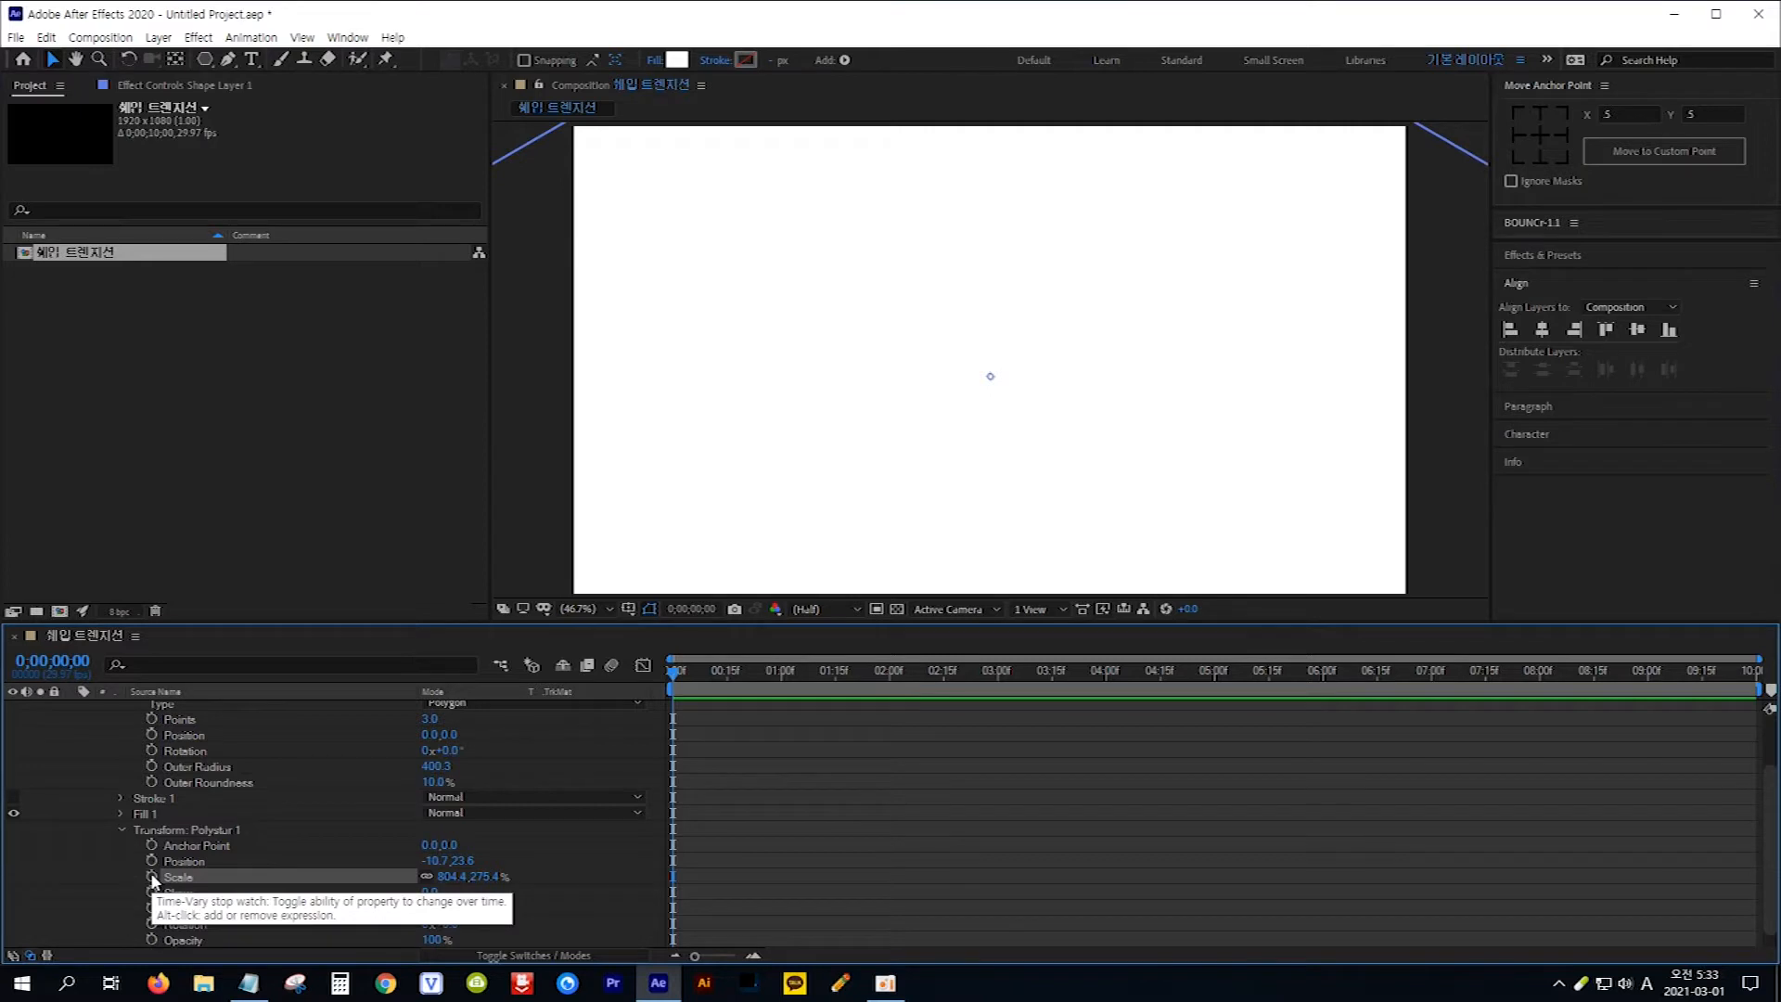
Move the triangle layer below the frame to about 960, 2179 and add a Position keyframe at 0 seconds.
scroll(154, 881, "up", 3)
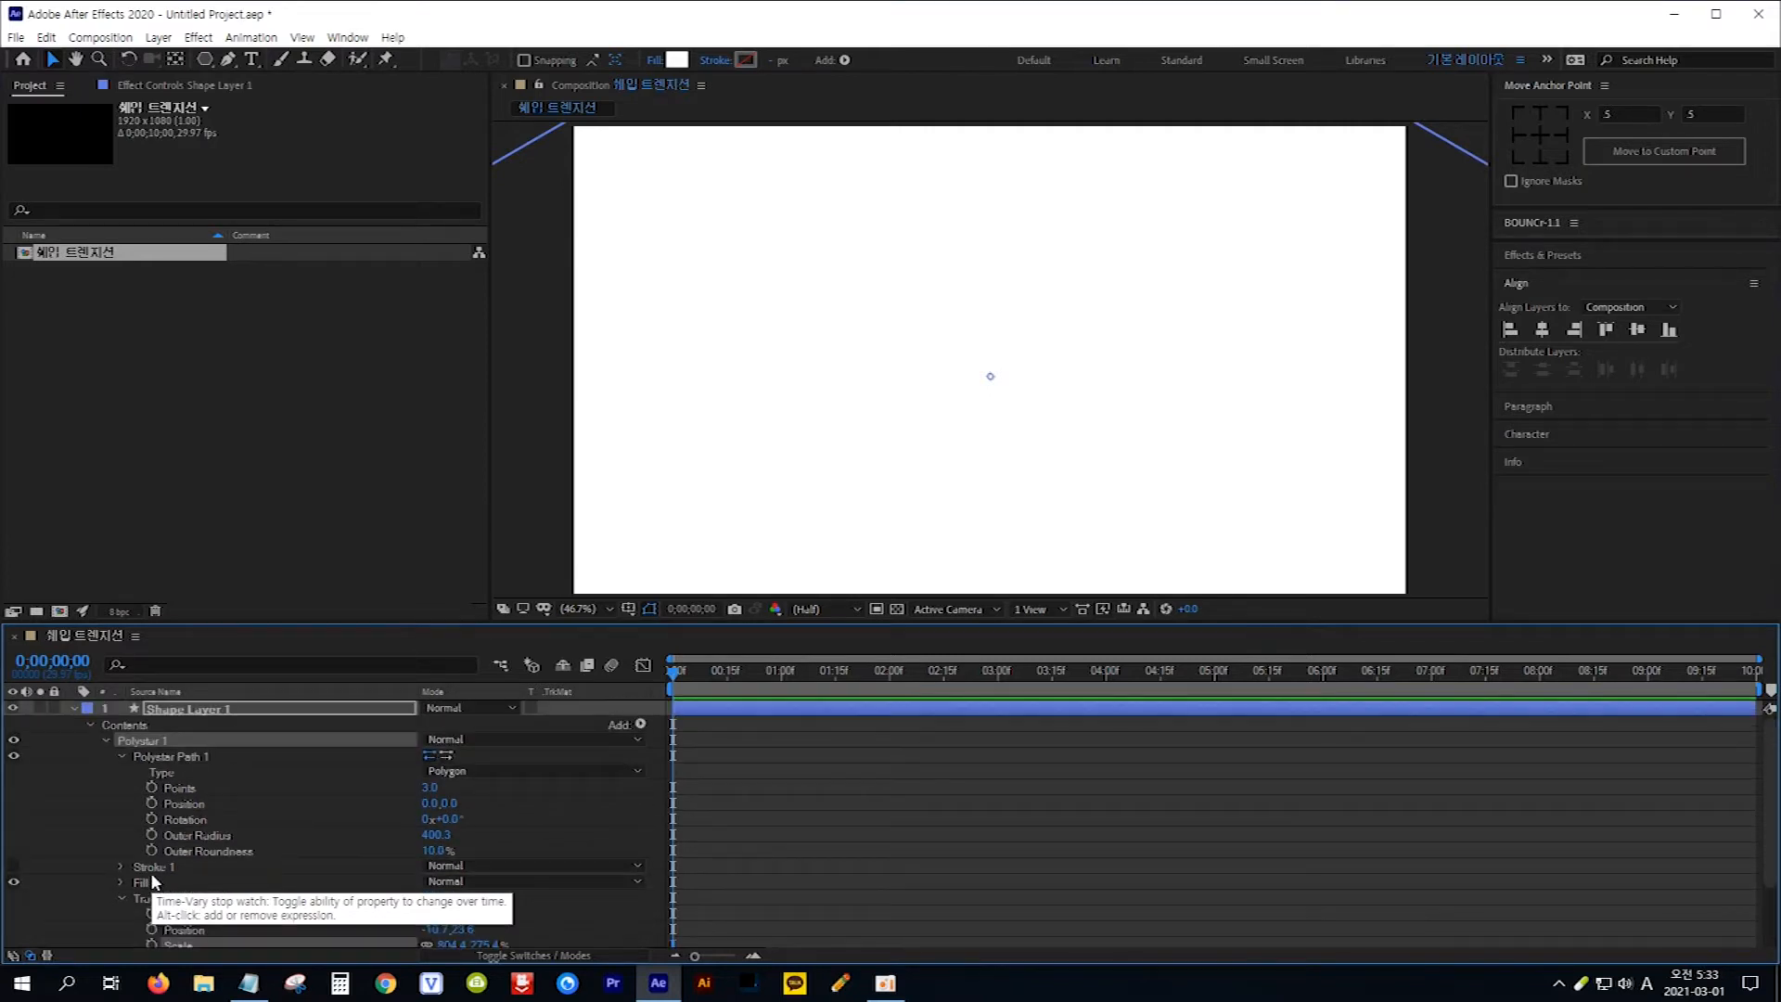
left_click(203, 708)
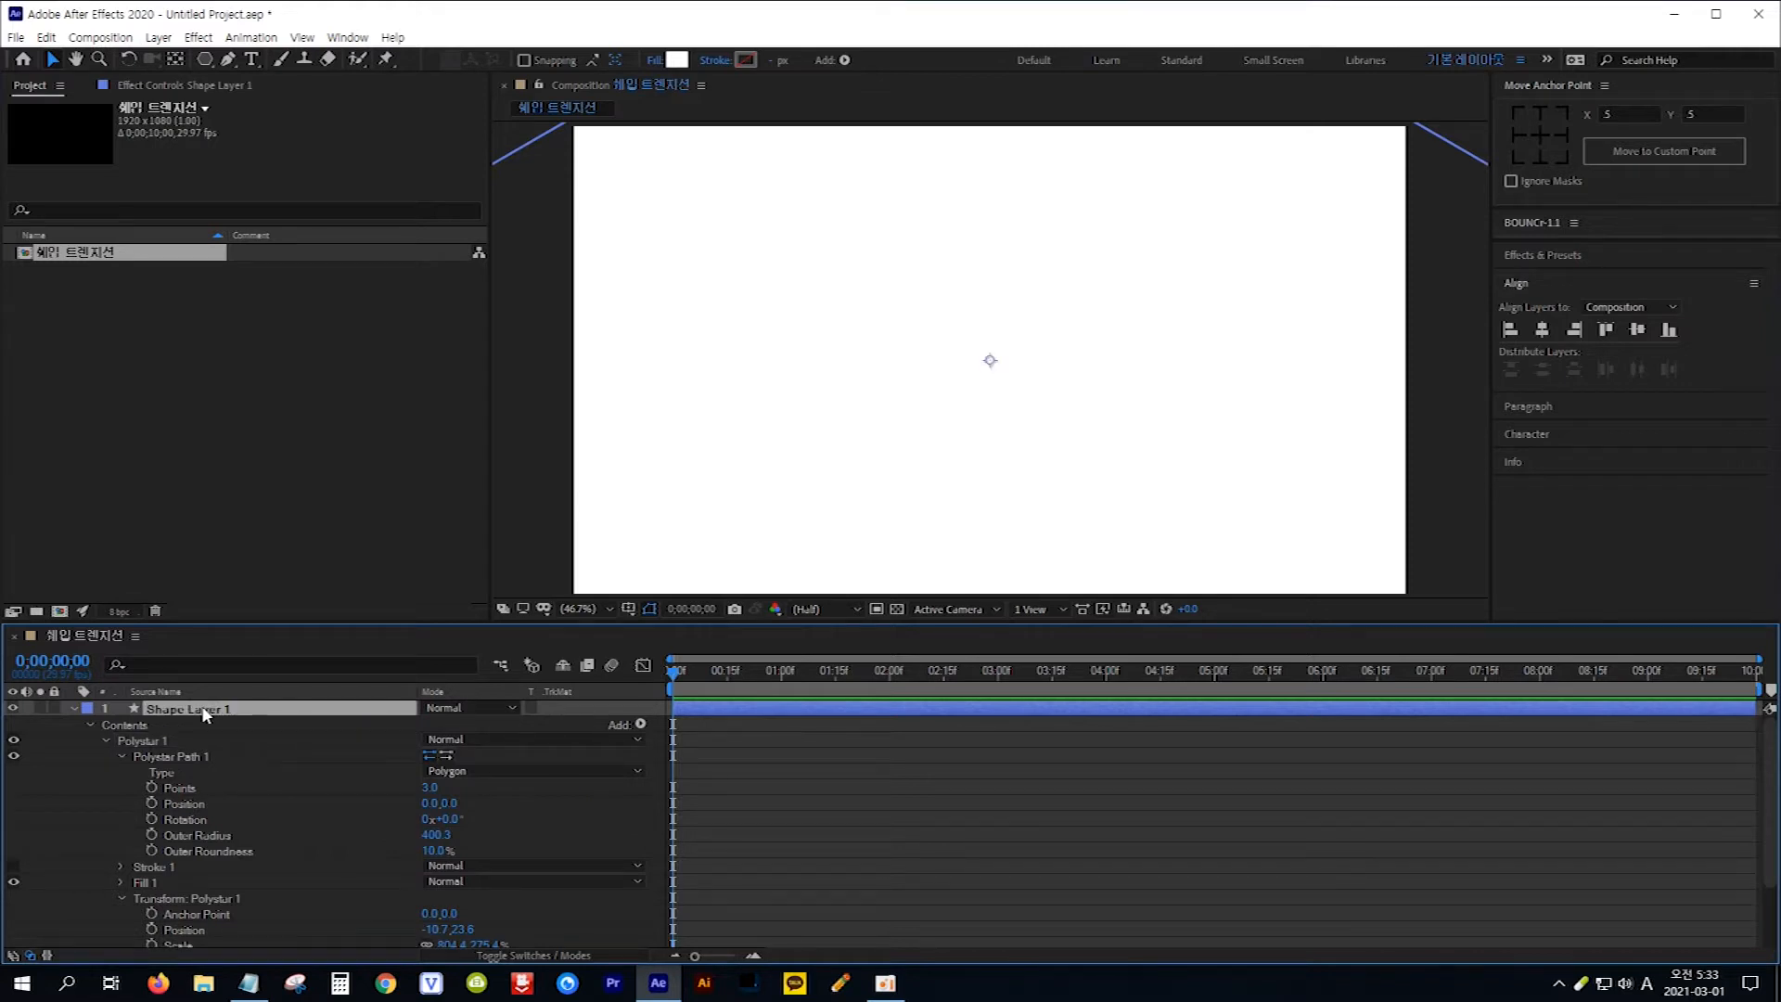
key("p")
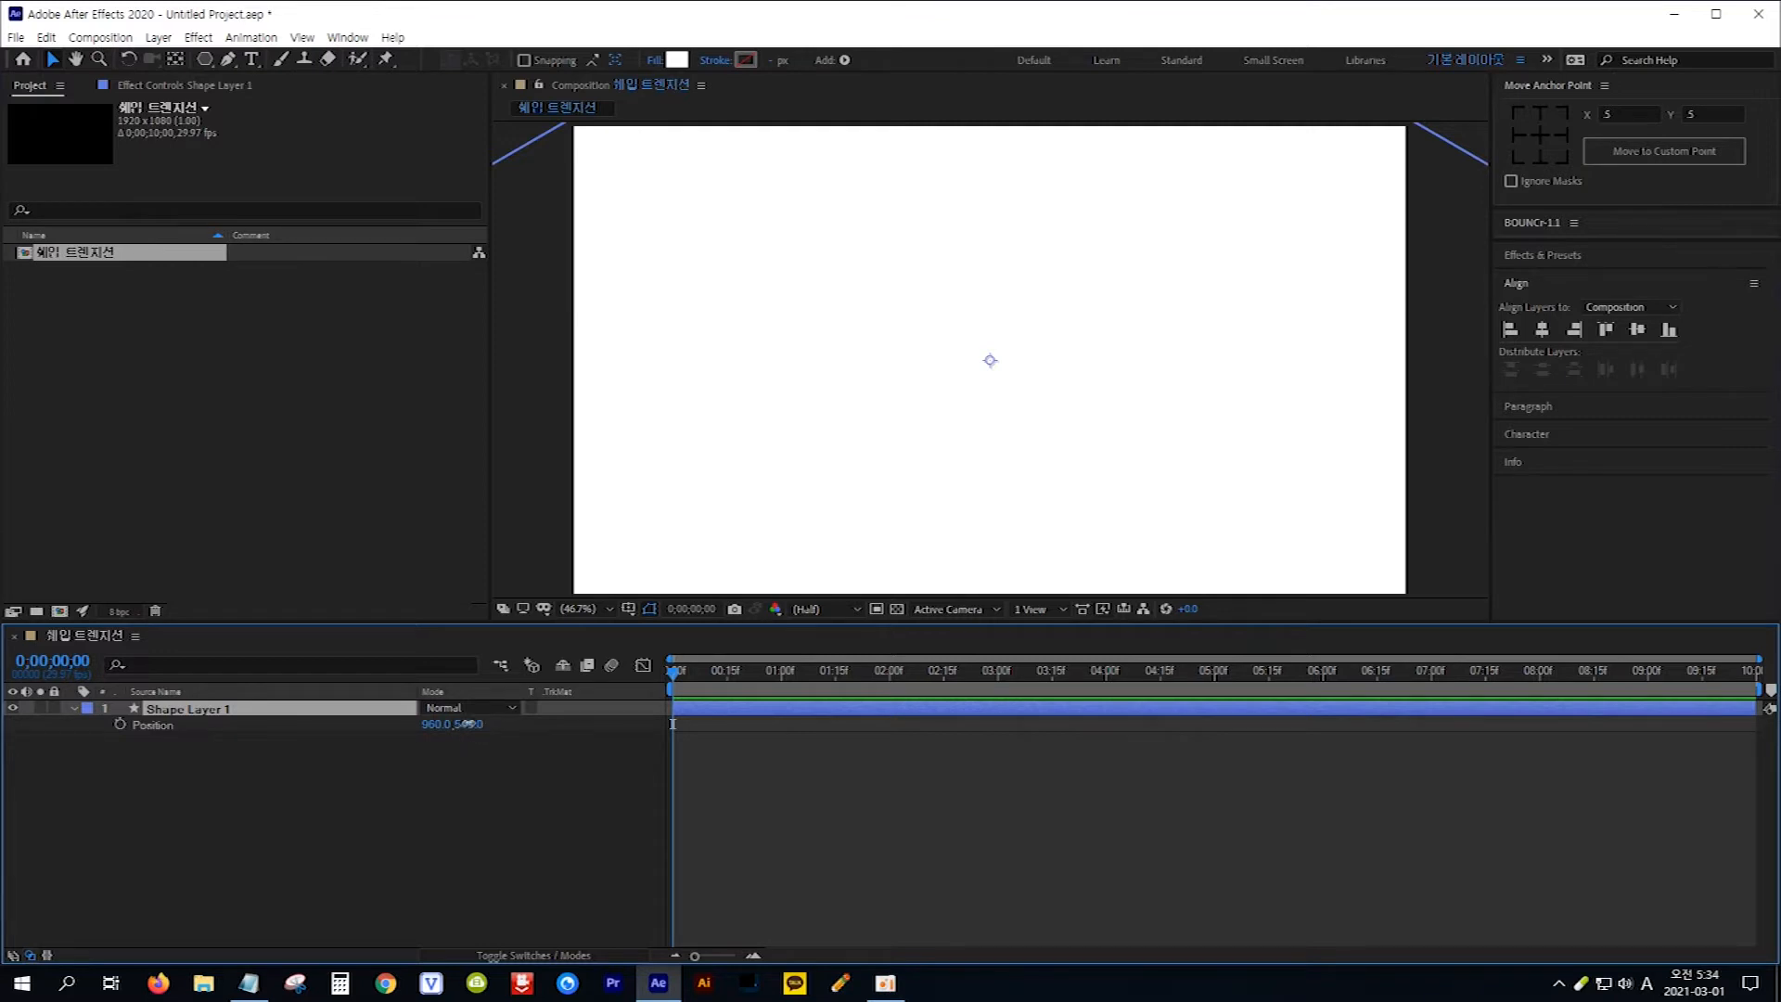
left_click_drag(468, 724, 778, 727)
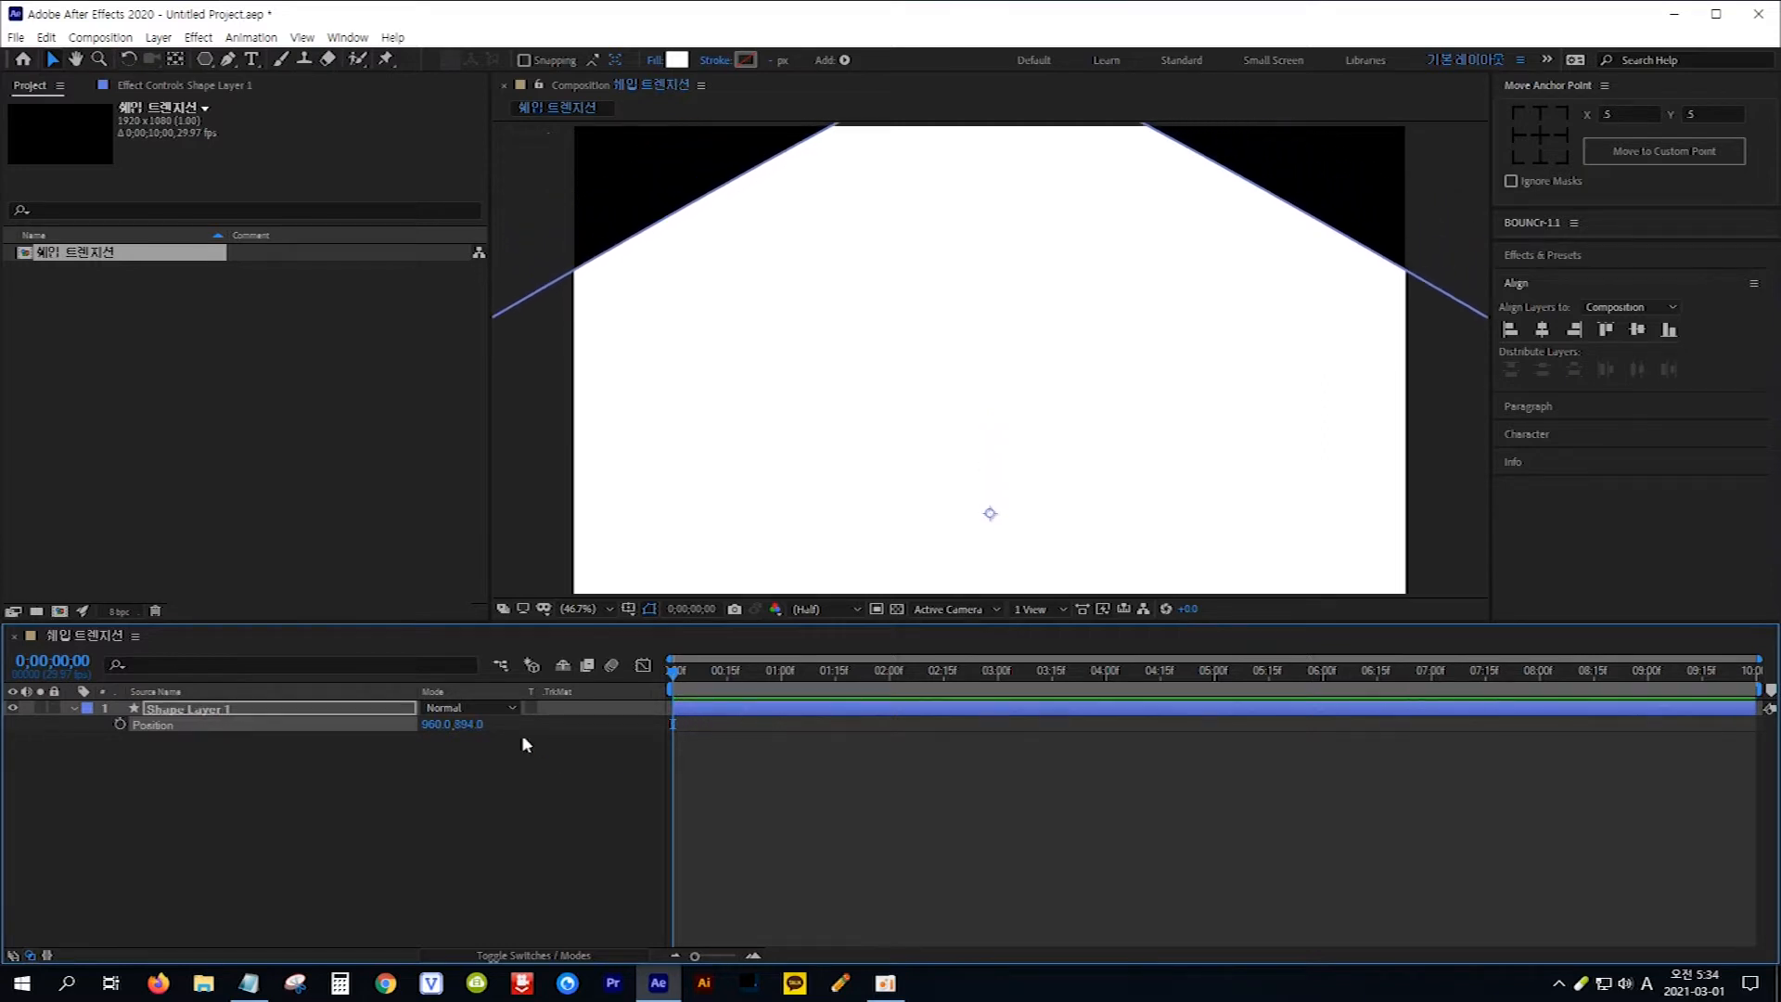
left_click_drag(468, 729, 914, 733)
left_click_drag(470, 723, 1166, 744)
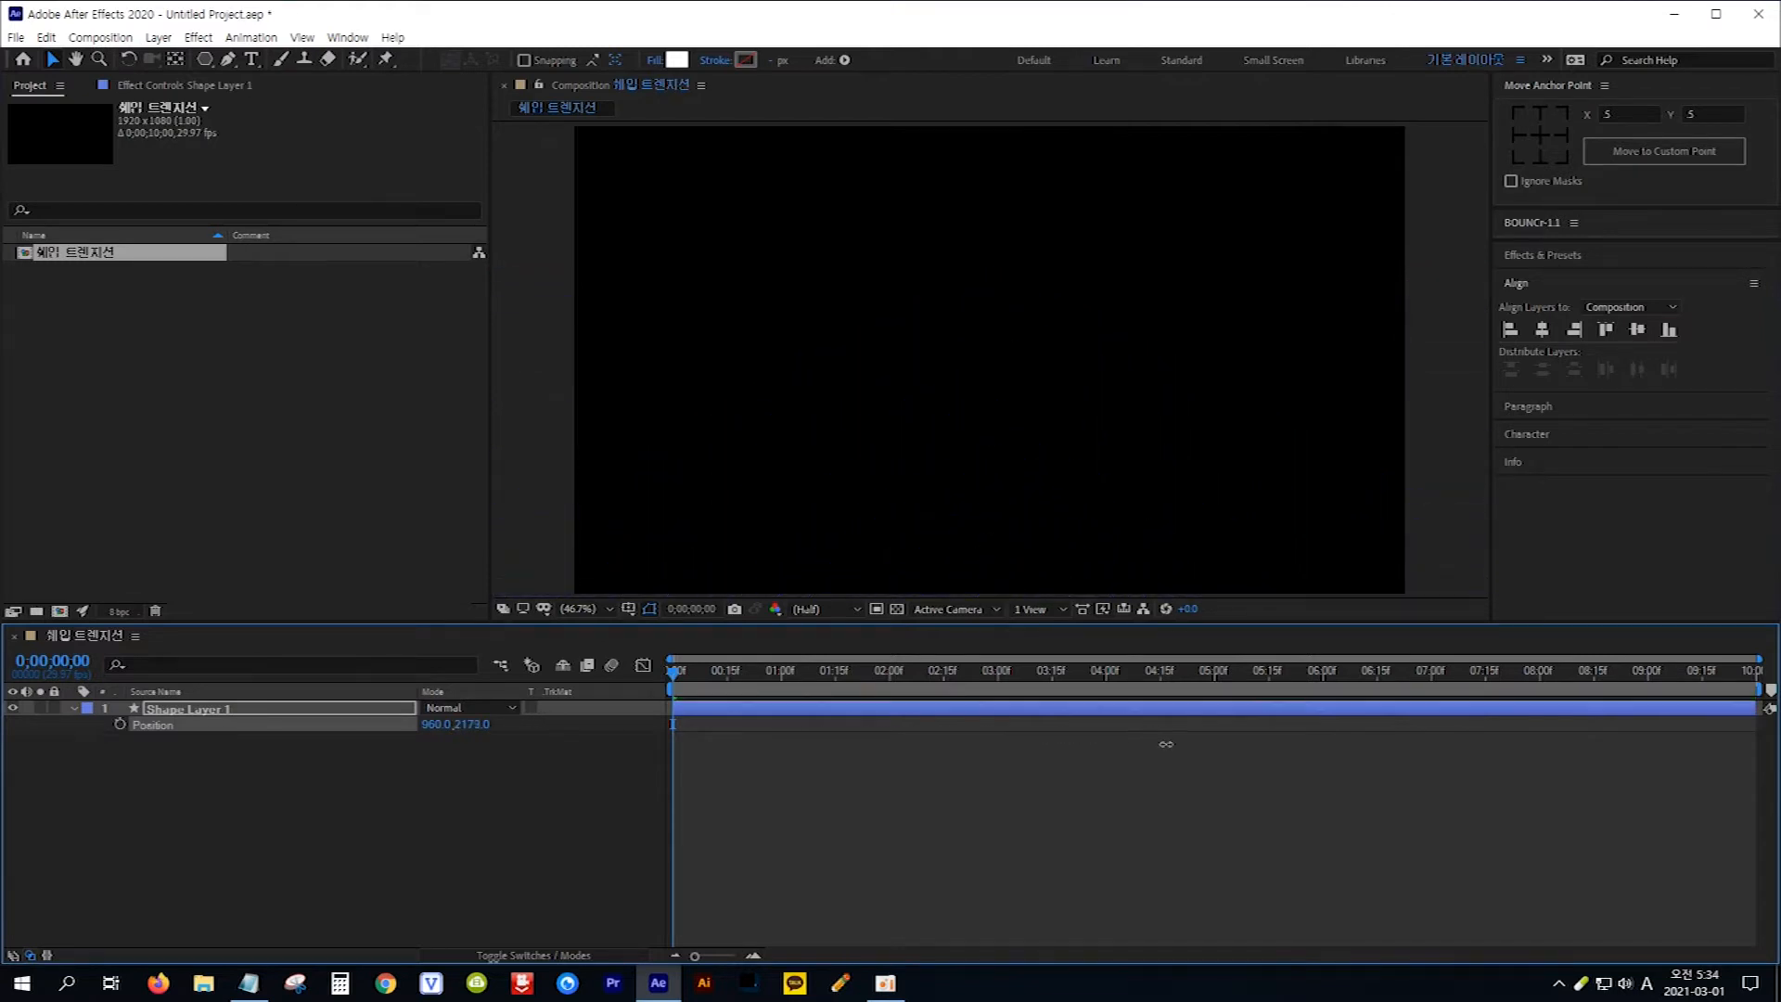
left_click(119, 723)
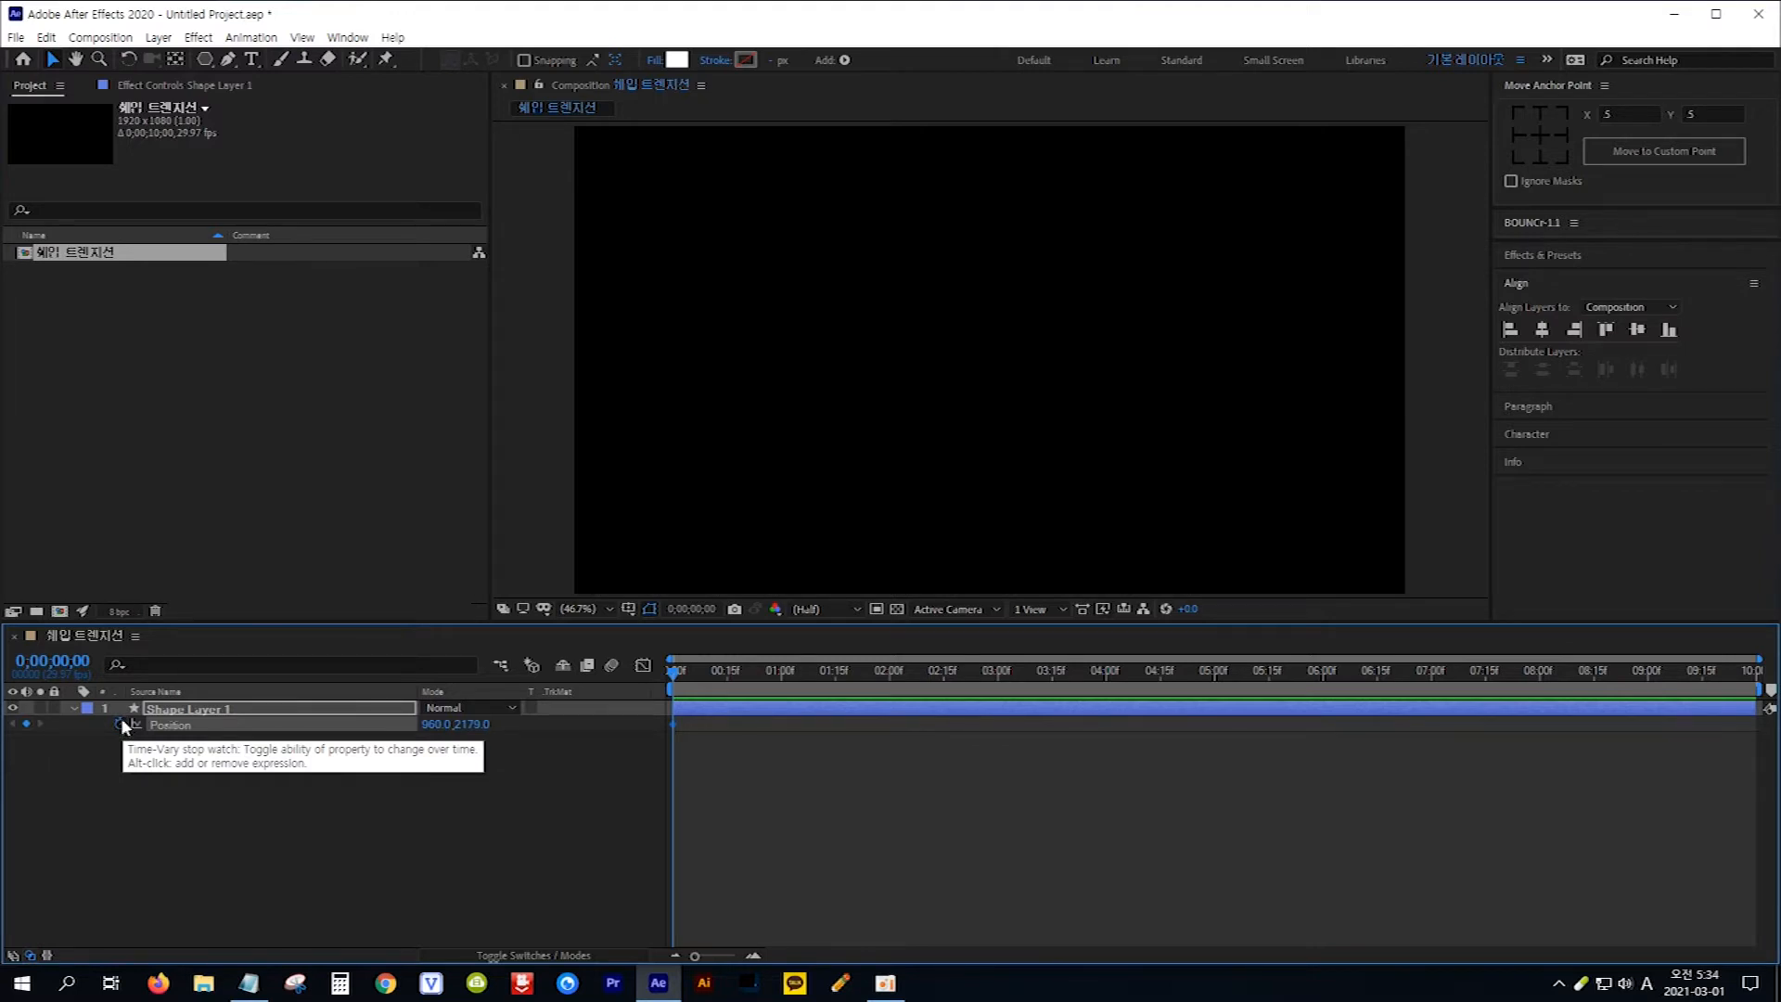
At 1 second, raise the triangle layer to a position of about 960, 531 so it fills the frame.
left_click(68, 659)
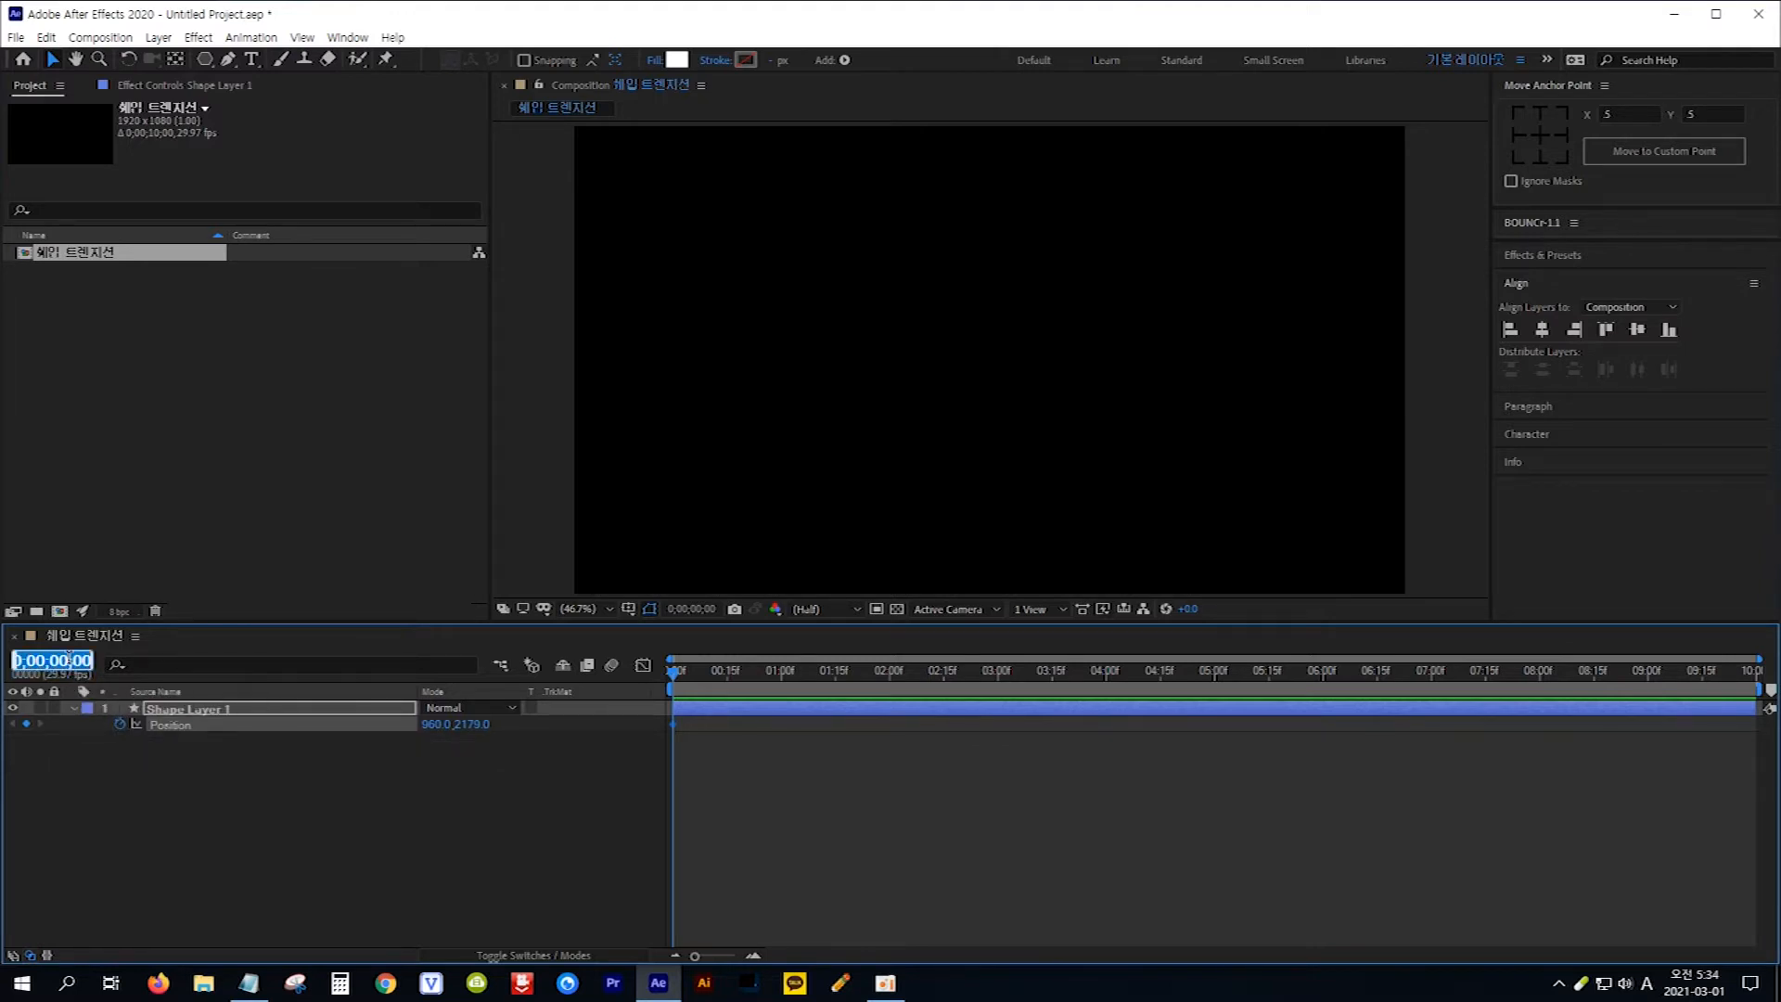
type("1.")
key("Return")
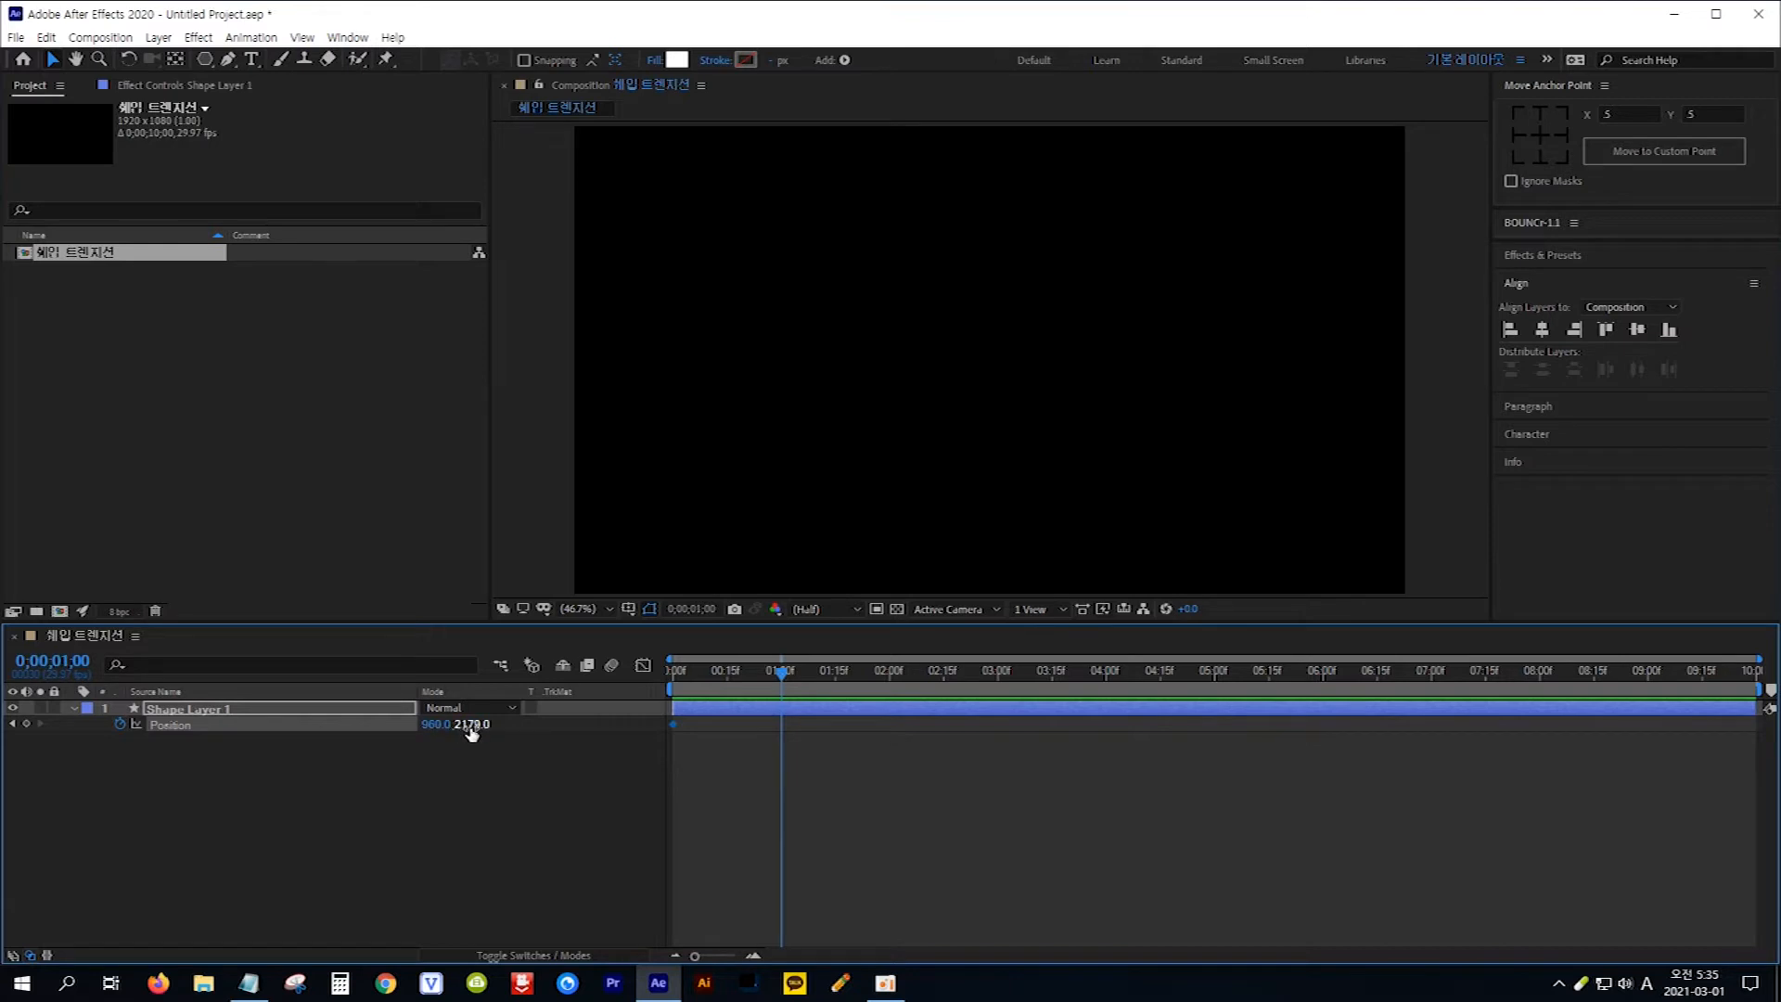
left_click_drag(479, 727, 275, 729)
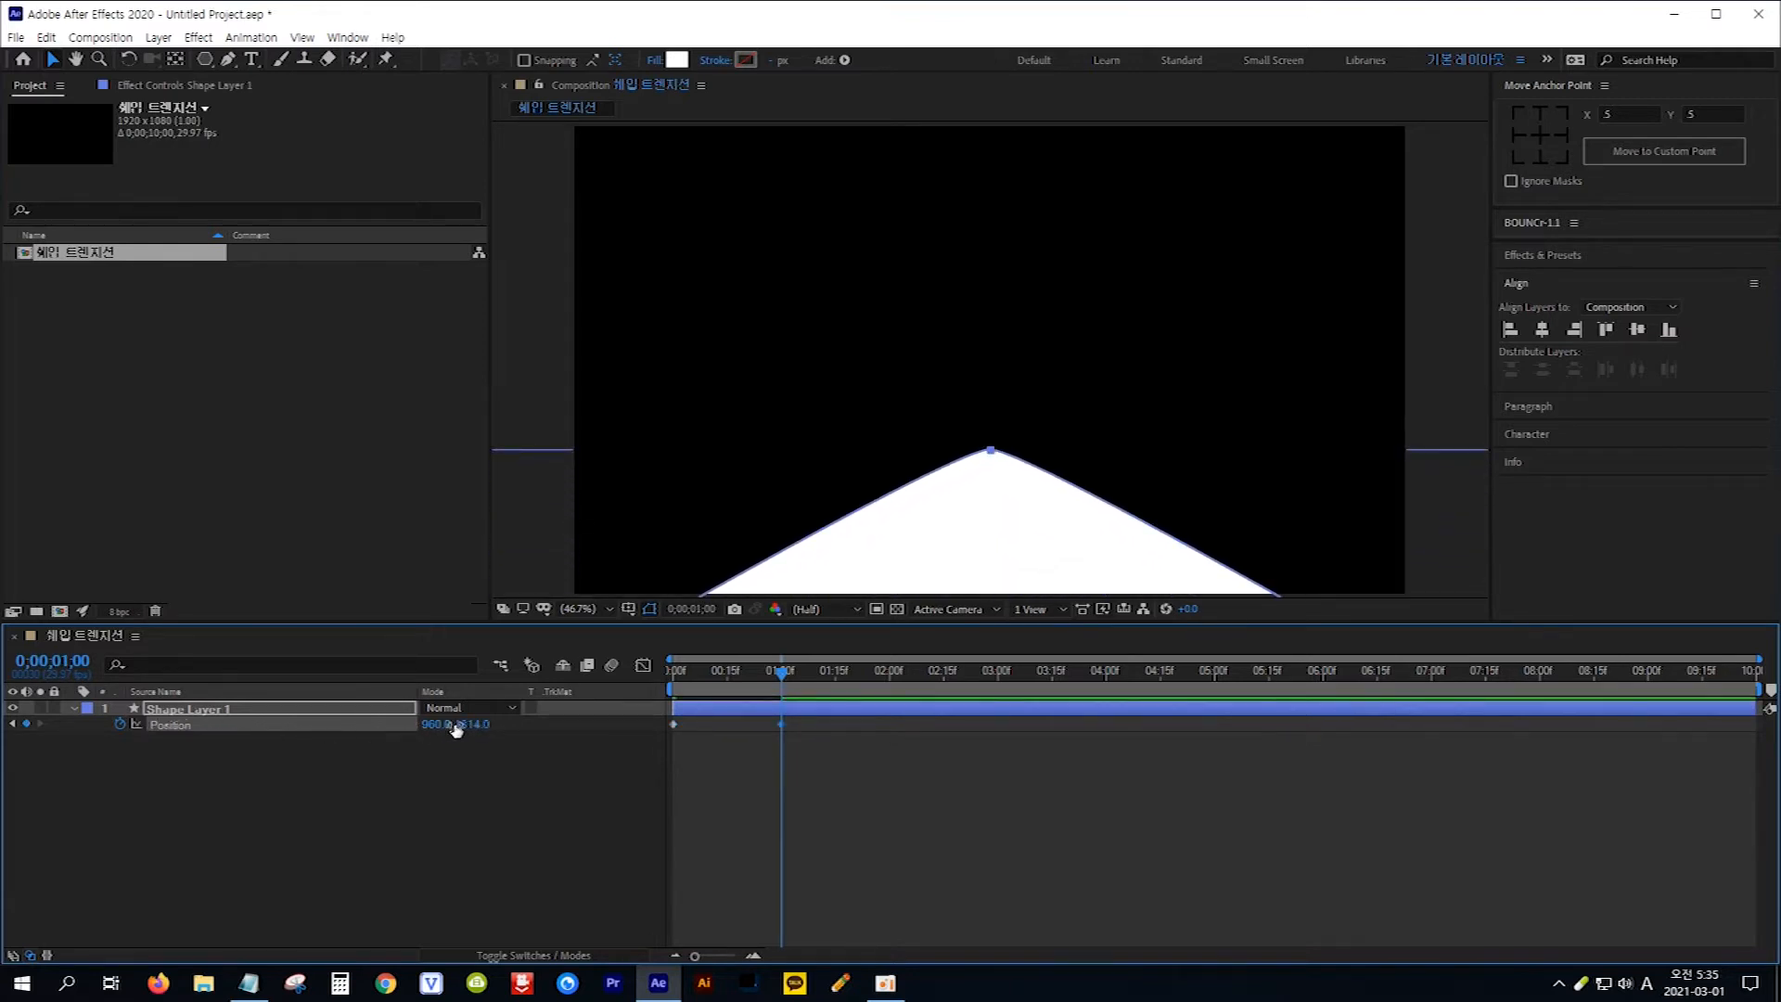
left_click_drag(488, 733, 174, 724)
left_click_drag(477, 727, 186, 729)
left_click_drag(462, 724, 318, 707)
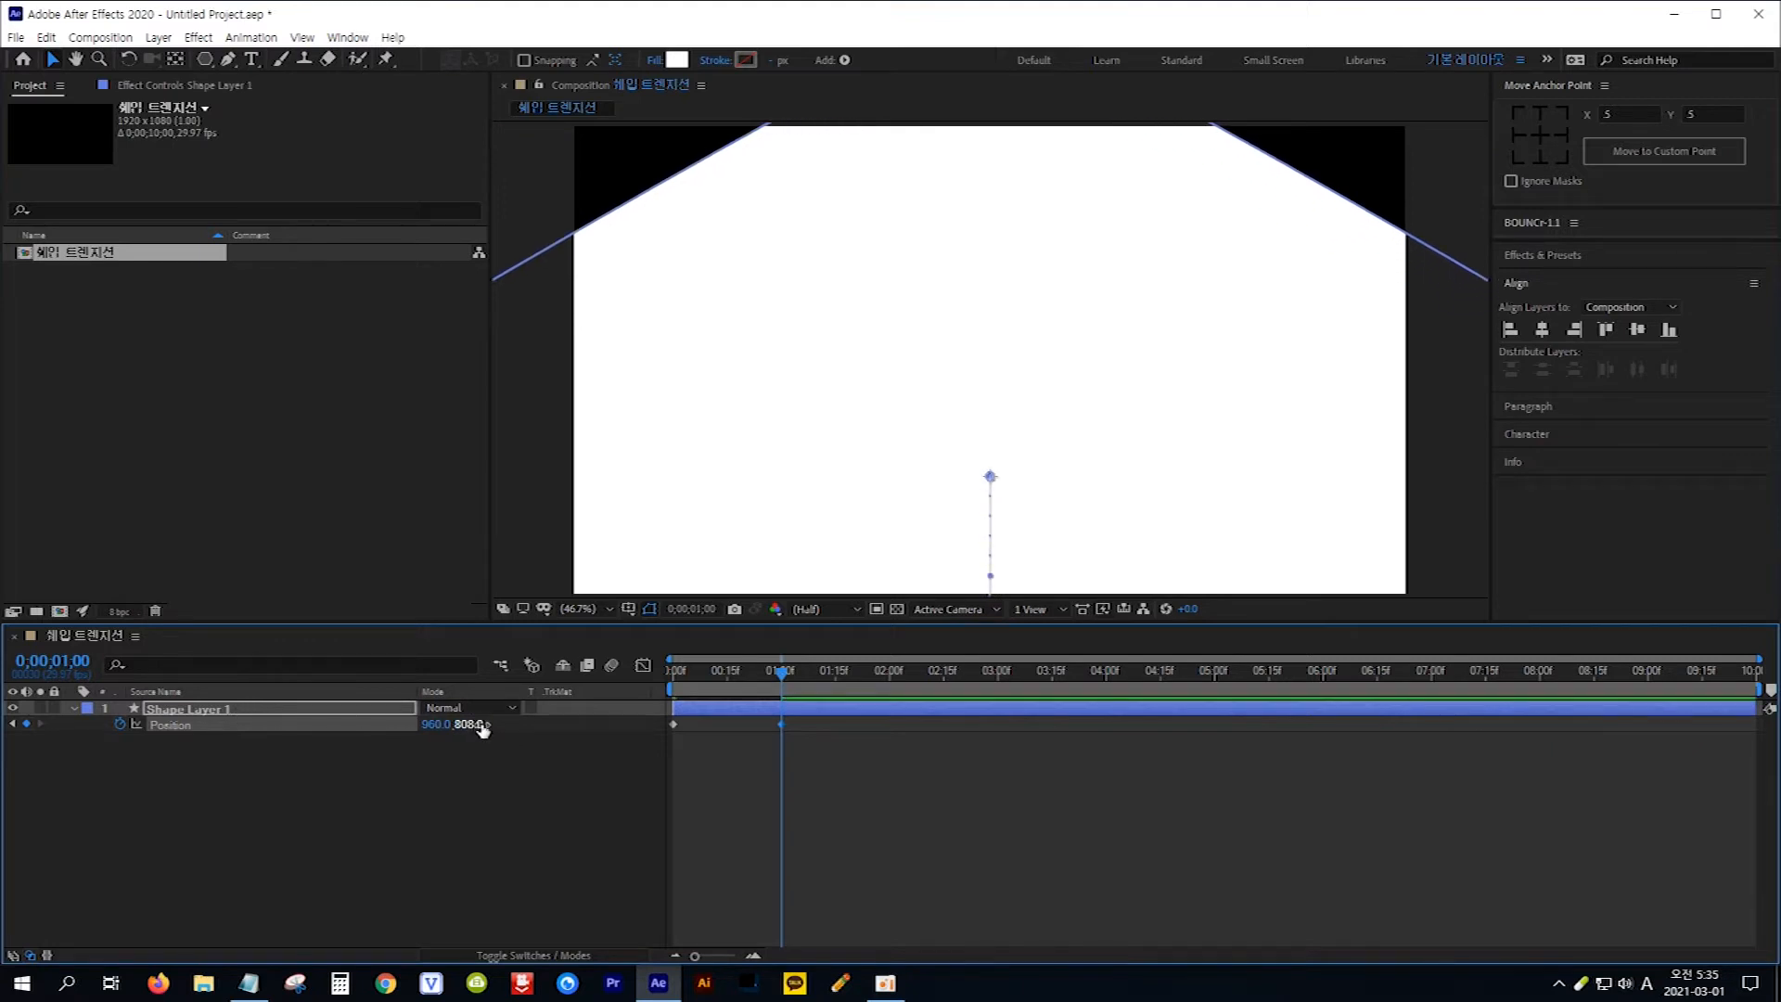
left_click_drag(448, 724, 239, 707)
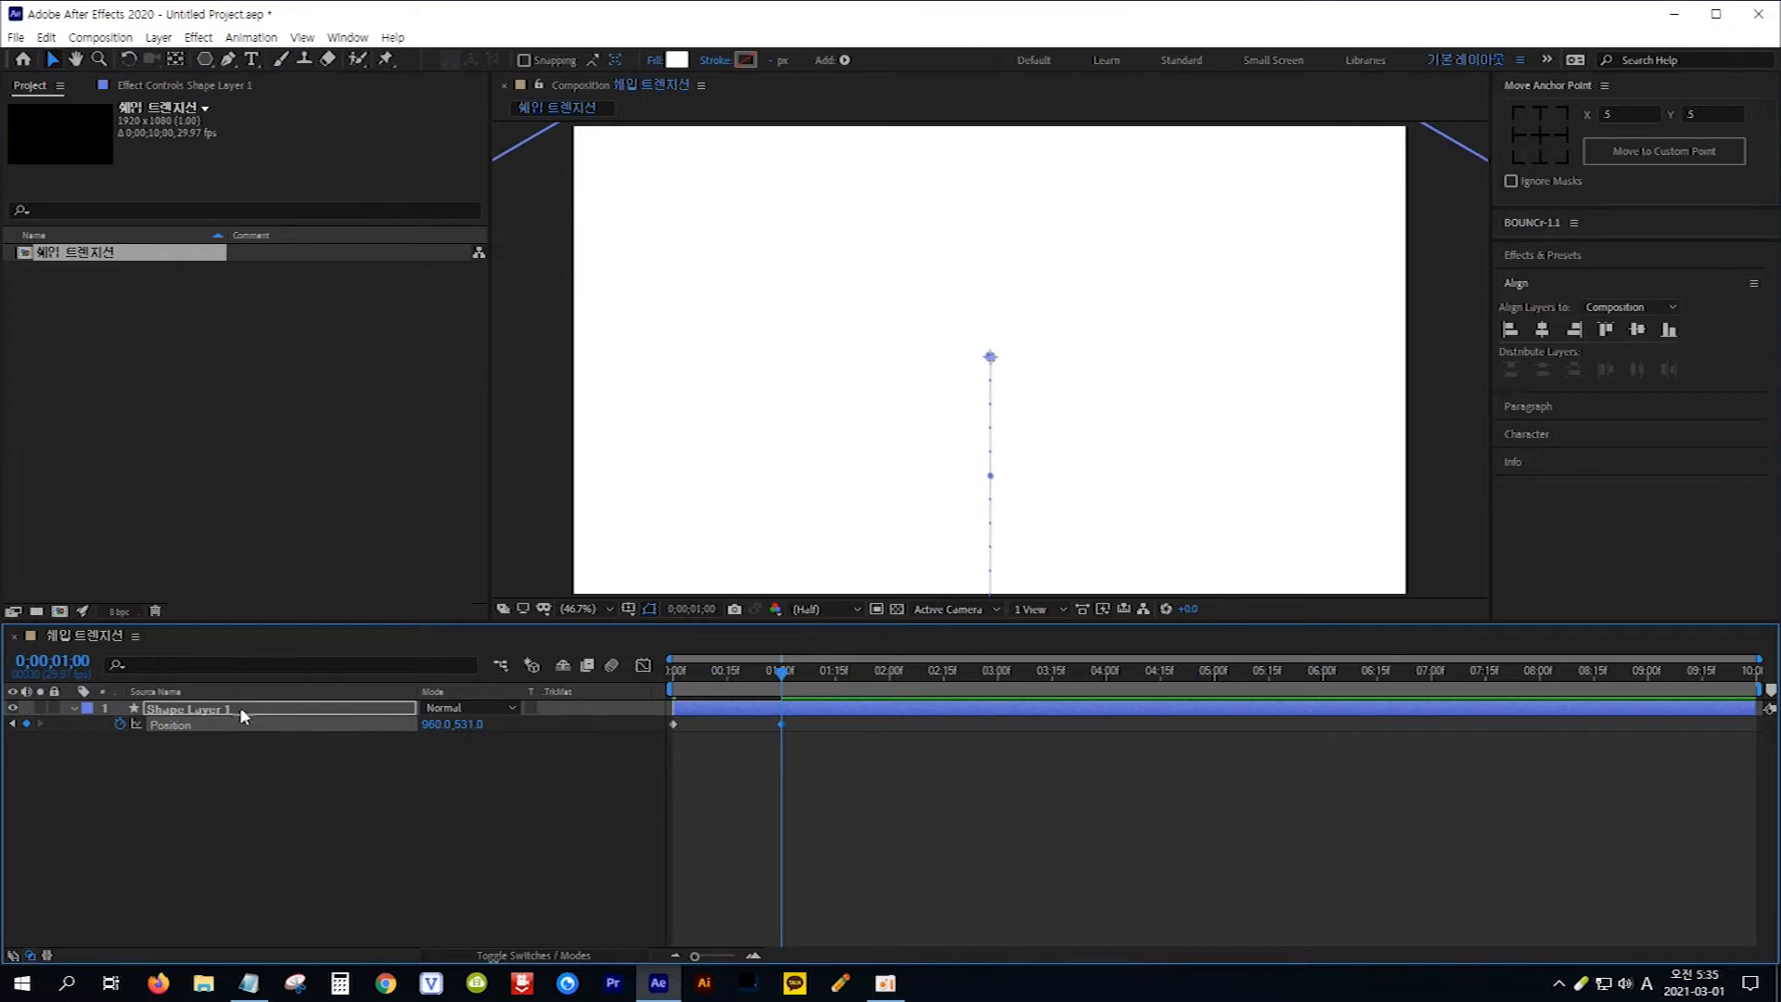
Duplicate the triangle layer and set the lower copy's track matte to Alpha Inverted Matte.
left_click(246, 707)
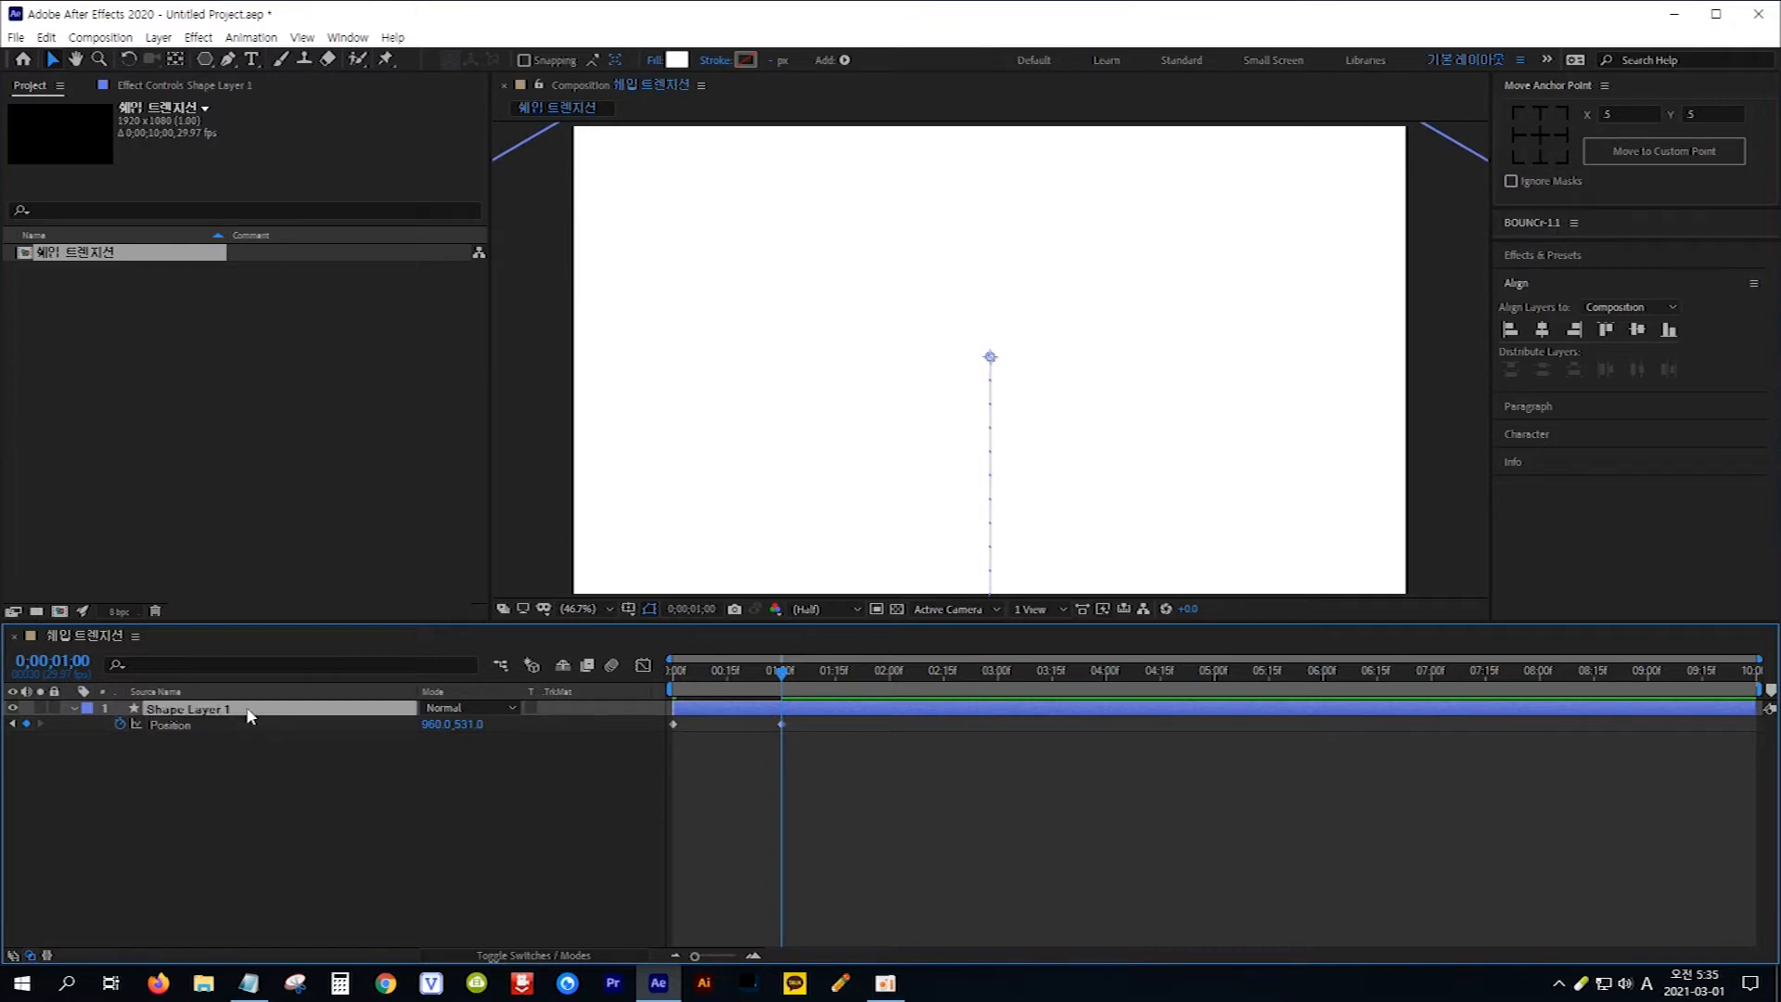
key("ctrl+d")
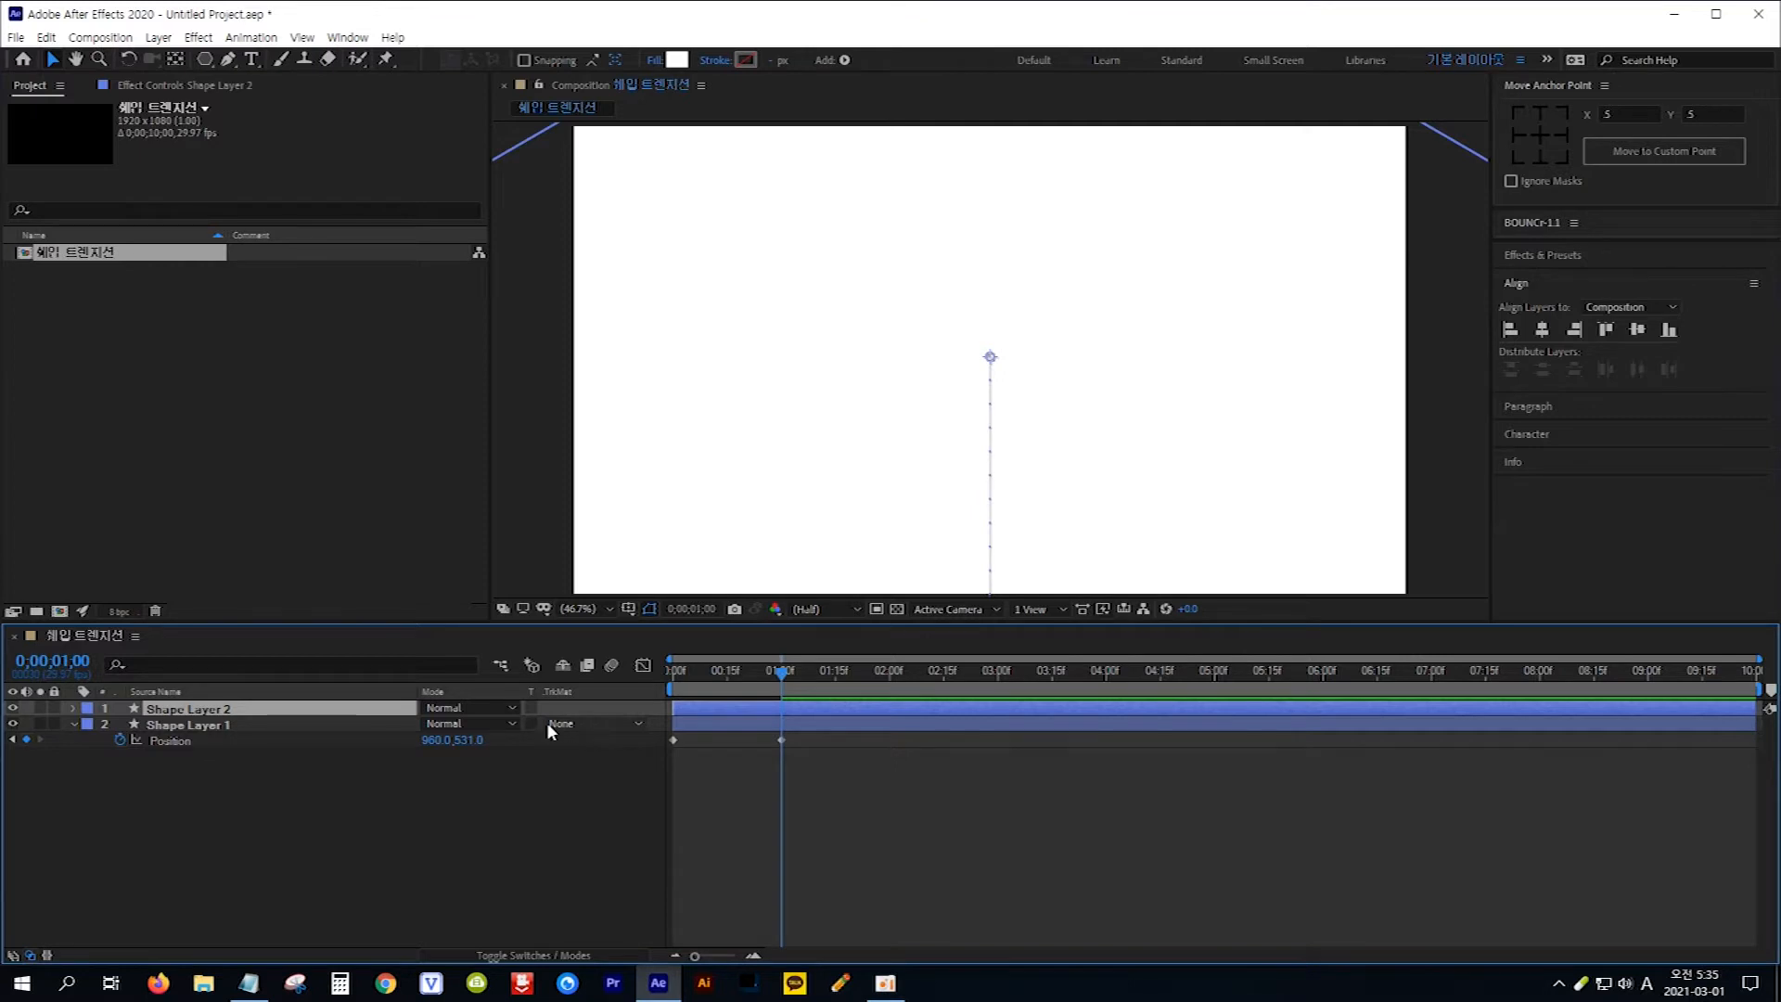
left_click(636, 725)
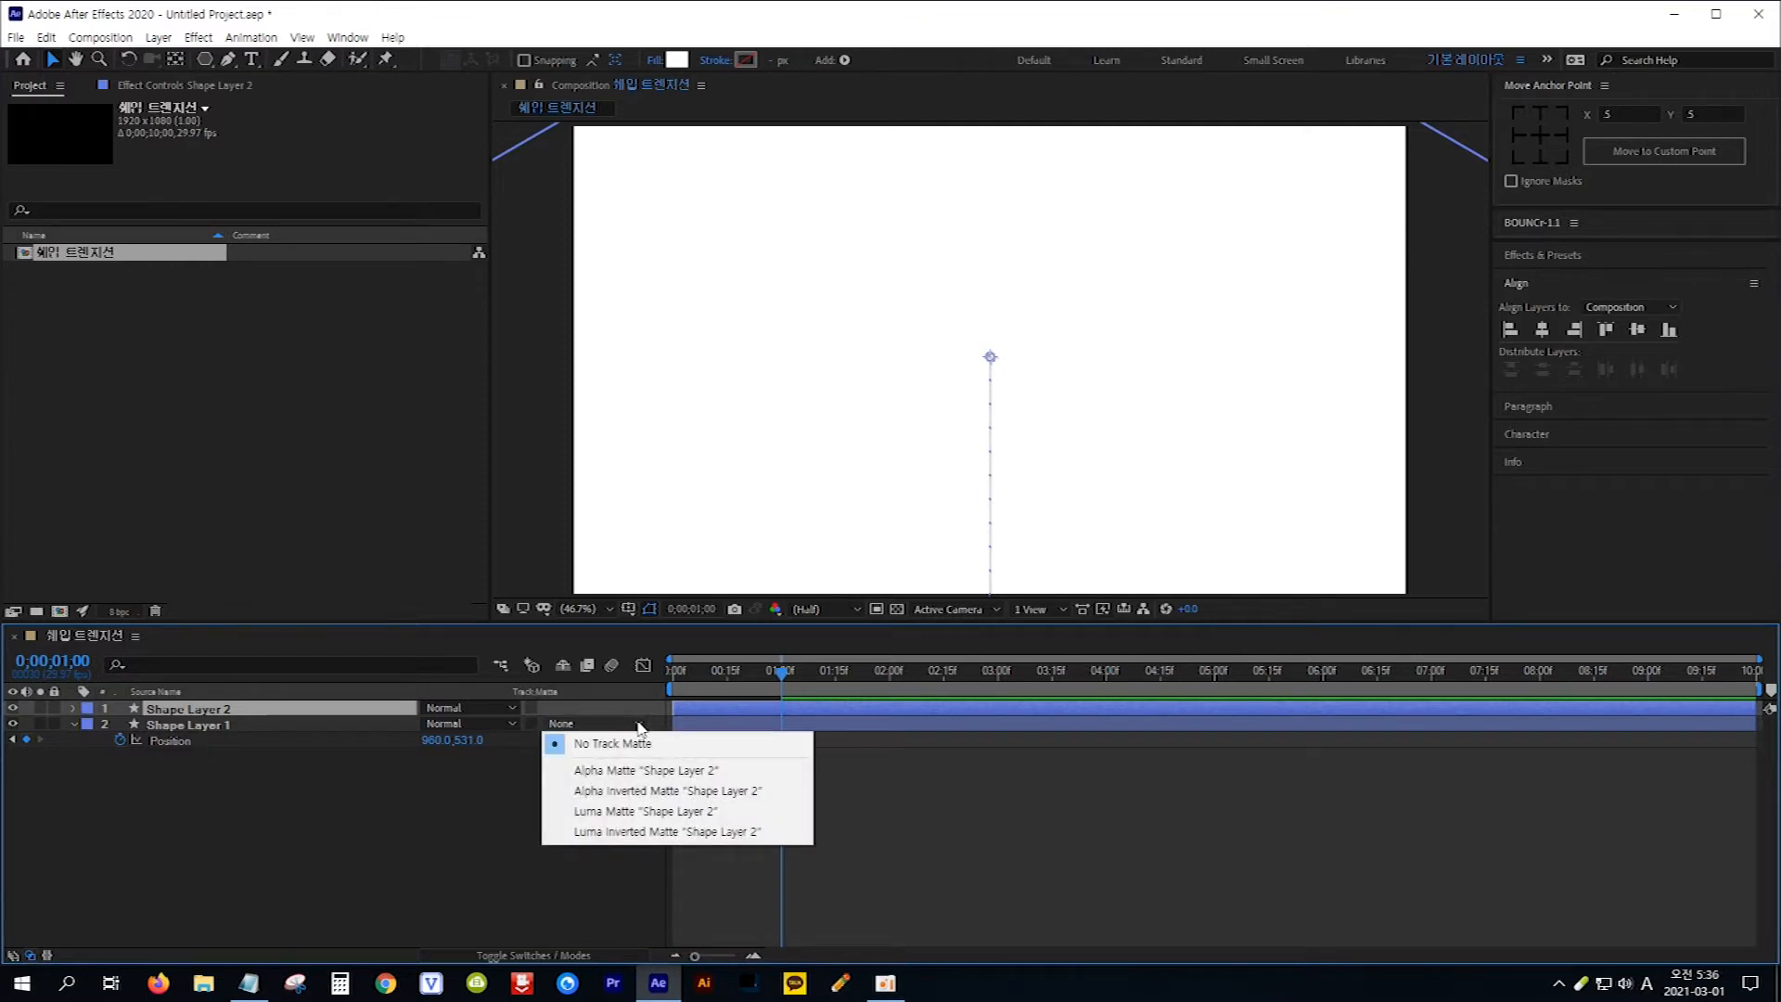
left_click(635, 793)
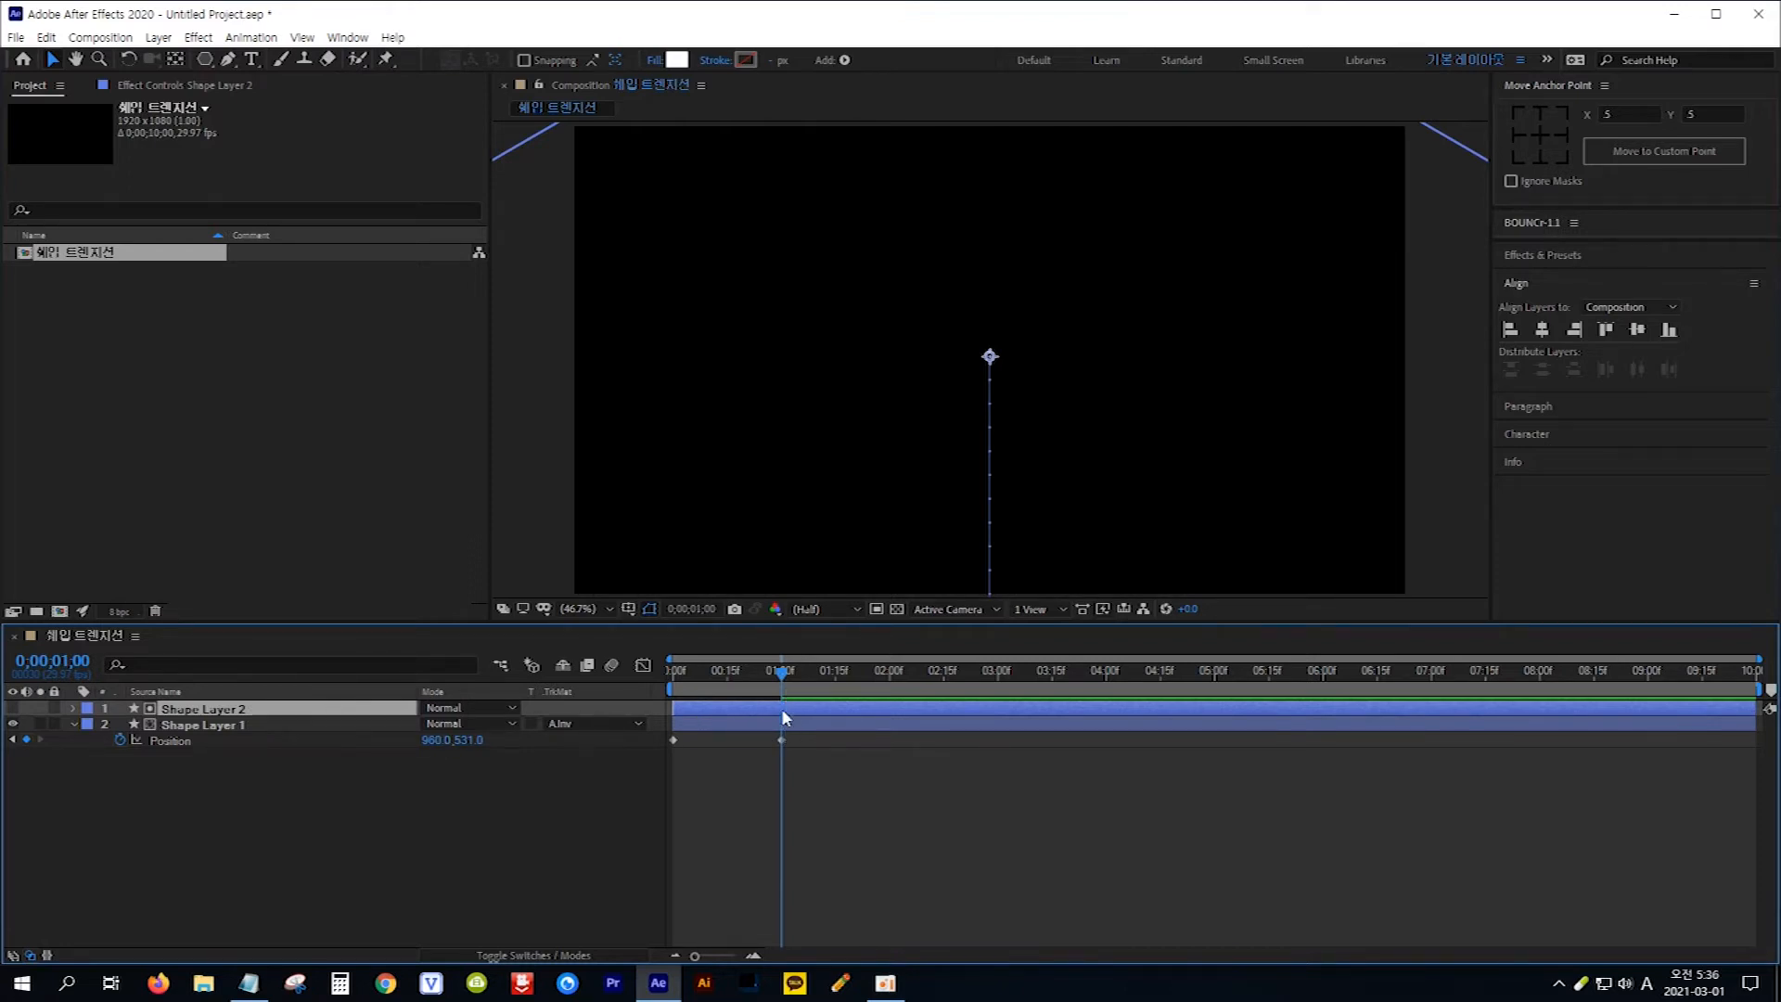
Shift the duplicate triangle layer to start at 1 second and scrub through the opening of the transition.
key("alt+bracketleft")
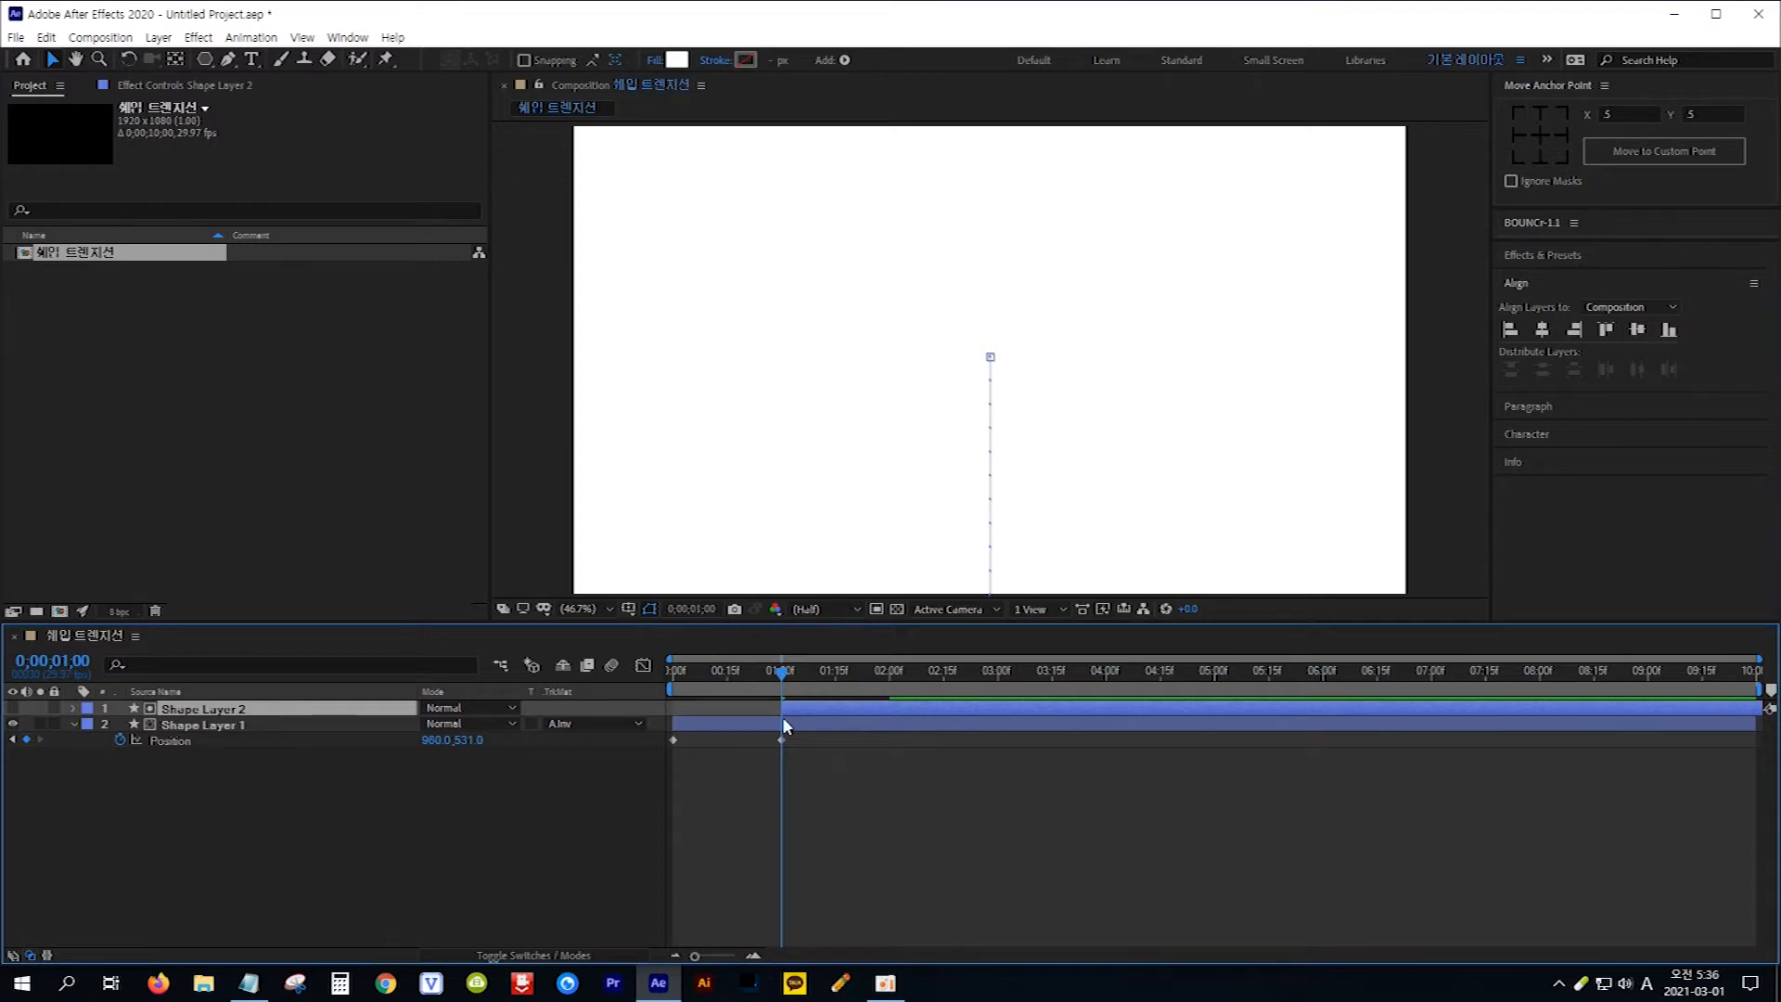
key("Home")
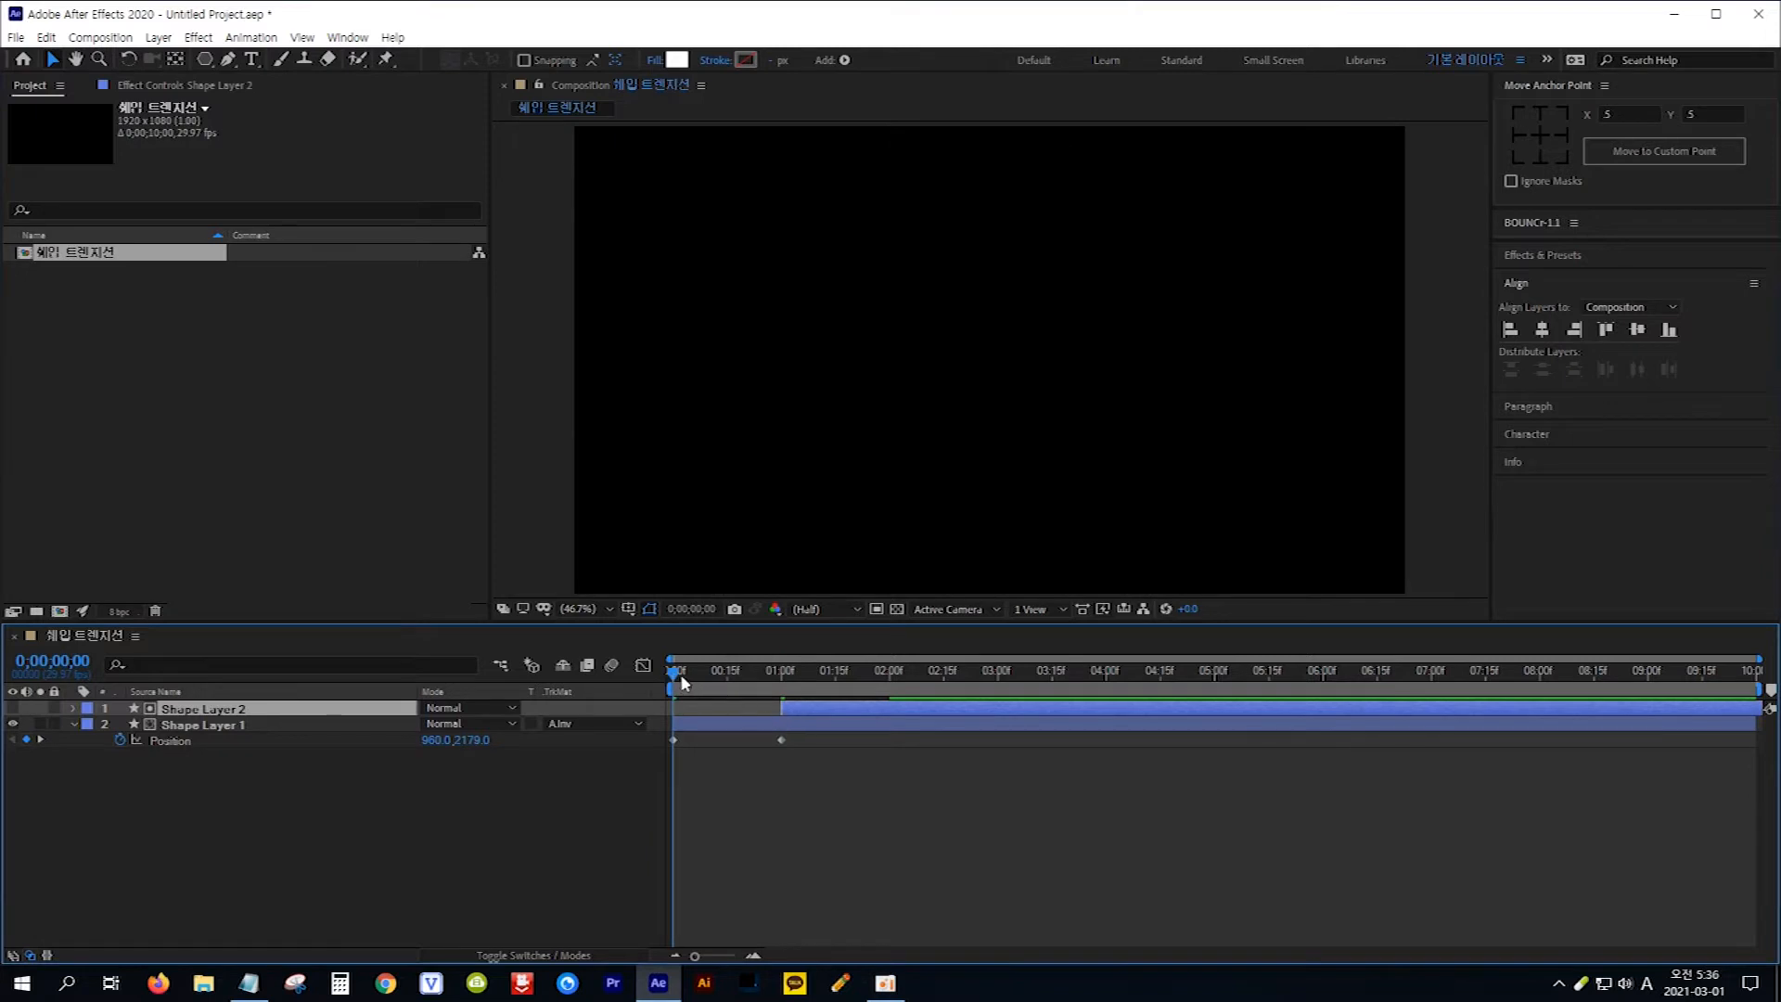
left_click(683, 678)
left_click_drag(683, 678, 806, 694)
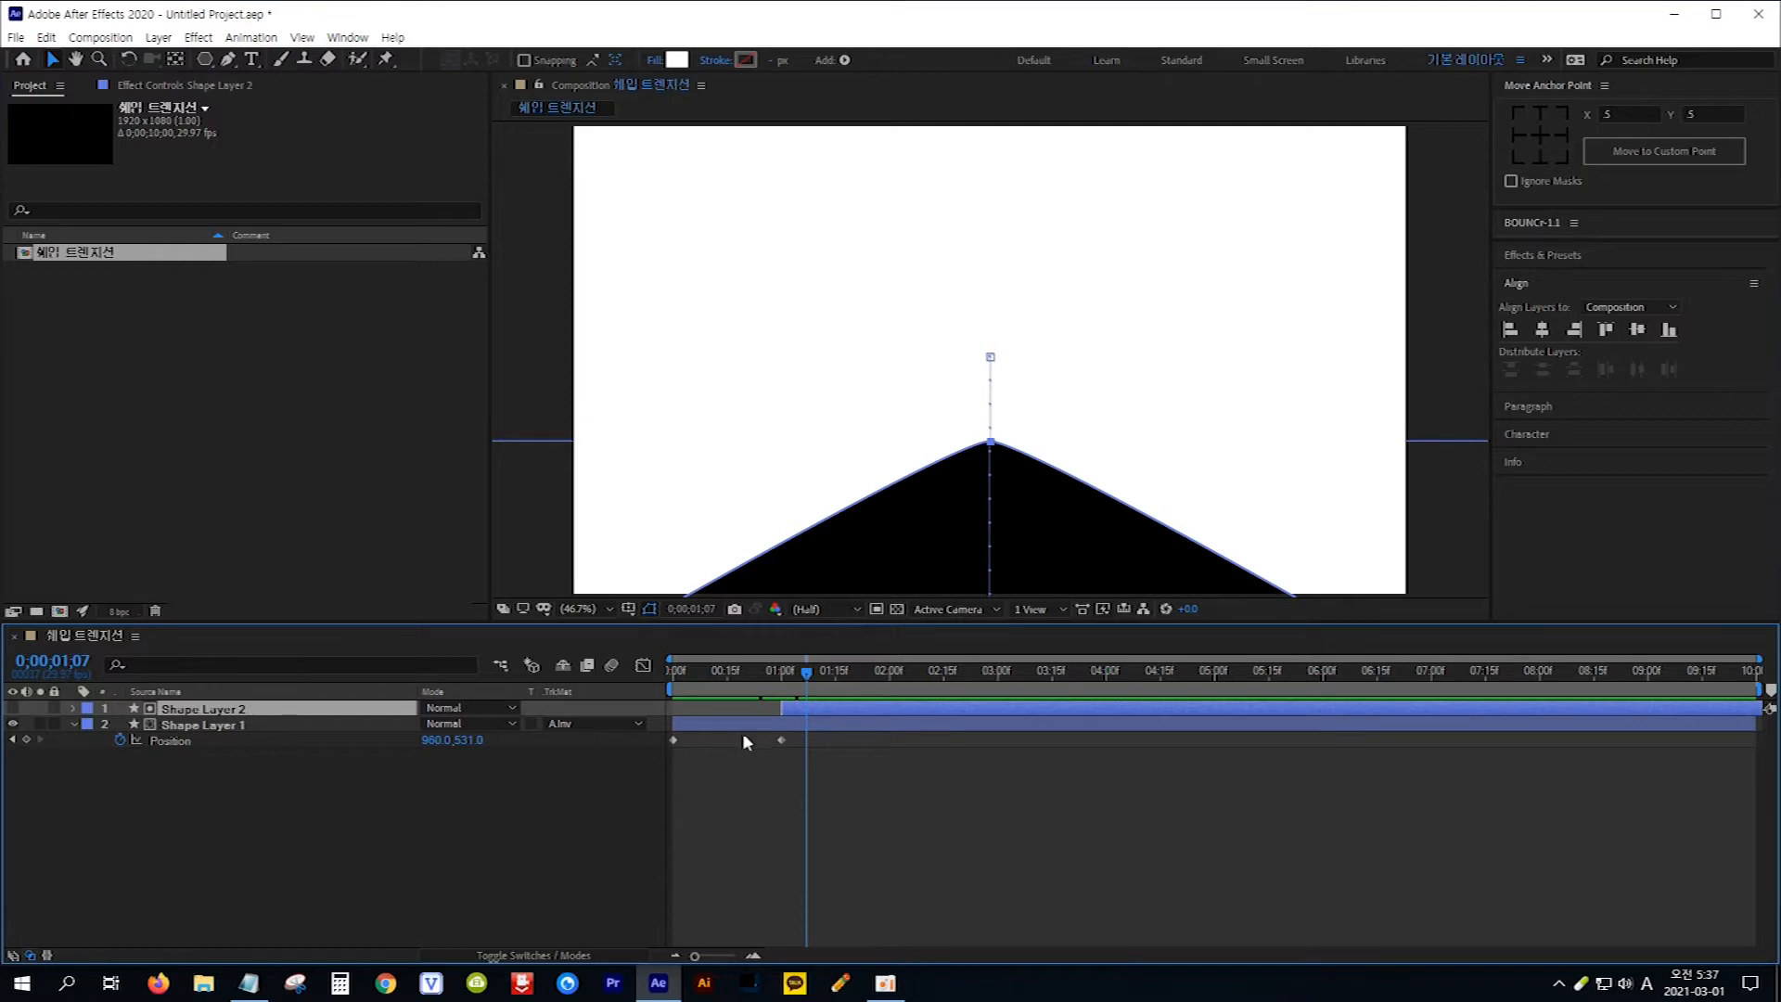
Apply Easy Ease to both Position keyframes of the lower triangle layer.
left_click_drag(827, 772, 657, 727)
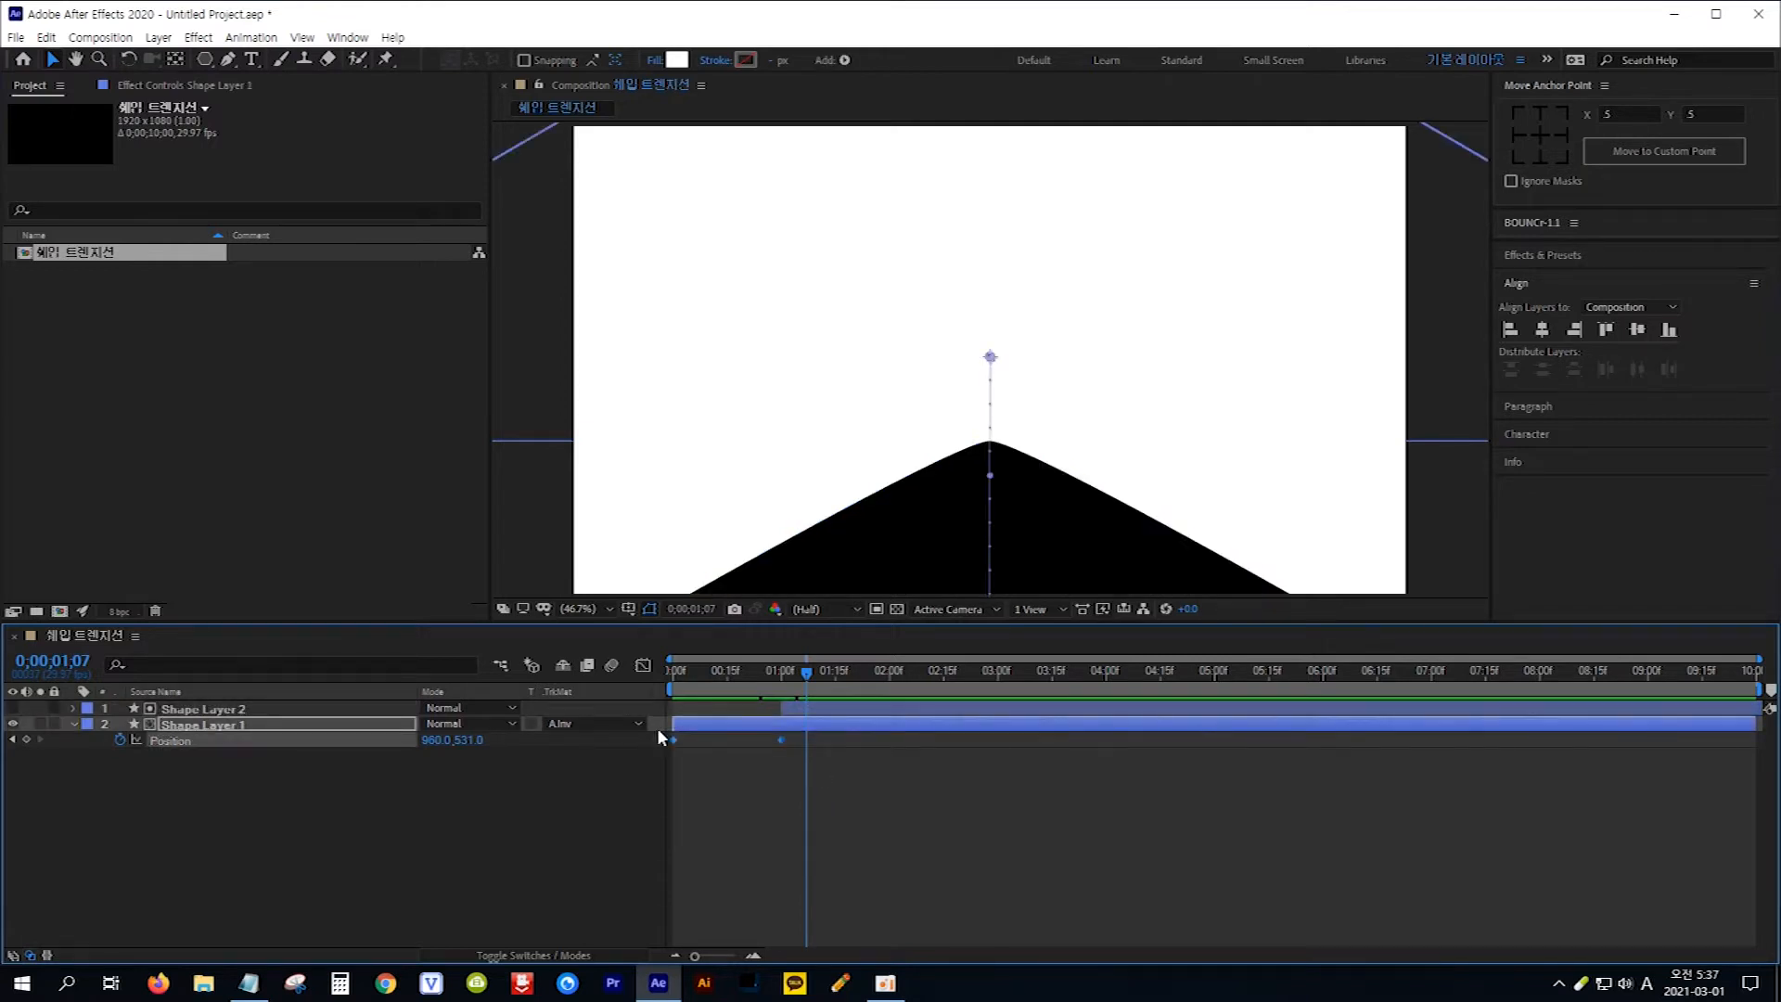
key("F9")
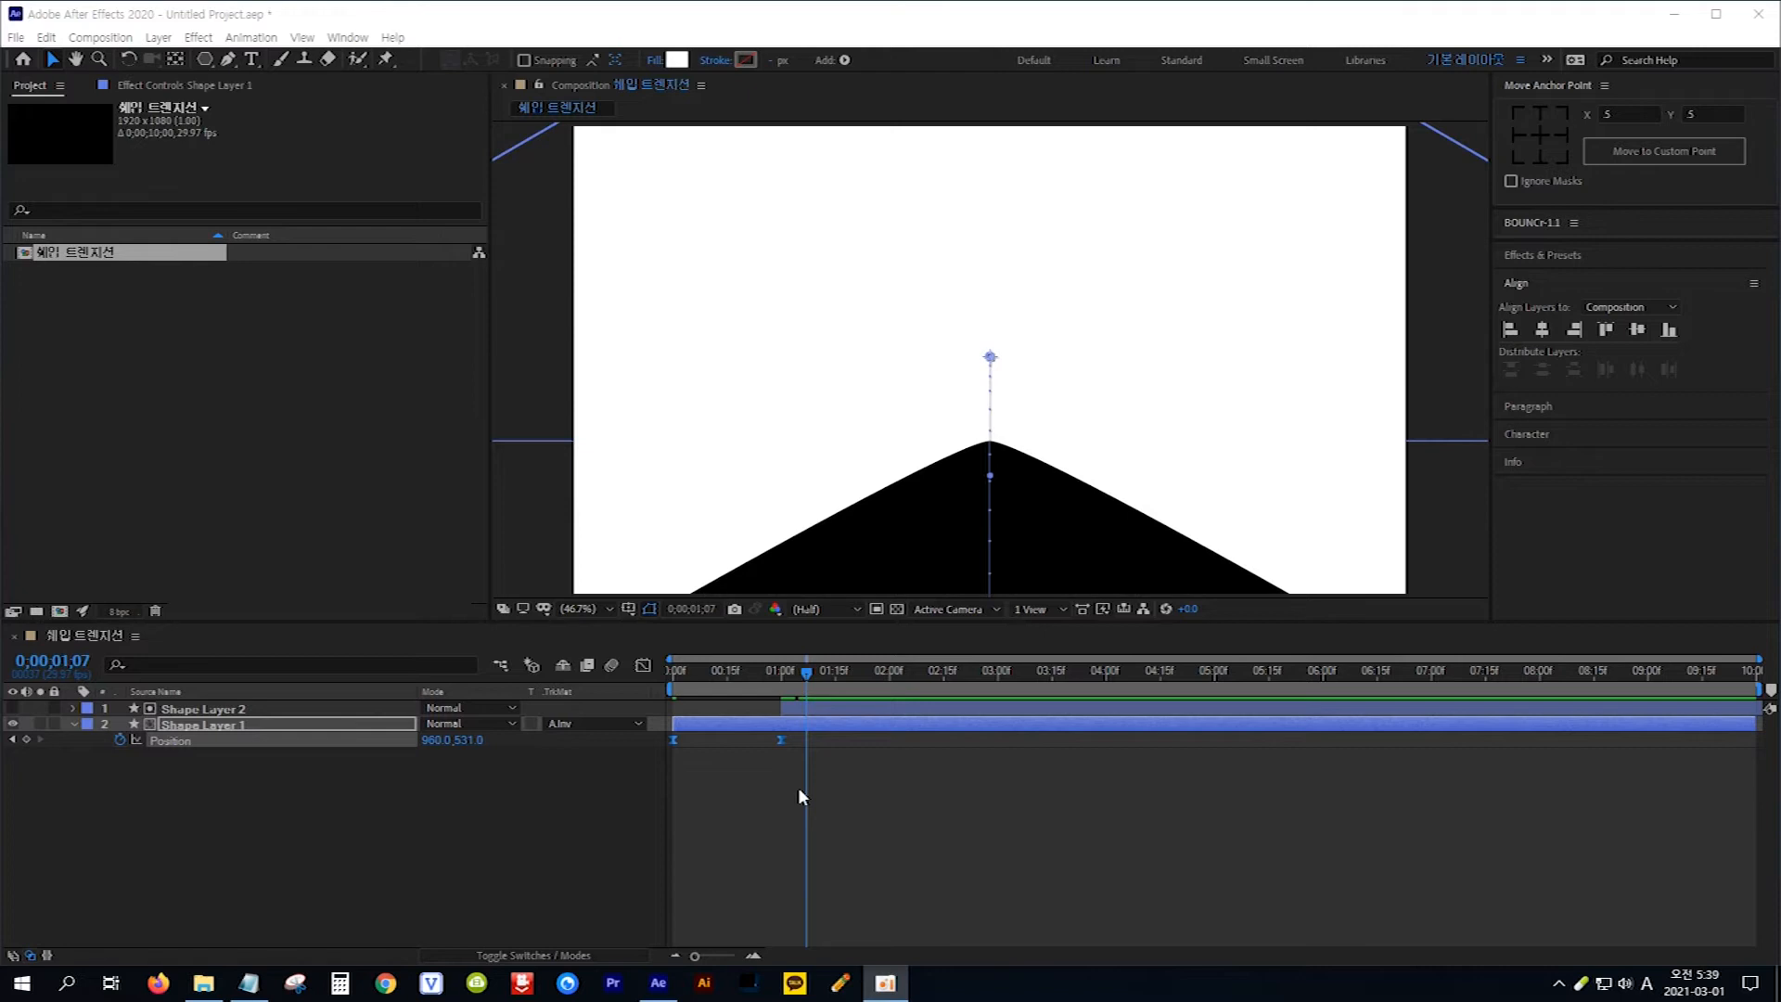
With no layer selected, draw a circle outward from near the frame's center as a new shape layer.
left_click(341, 821)
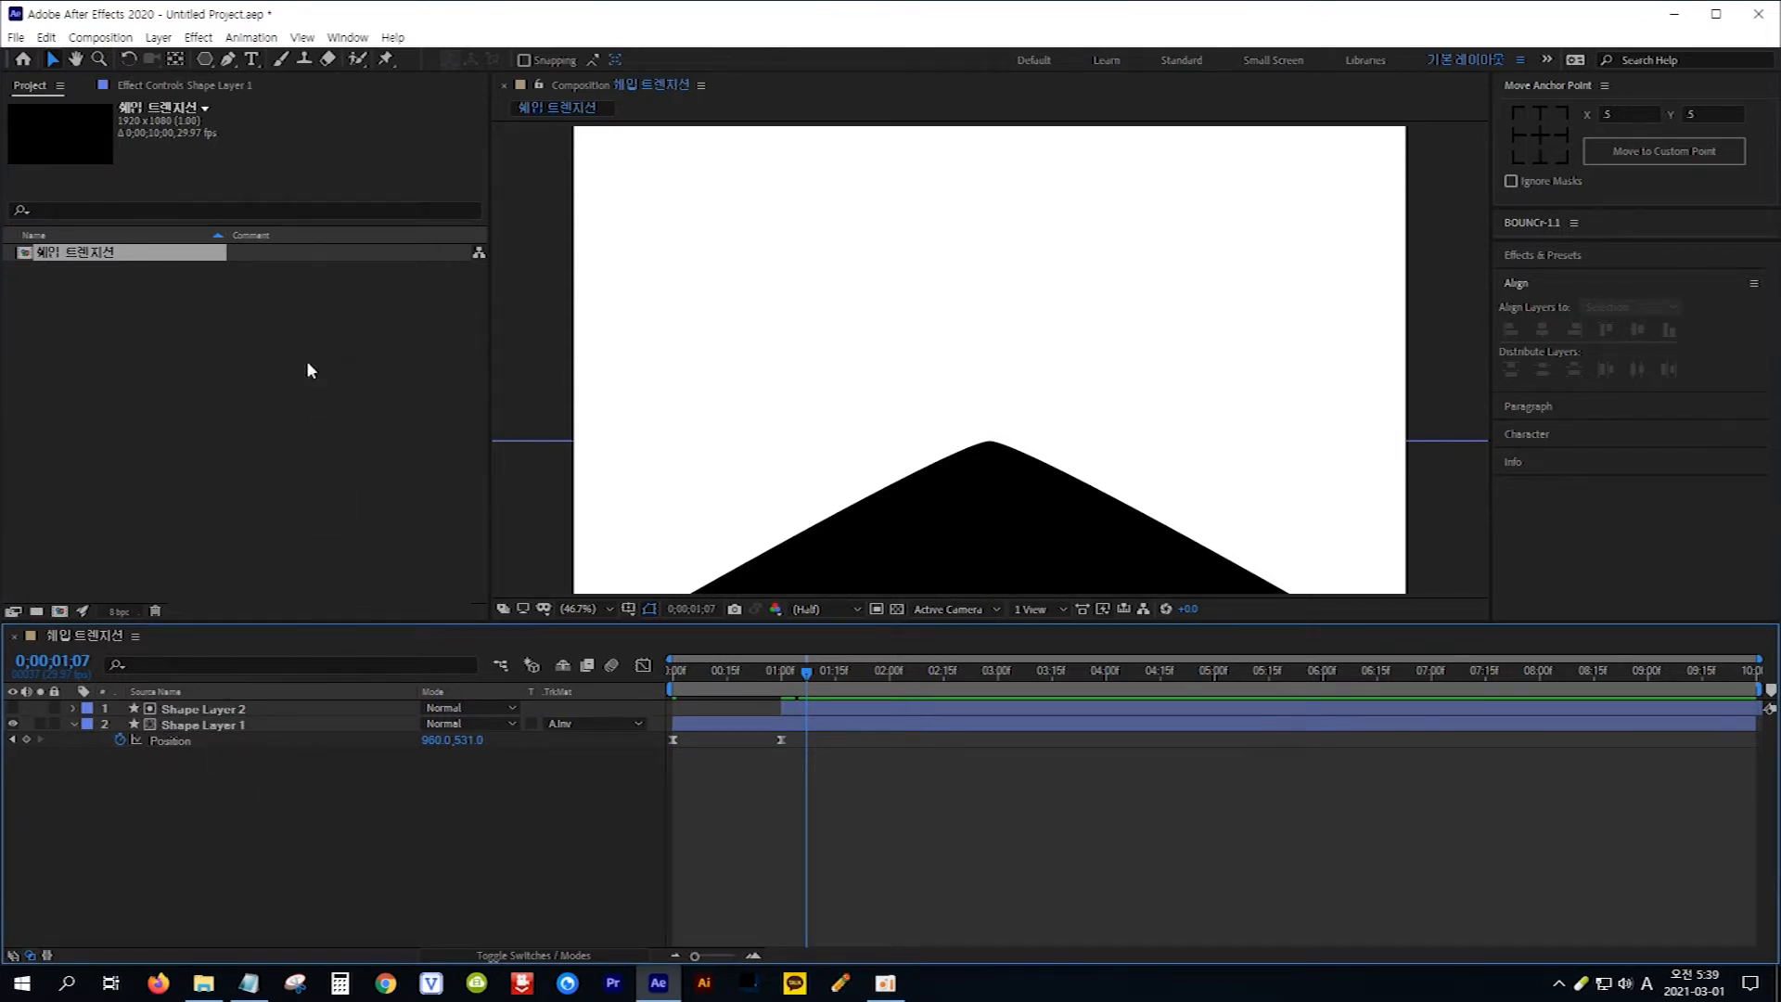
left_click_drag(203, 62, 272, 98)
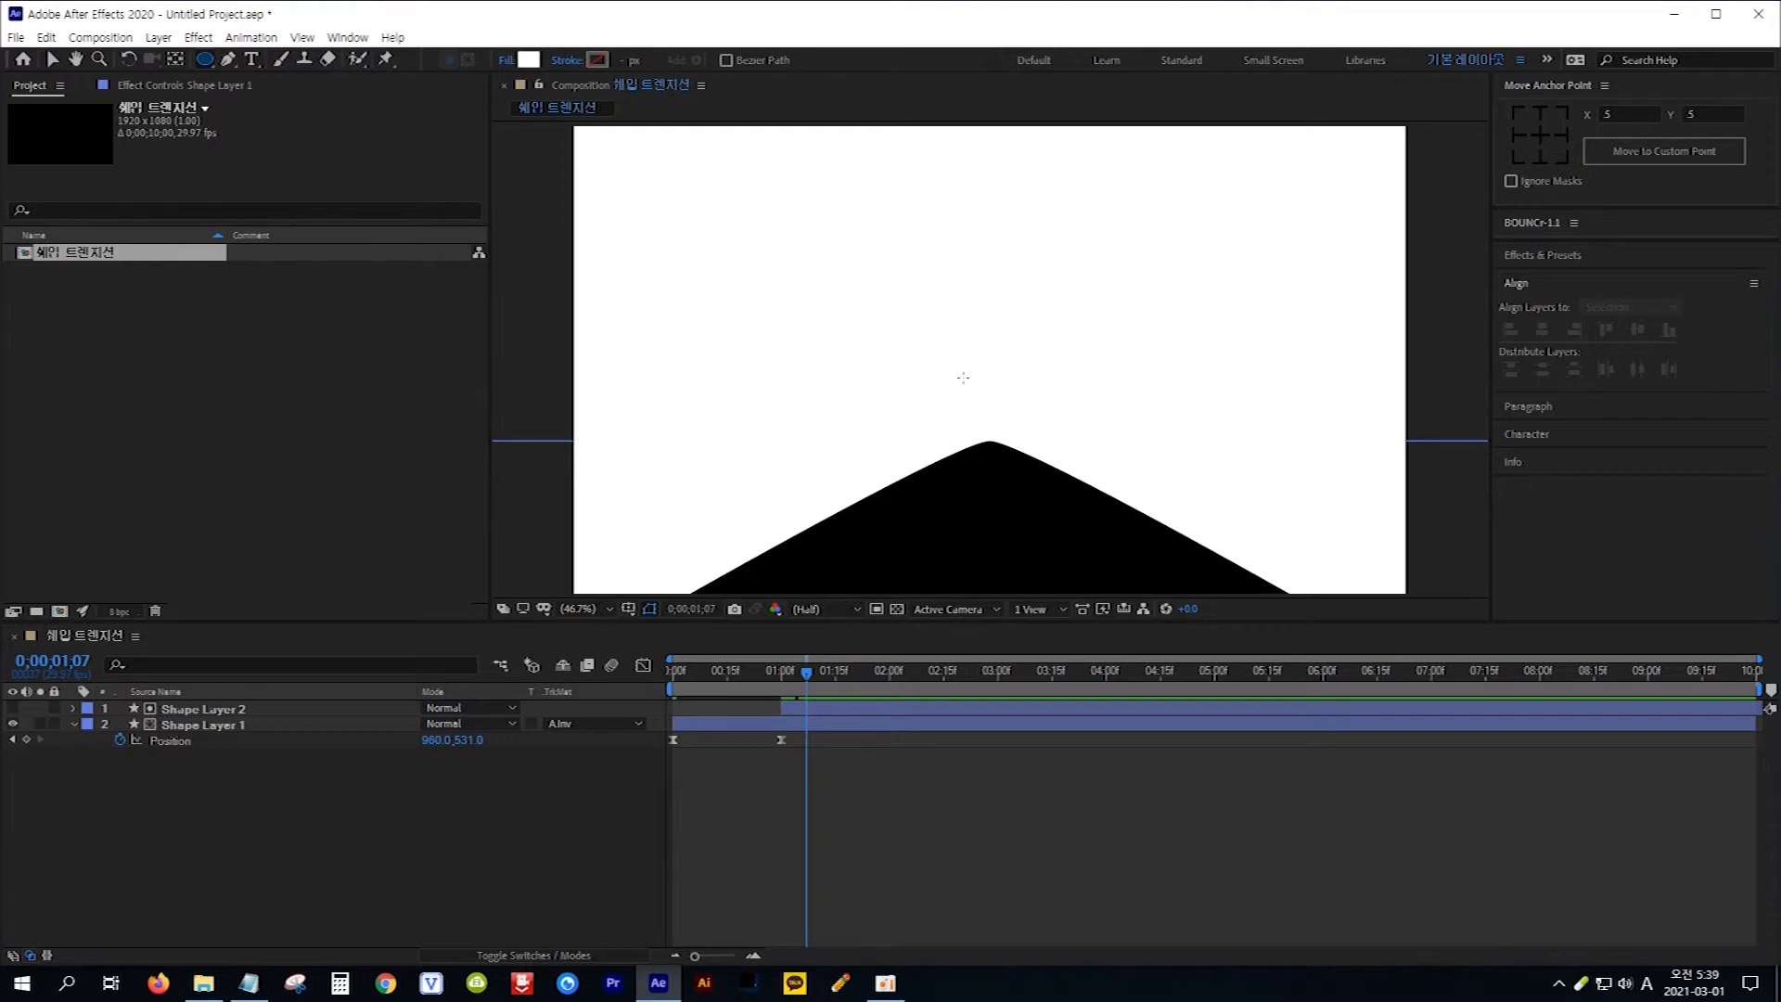
left_click_drag(962, 373, 1123, 534)
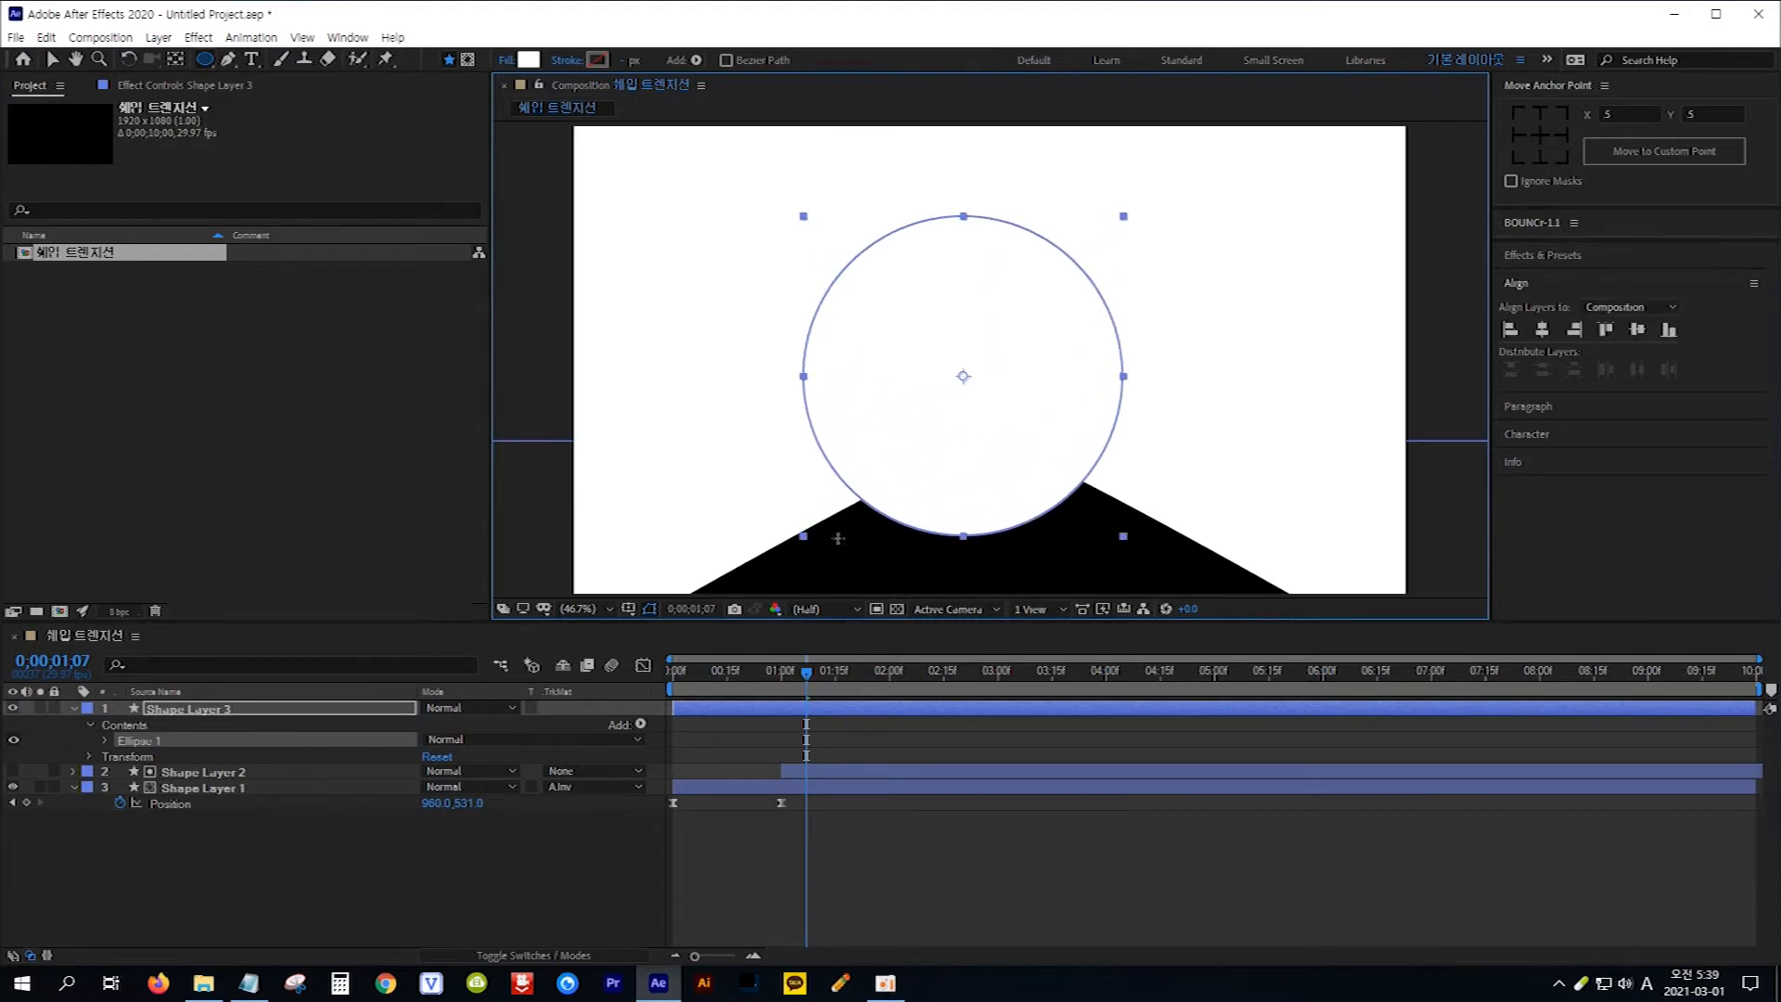
Rename the circle's shape layer as 원.
left_click(254, 712)
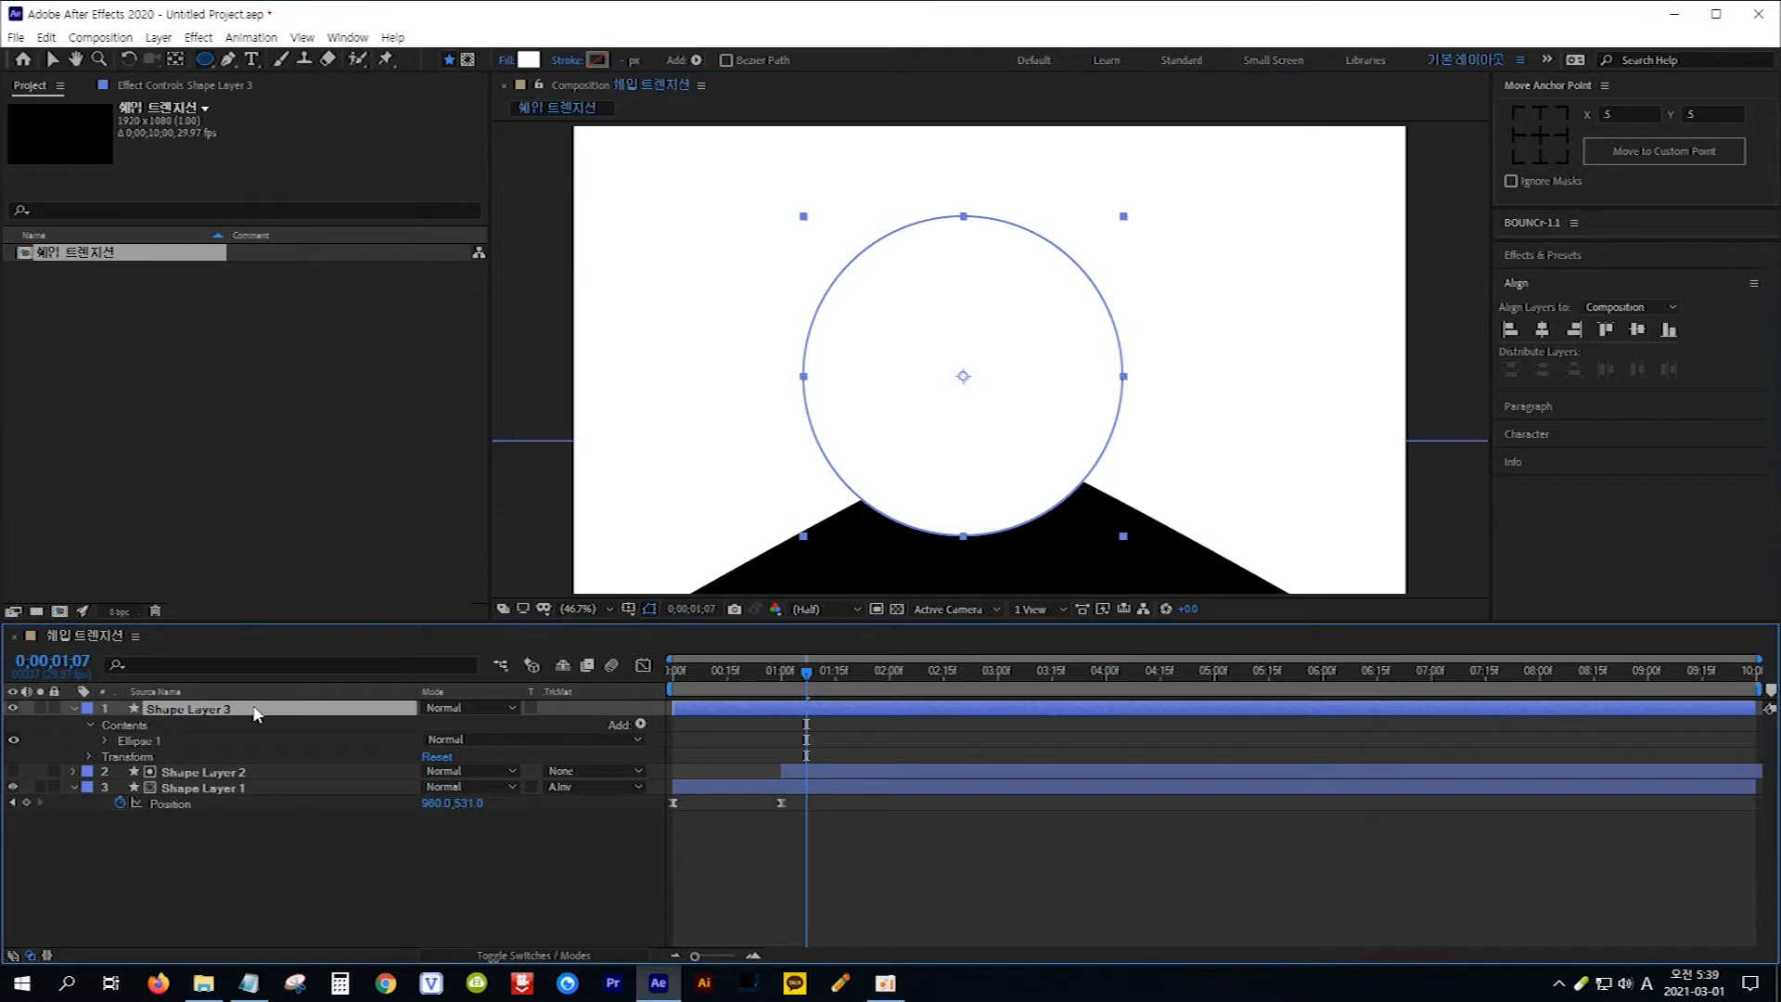
key("Return")
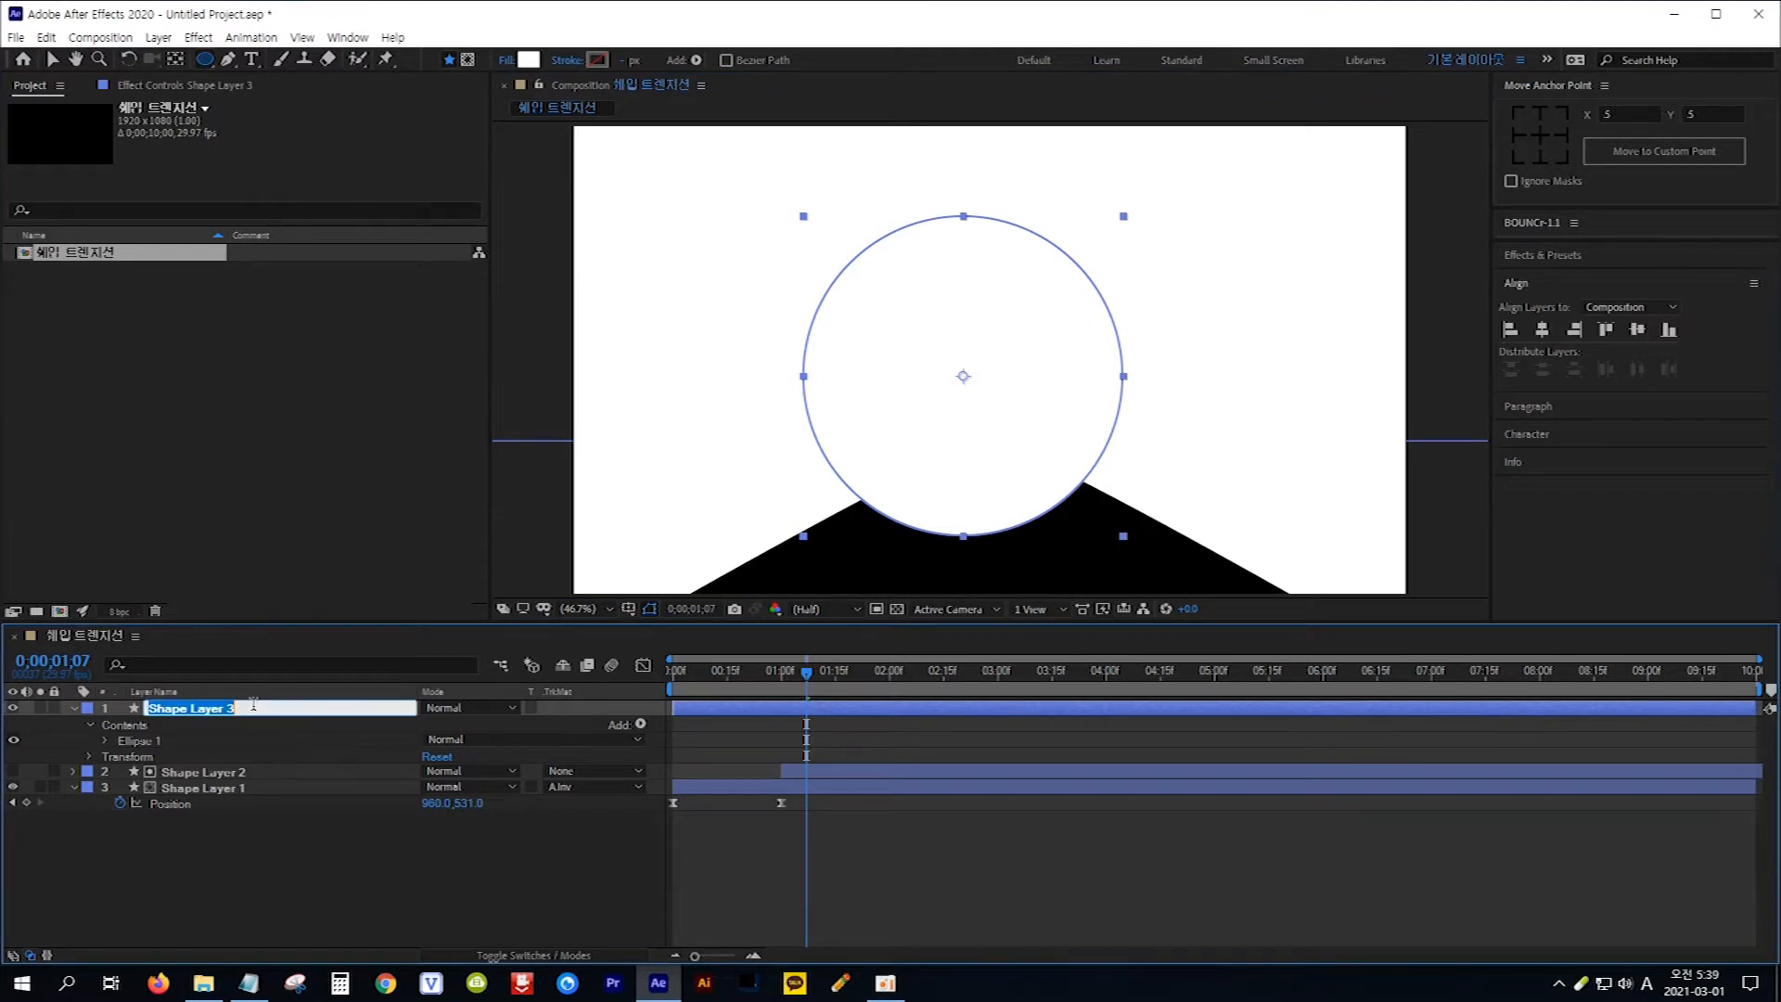
key("Hangul")
type("ㅇ")
left_click(256, 712)
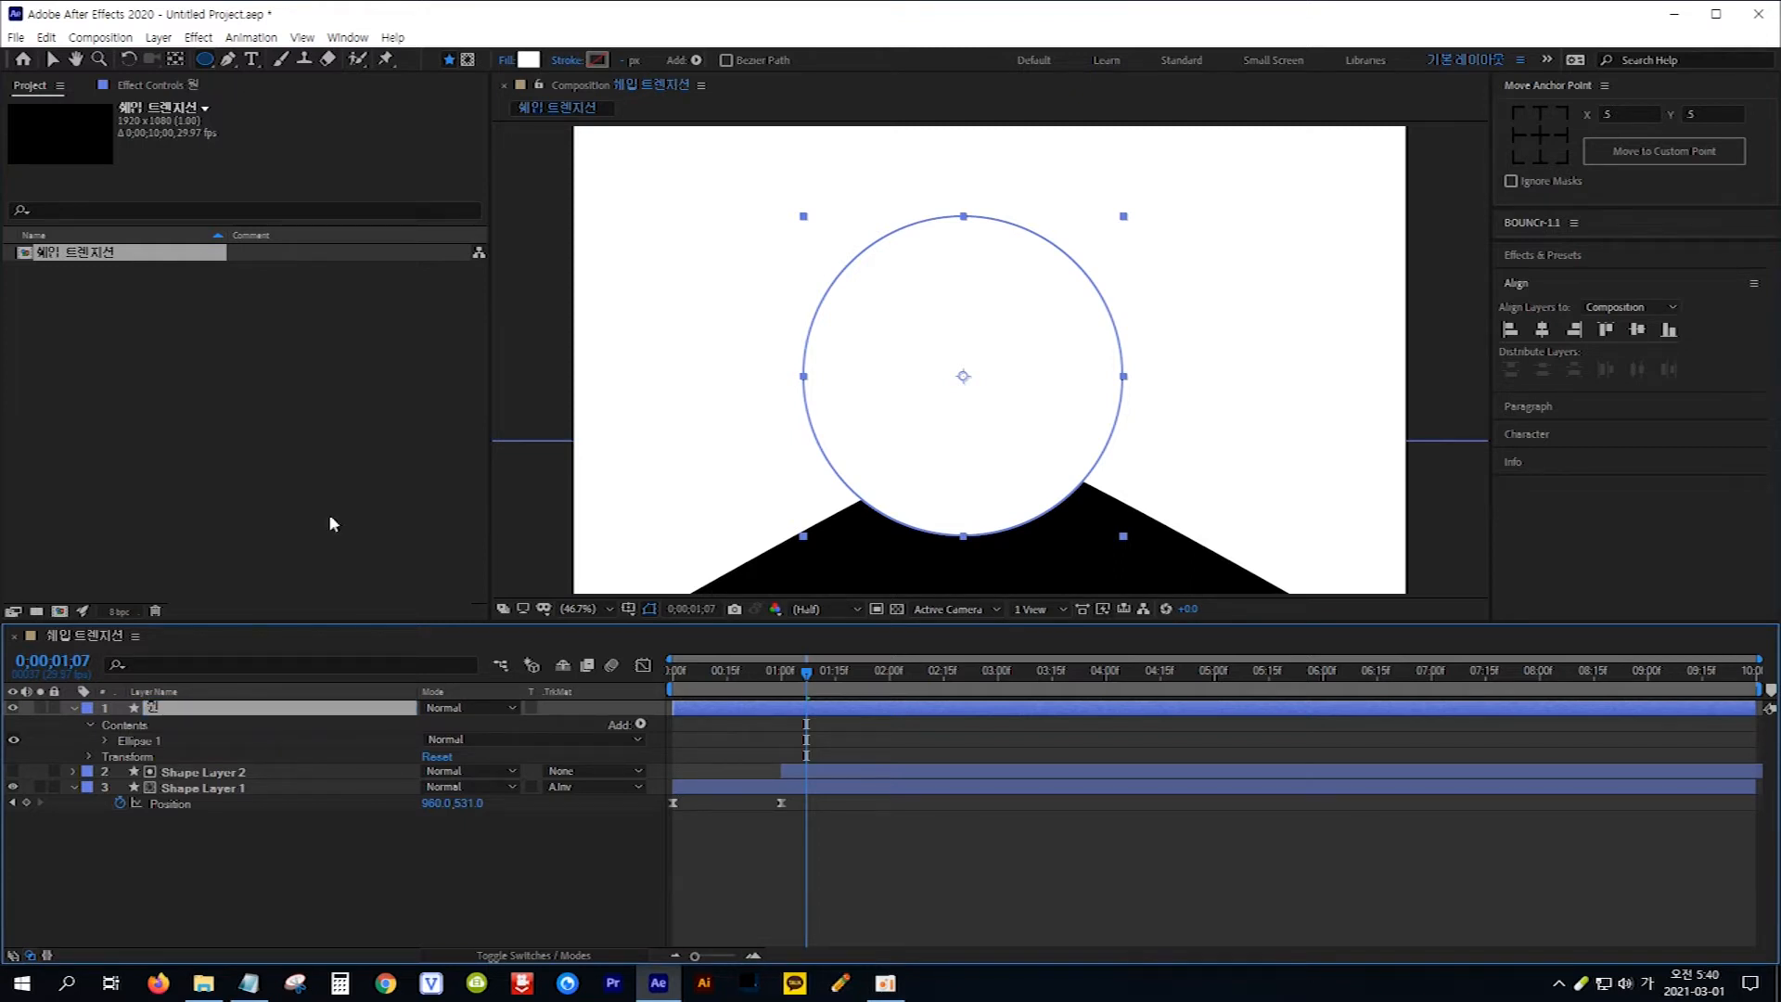
Give the circle a bright green fill and set its stroke to None.
left_click(528, 60)
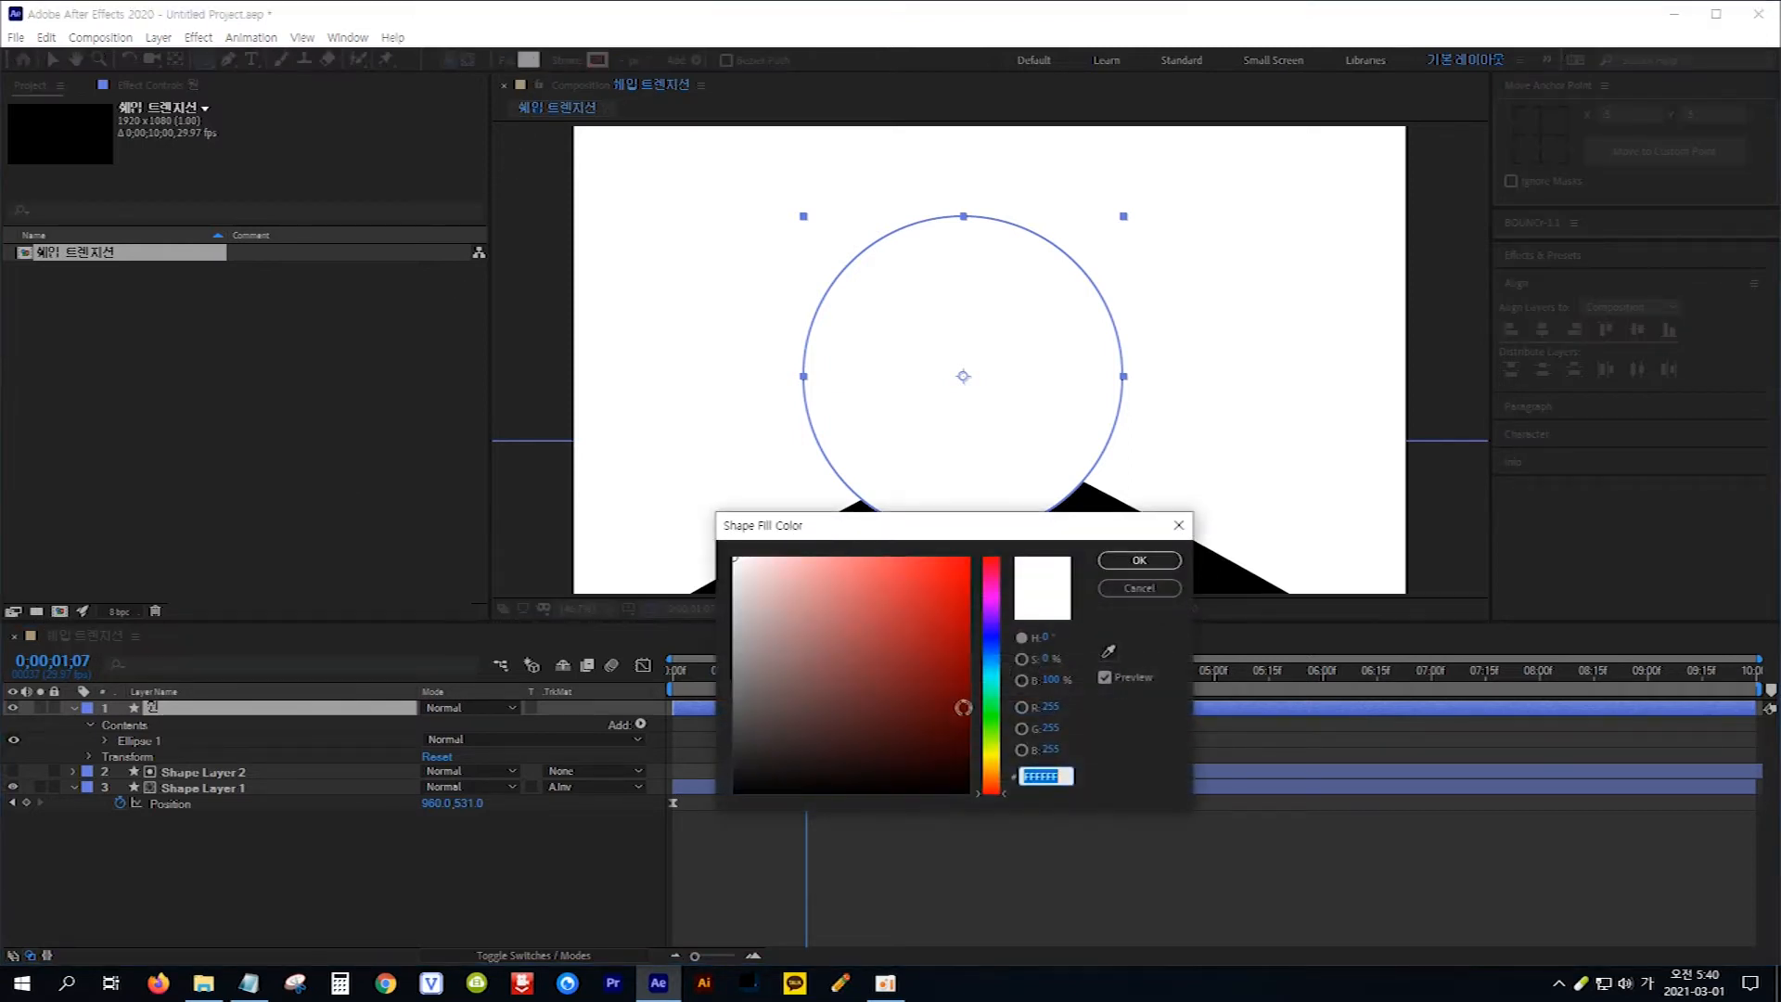
left_click(992, 714)
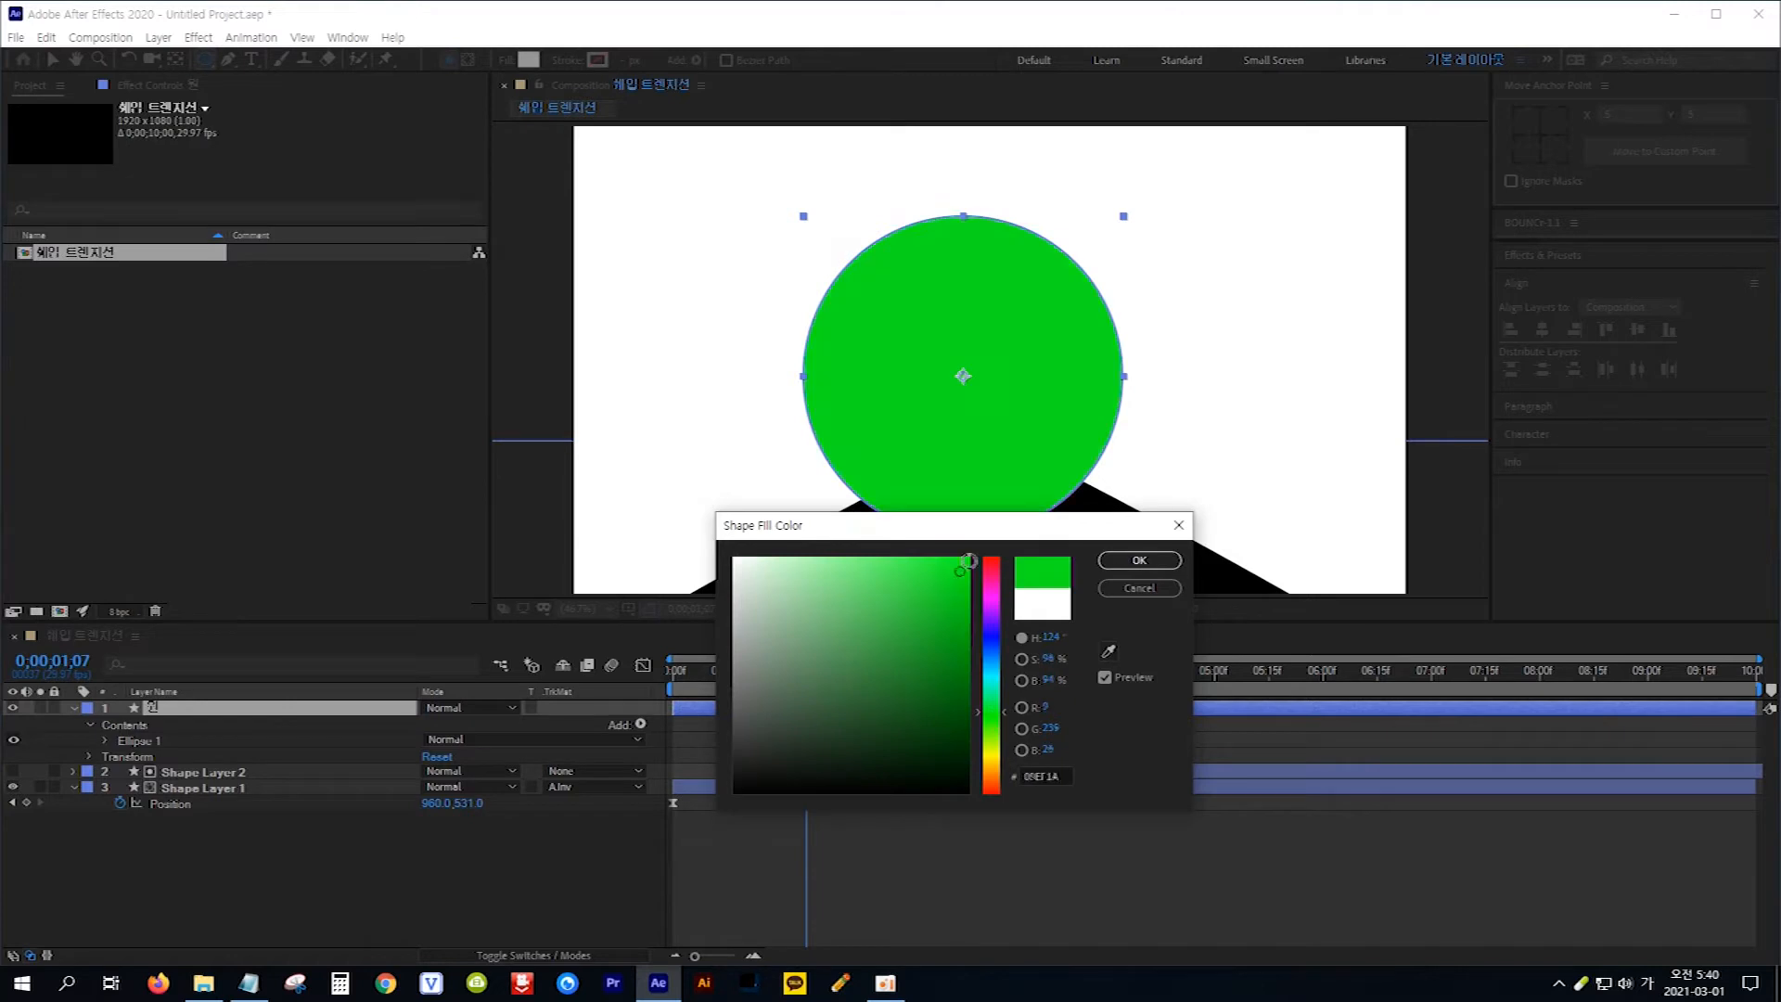
left_click(1139, 560)
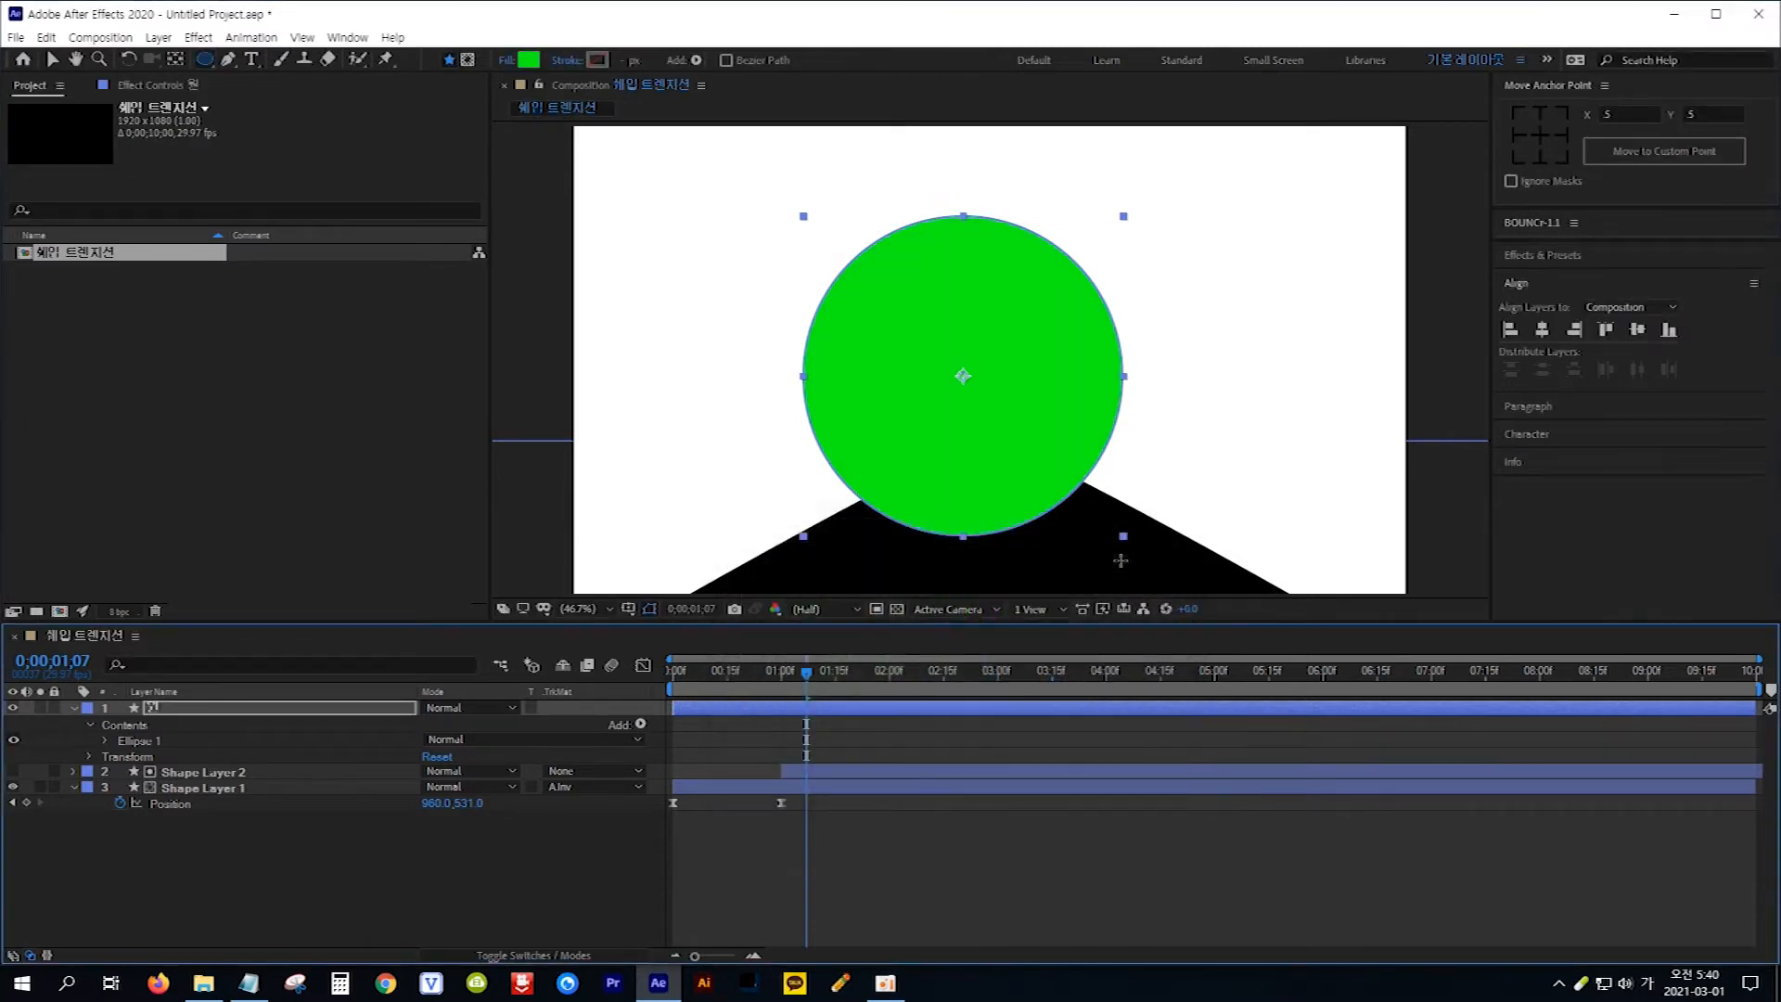
left_click(567, 62)
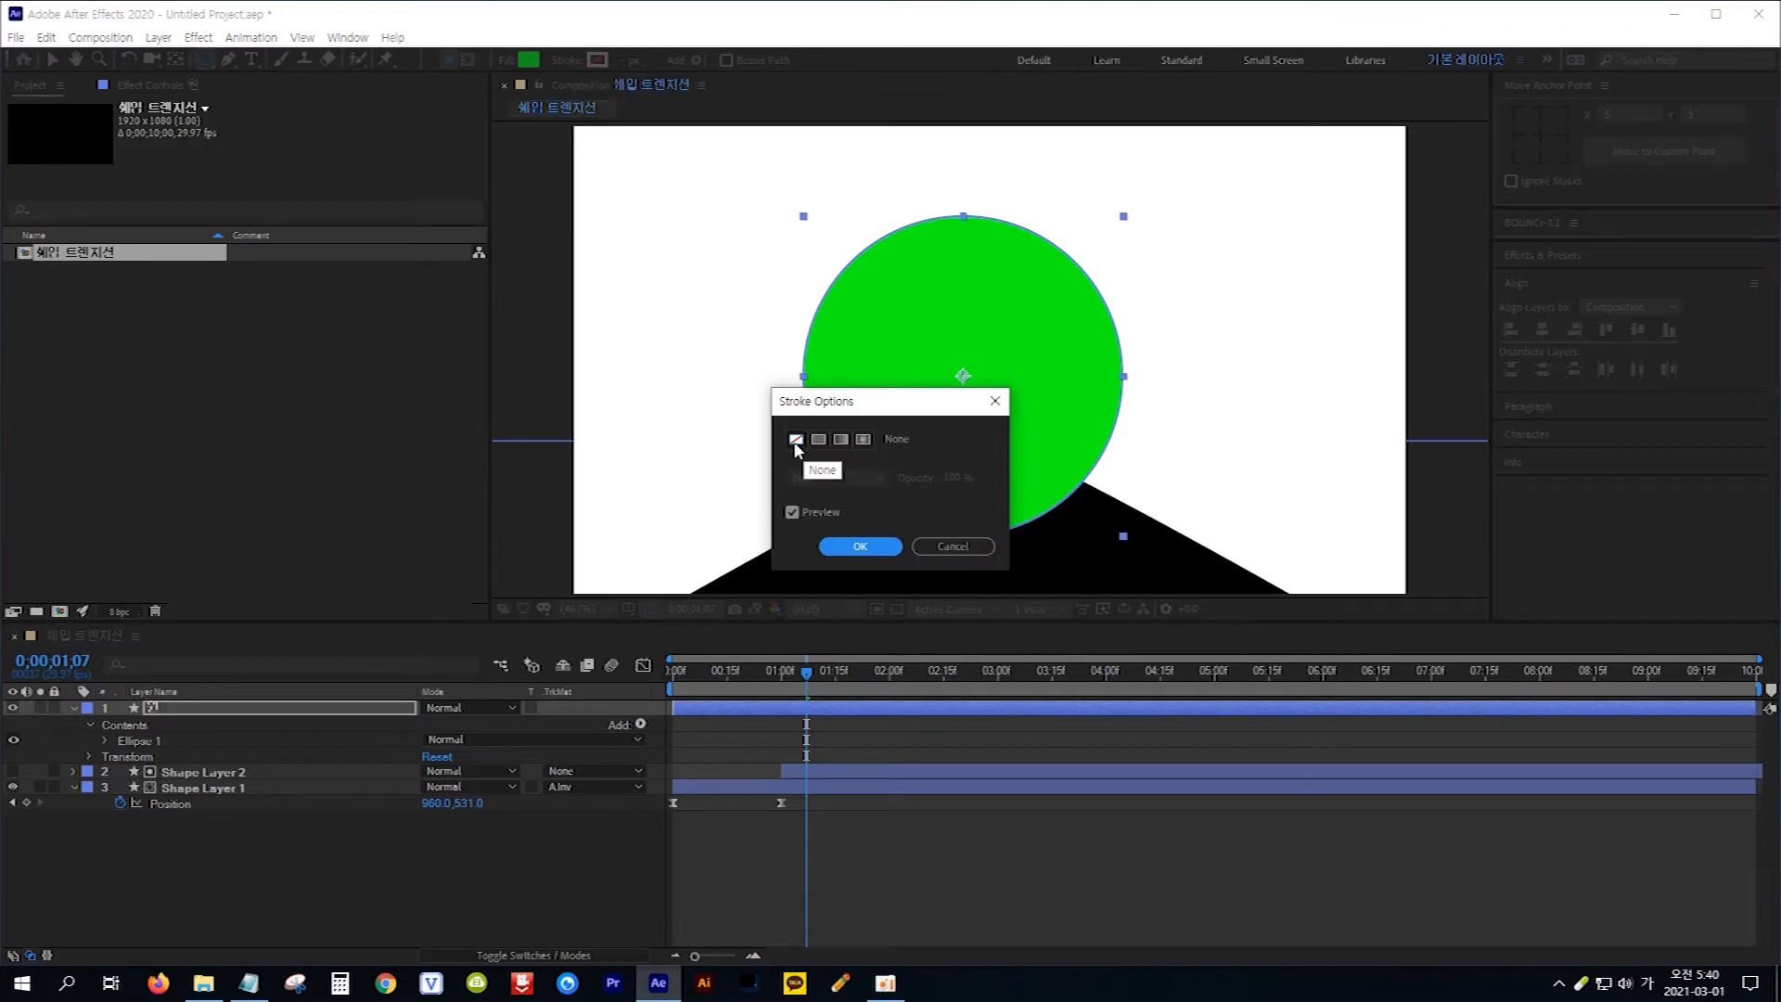
left_click(796, 441)
left_click(859, 546)
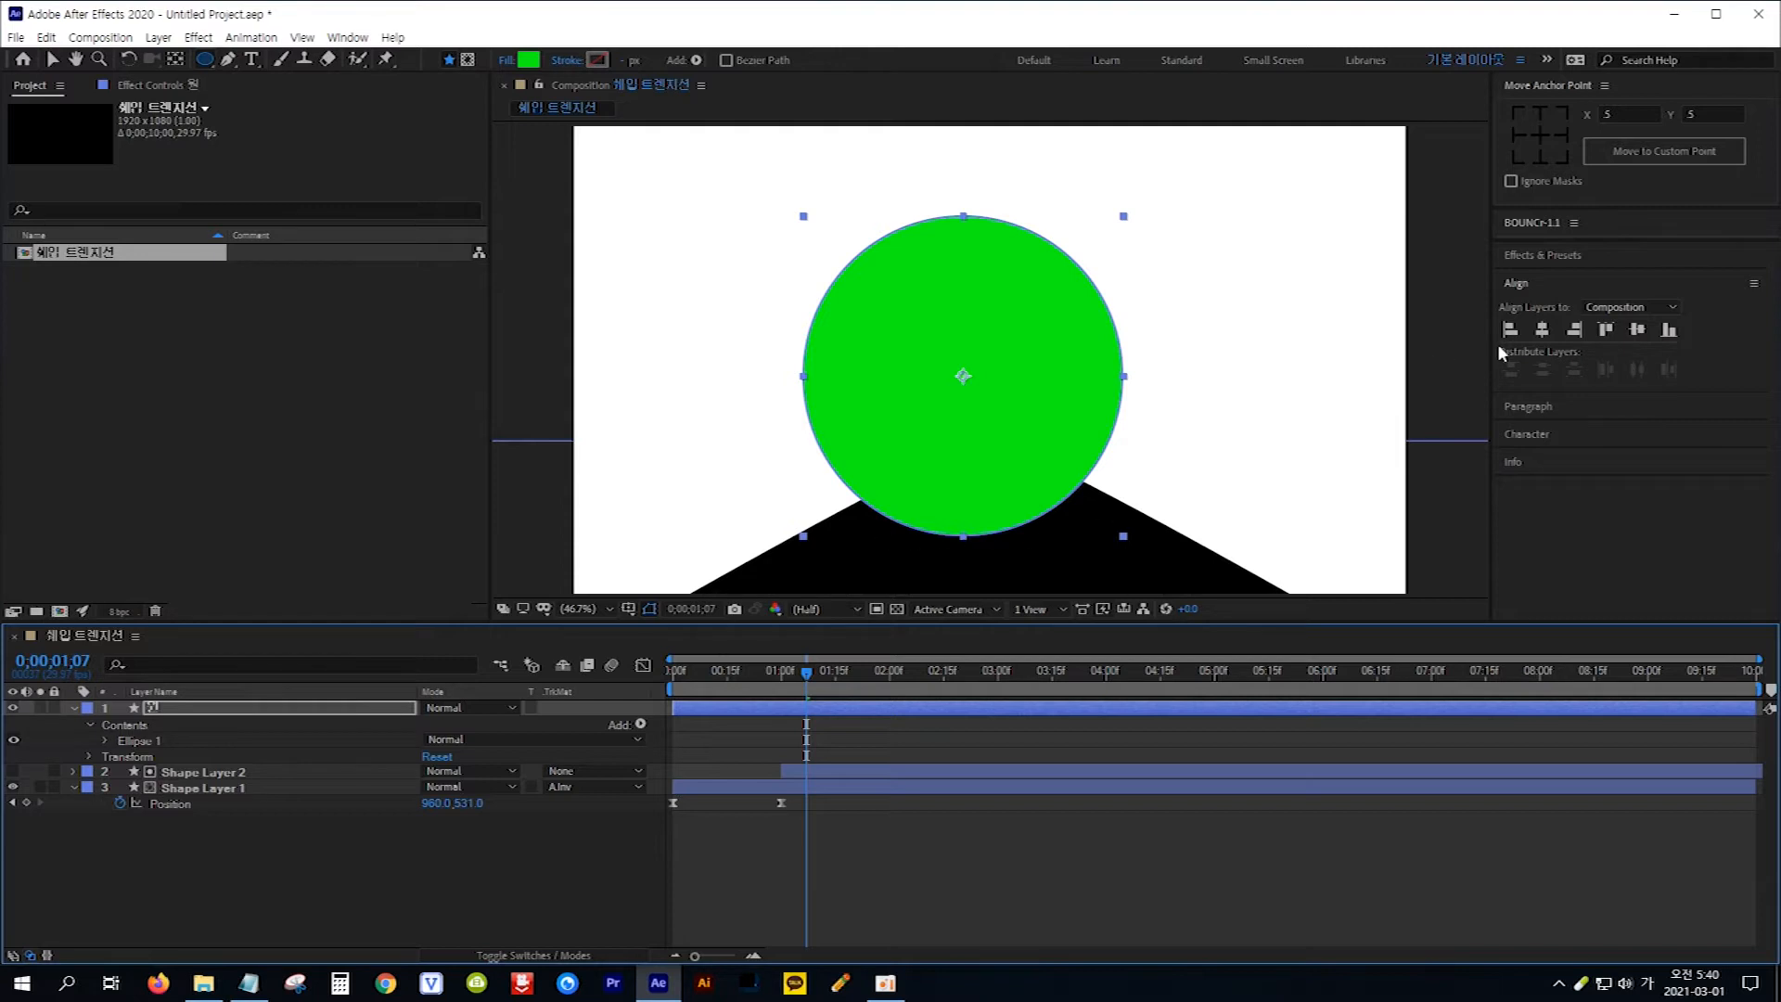
Center the circle horizontally and vertically in the composition.
left_click(1559, 276)
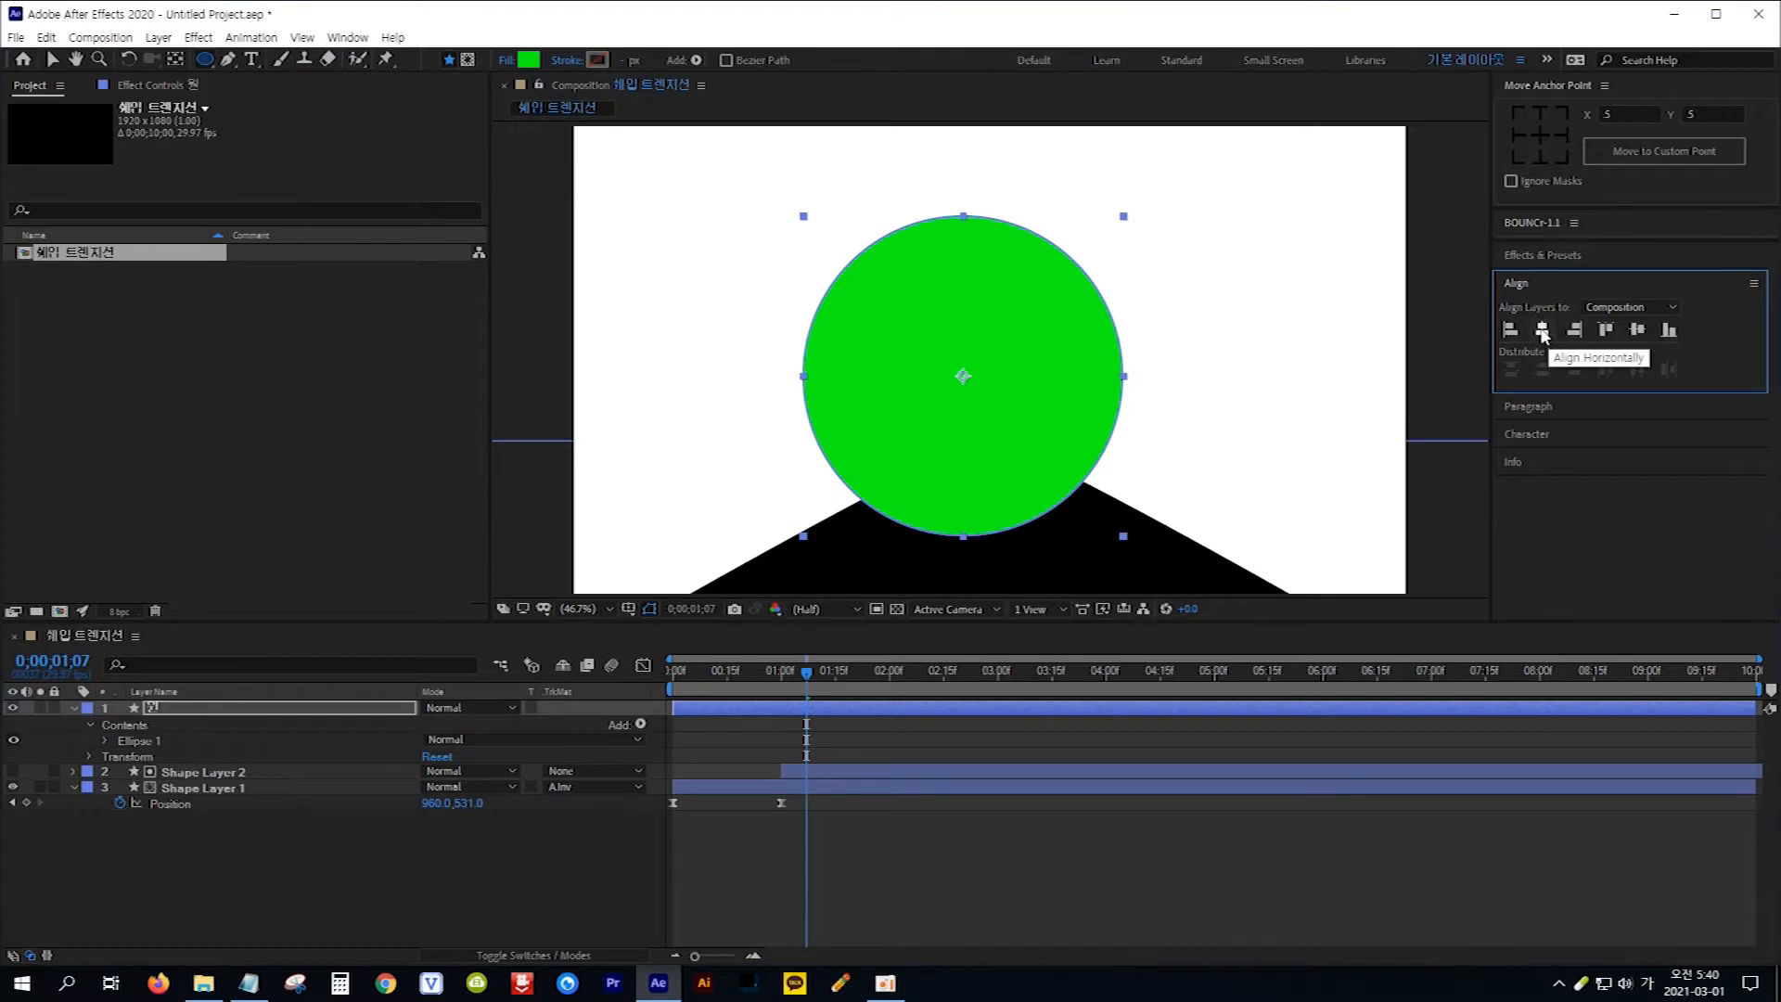
left_click(1543, 330)
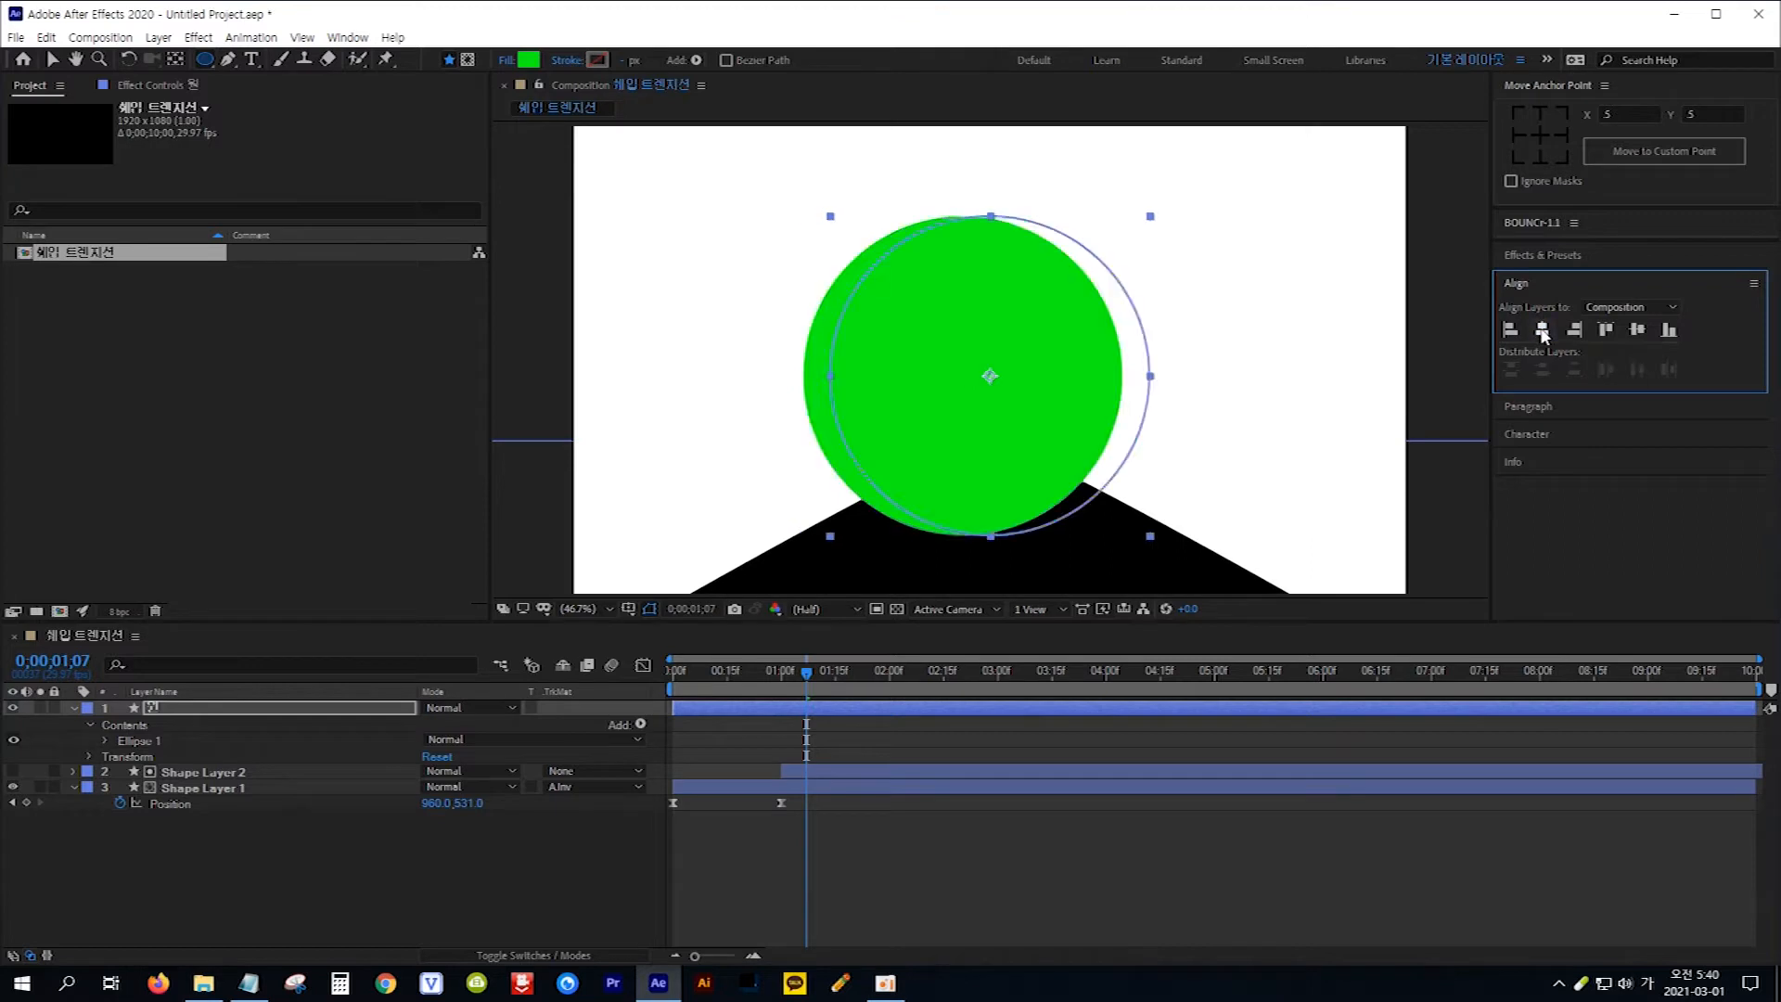
left_click(1638, 332)
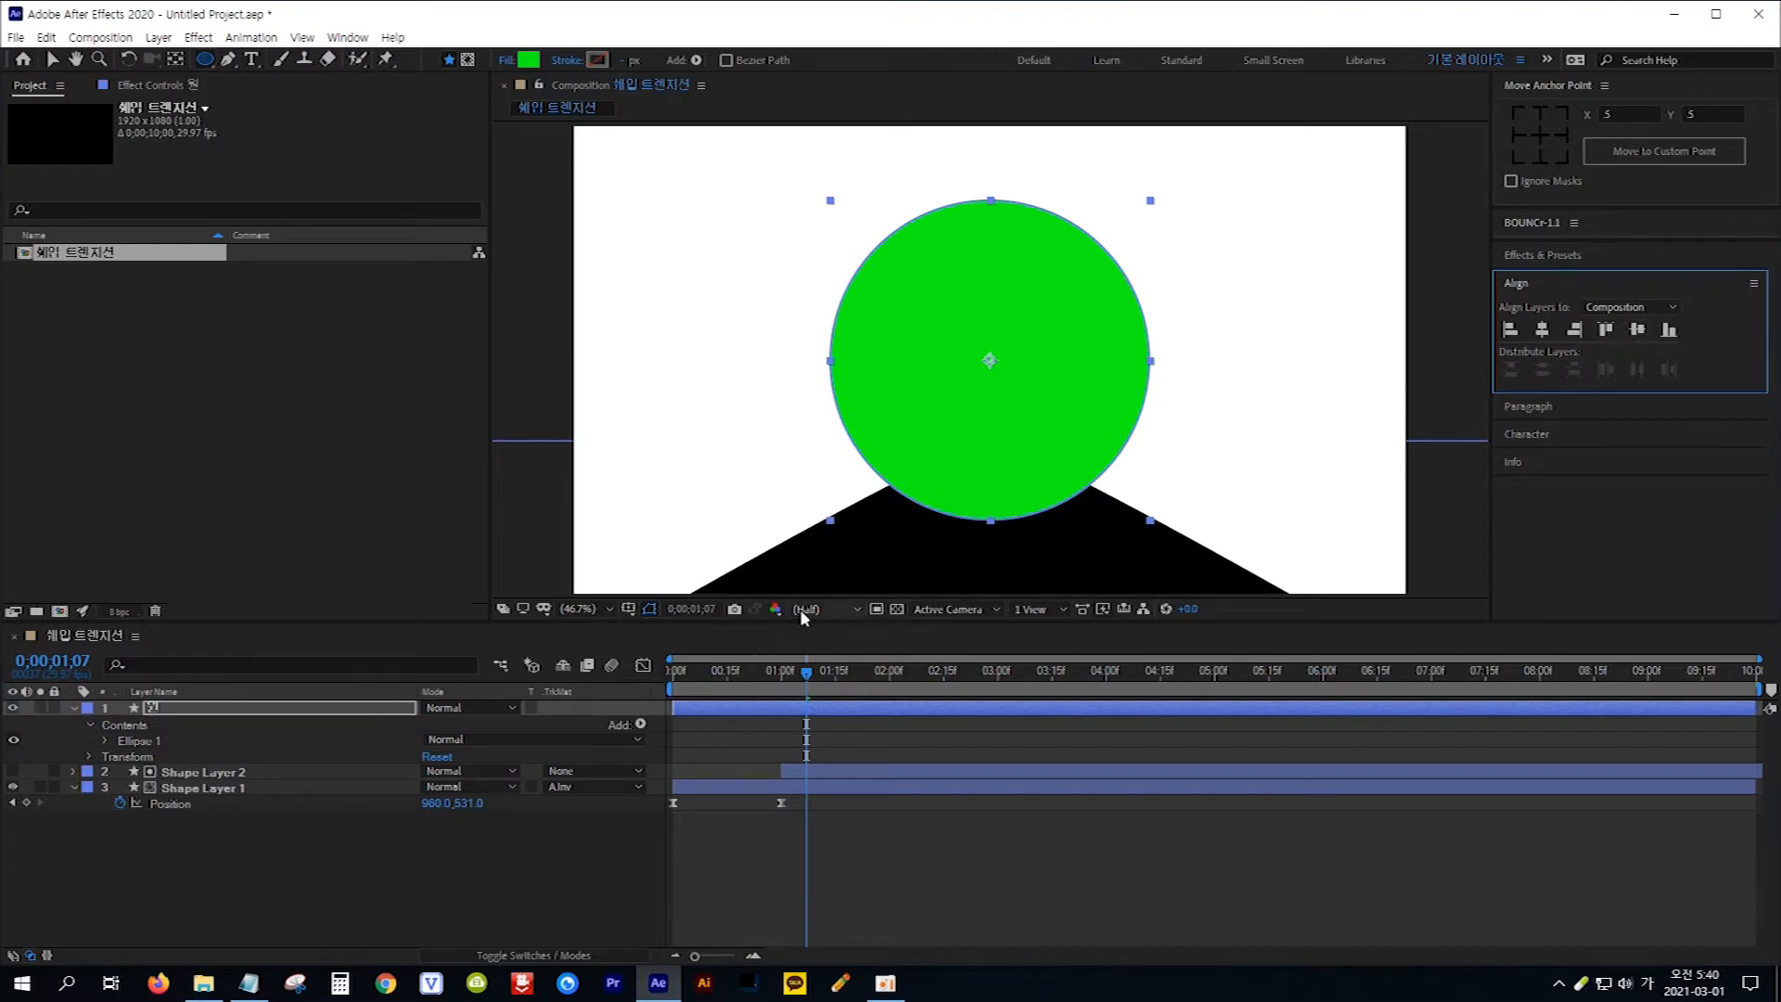
Enlarge the circle layer's Scale to about 317% so it covers the whole frame.
left_click(342, 710)
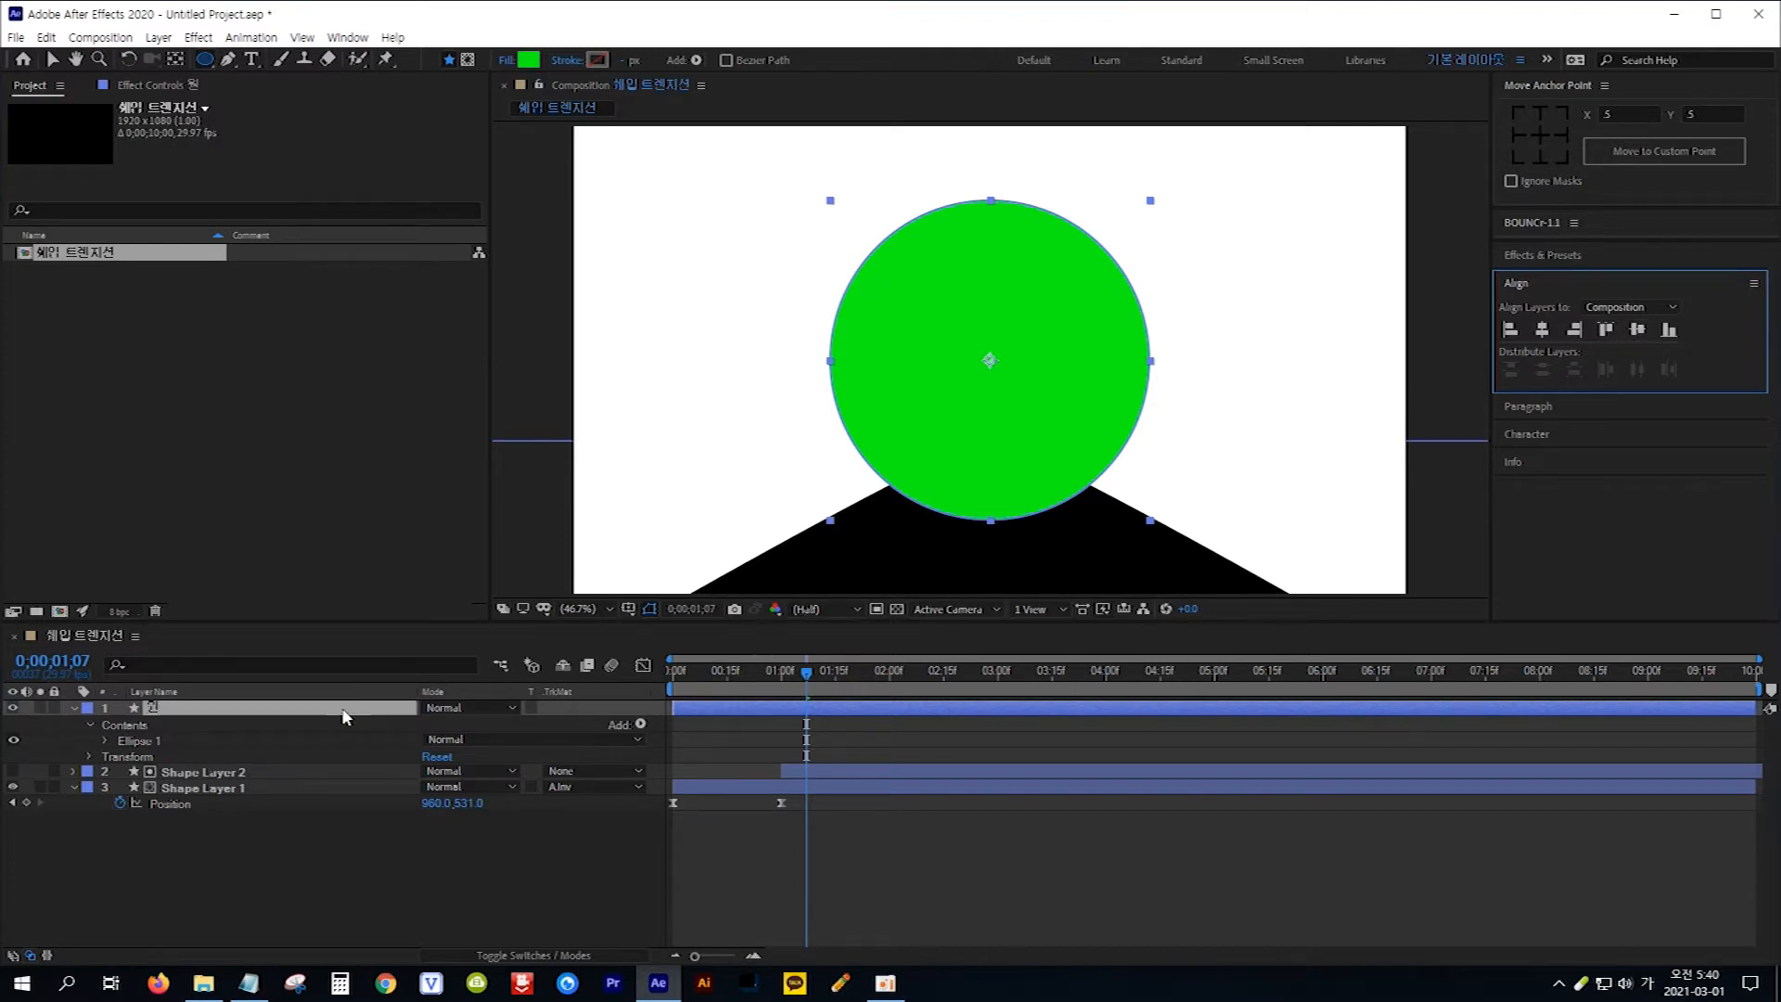
key("Hangul")
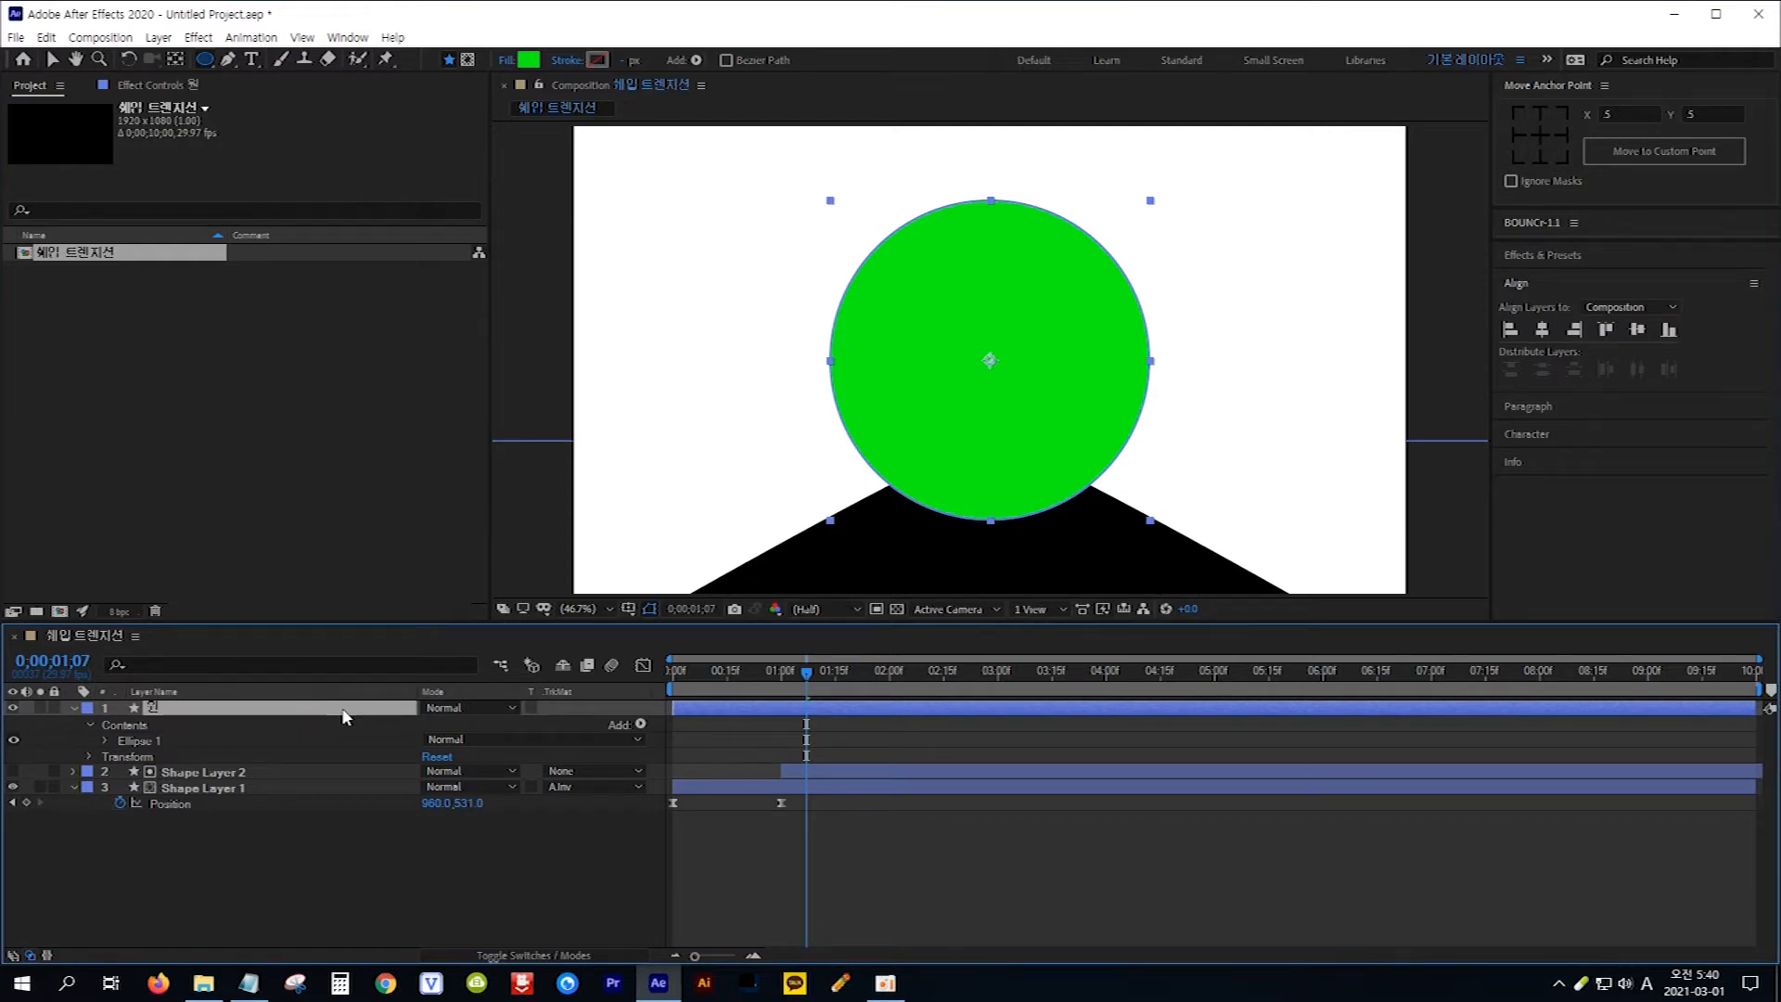
key("s")
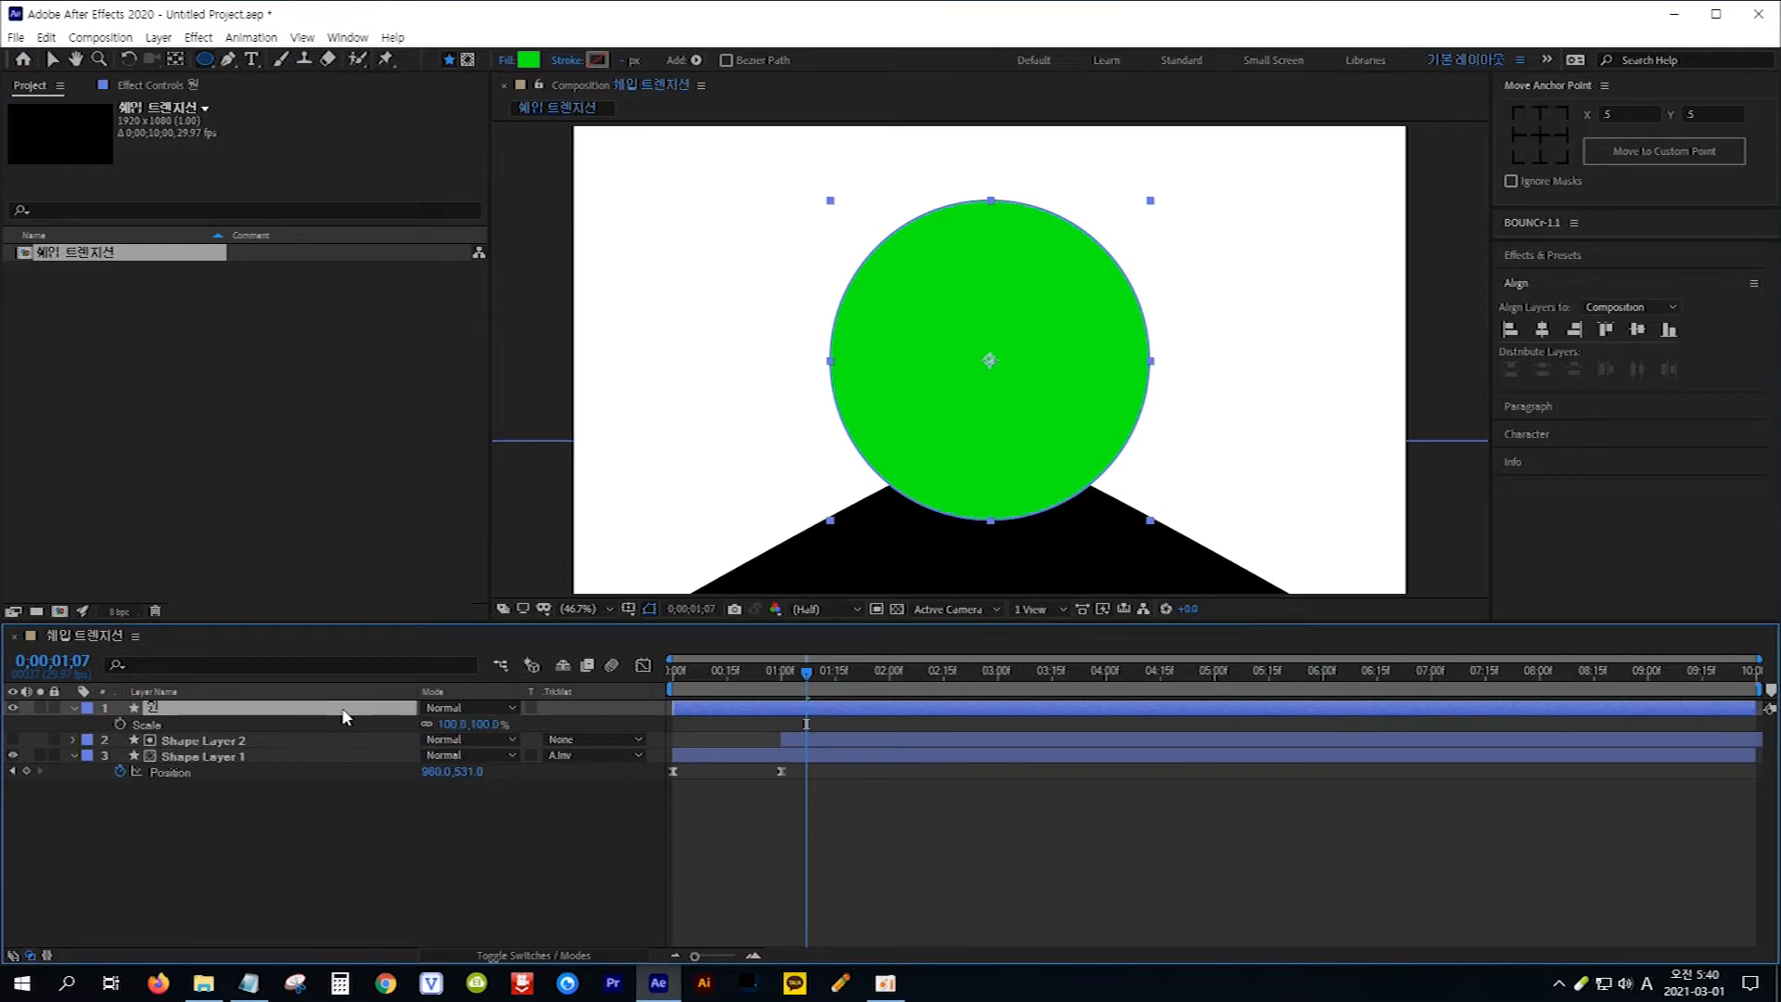
left_click_drag(477, 729, 688, 731)
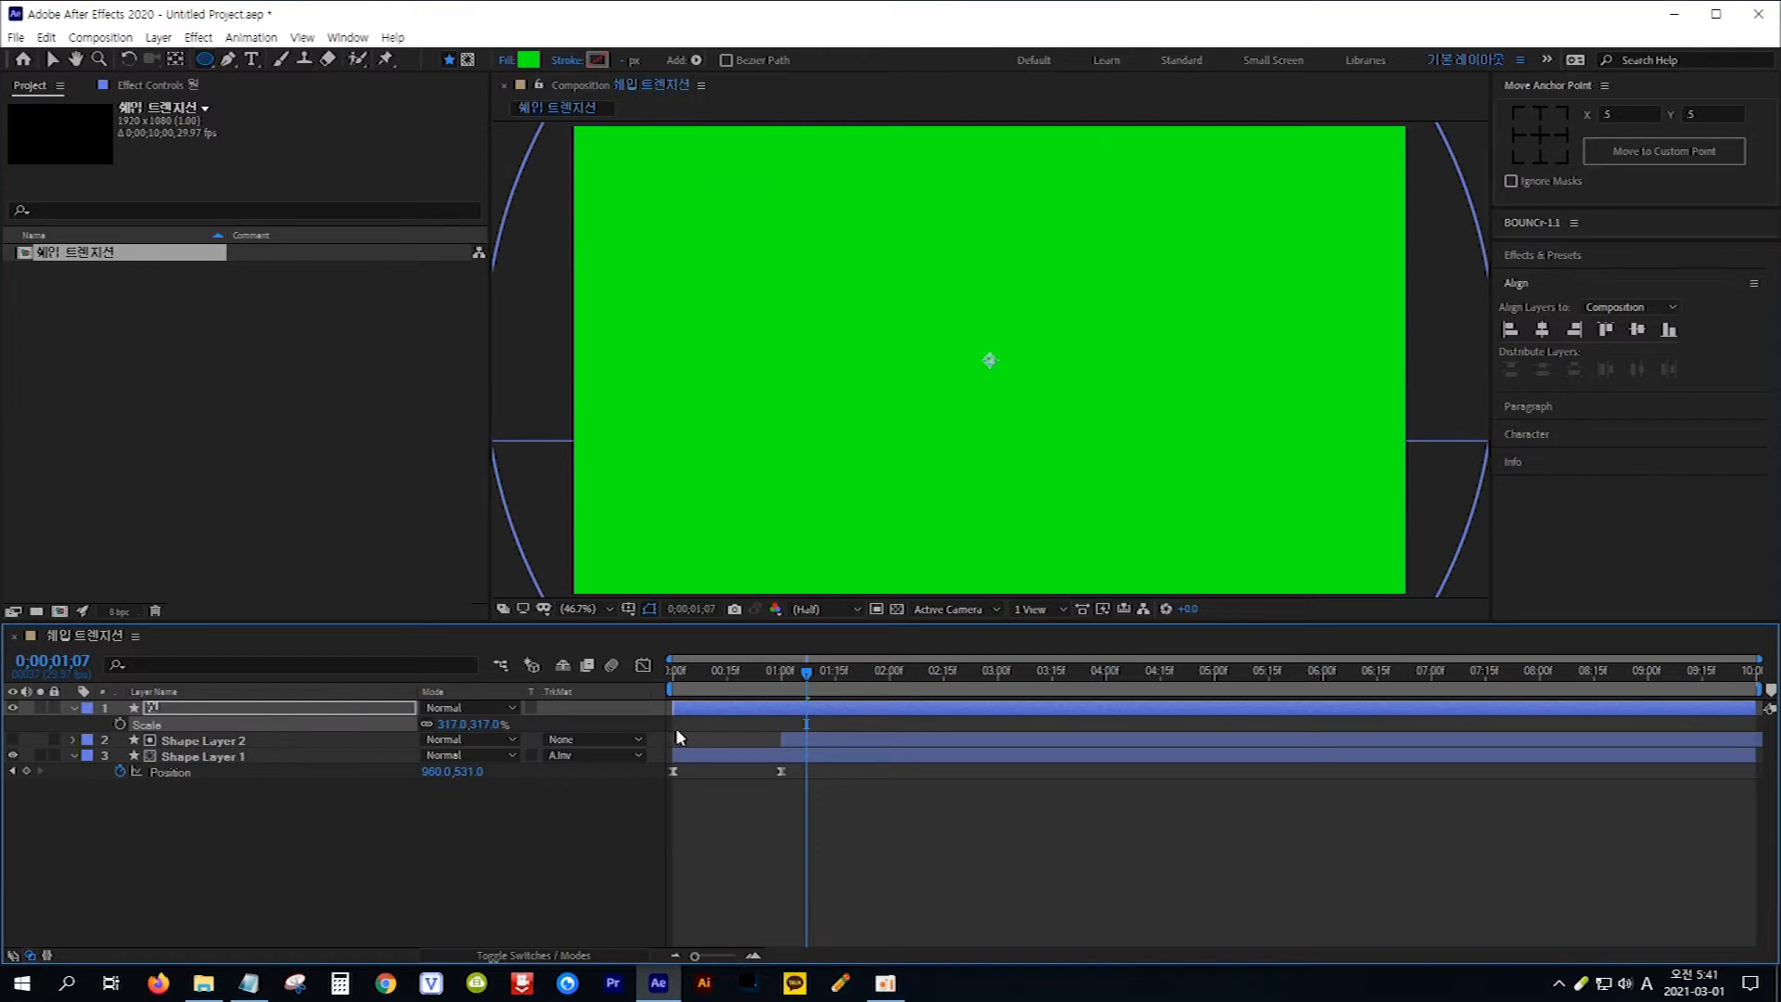
Add a Scale keyframe to the circle layer at 1 second.
left_click(62, 660)
type("1")
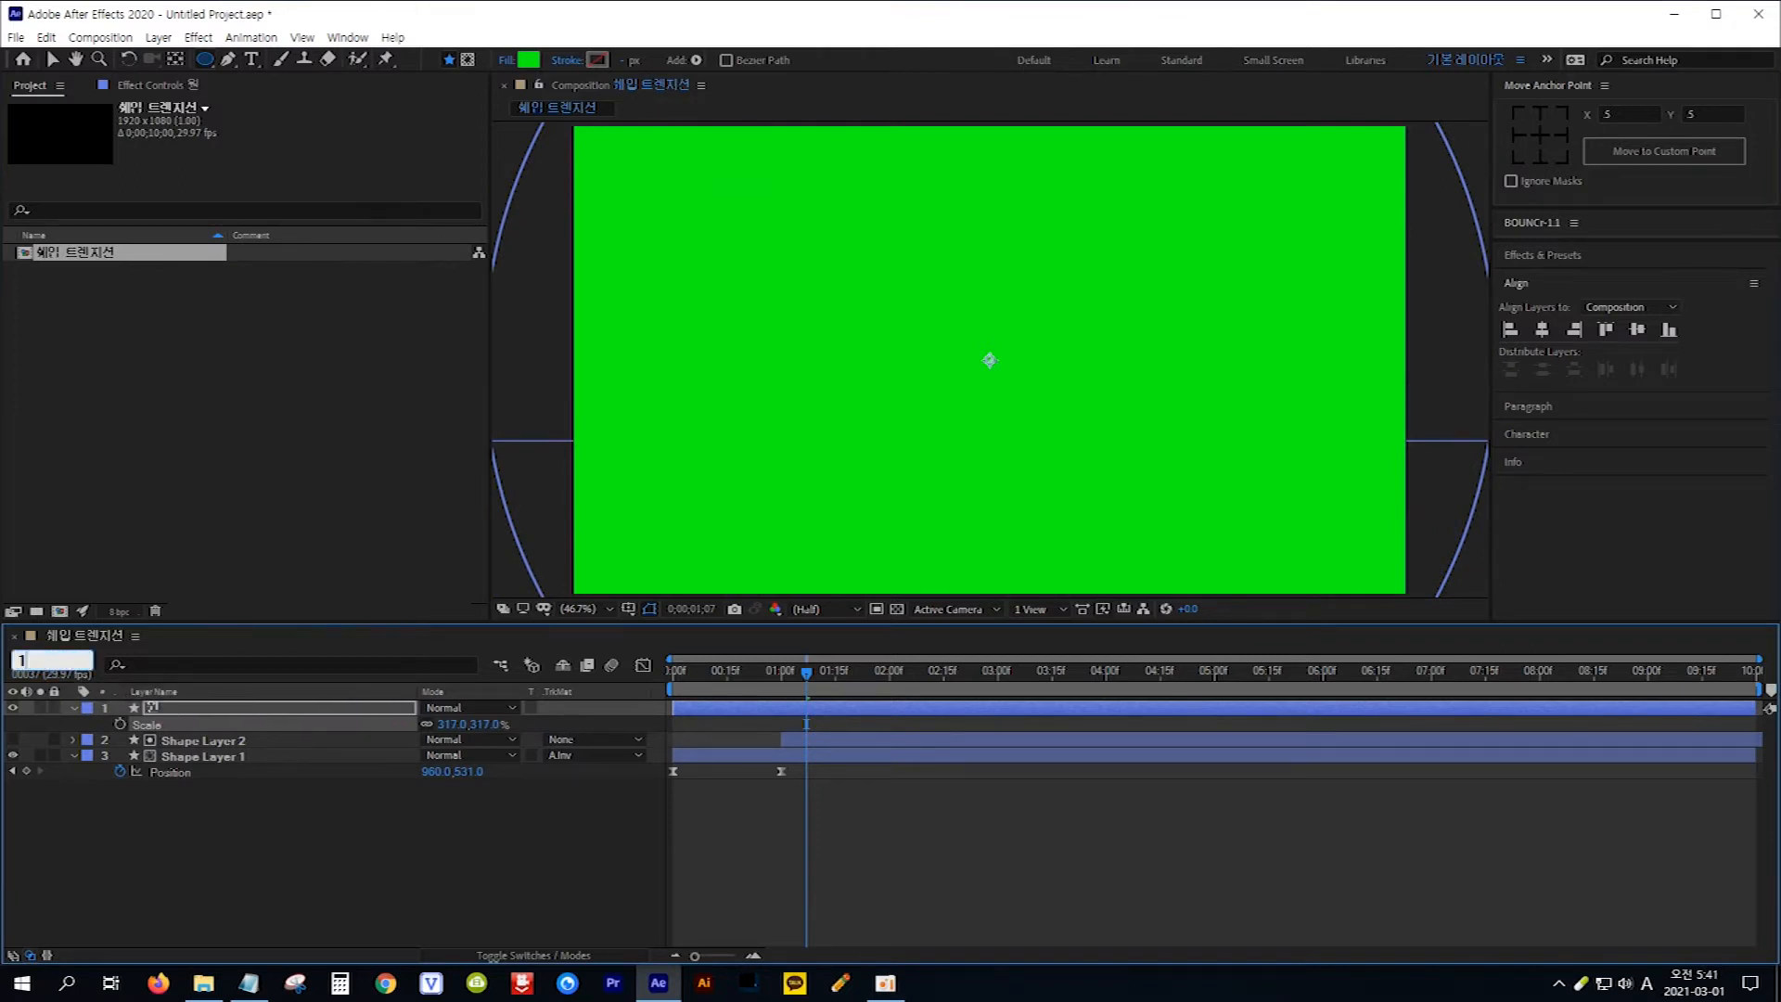
type(".")
key("Return")
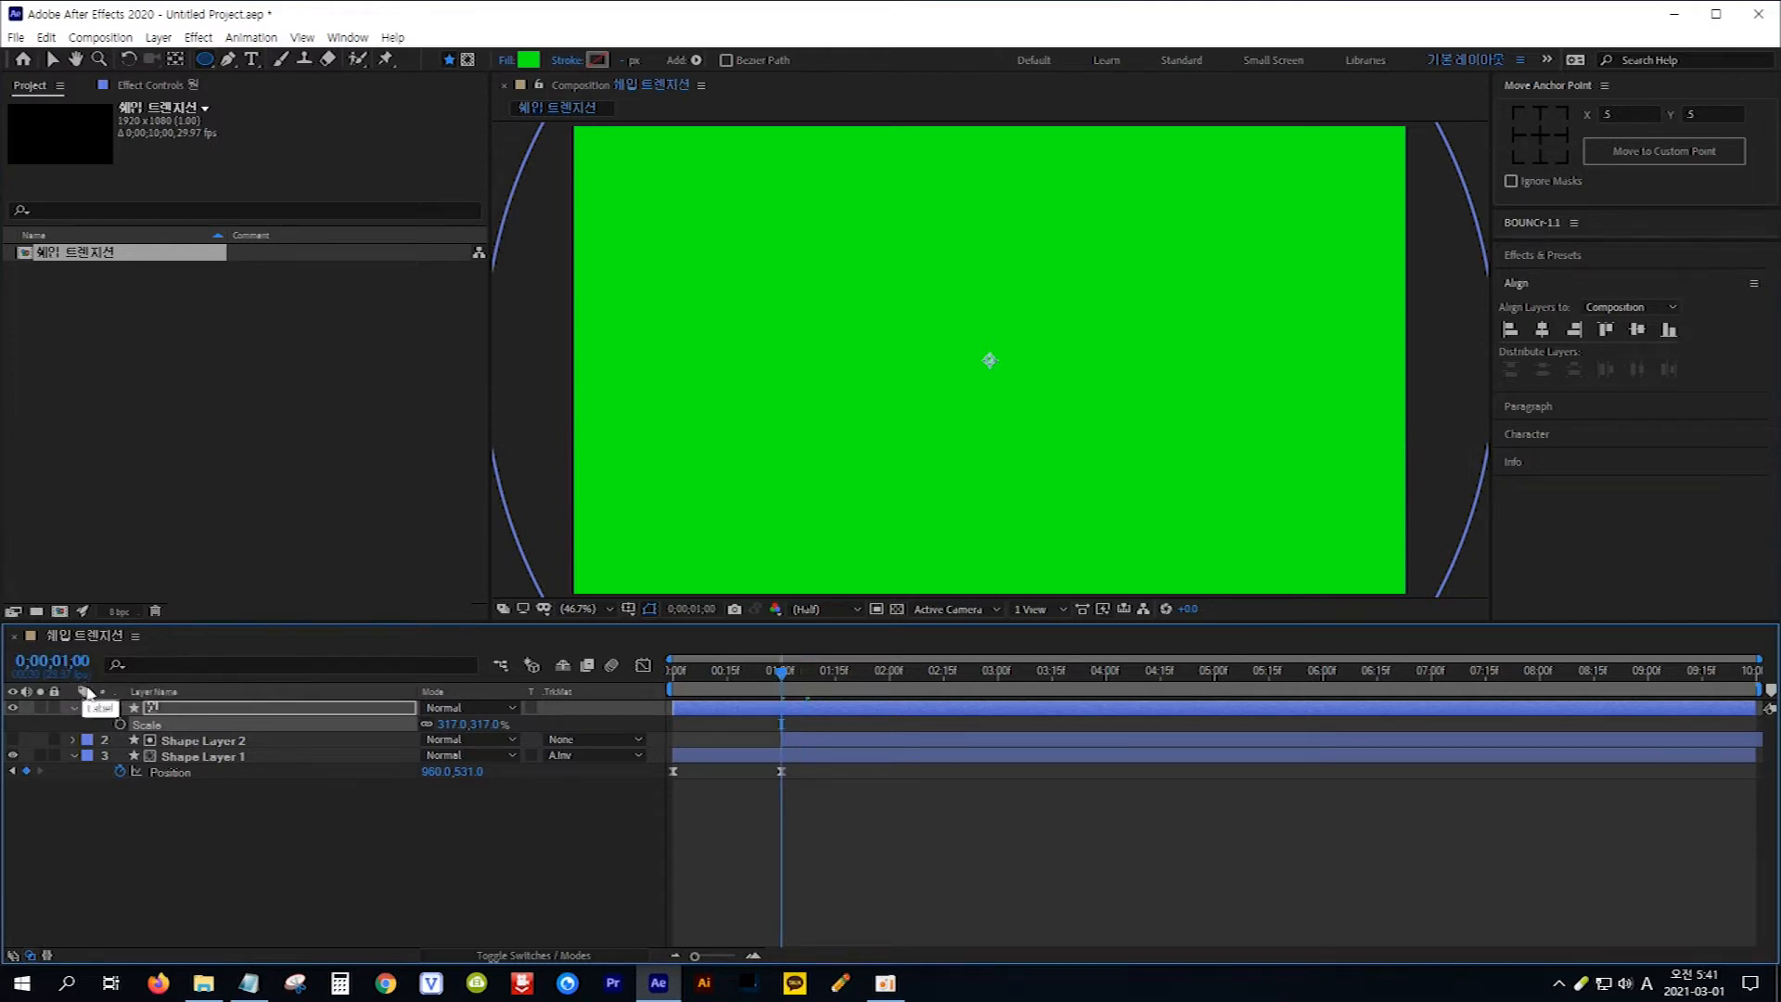
left_click(120, 725)
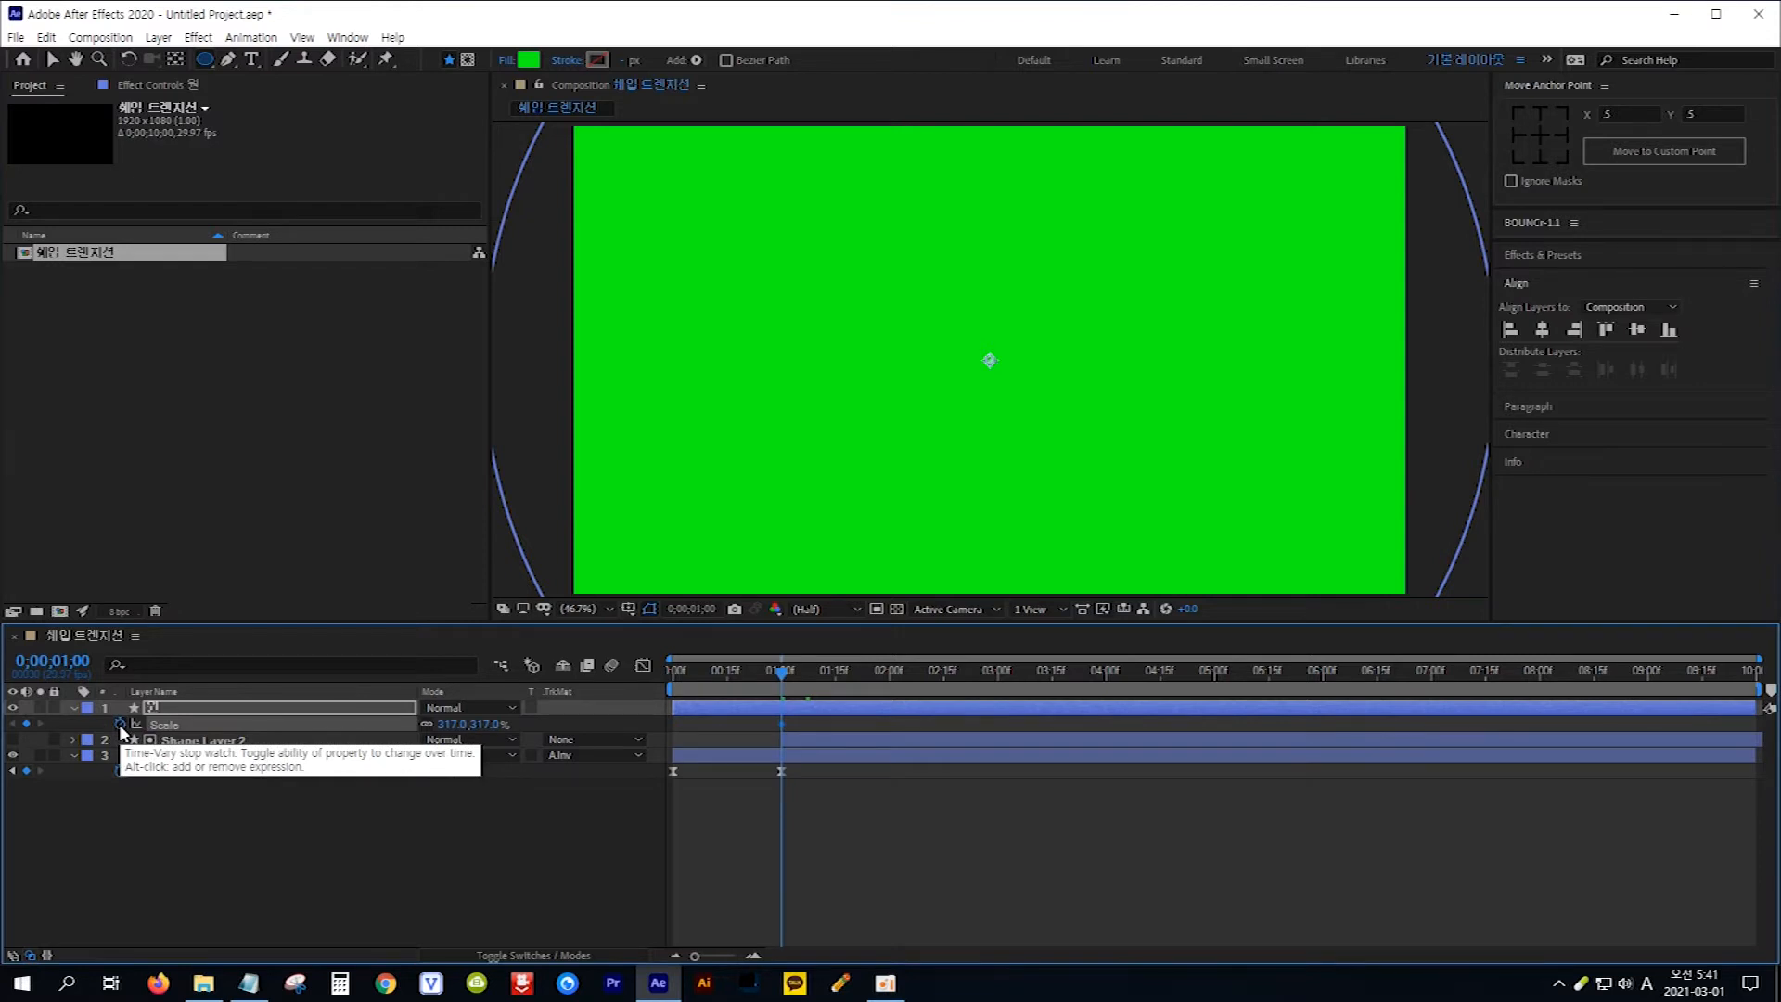
At 0 seconds, set the circle layer's Scale to 0%.
key("Home")
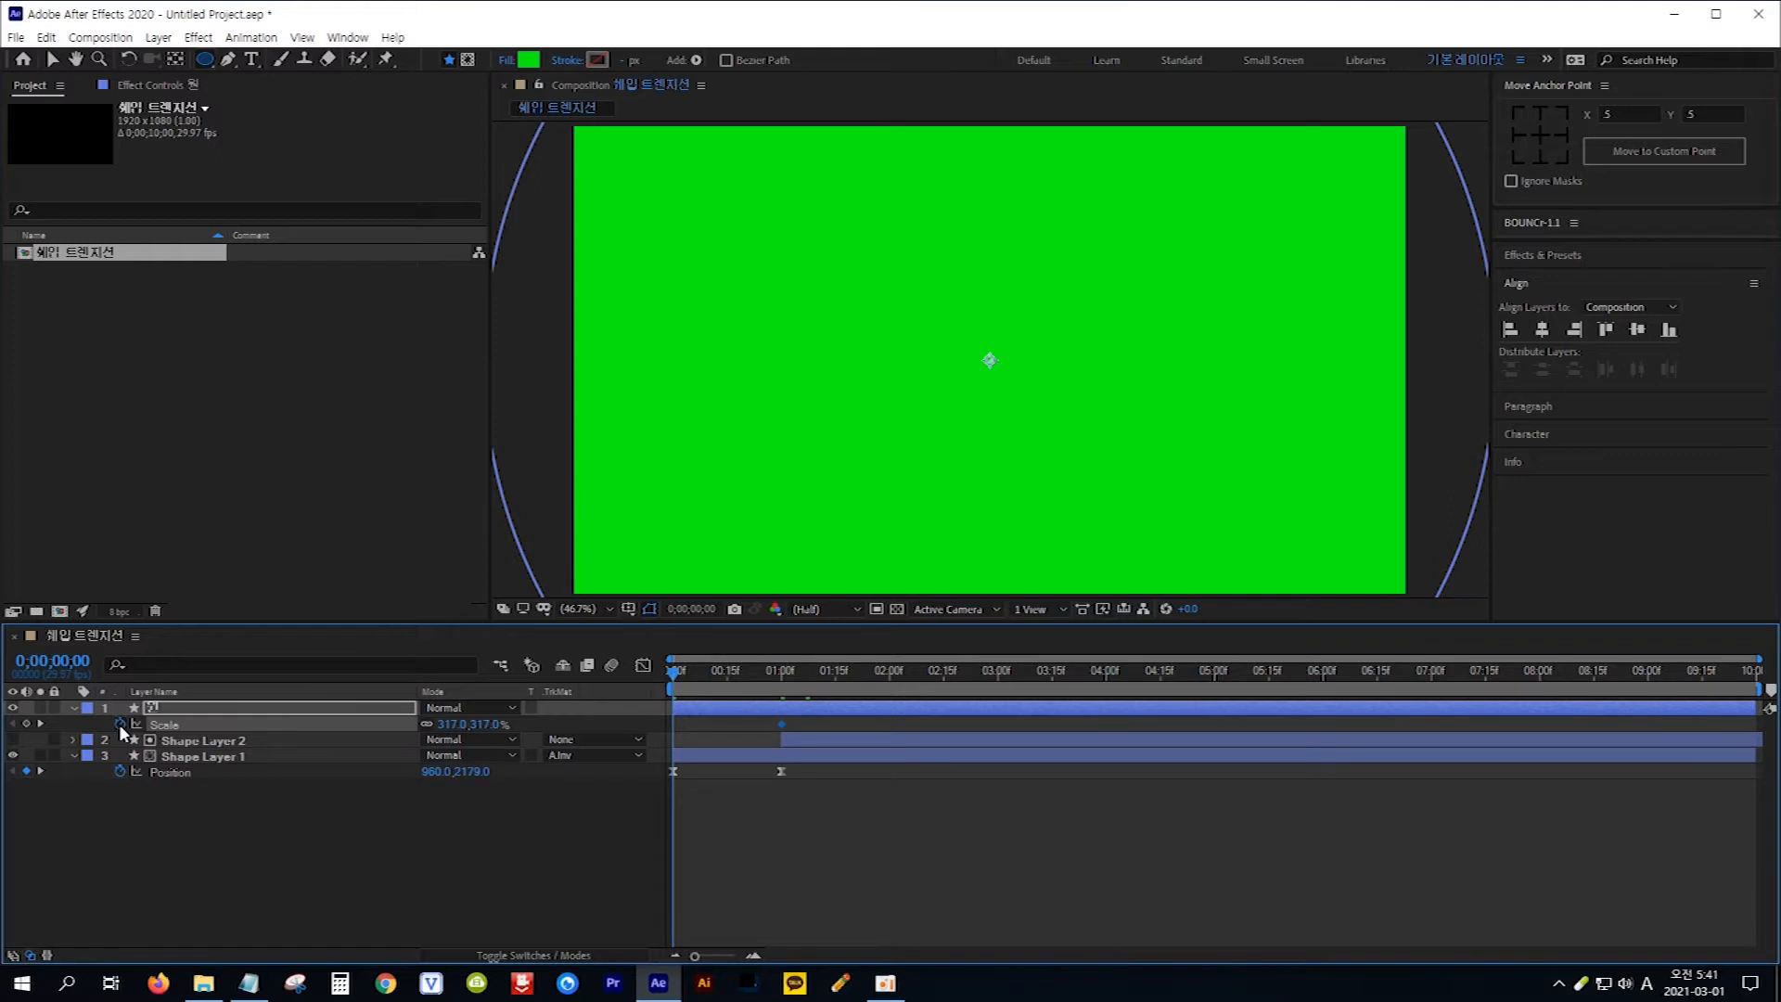
left_click(484, 723)
type("0")
key("Return")
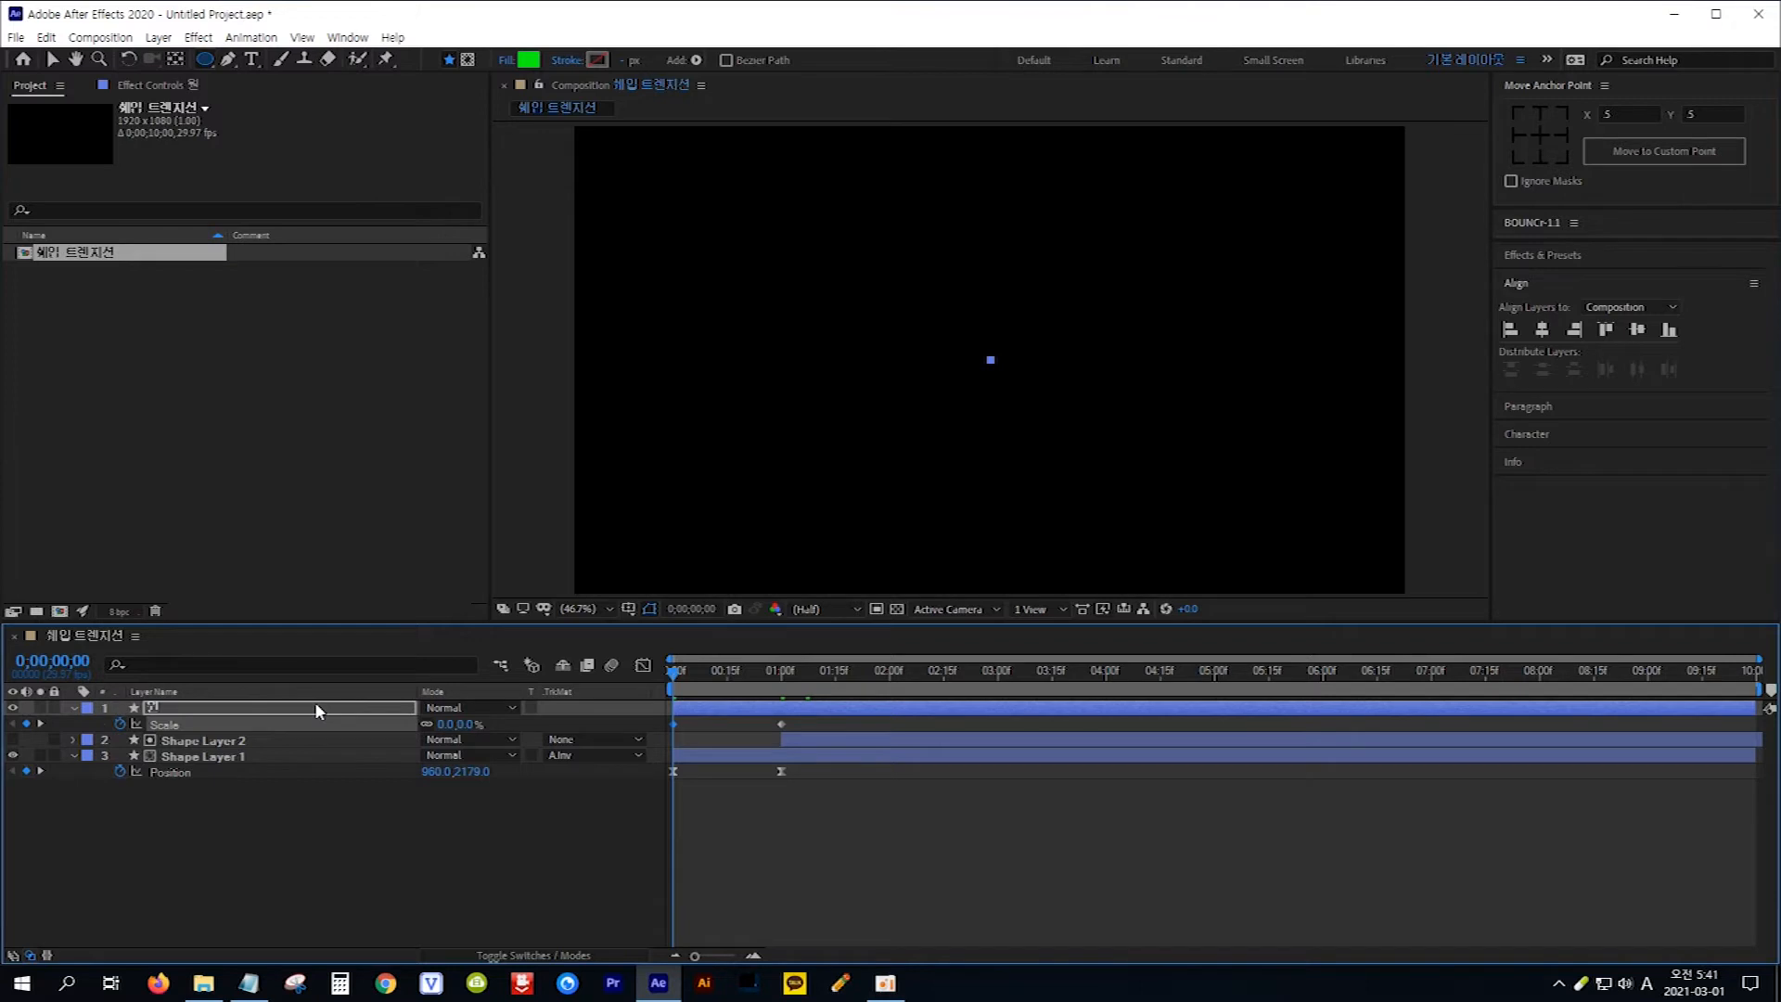
Shift the circle layer, along with its Scale keyframes, to start at 2 seconds.
key("Return")
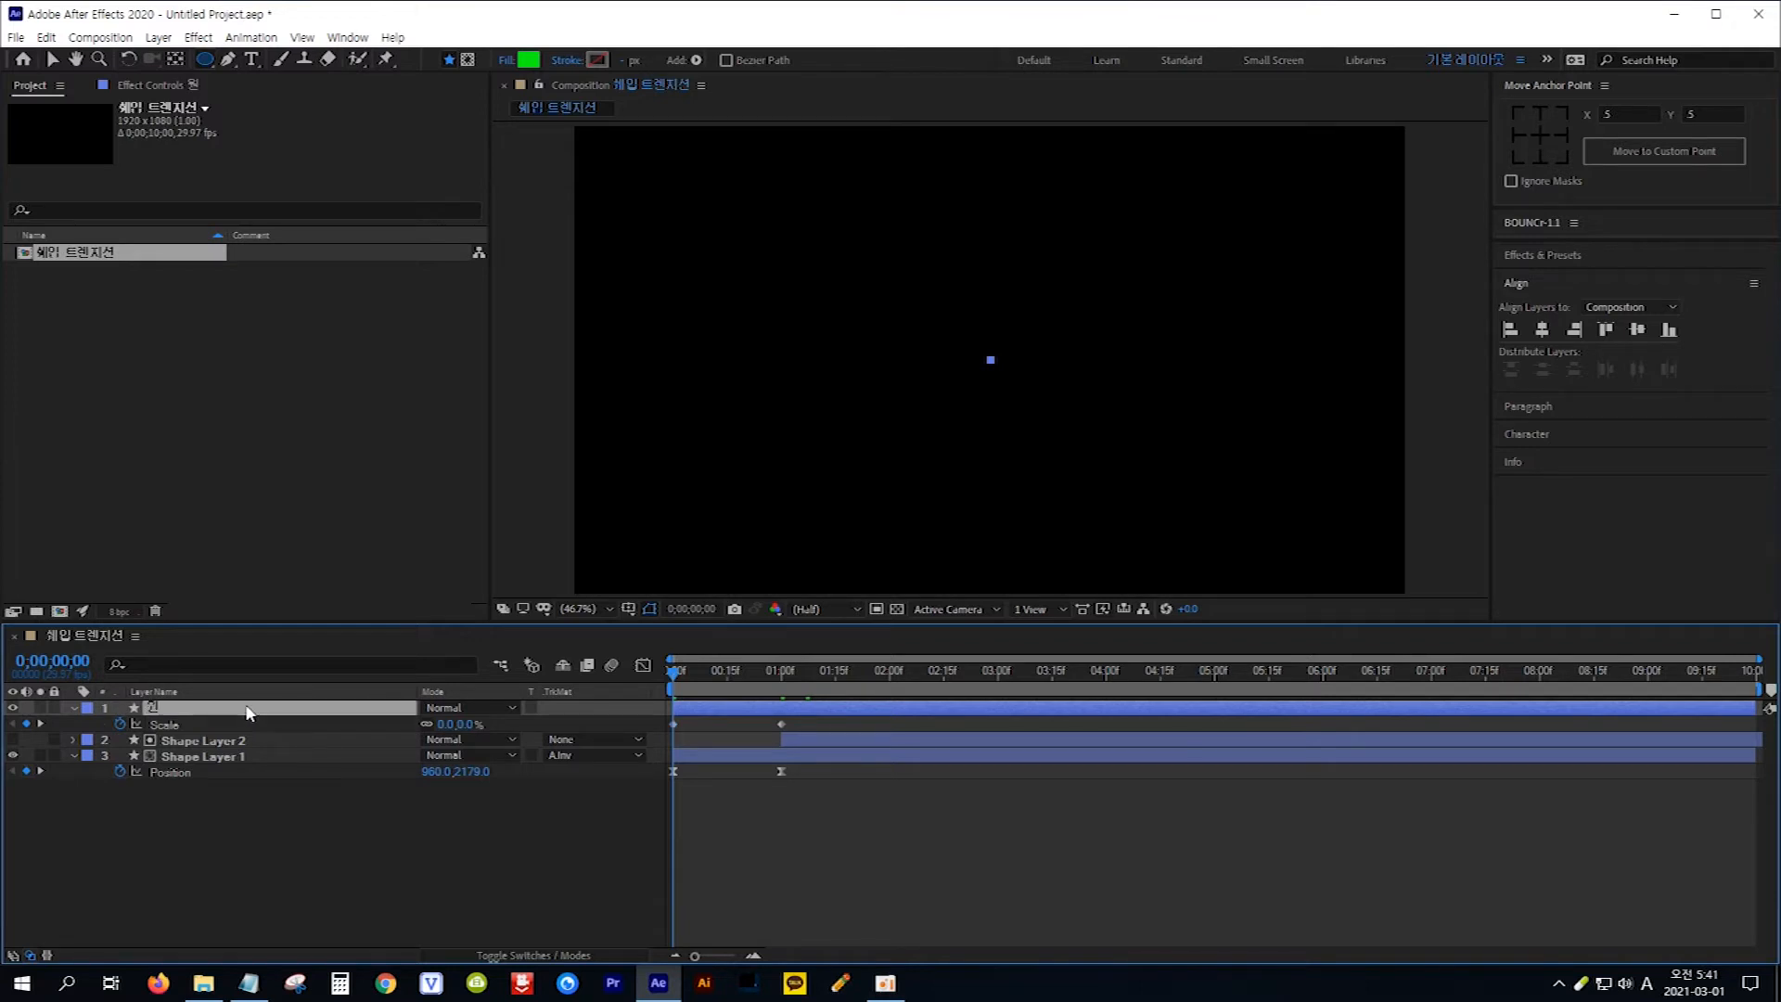
left_click(74, 661)
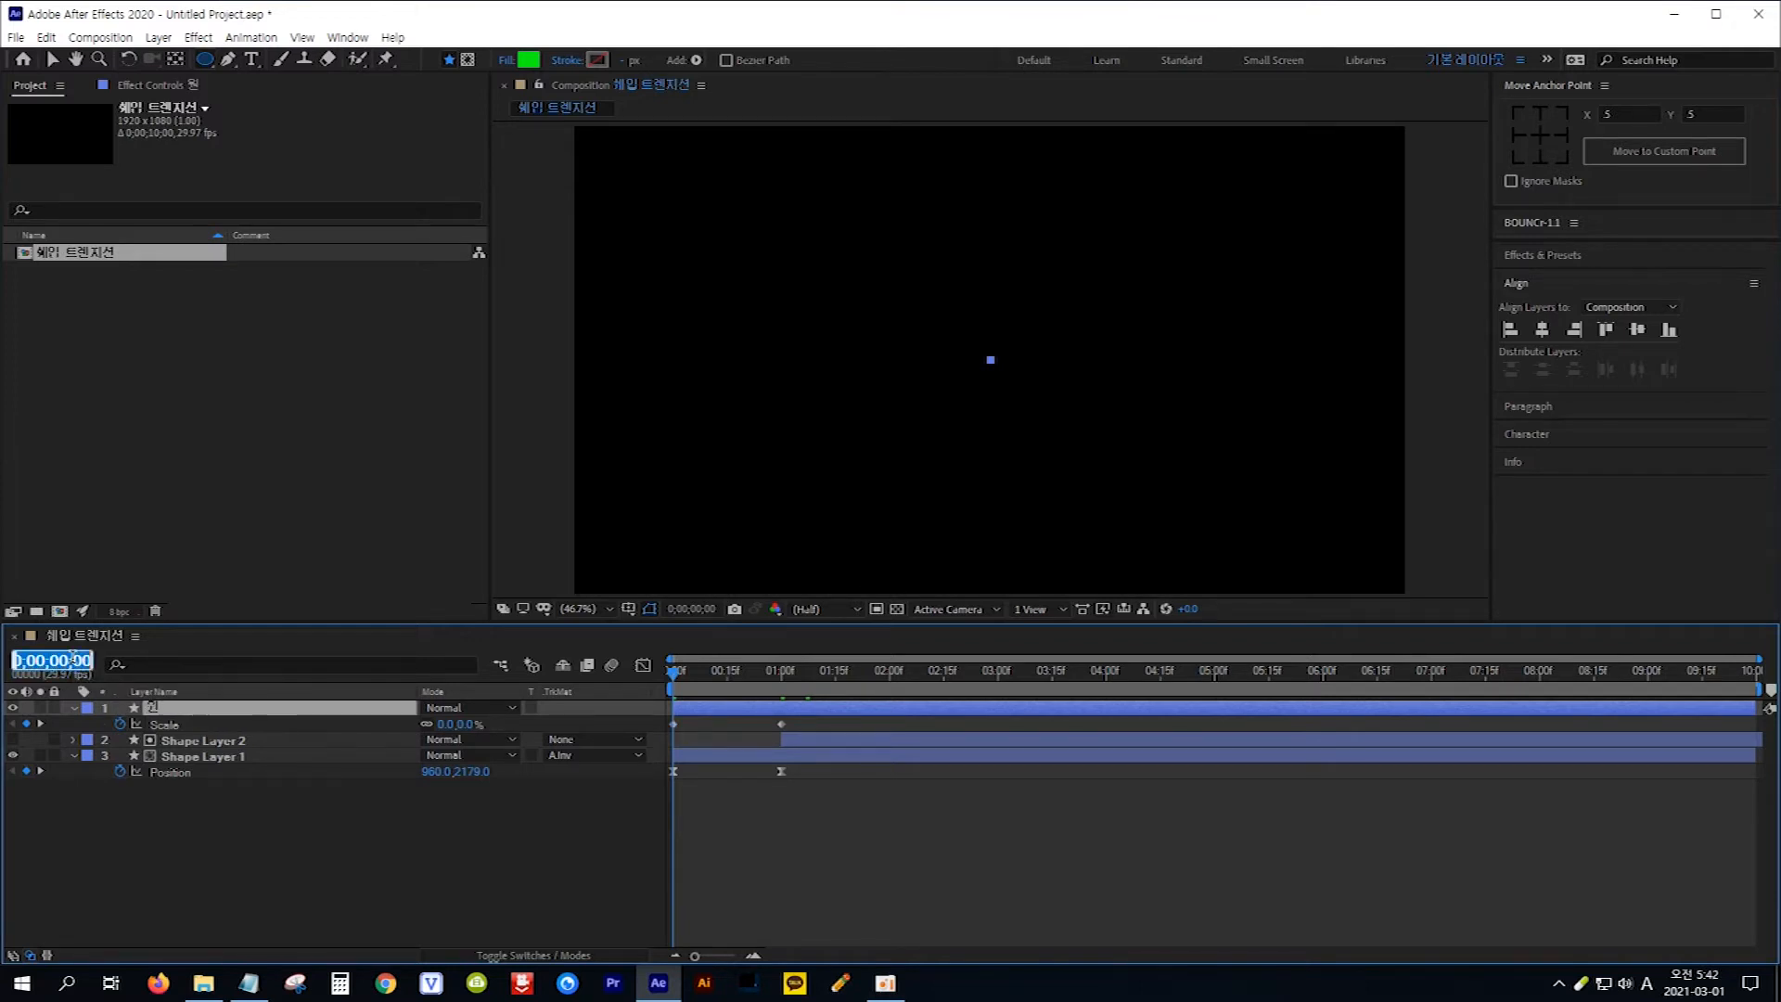
key("BackSpace")
type("2;00")
key("Return")
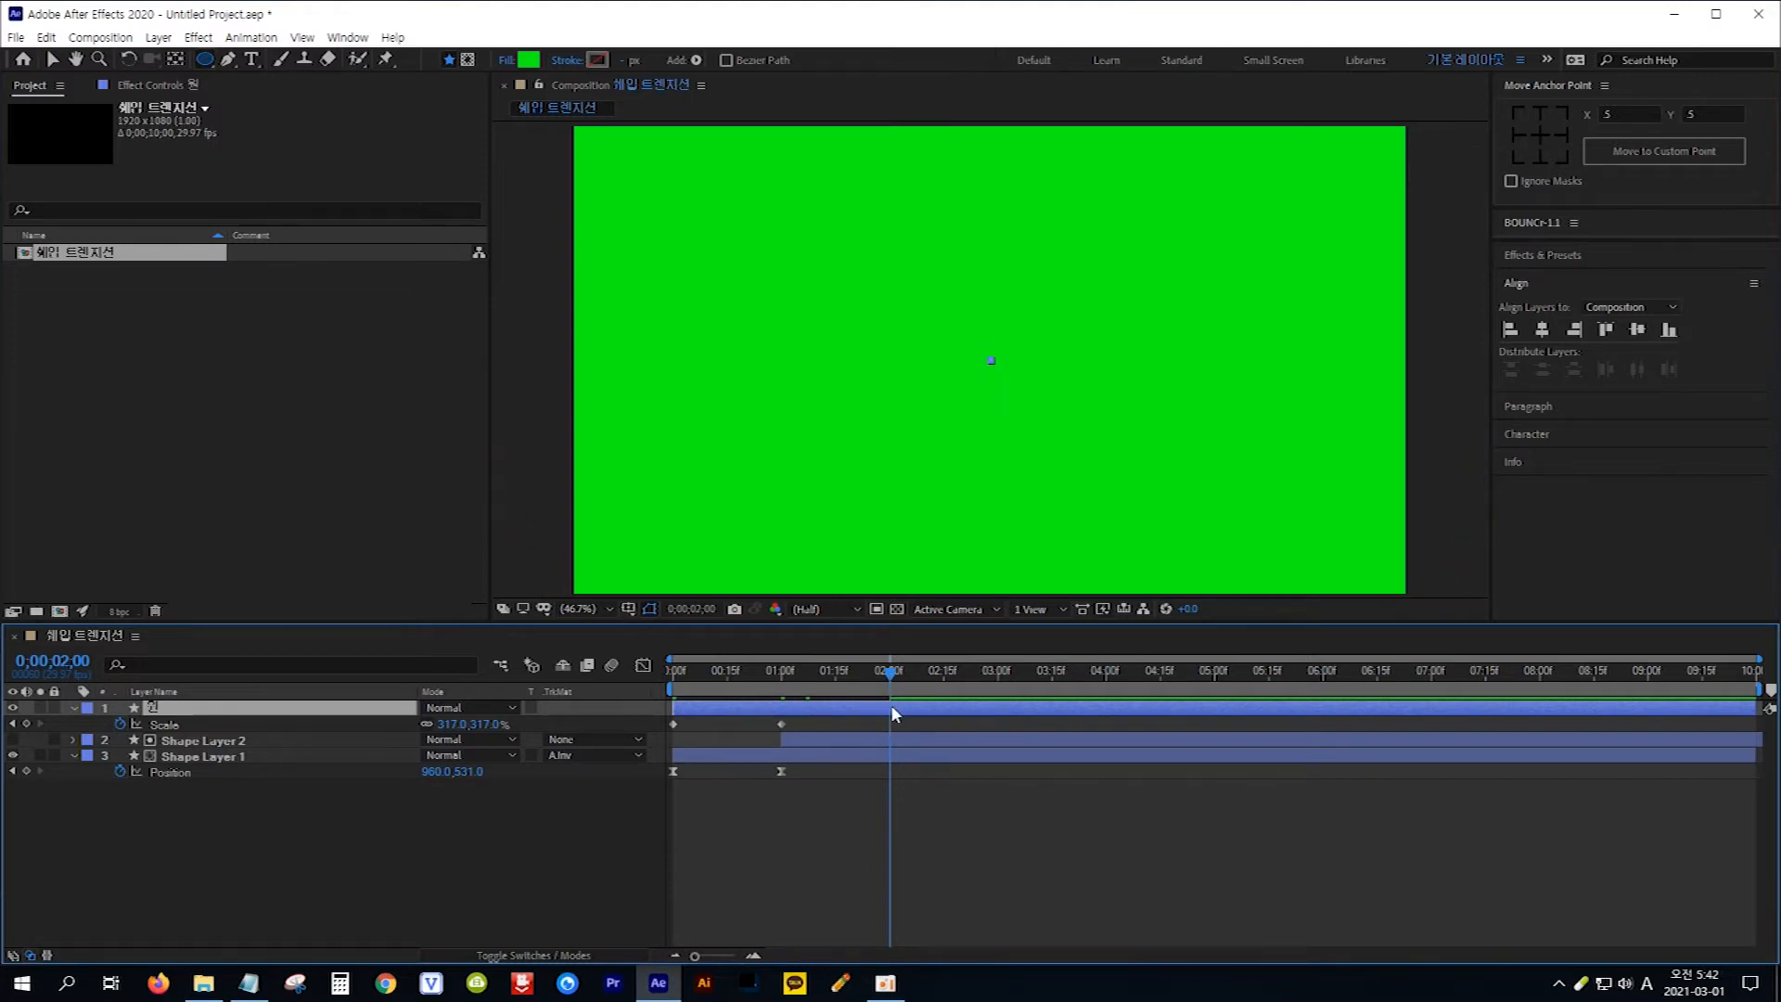
key("bracketleft")
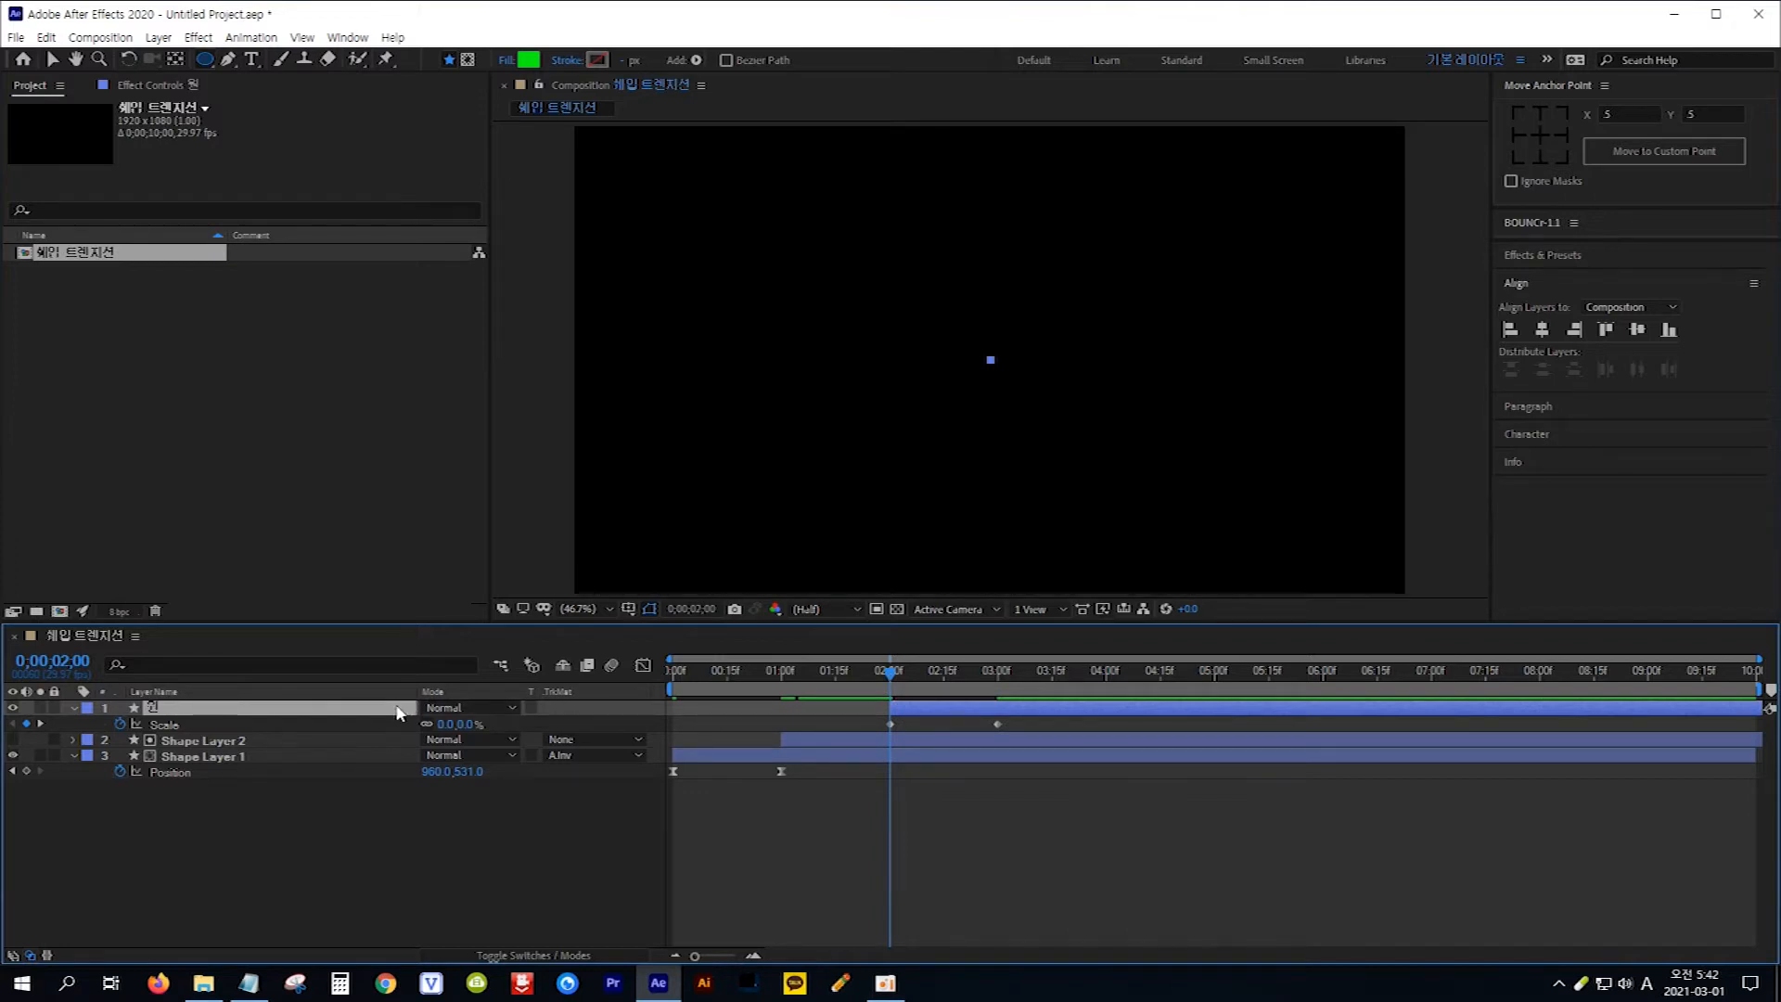
Duplicate the circle layer and set the lower copy's track matte to Alpha Inverted Matte "원 2".
key("ctrl+d")
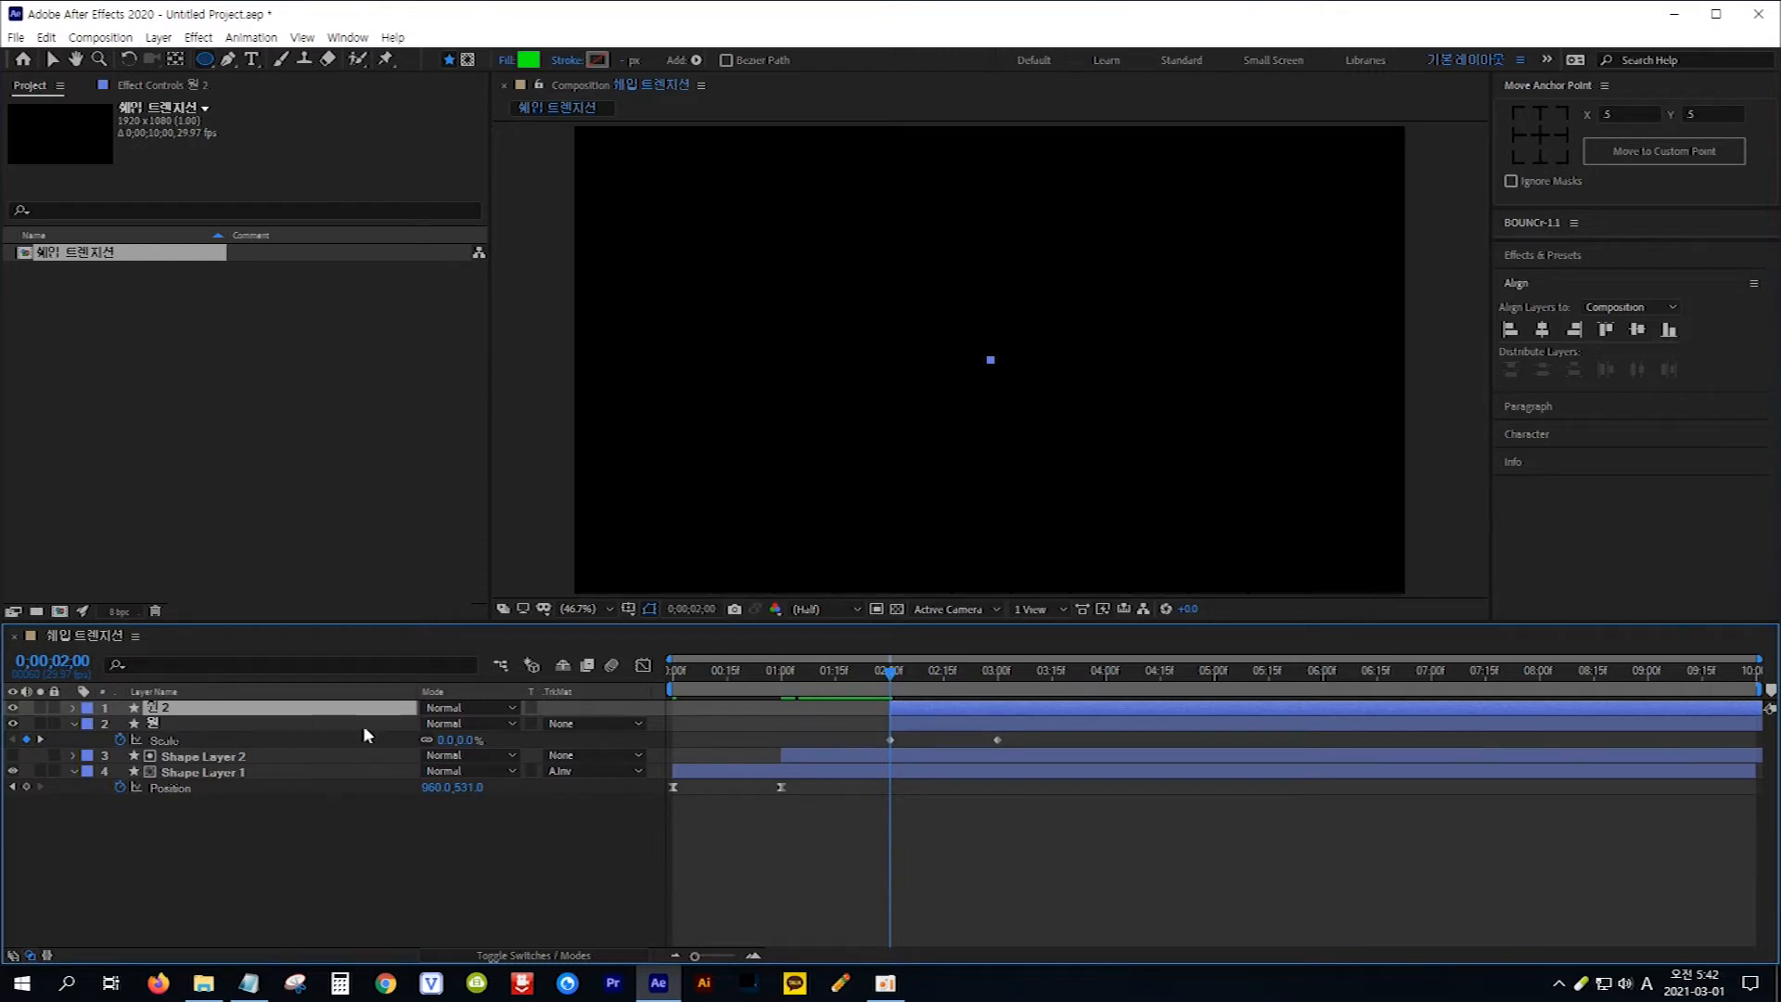
left_click(636, 728)
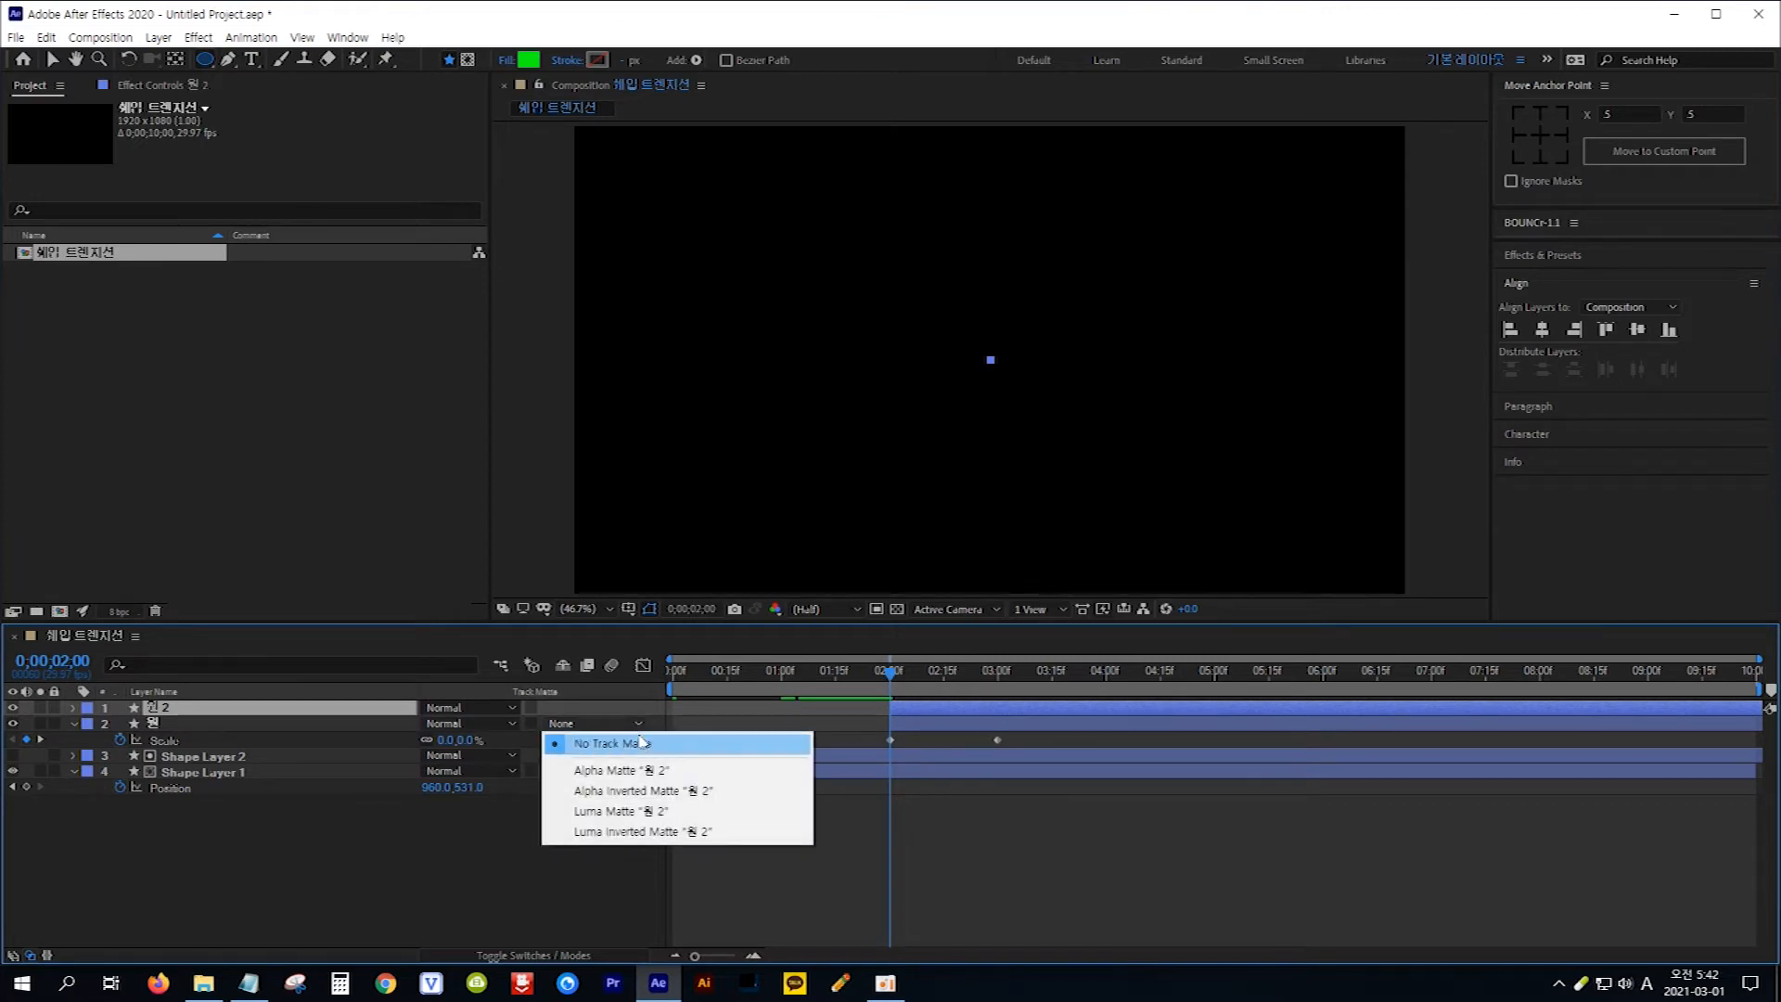
left_click(619, 795)
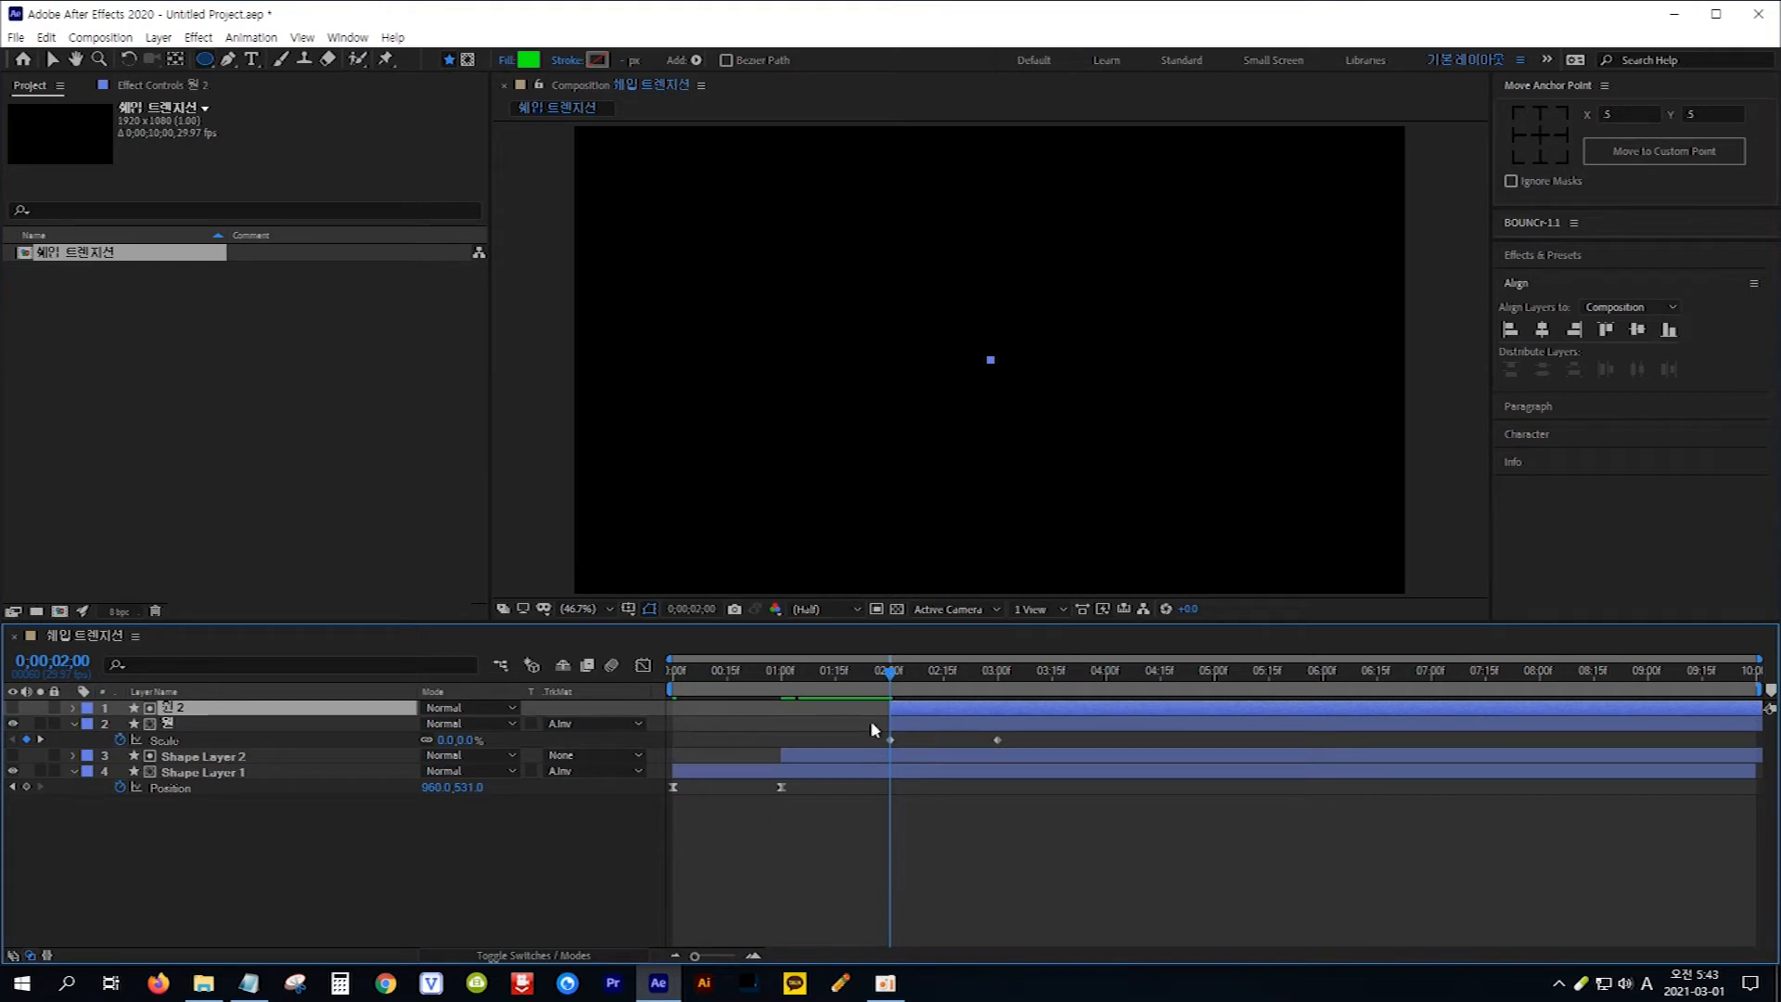
Offset the matte layer "원 2" to start about 6 frames after the circle layer so the growing circle forms a ring.
left_click_drag(935, 712, 962, 713)
left_click(892, 674)
left_click_drag(892, 674, 928, 679)
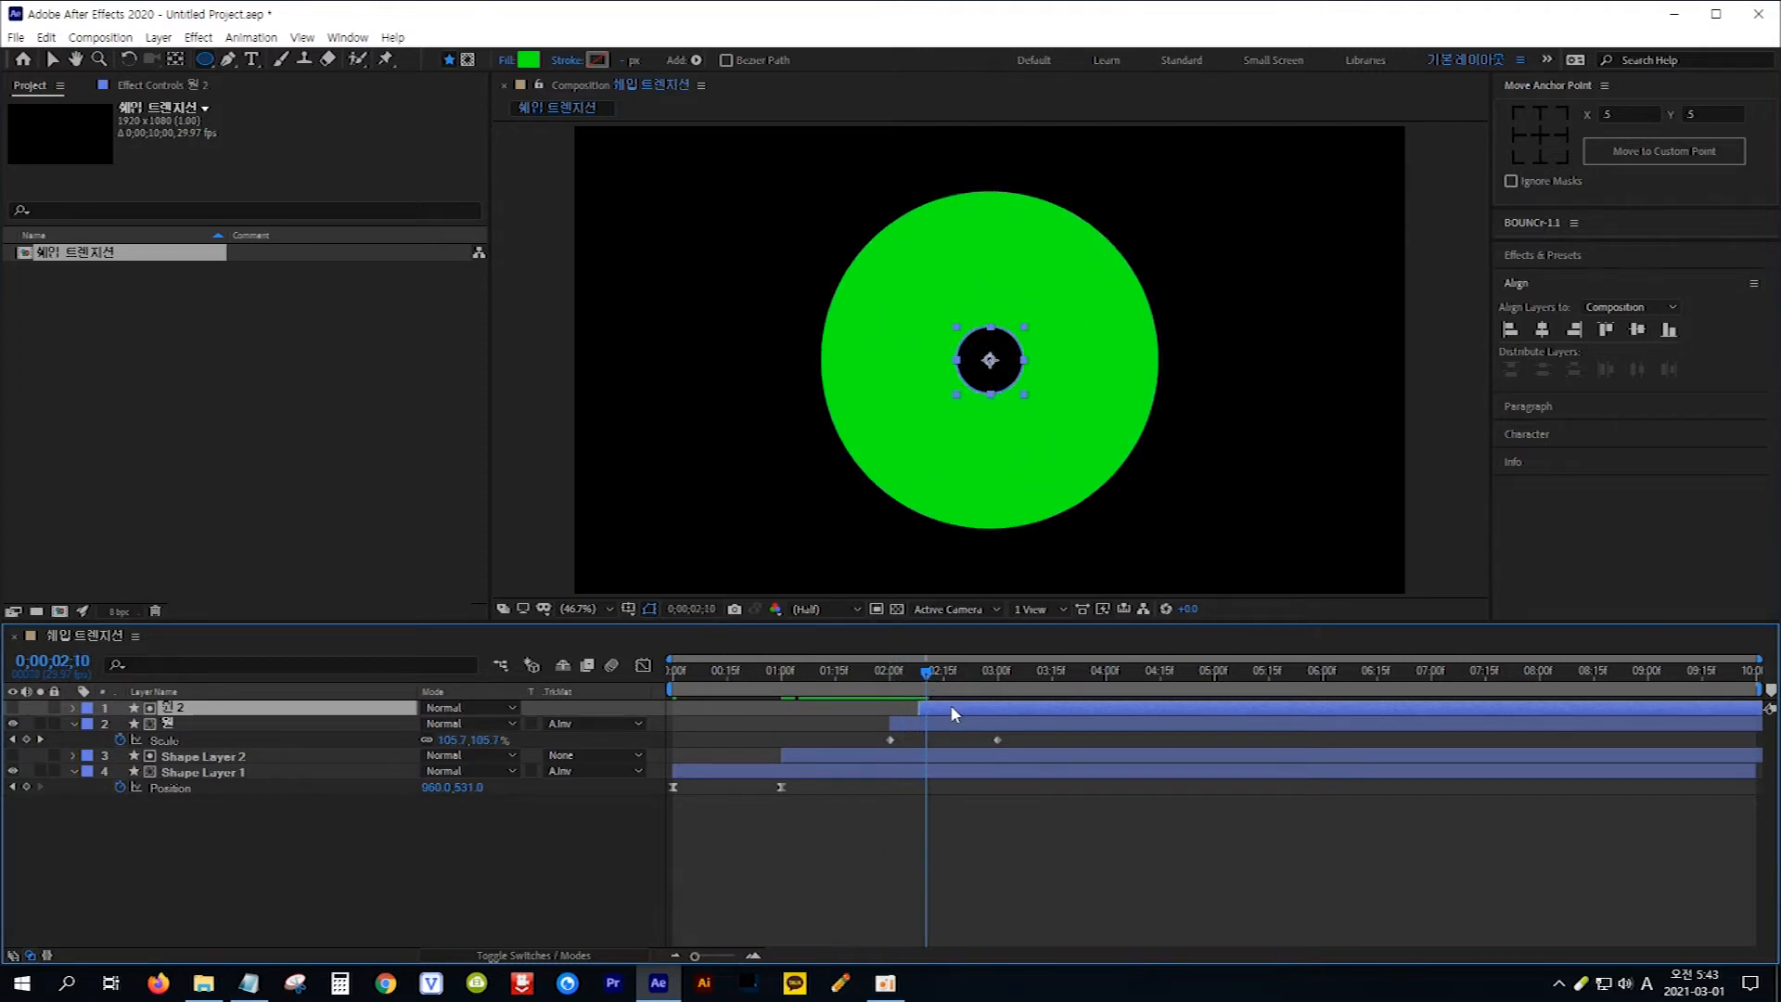
left_click_drag(953, 707, 944, 703)
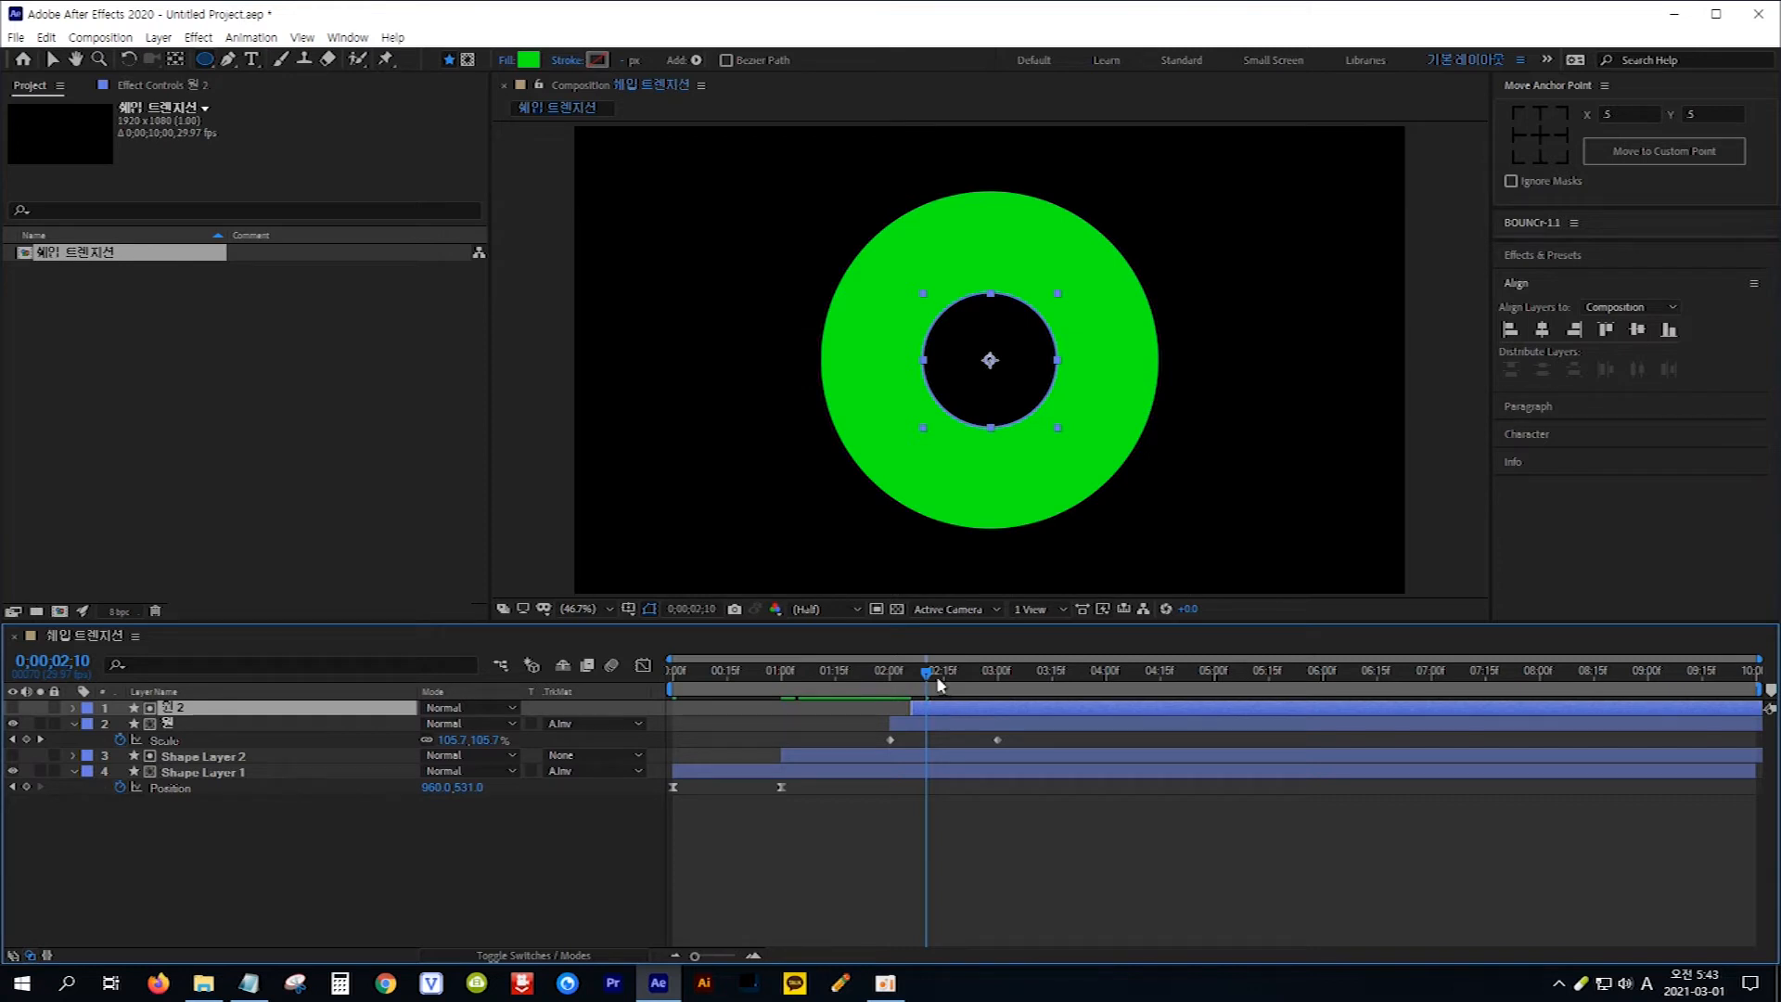
mouse_move(928, 671)
left_mouse_down()
mouse_move(871, 671)
mouse_move(1027, 674)
mouse_move(944, 685)
left_mouse_up()
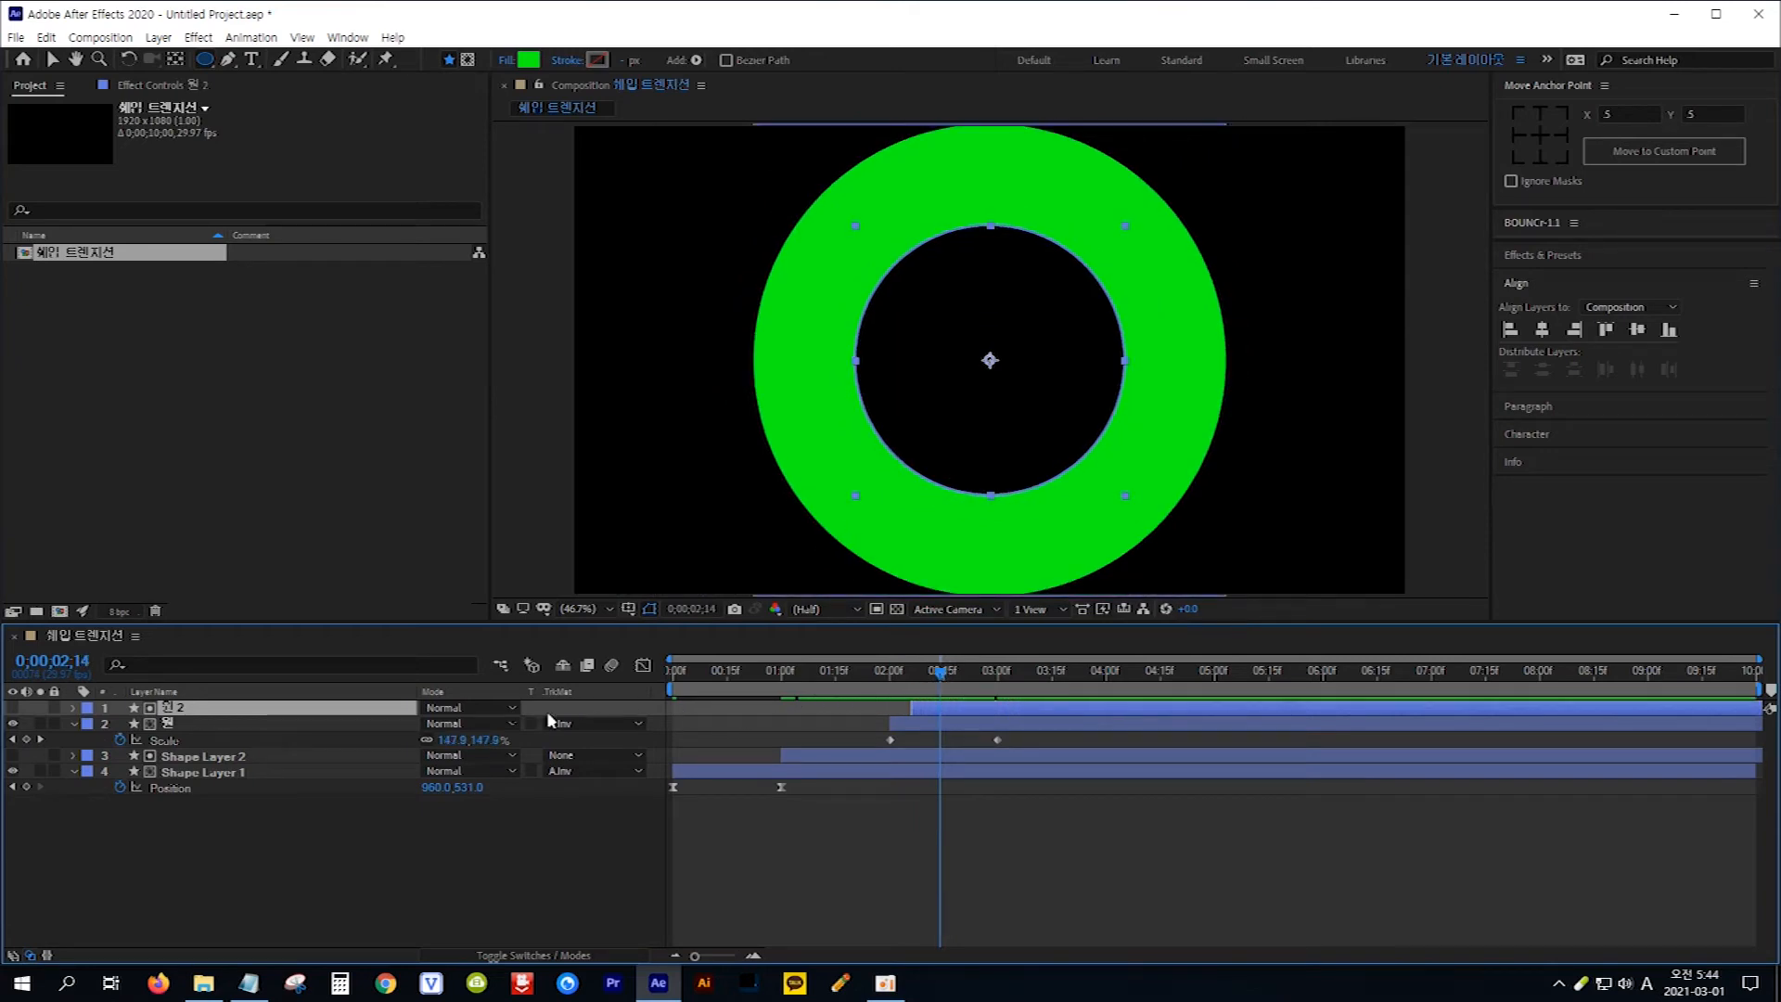
Duplicate the circle and its matte as a pair, start the copies about 12 frames after the originals, and preview the rings.
left_click(212, 724, "shift")
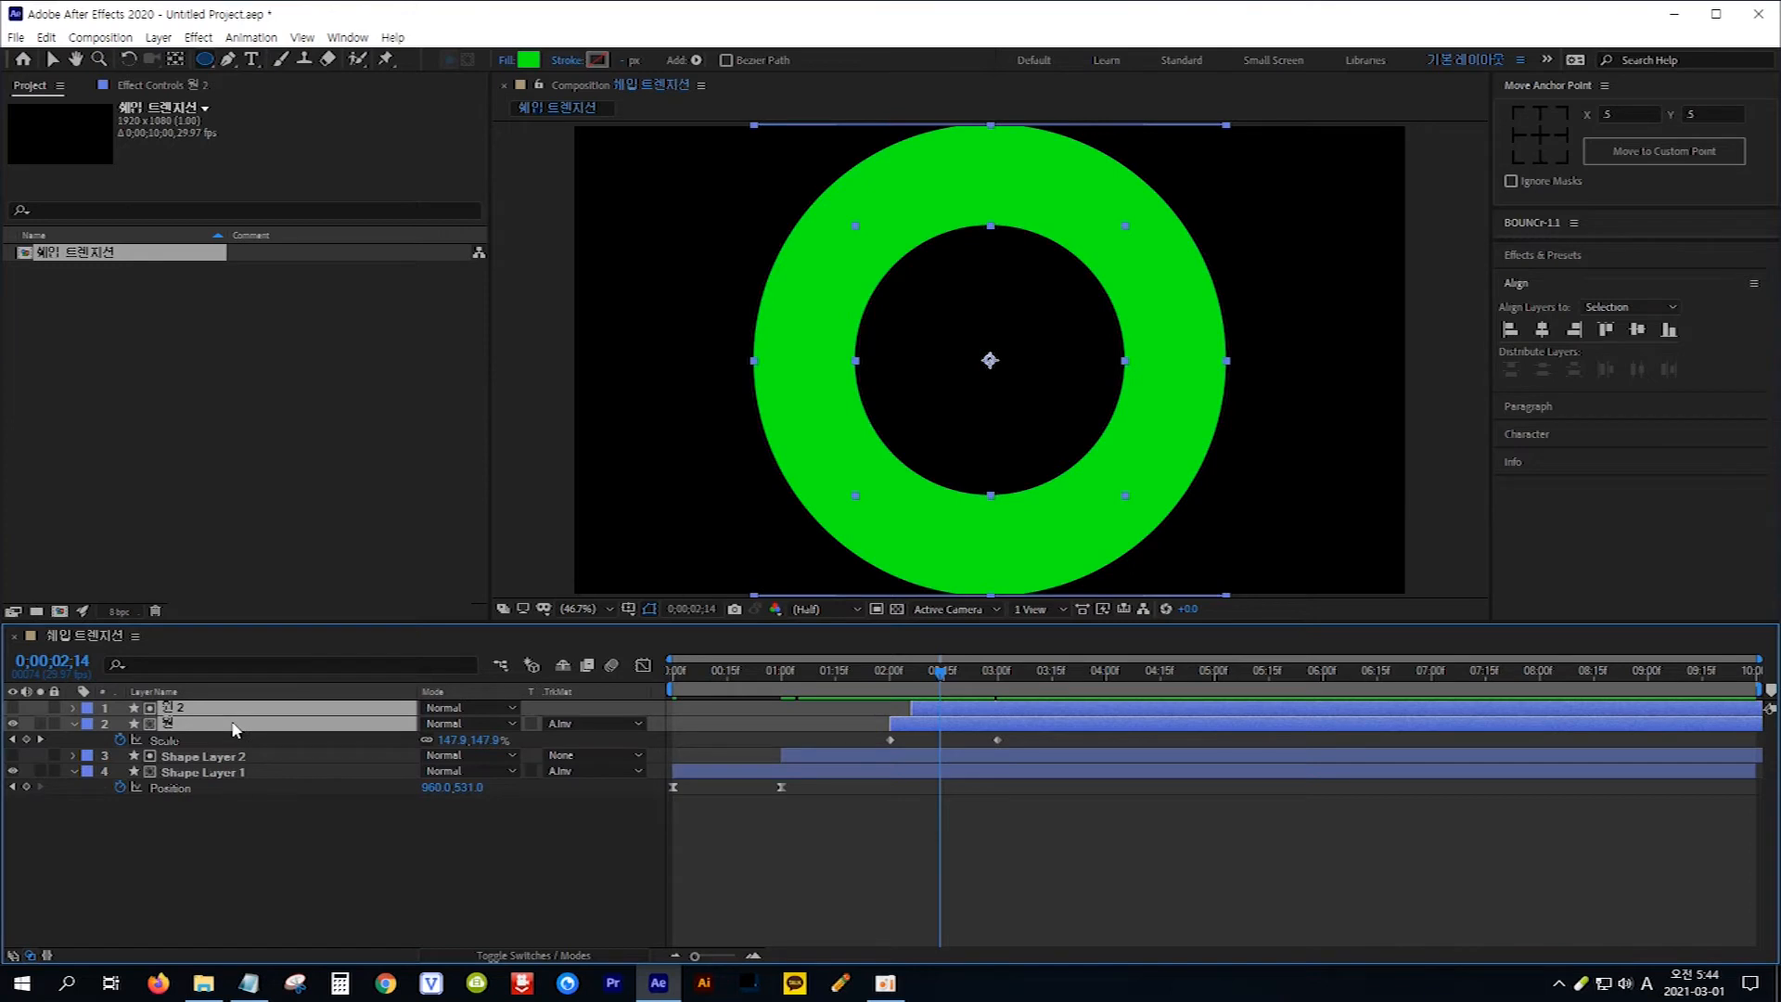
key("ctrl+d")
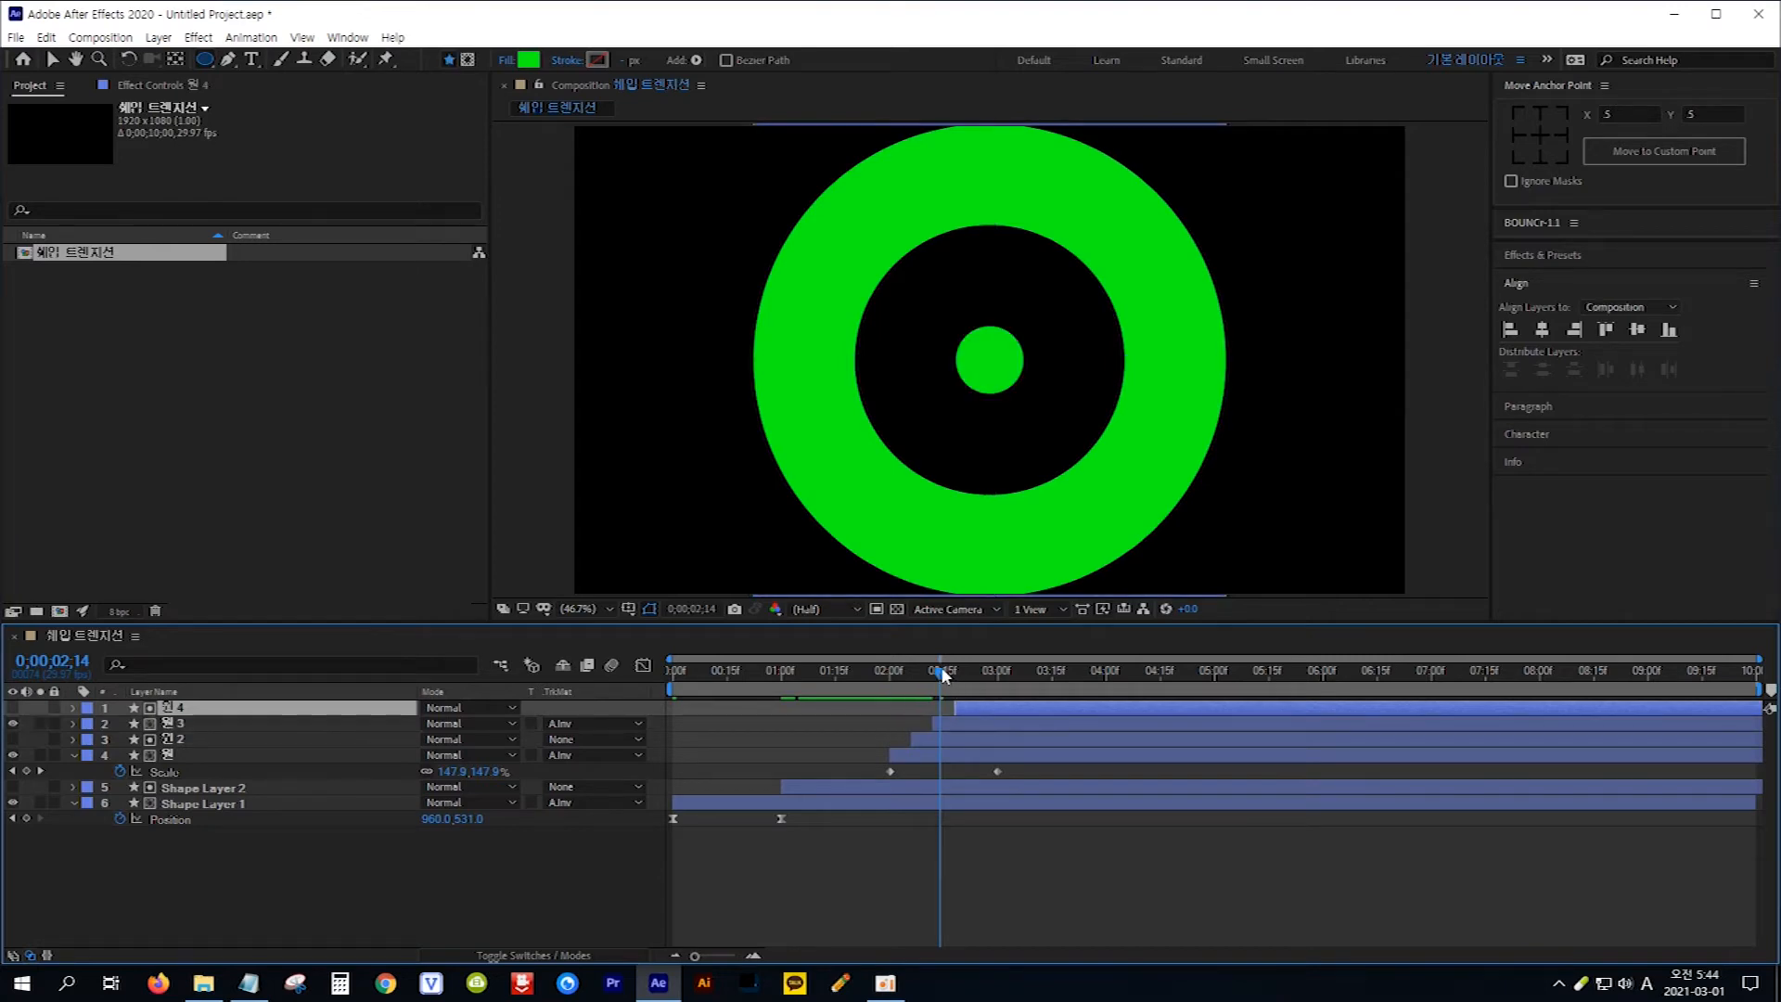
left_click_drag(942, 674, 1032, 694)
key("space")
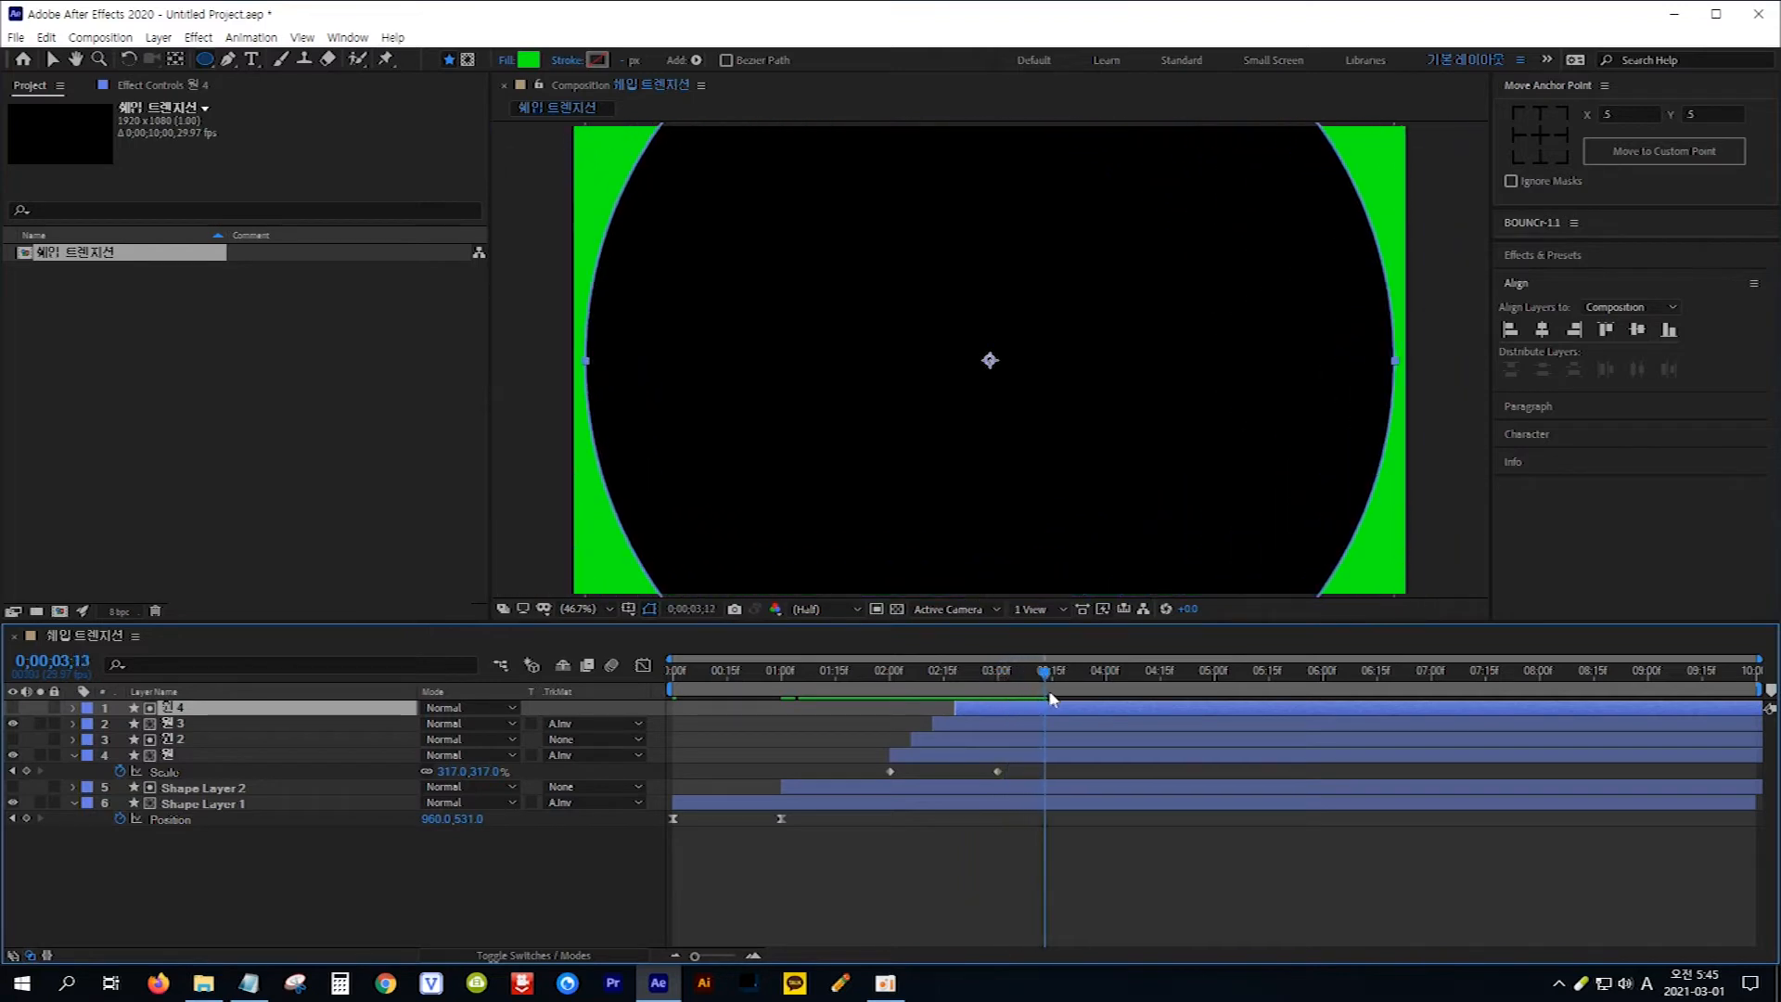
key("space")
left_click_drag(1026, 698, 983, 695)
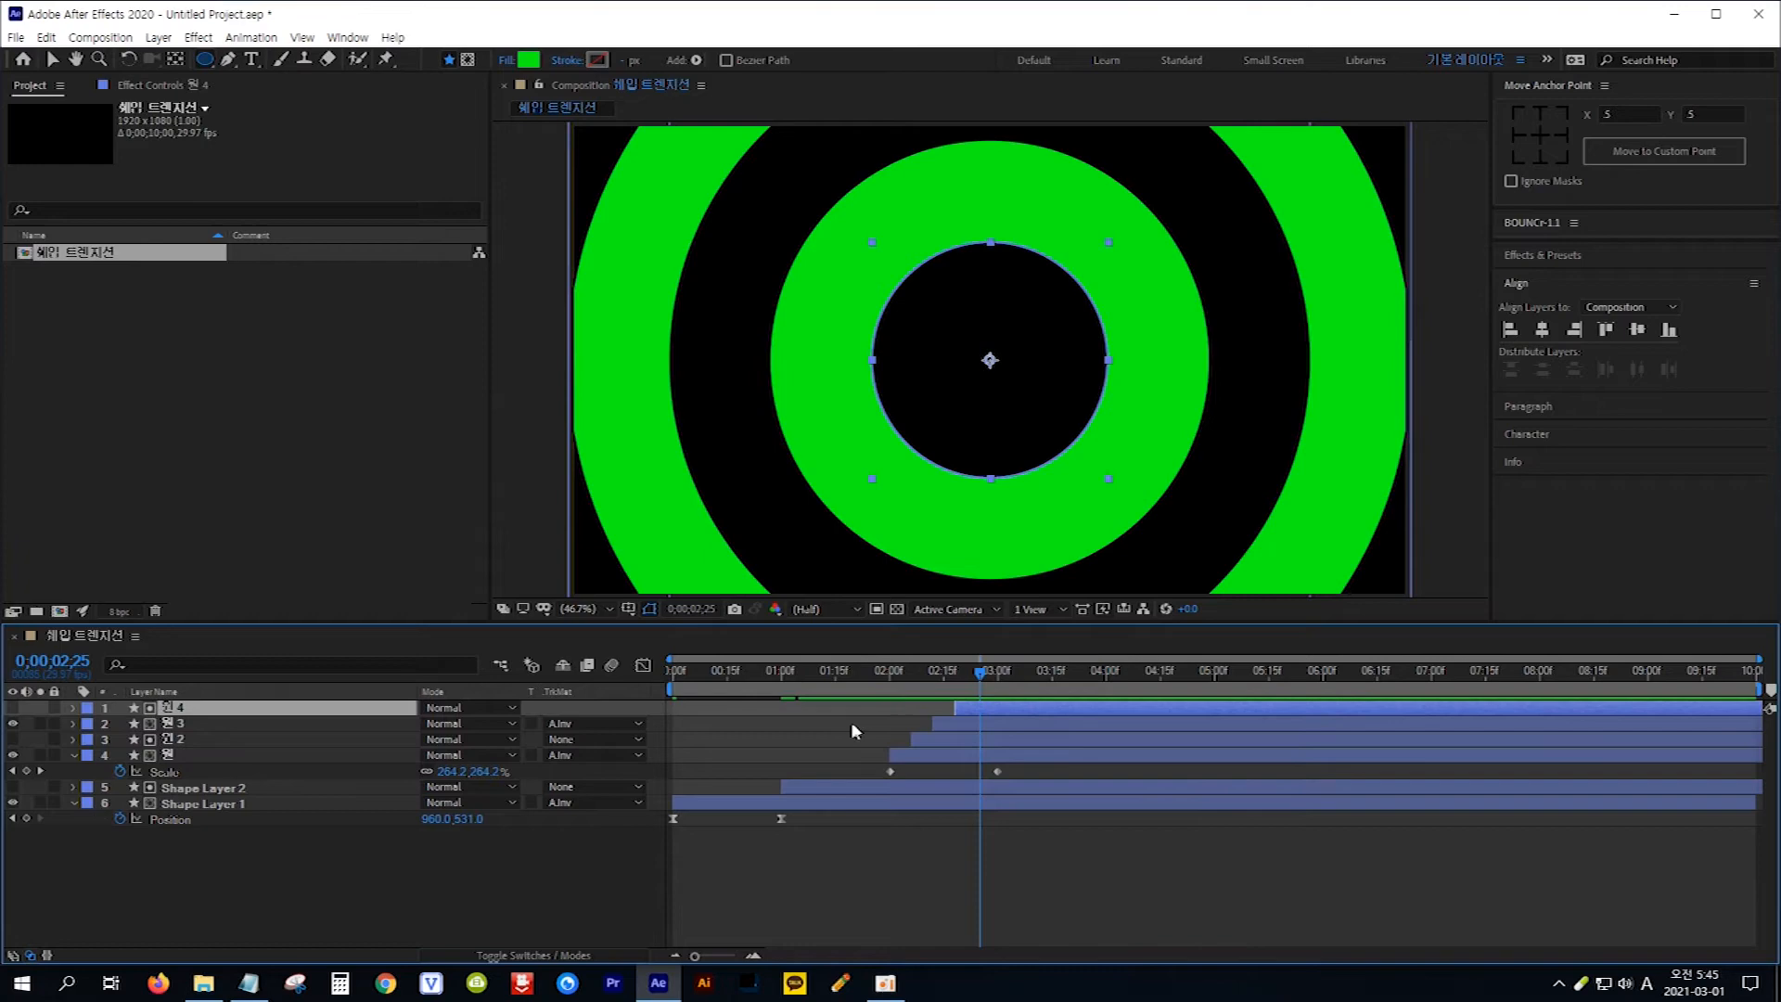
Change the fill color of circle layer "원 3" to magenta FC00FF.
left_click(194, 725)
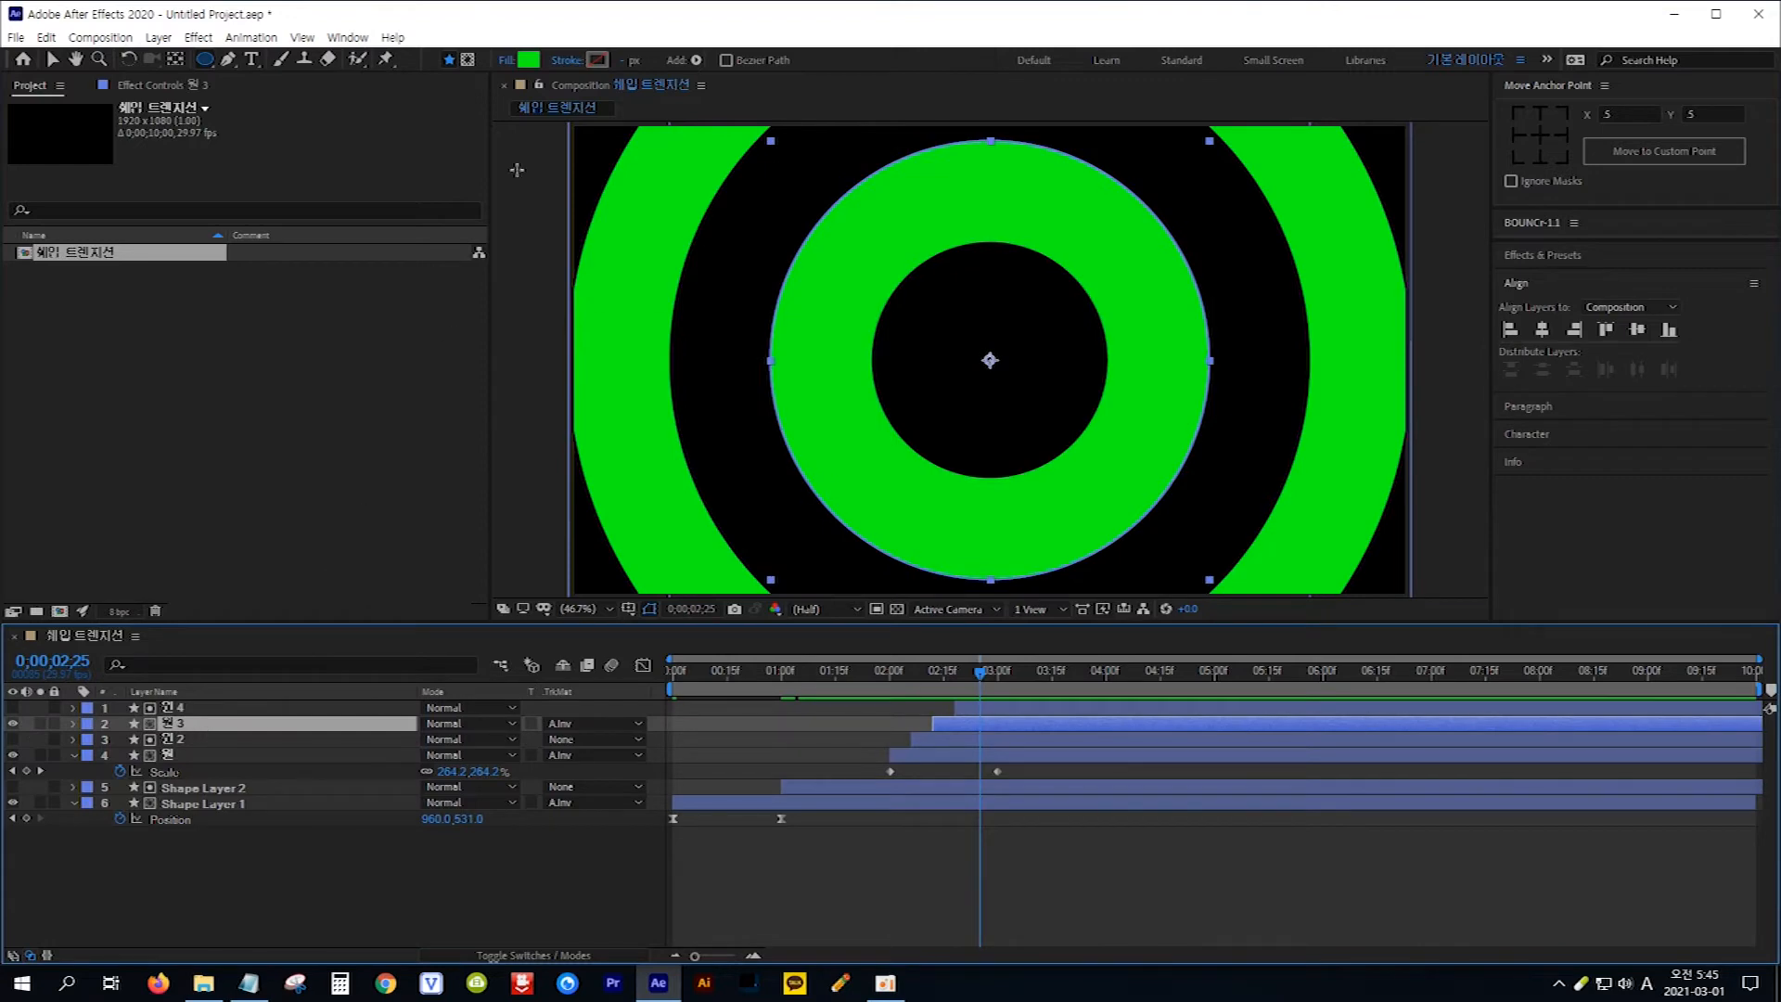
left_click(529, 60)
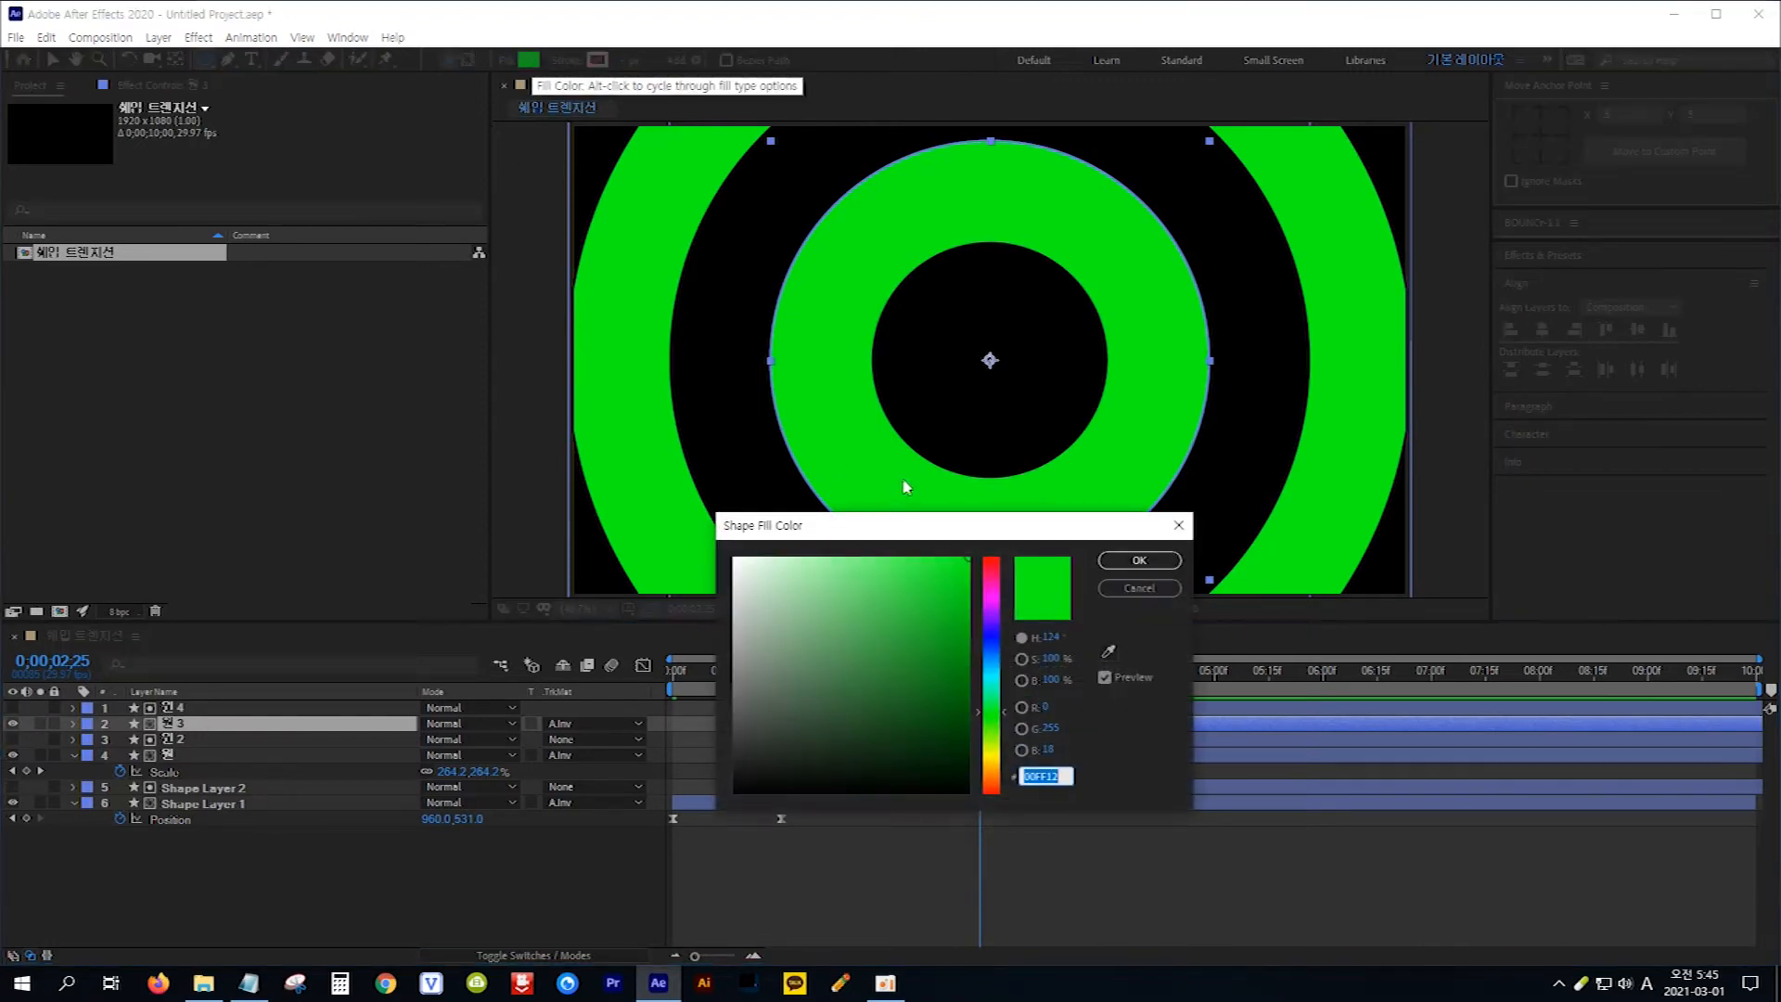
left_click(991, 596)
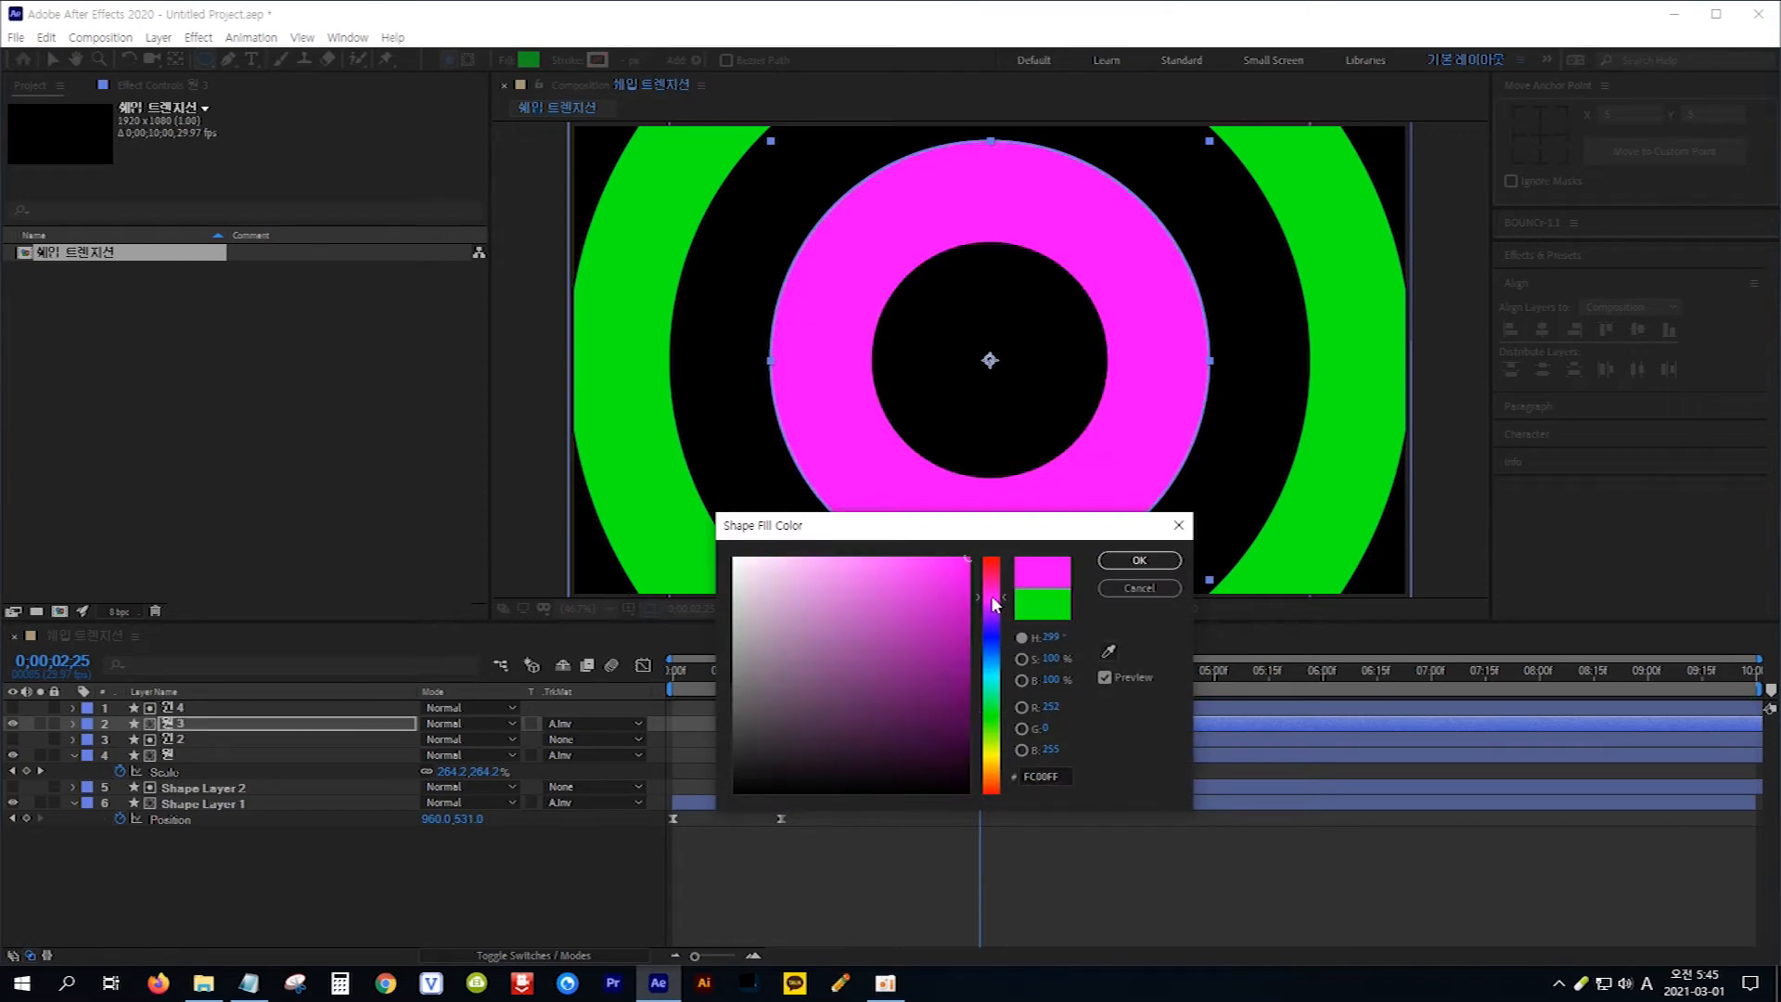
left_click(1138, 562)
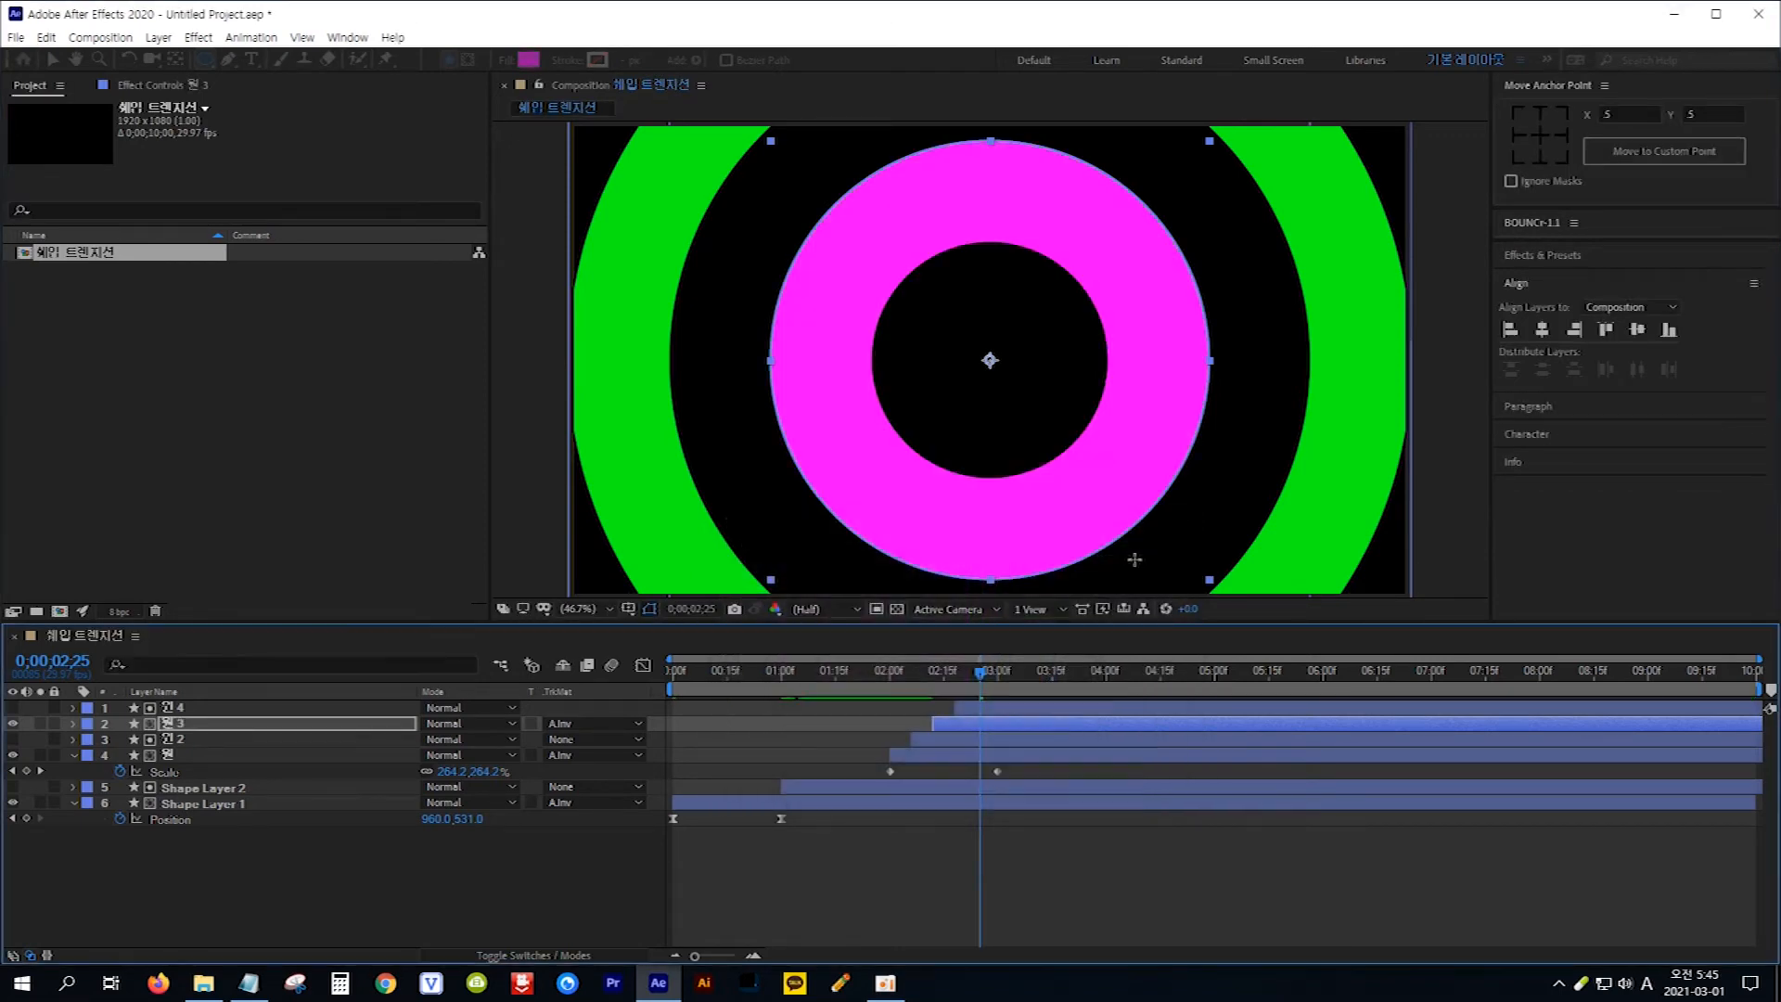
mouse_move(977, 672)
left_mouse_down()
mouse_move(882, 674)
mouse_move(984, 679)
left_mouse_up()
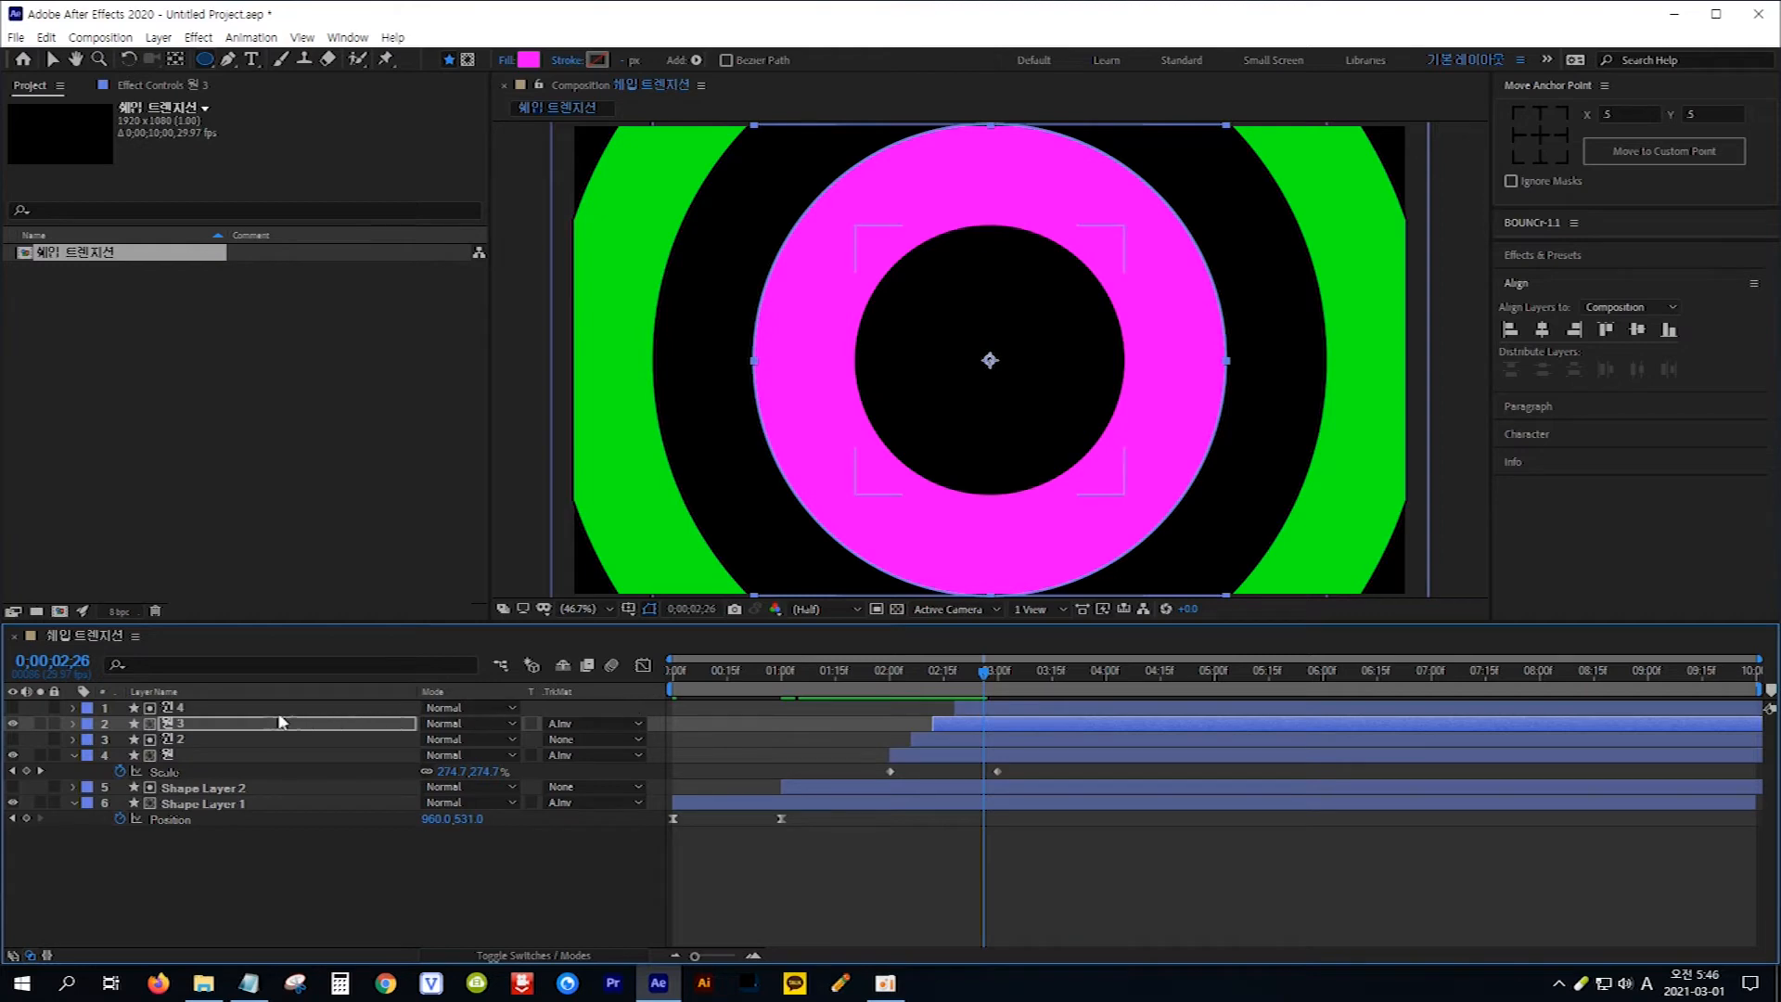
Duplicate layers "원 3" and "원 4" together and shift the copies about 11 frames later in the timeline.
left_click(235, 707)
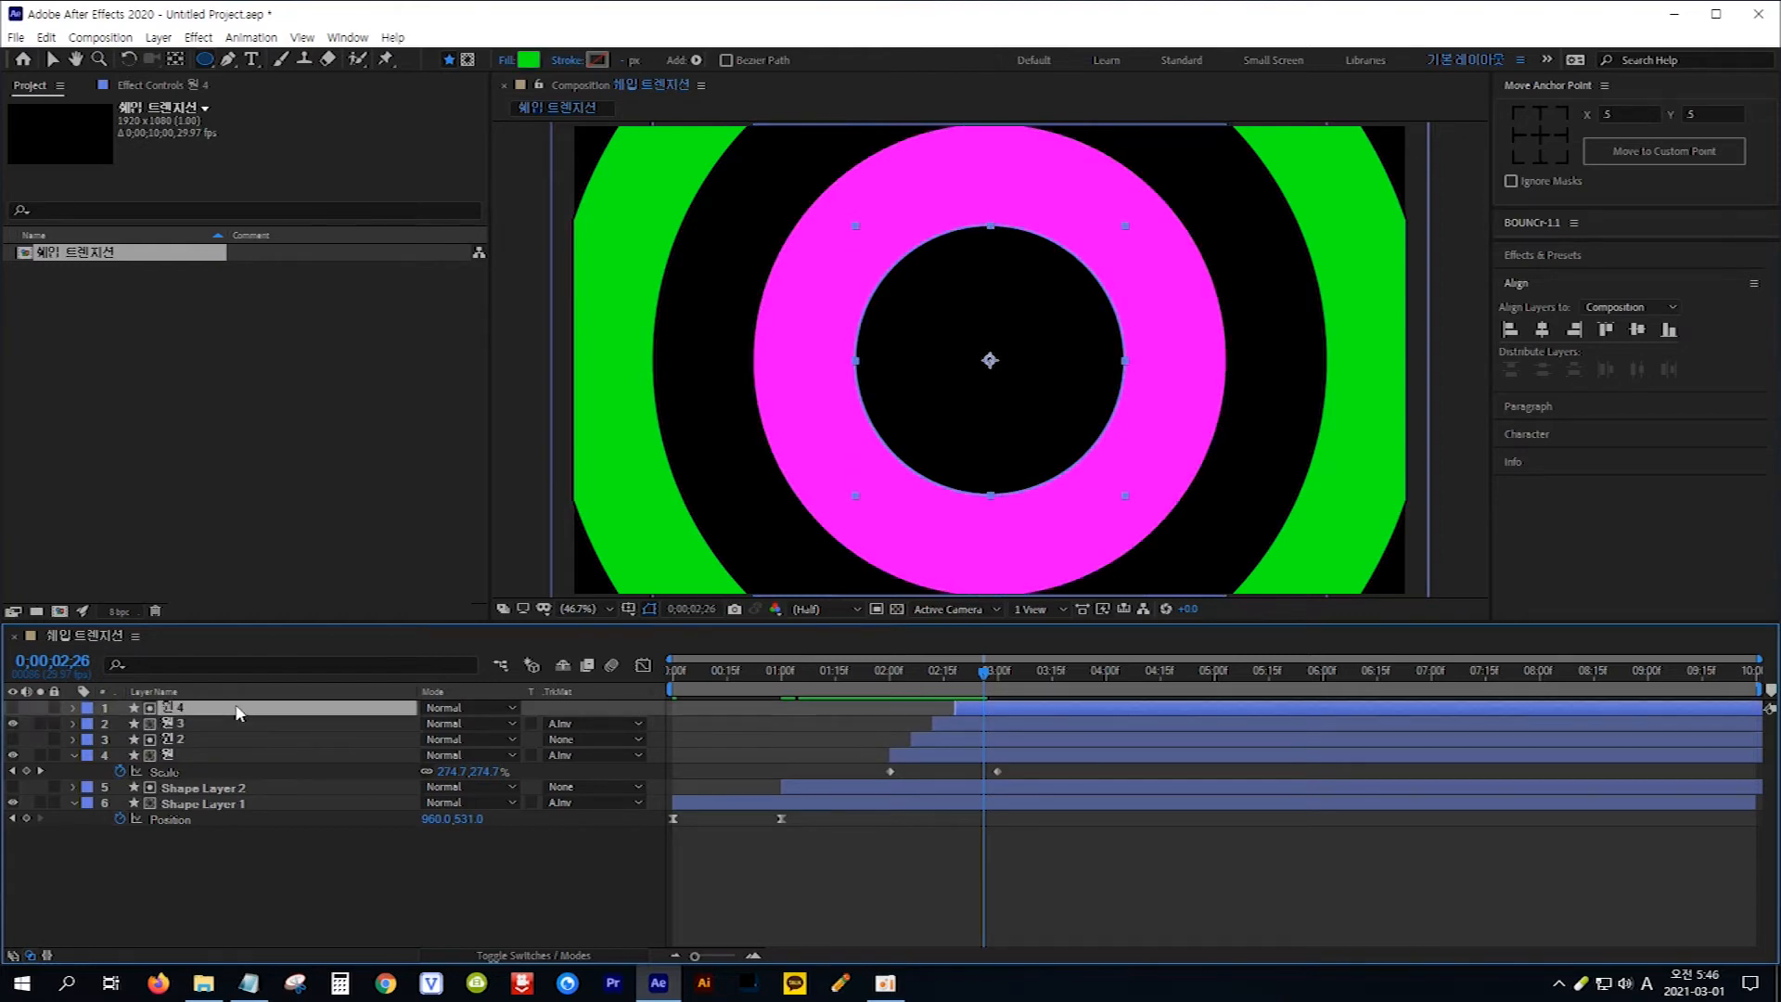
left_click(237, 723, "shift")
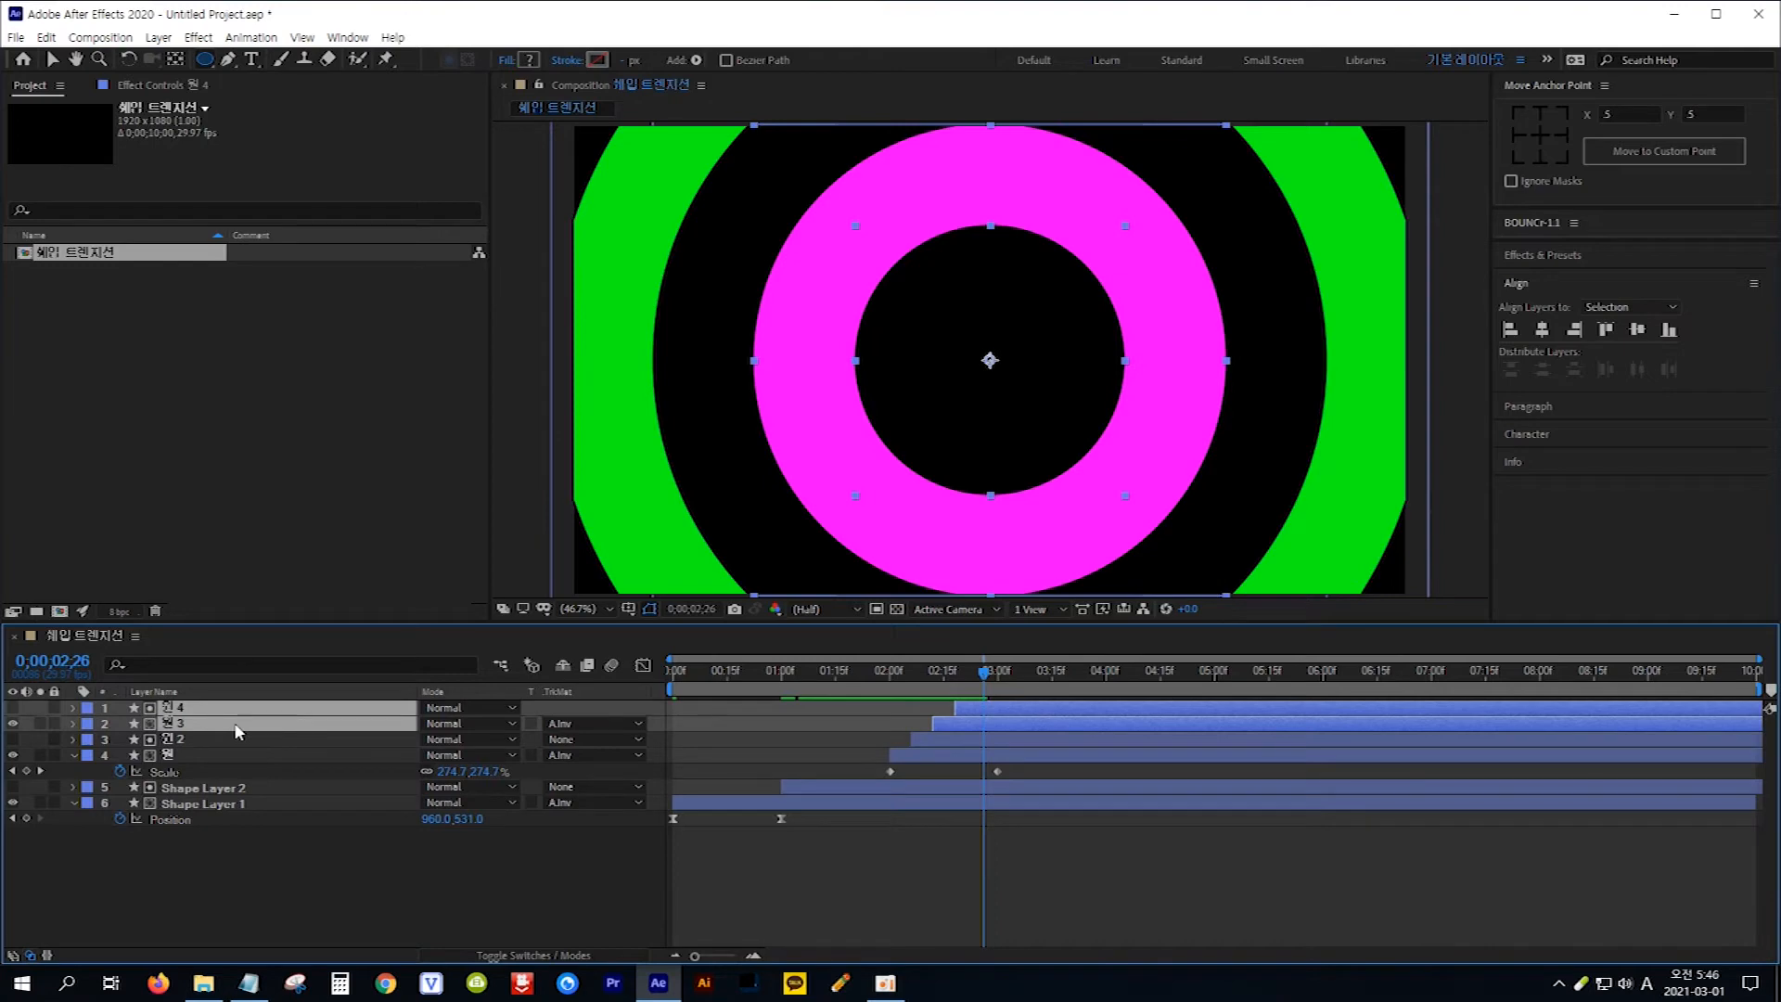
key("ctrl+d")
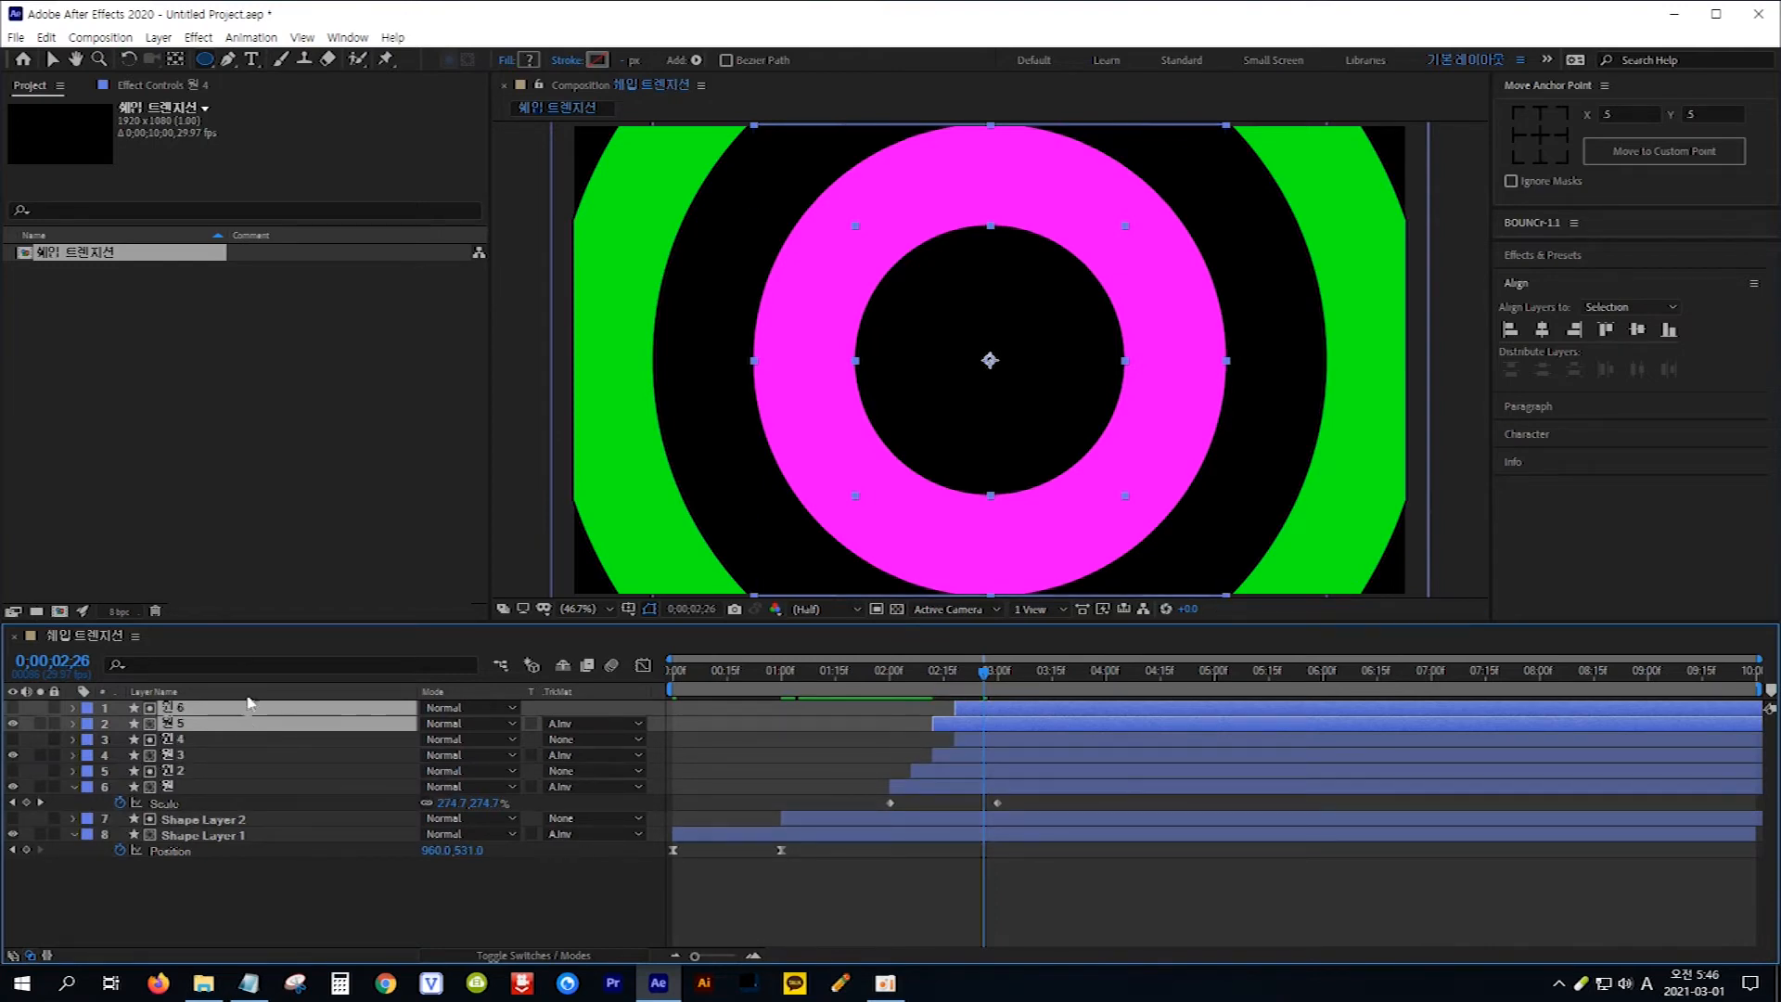
left_click_drag(1024, 729, 1061, 723)
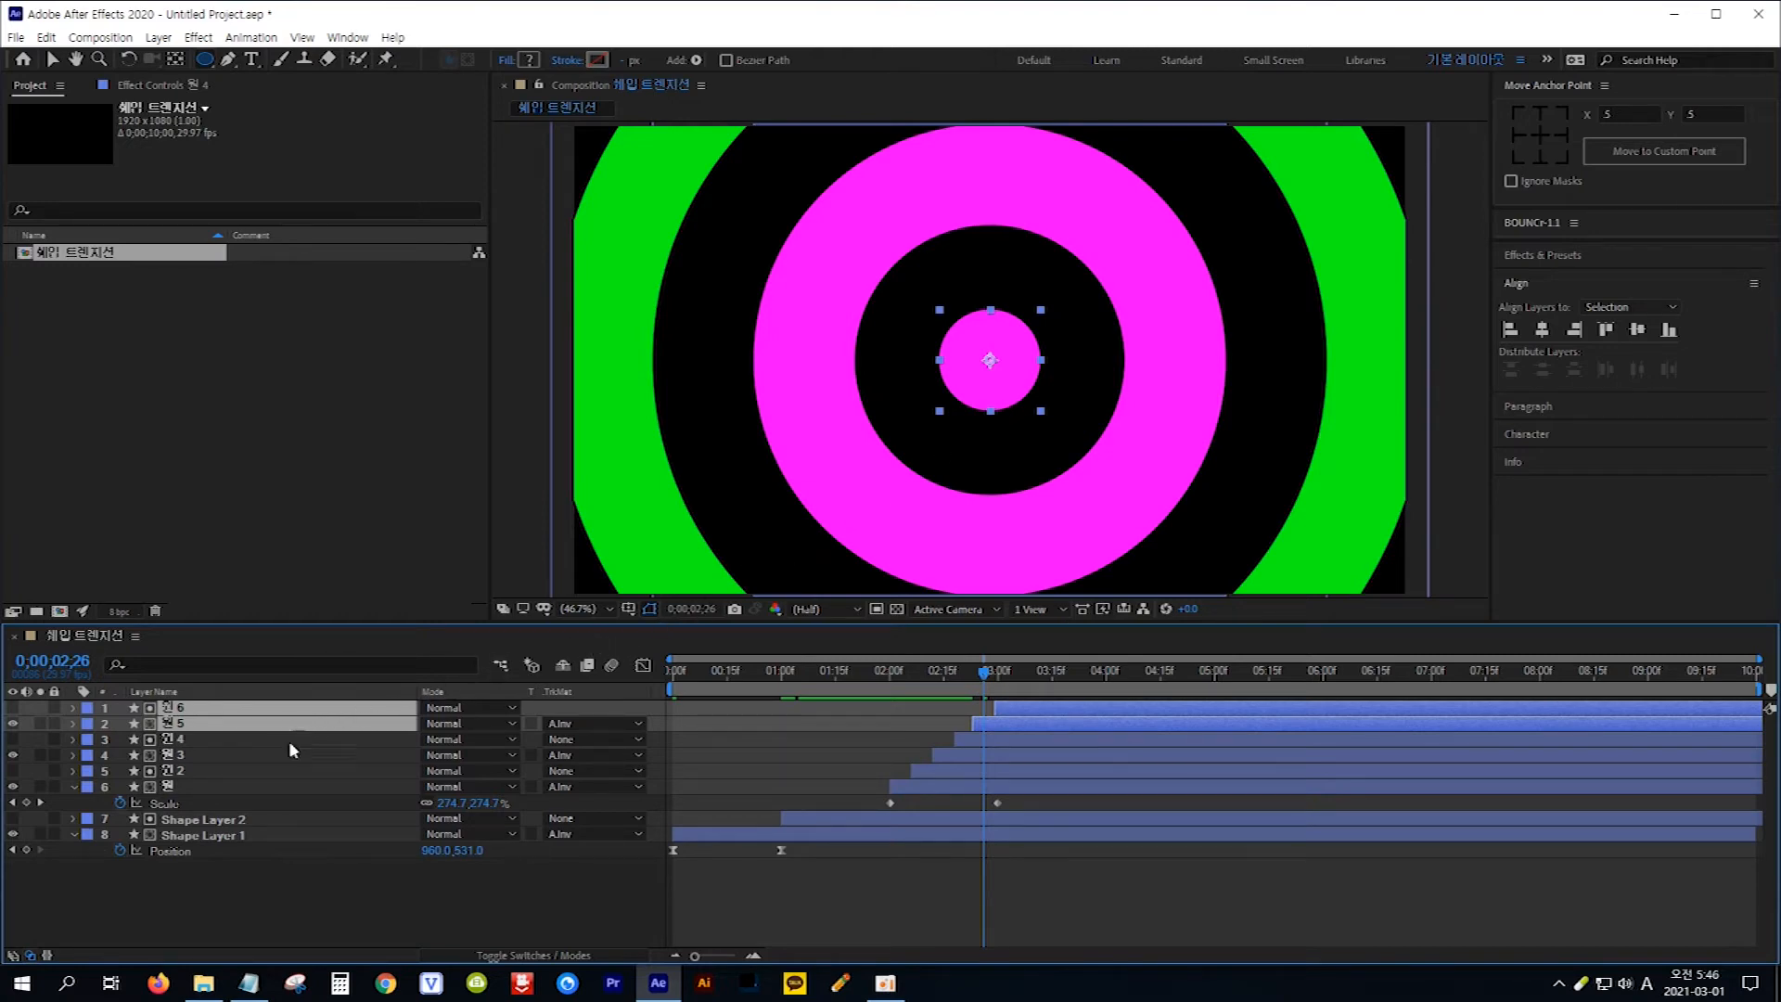
left_click(293, 909)
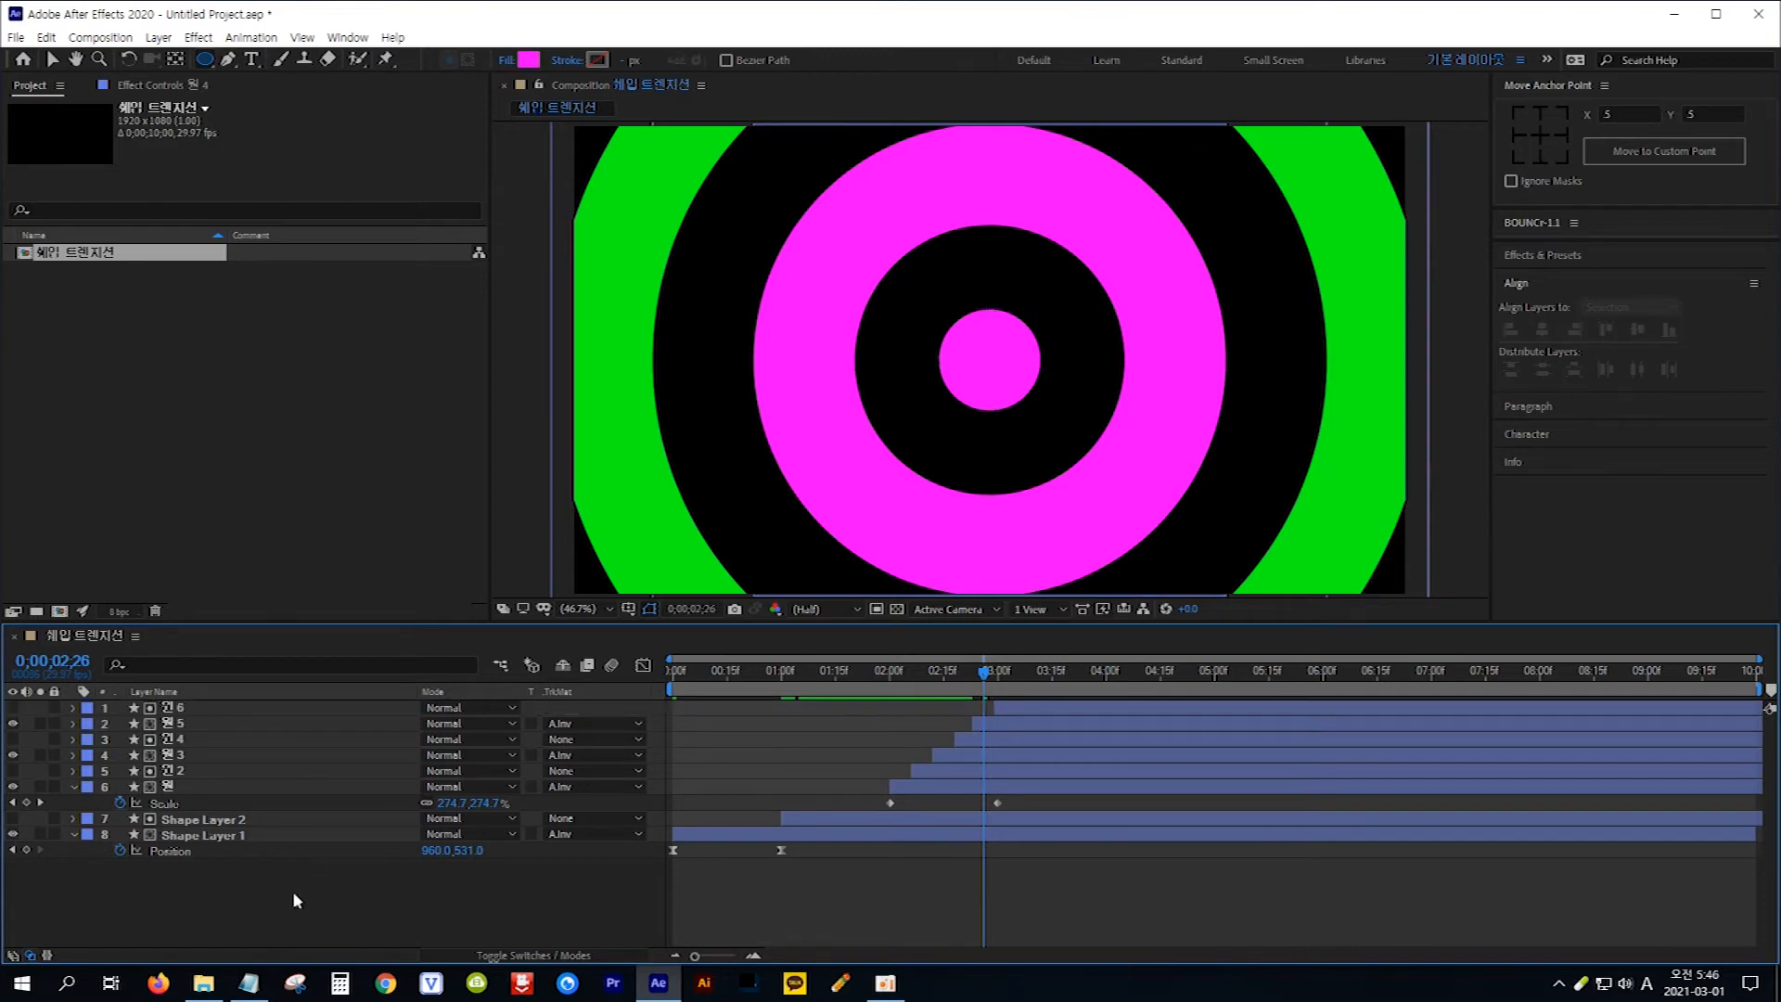
Change the fill color of circle layer "원 5" to blue 0066FF and check the rings at a later time.
left_click(239, 722)
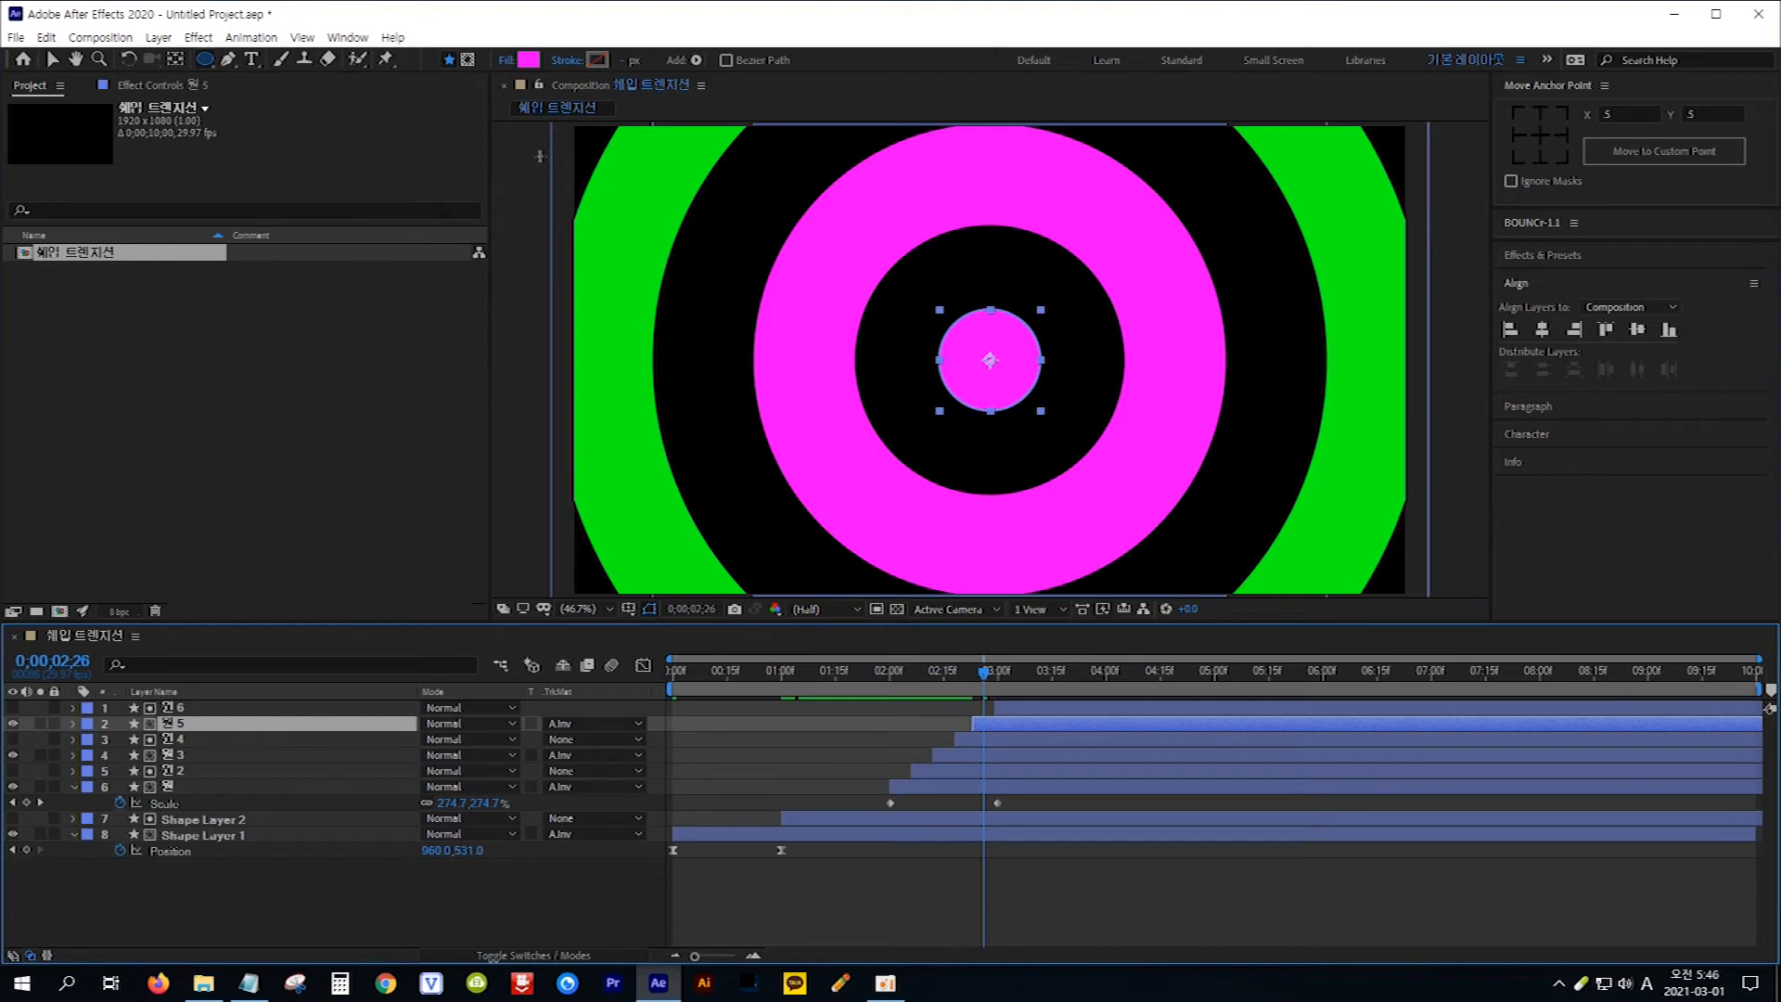
left_click(528, 60)
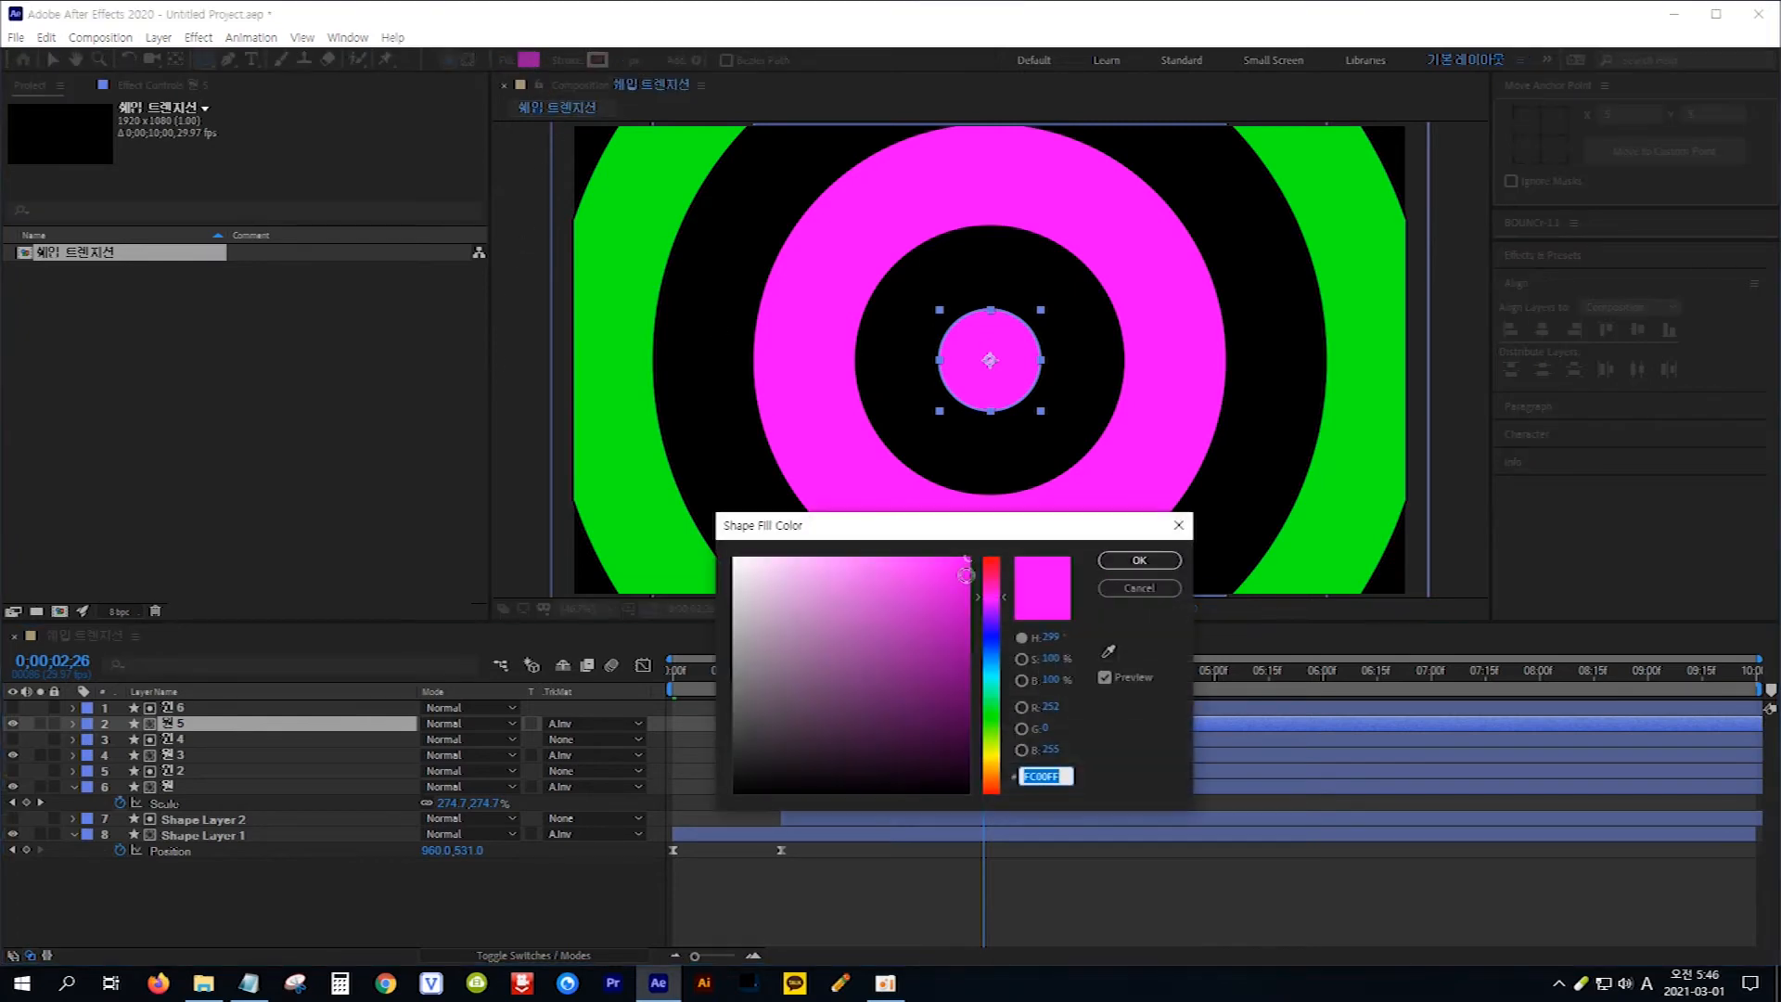
left_click(992, 653)
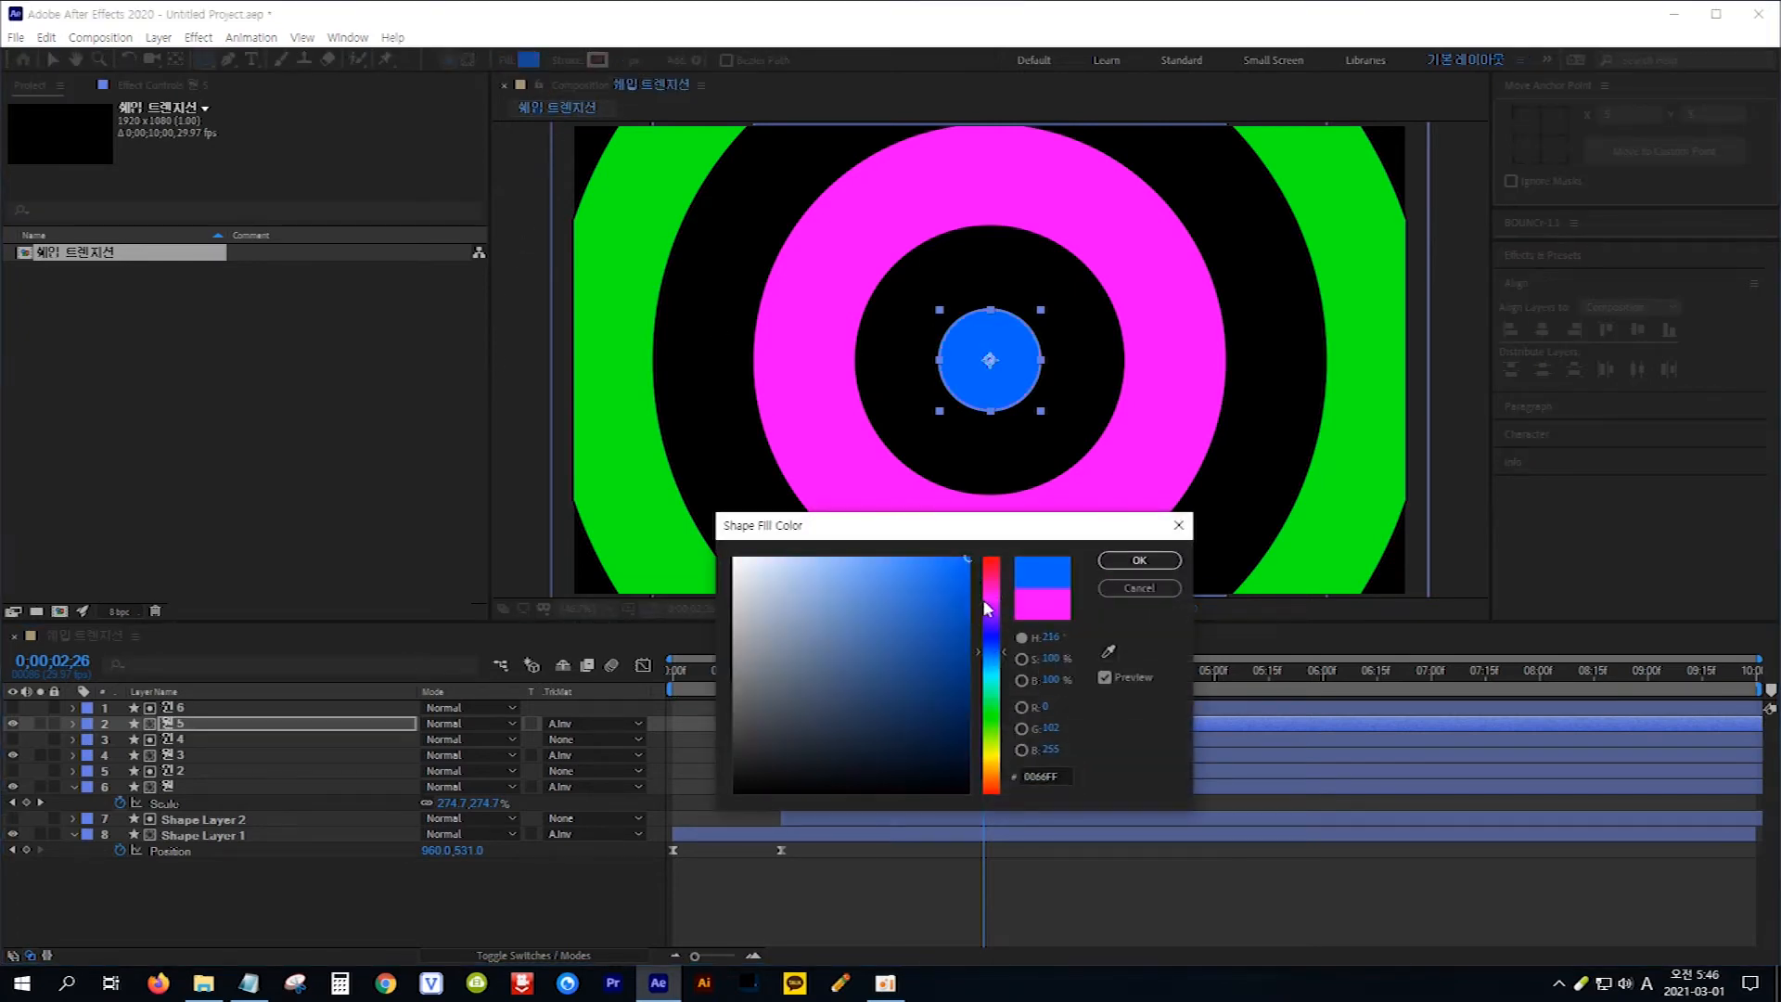
left_click(1127, 559)
mouse_move(1019, 672)
left_mouse_down()
mouse_move(1093, 671)
mouse_move(881, 680)
mouse_move(1121, 690)
mouse_move(1021, 697)
left_mouse_up()
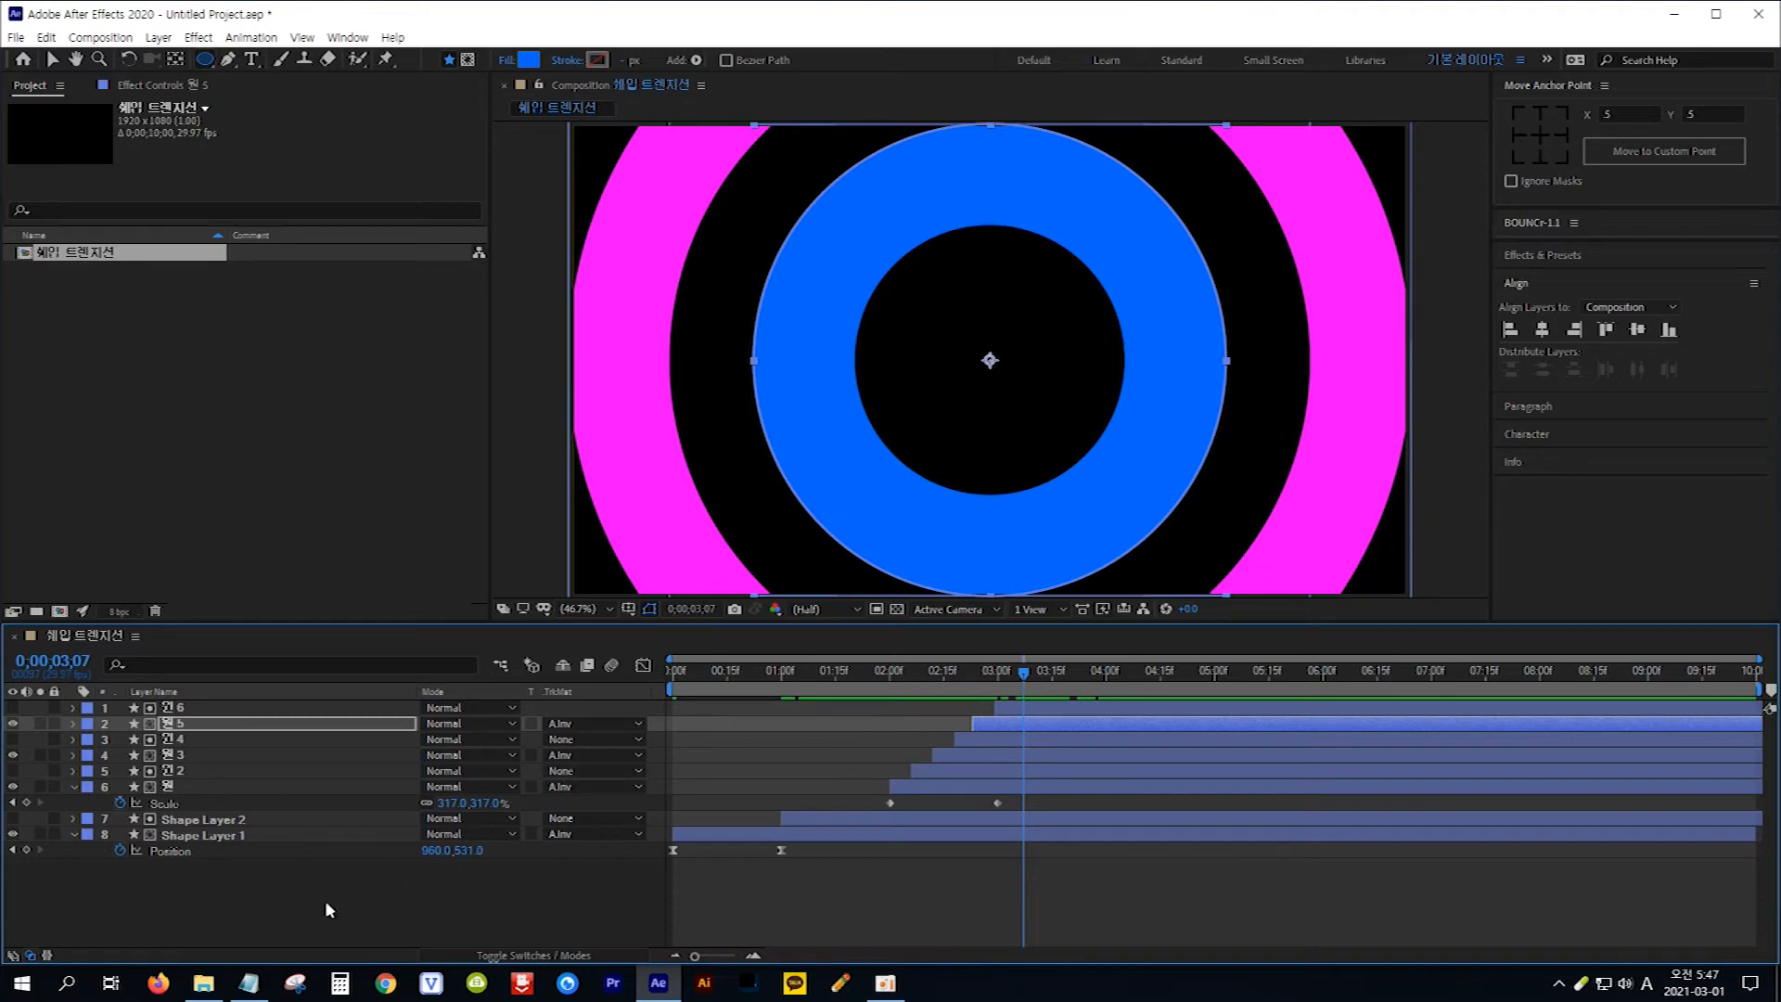
Pre-compose Shape Layer 1 and Shape Layer 2 into a new composition named "삼각형", moving all attributes.
left_click_drag(287, 889, 190, 817)
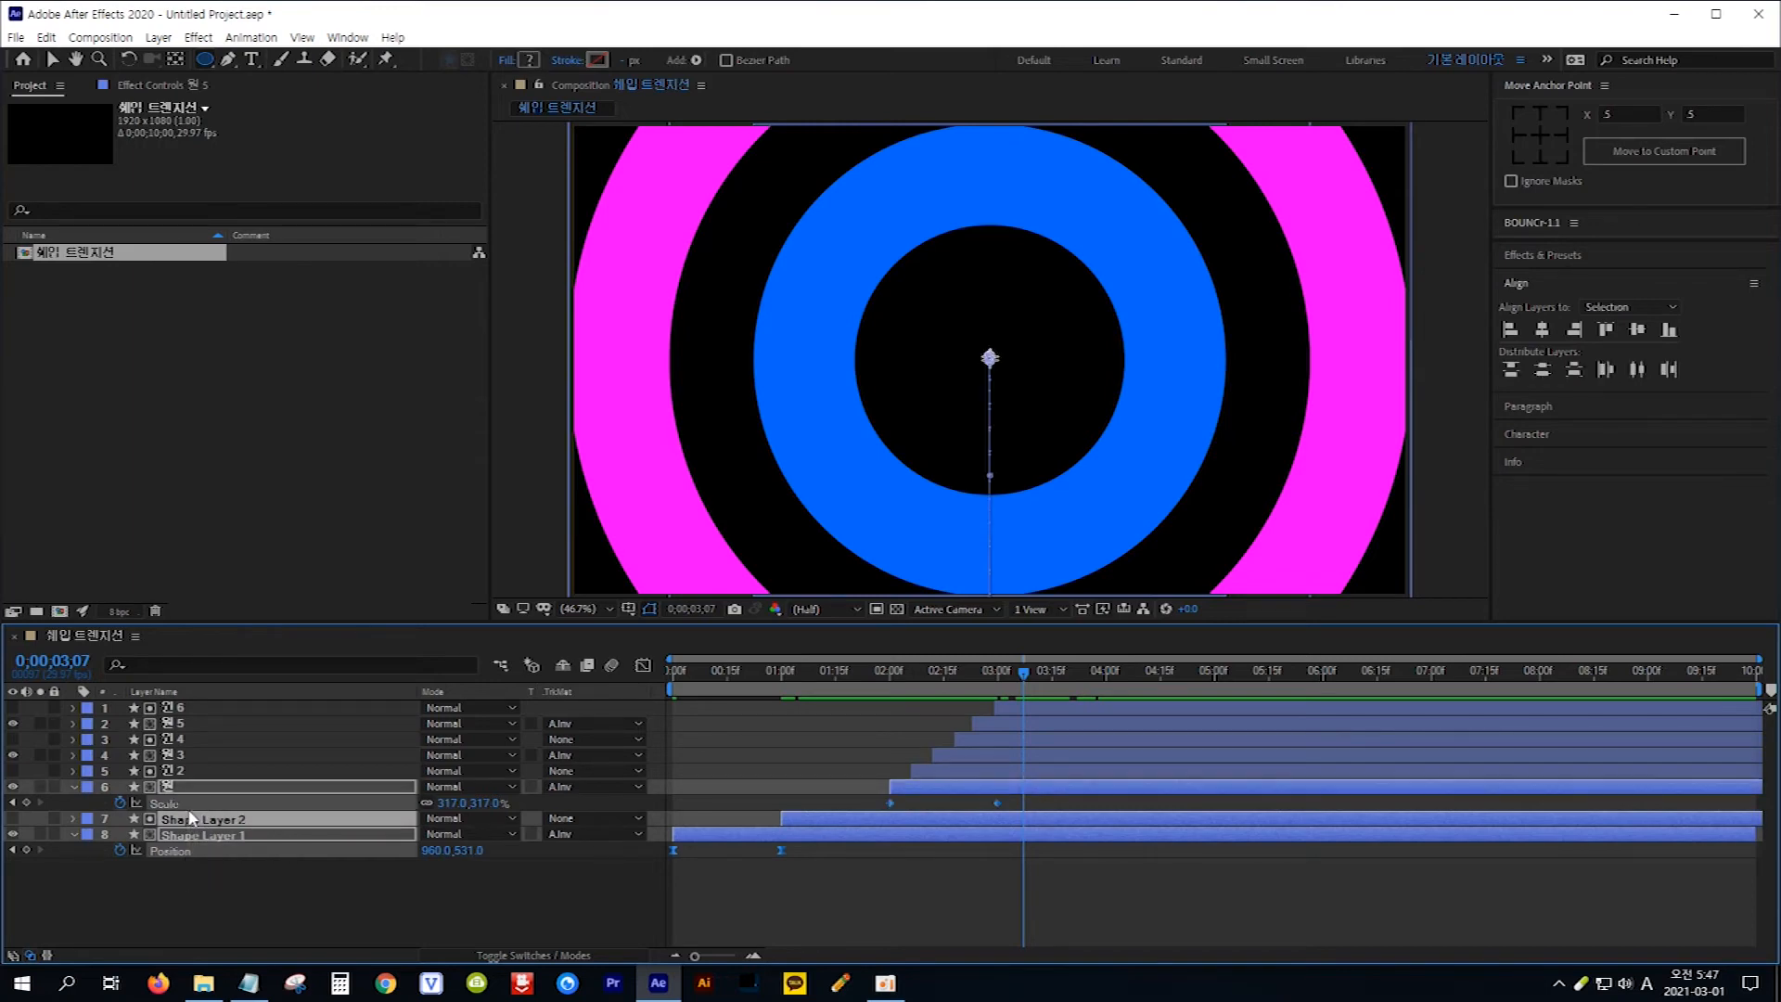
left_click_drag(321, 905, 190, 820)
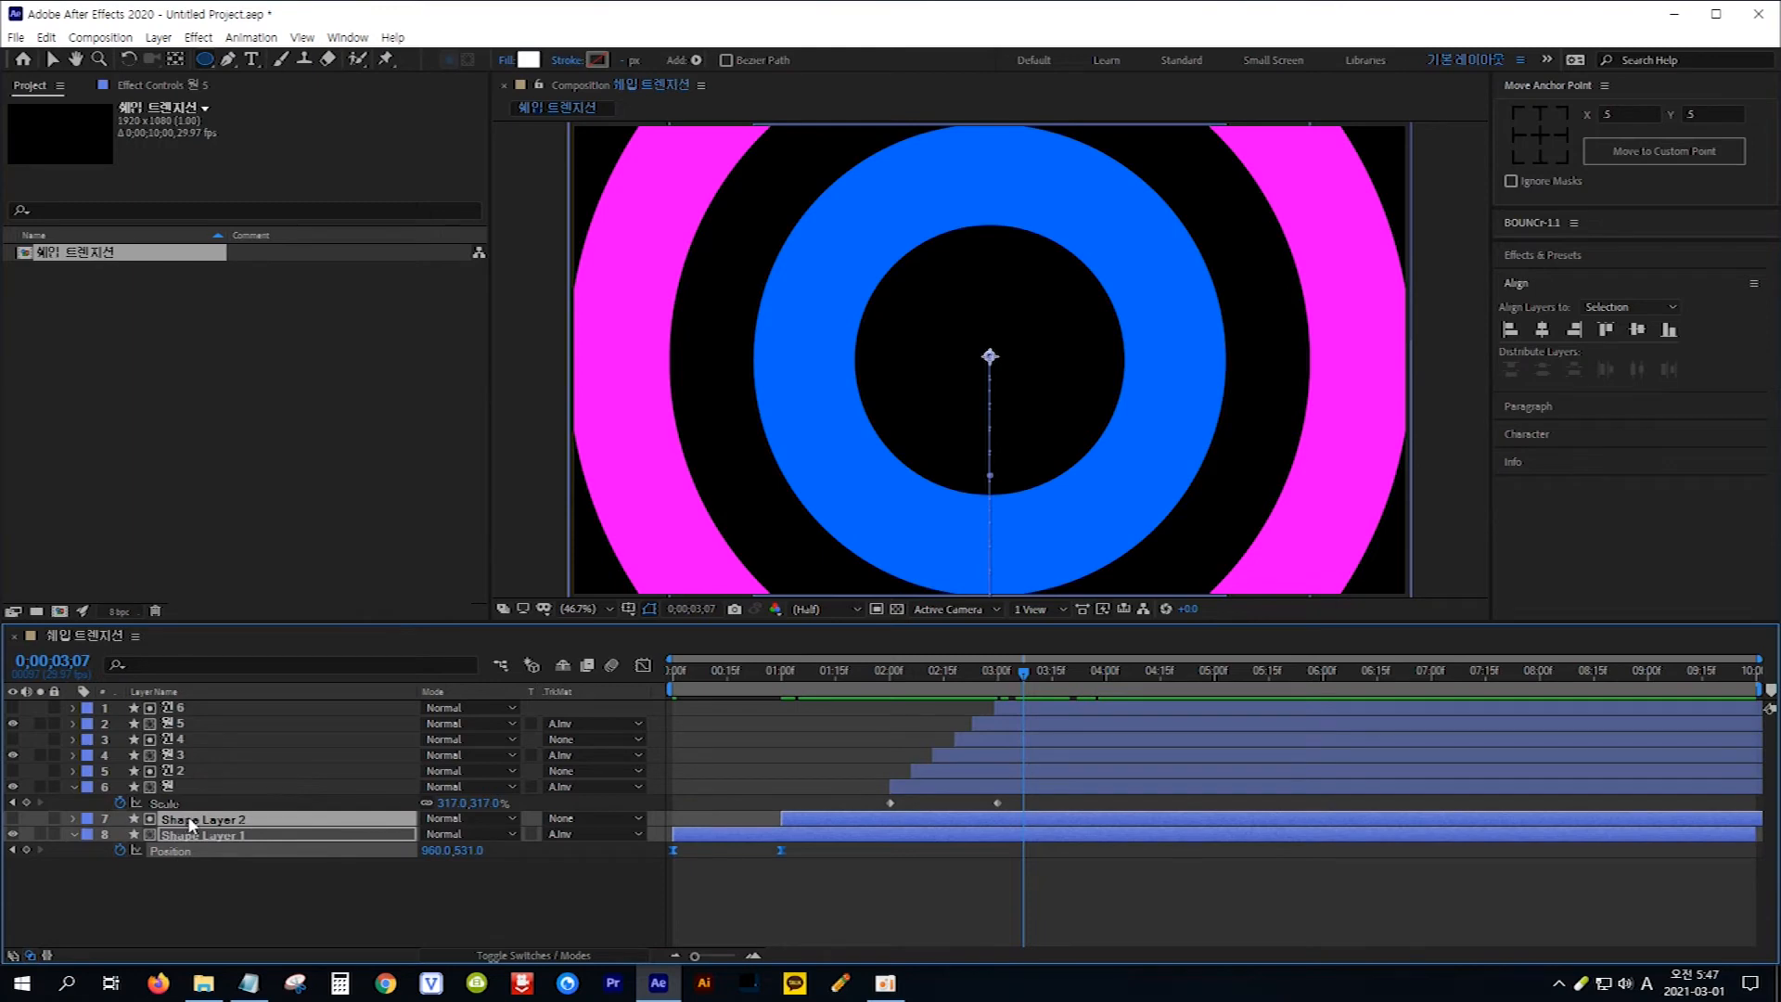
right_click(191, 821)
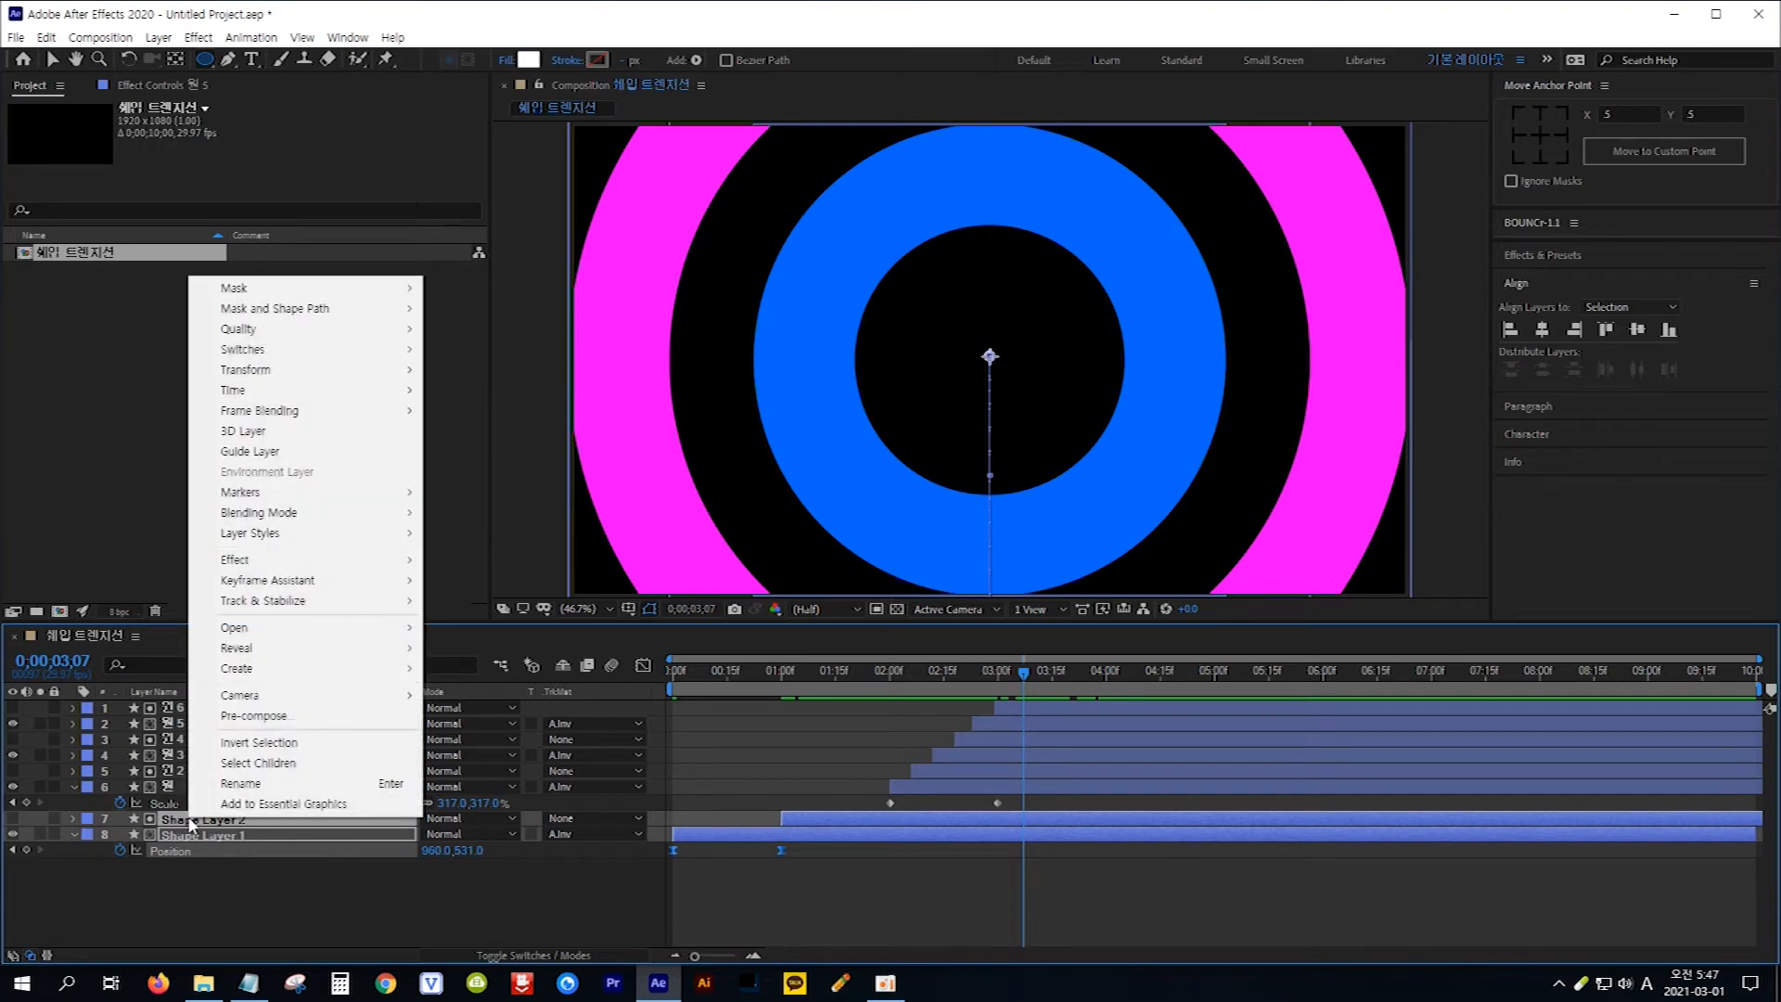
left_click(309, 716)
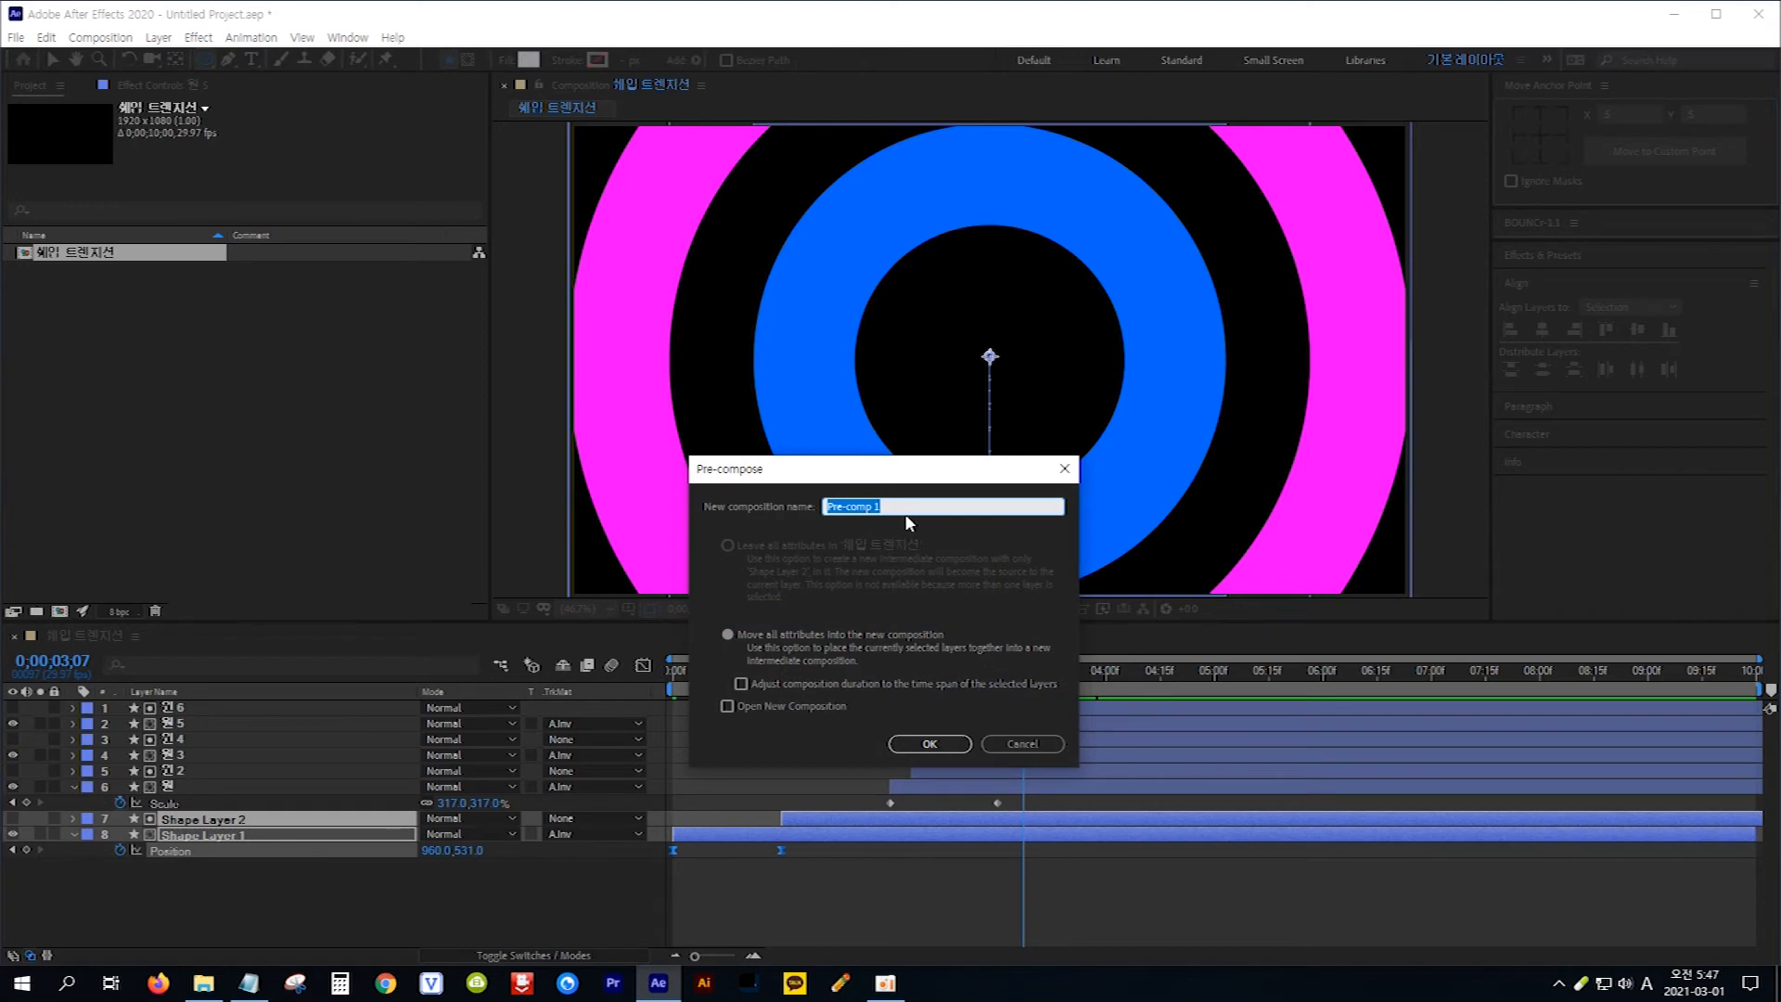
key("Hangul")
type("삼ㄱ")
type("형")
left_click(930, 744)
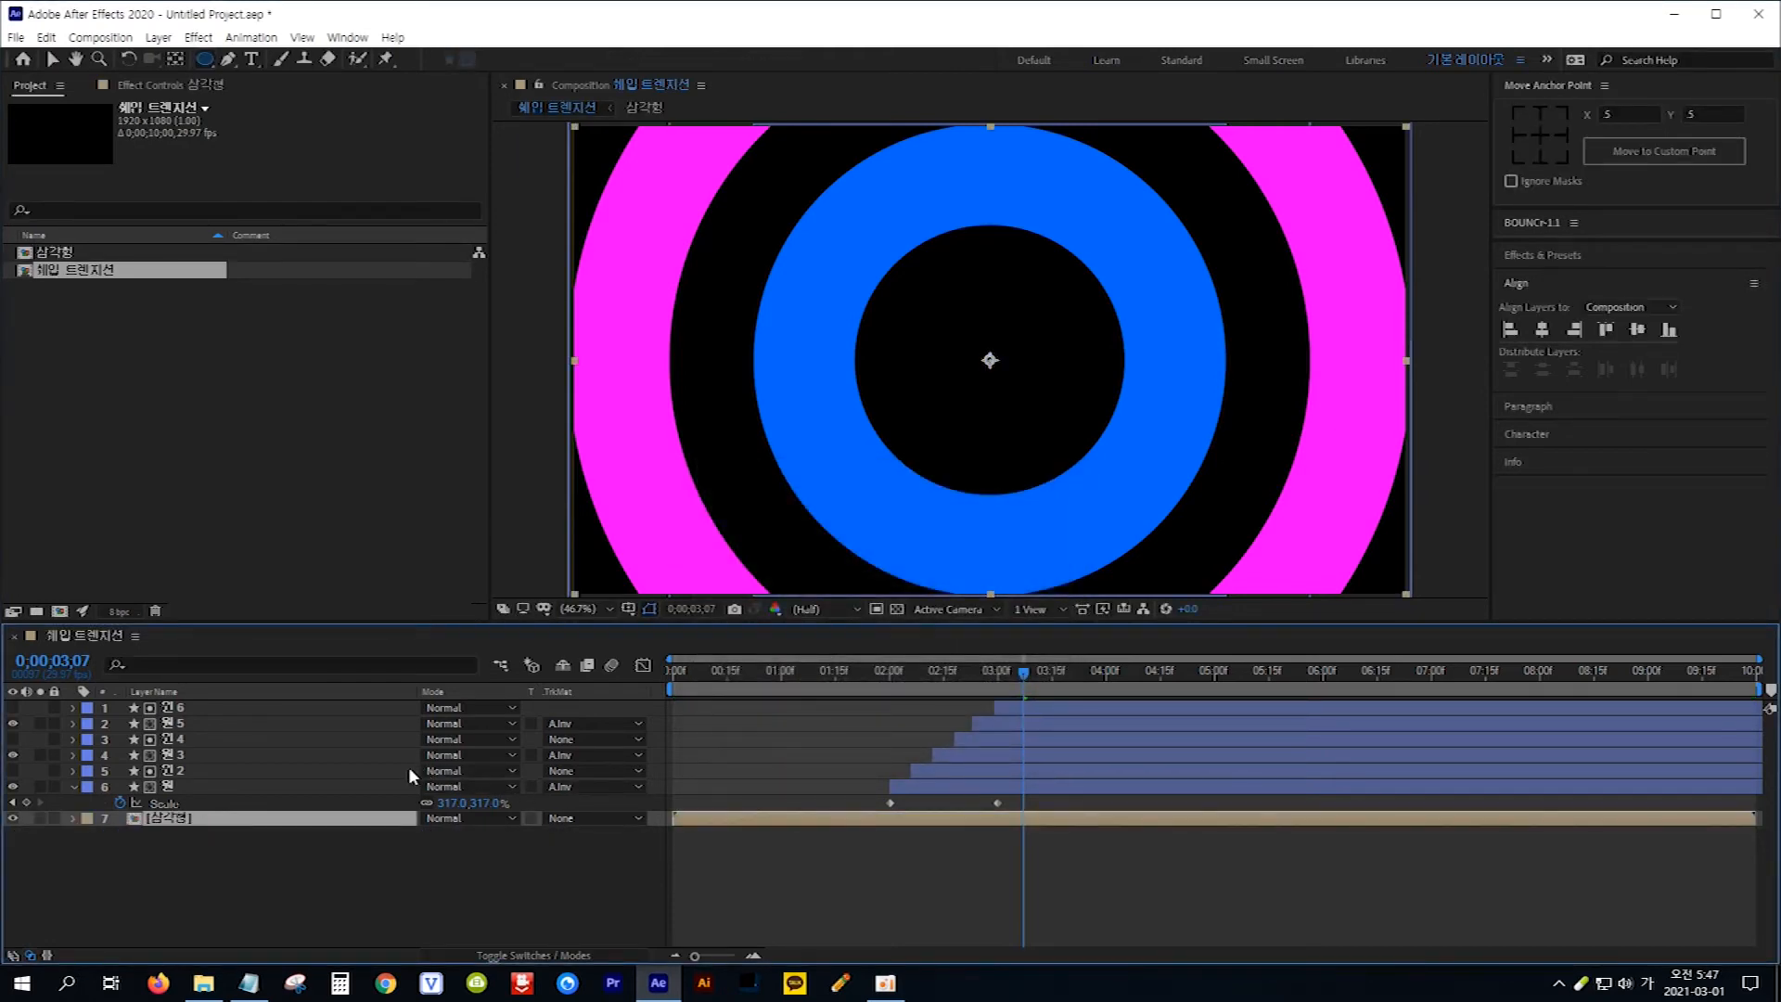
Pre-compose all six circle layers into a new composition named "원", moving all attributes, and deselect the result.
left_click(243, 708)
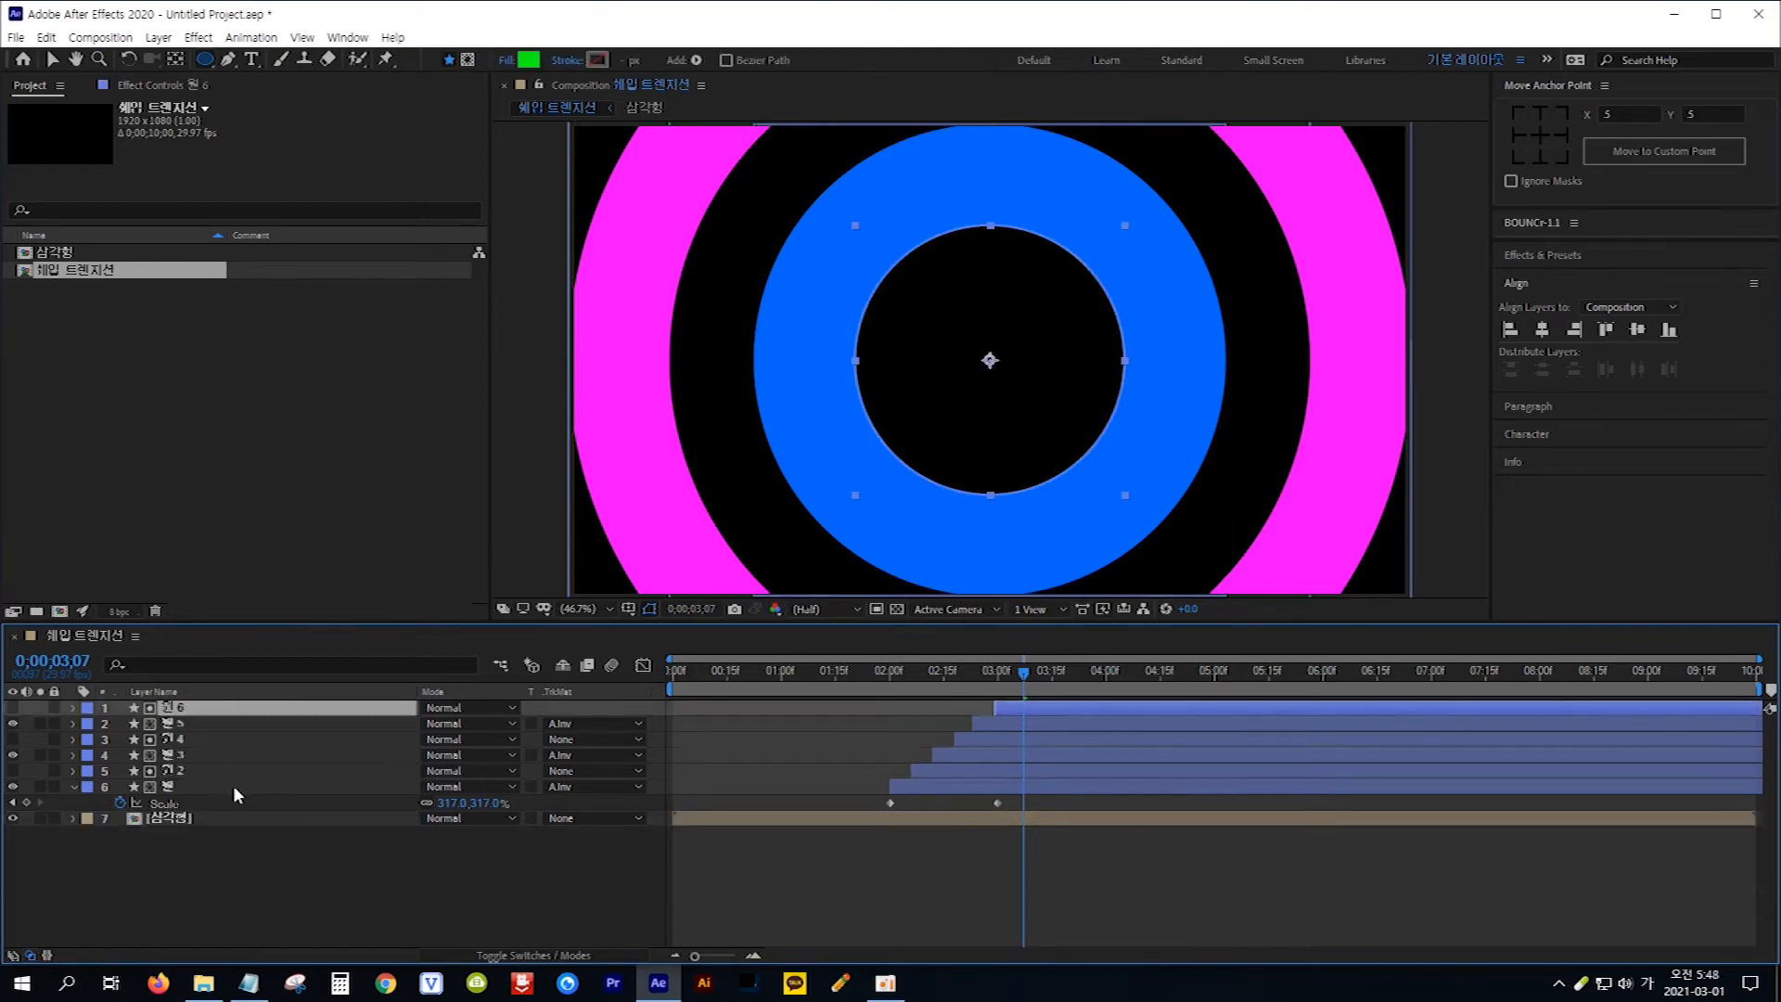
left_click(232, 785, "shift")
right_click(261, 756)
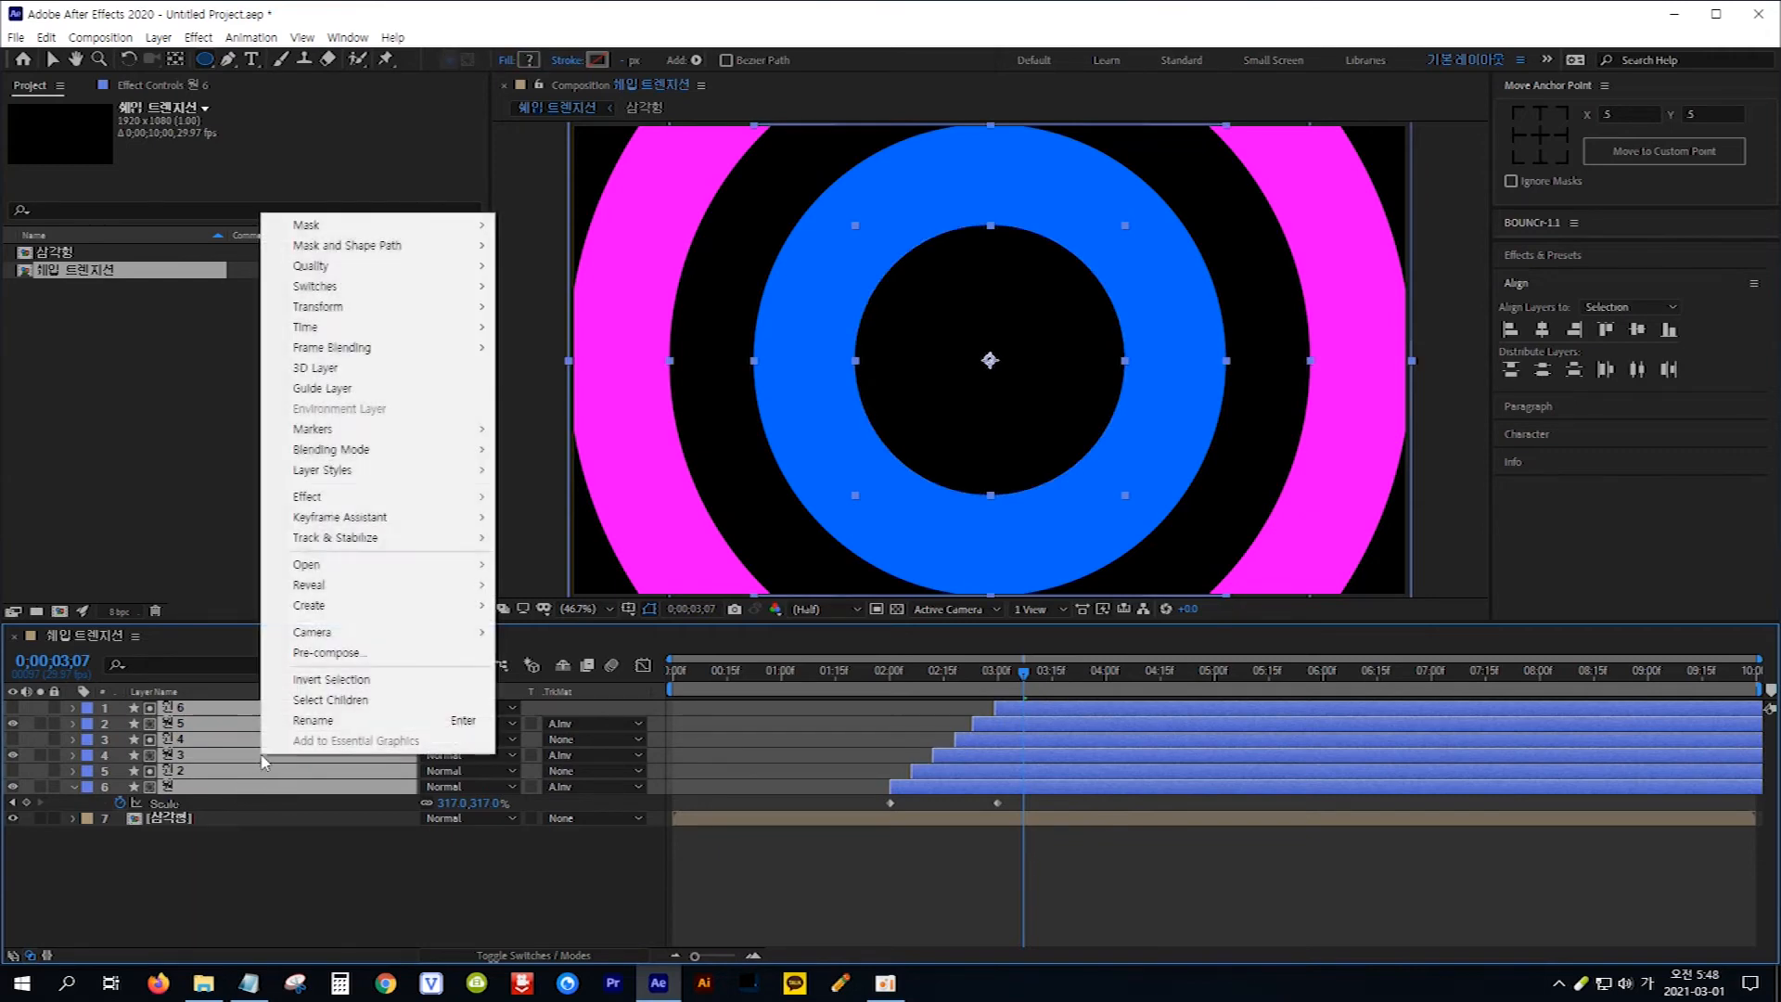
left_click(358, 655)
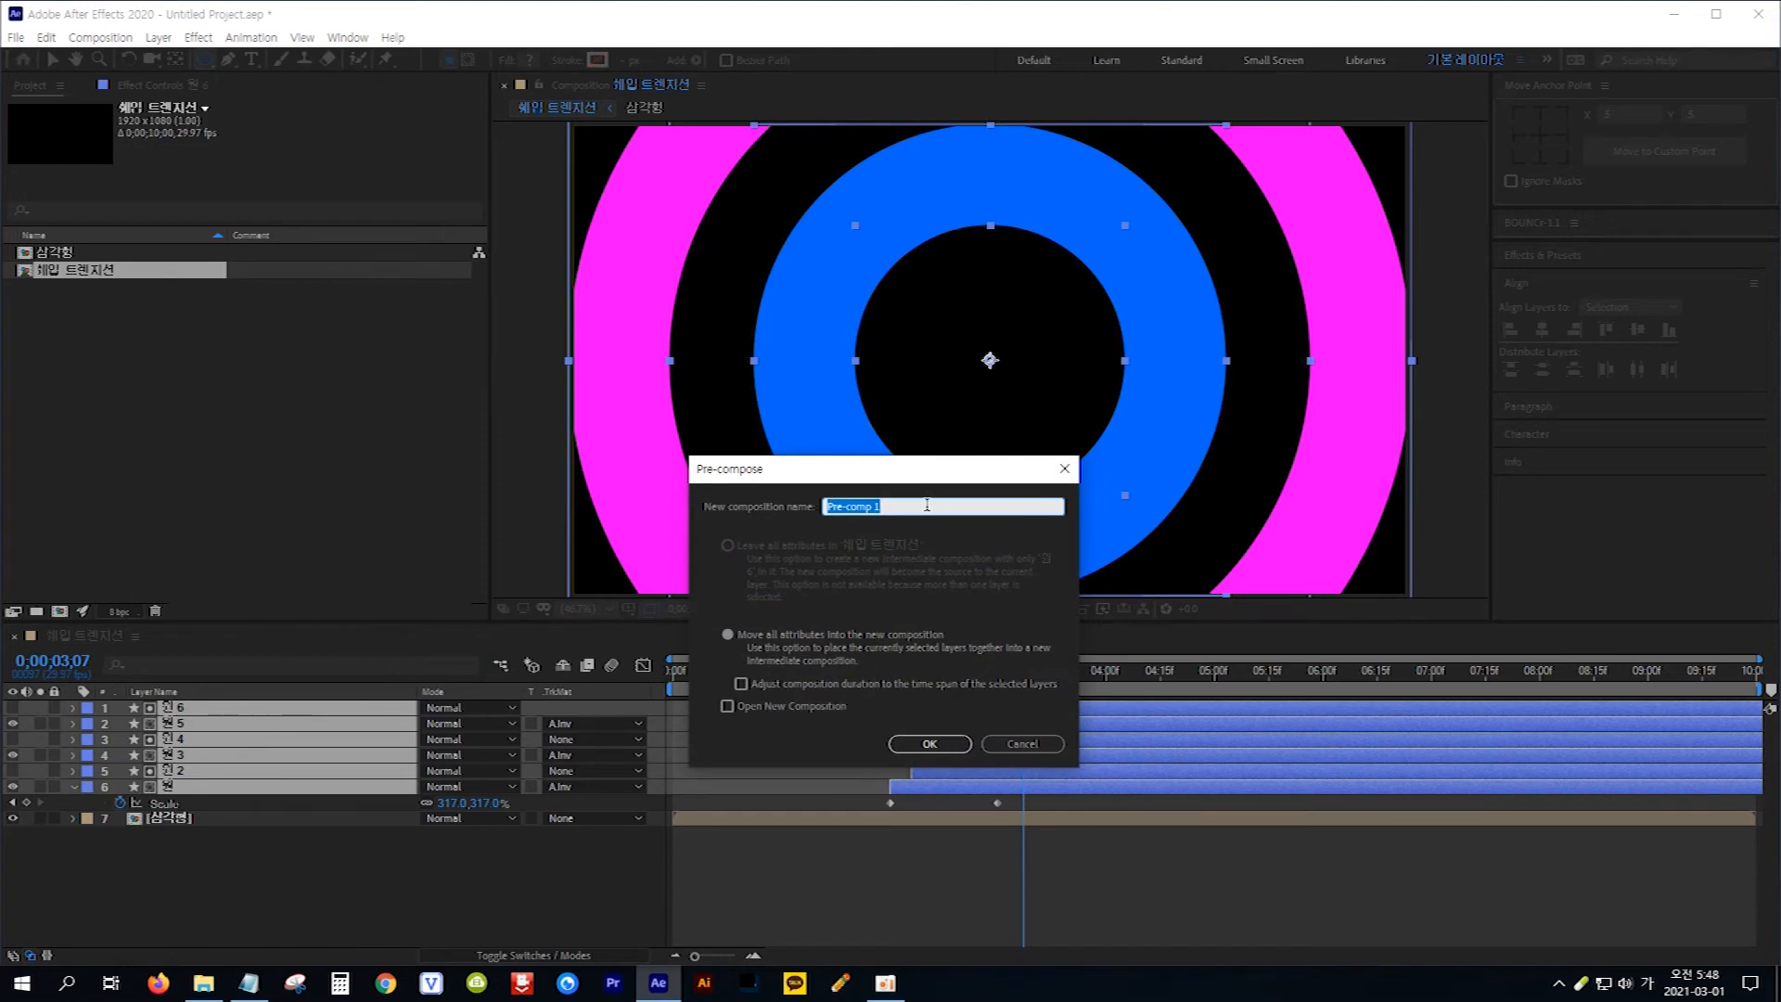
type("ㅇ")
left_click(933, 737)
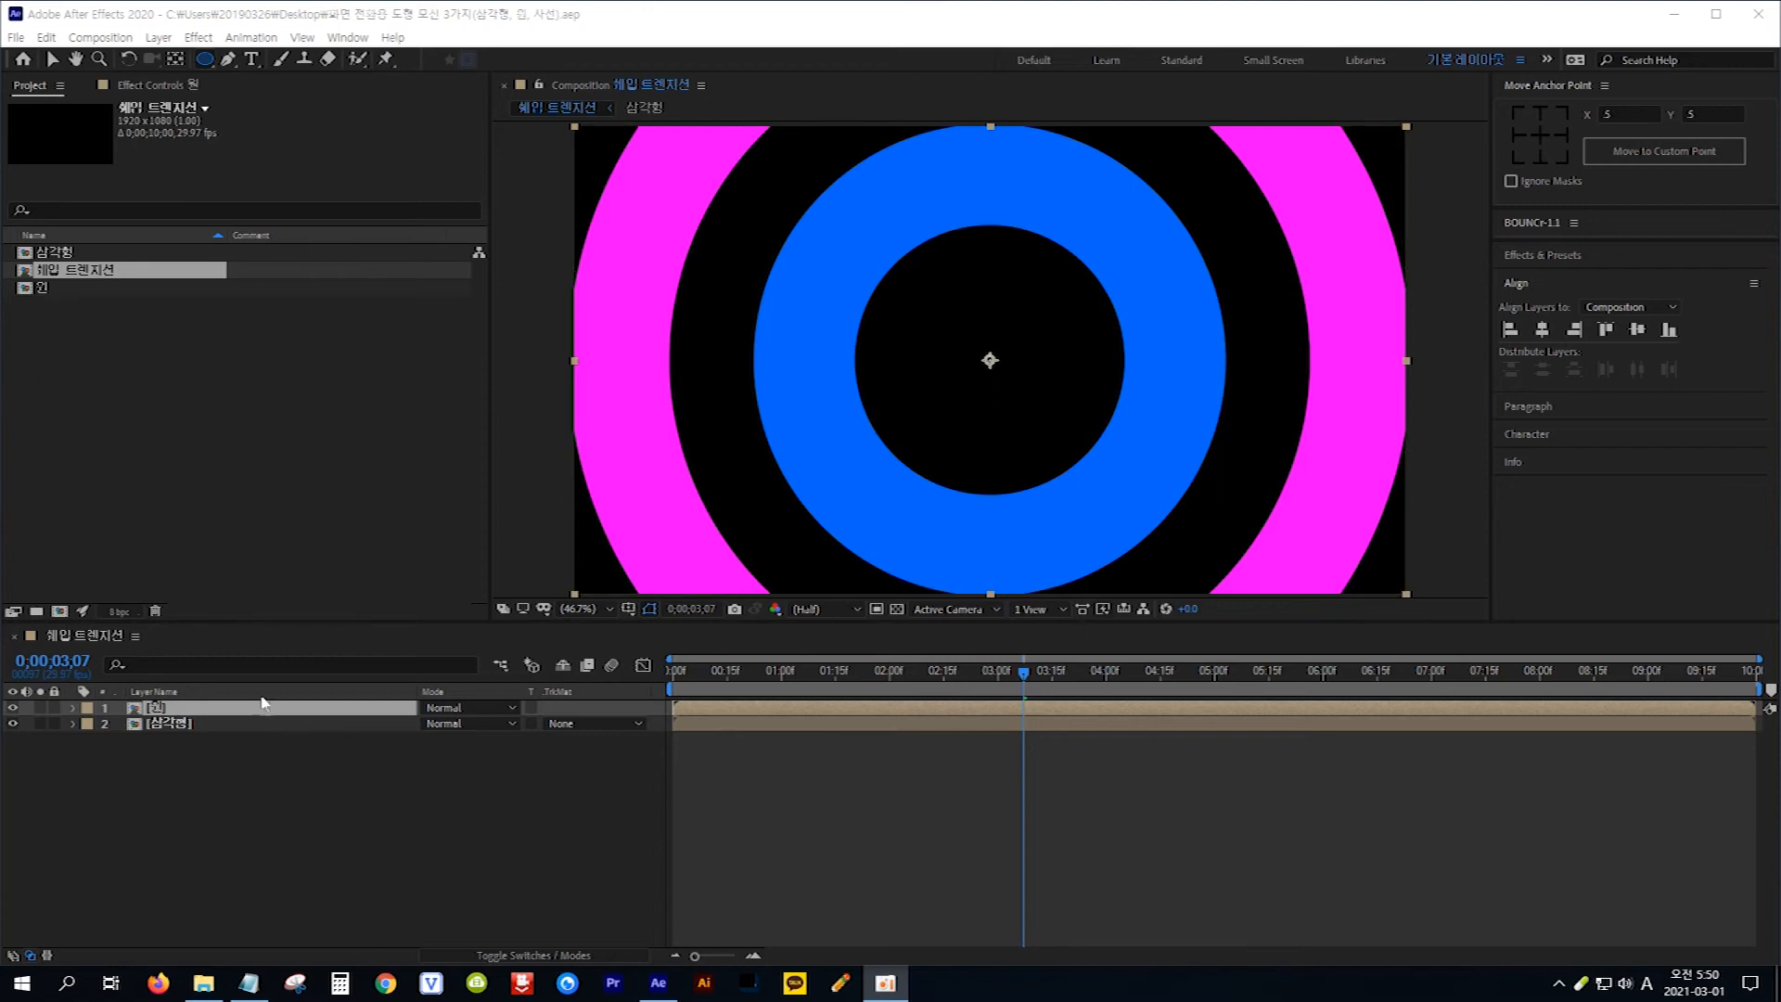
left_click(315, 785)
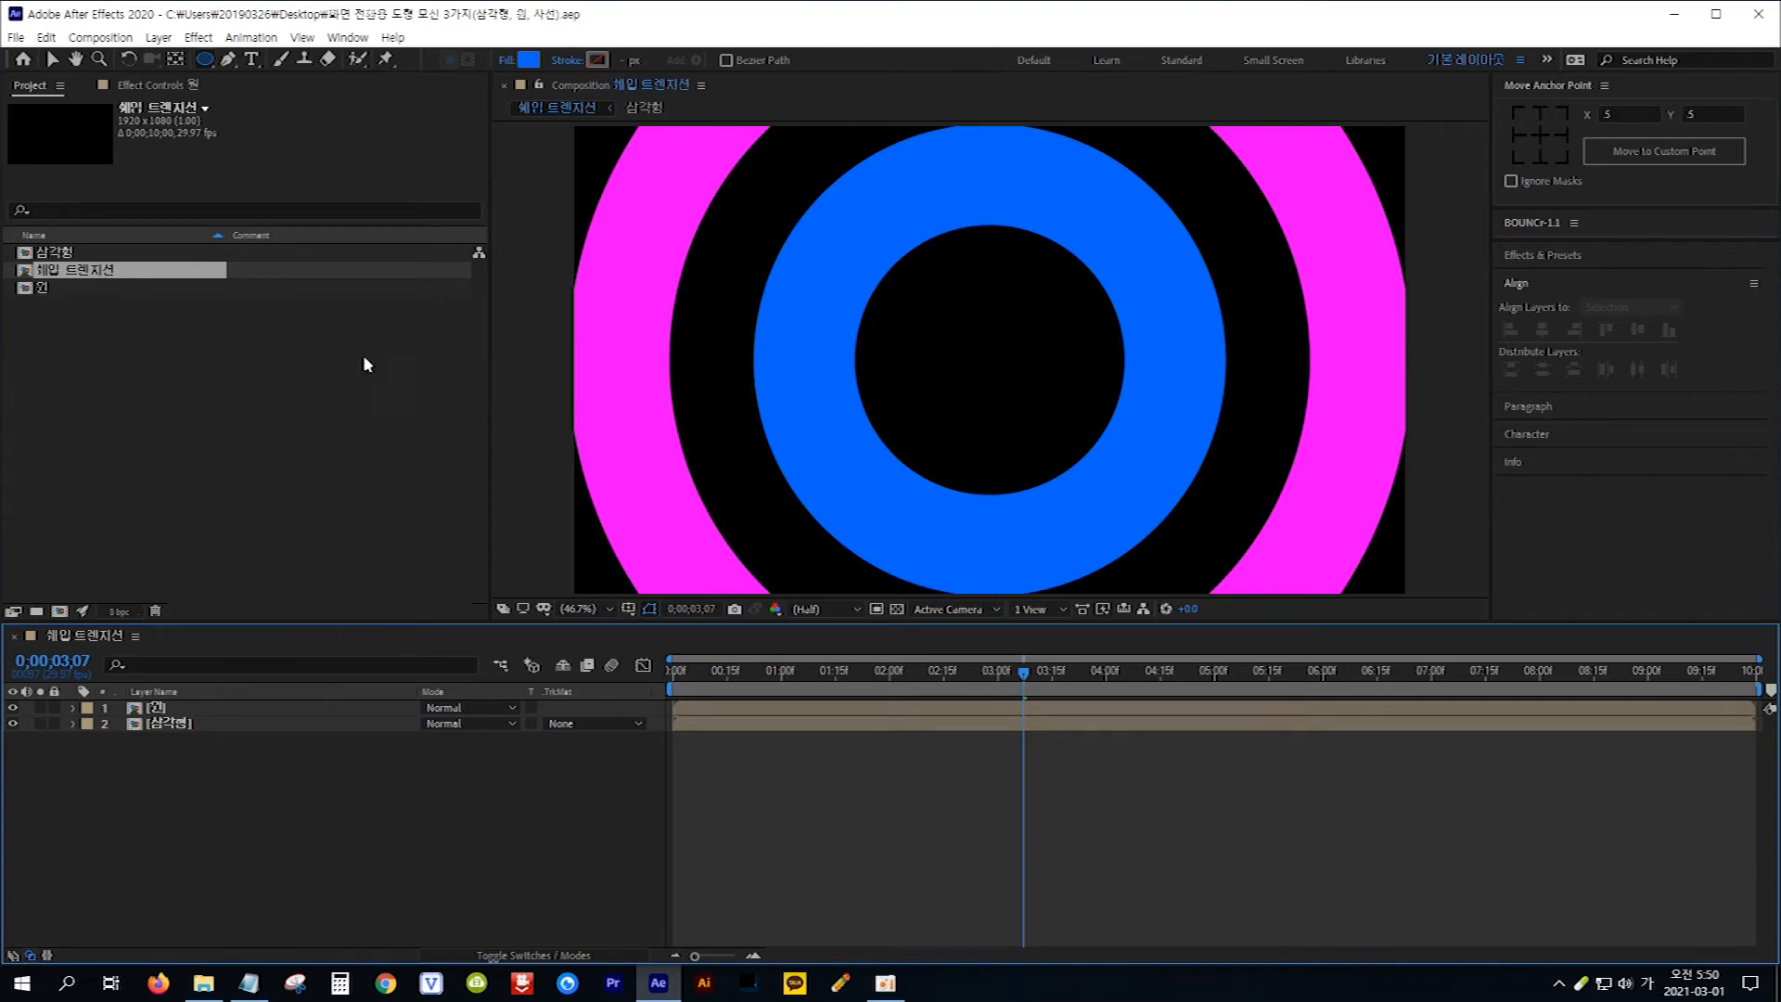
Draw a diagonal Pen path from the frame's upper-left corner to its lower-right corner and extend its upper-left end just outside the frame.
left_click(229, 61)
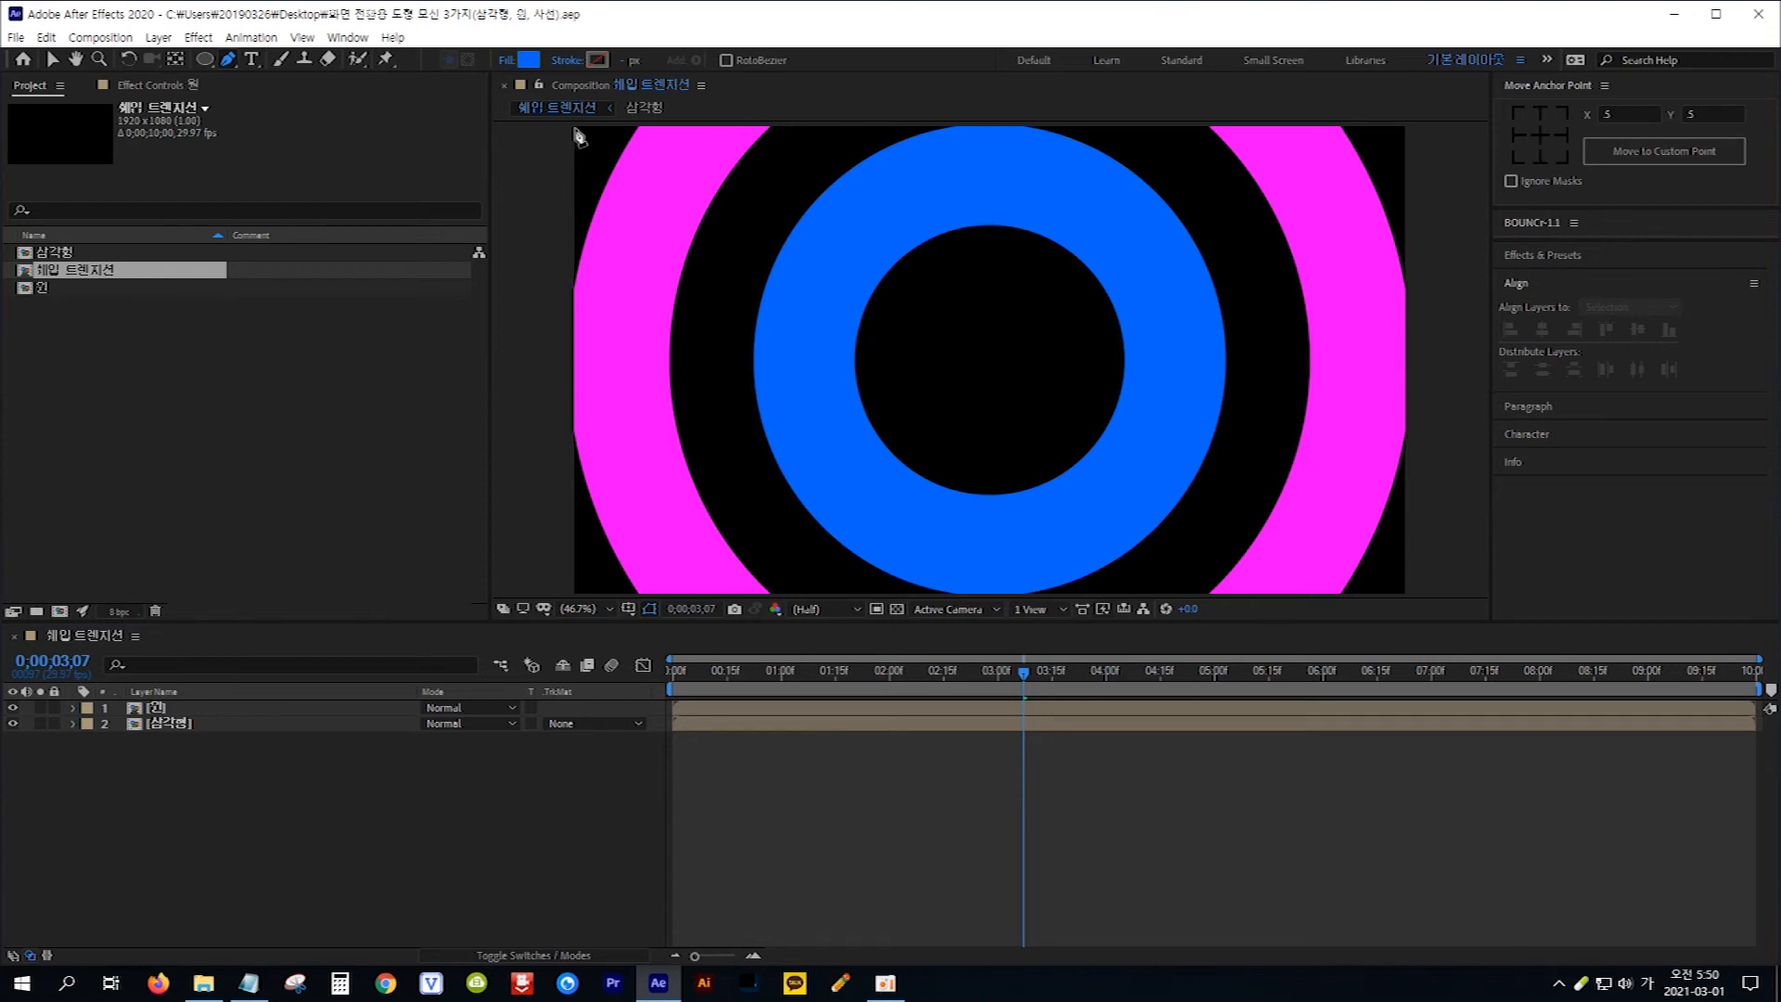
left_click(574, 129)
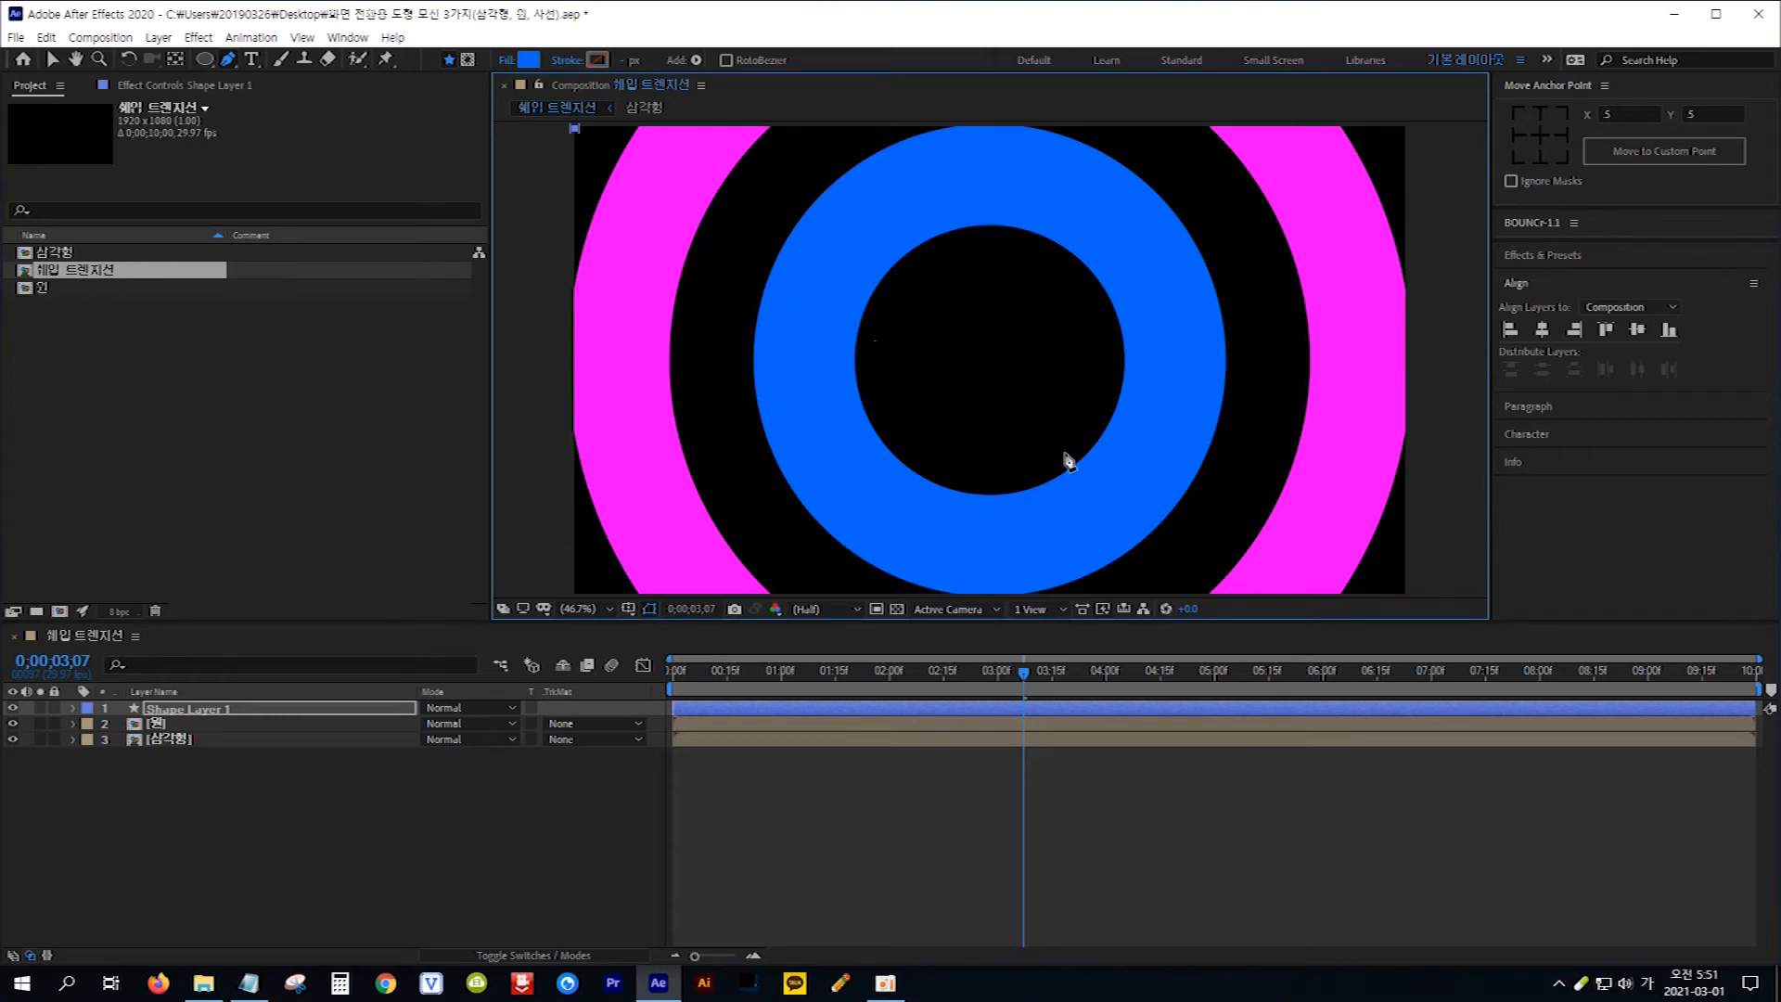
left_click(1404, 594)
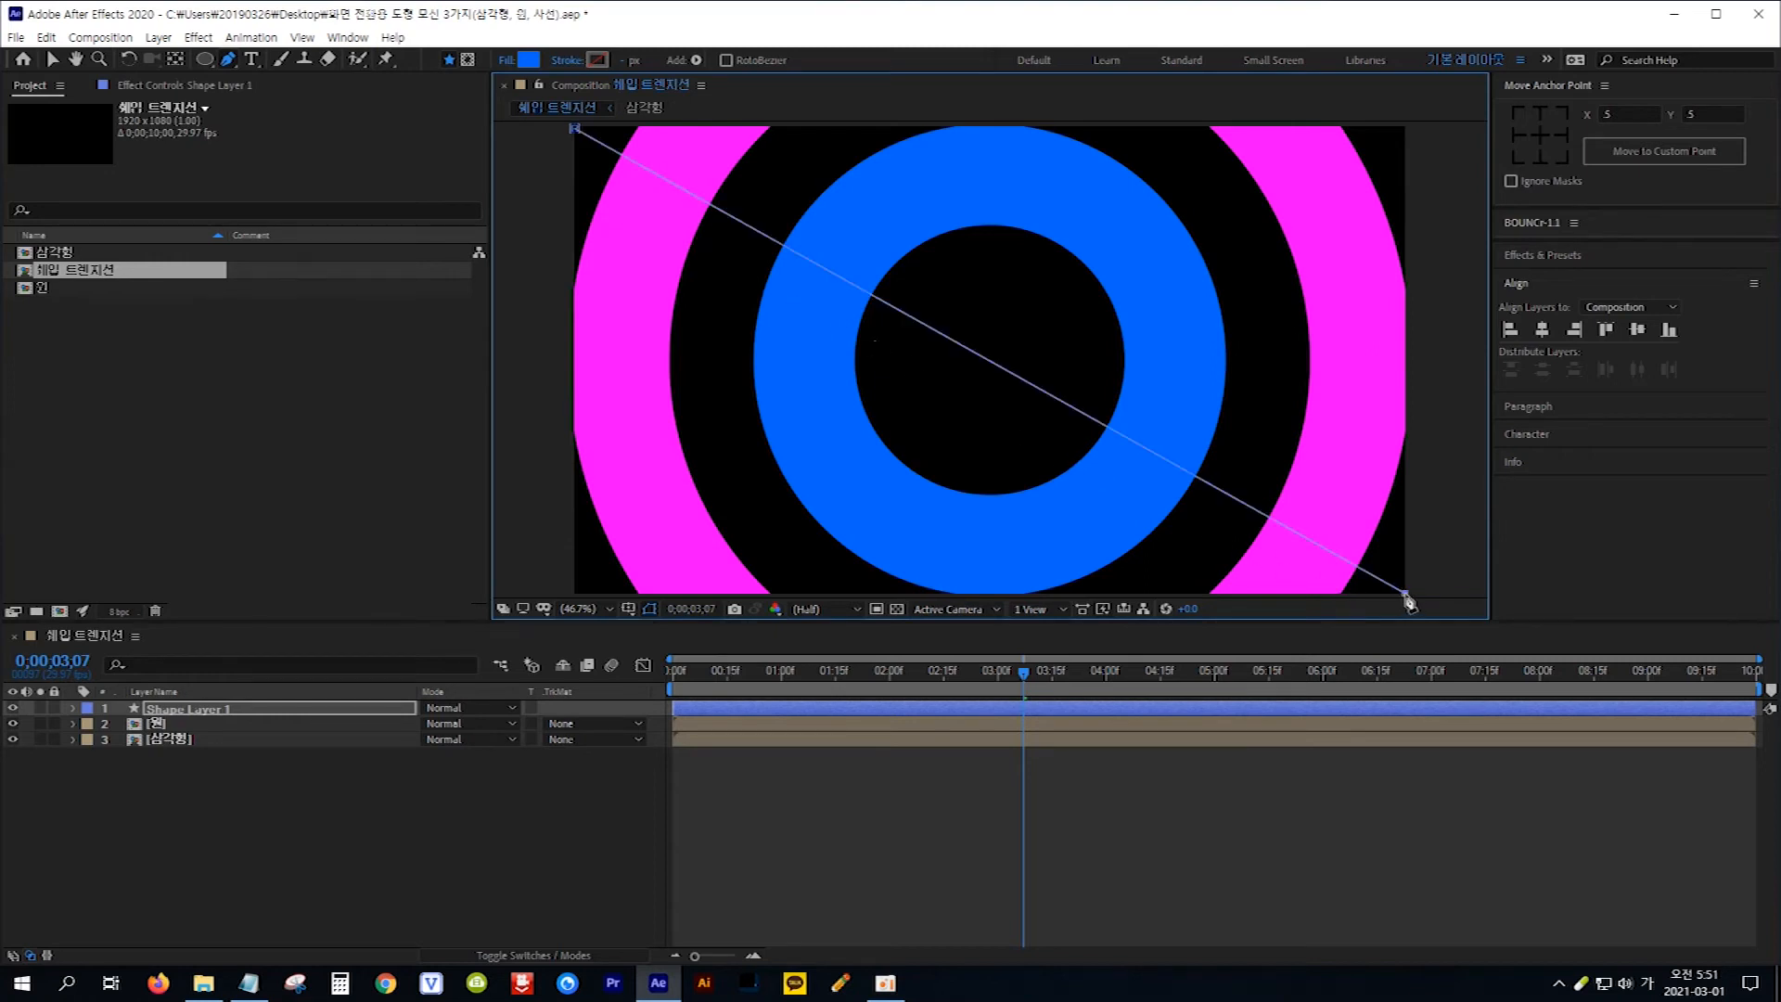
left_click(53, 59)
left_click(576, 135)
left_click_drag(574, 130, 559, 122)
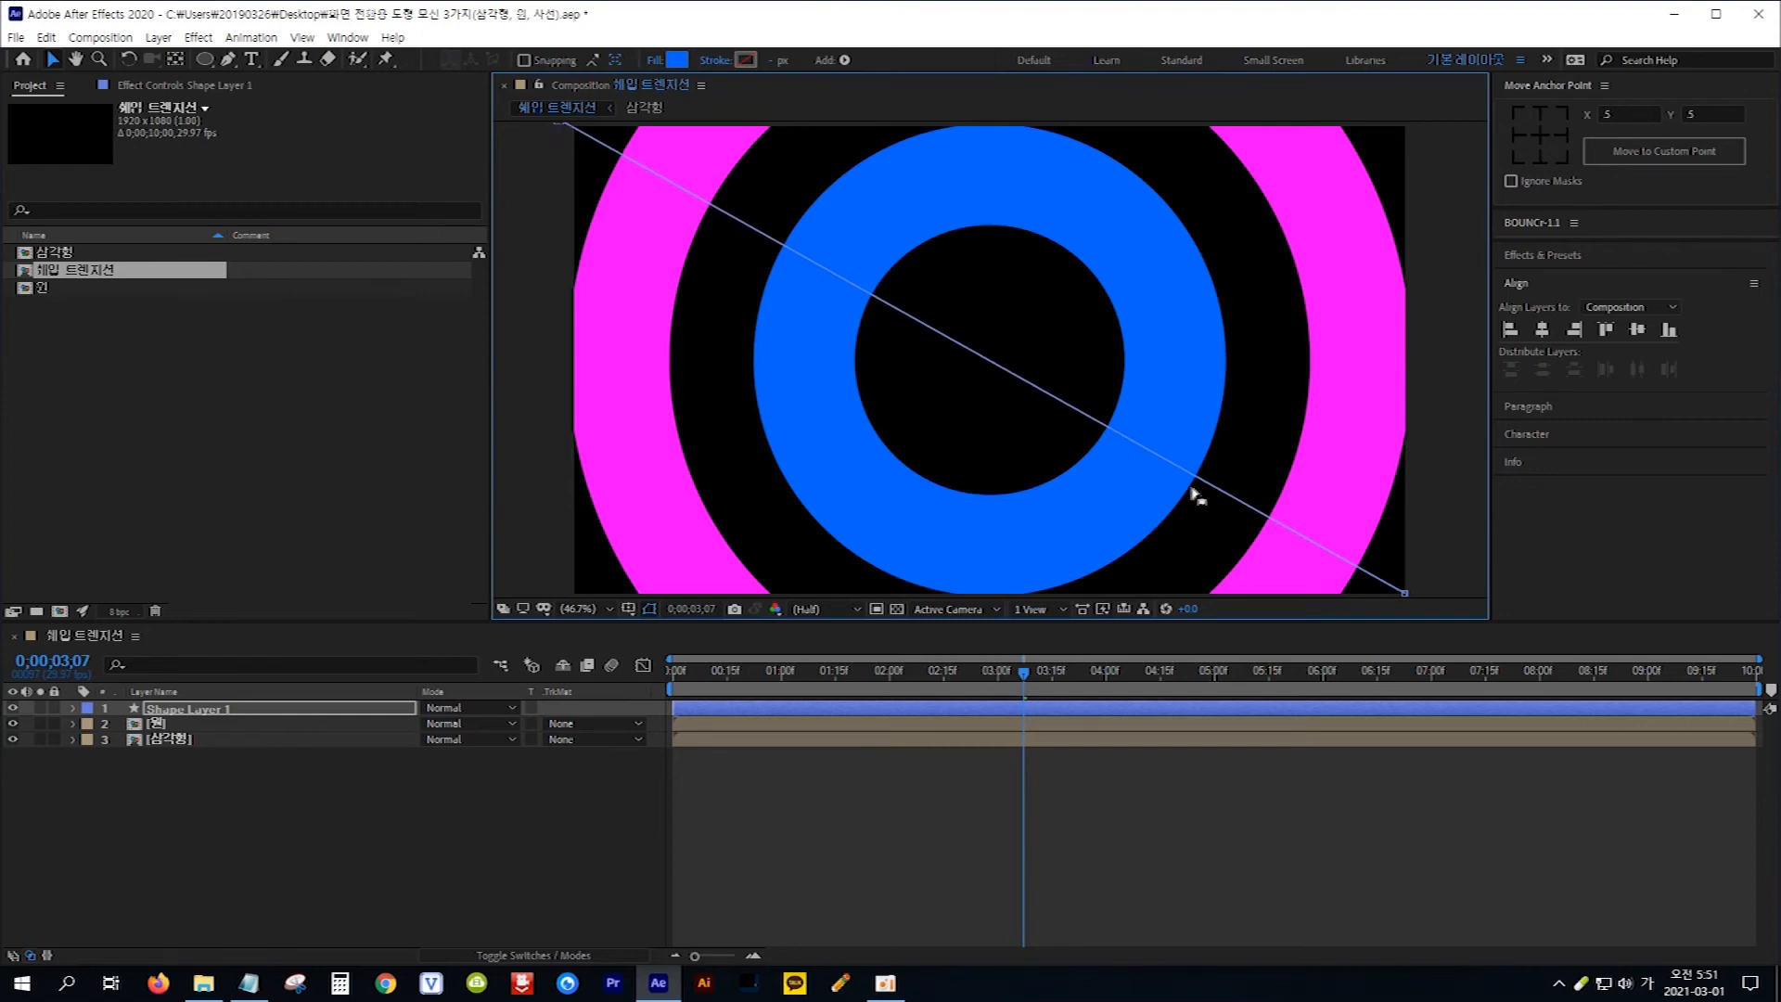
Extend the diagonal path's lower-right end just outside the frame and, at the composition start, set the shape's fill to None.
left_click_drag(1406, 597, 1427, 611)
key("Home")
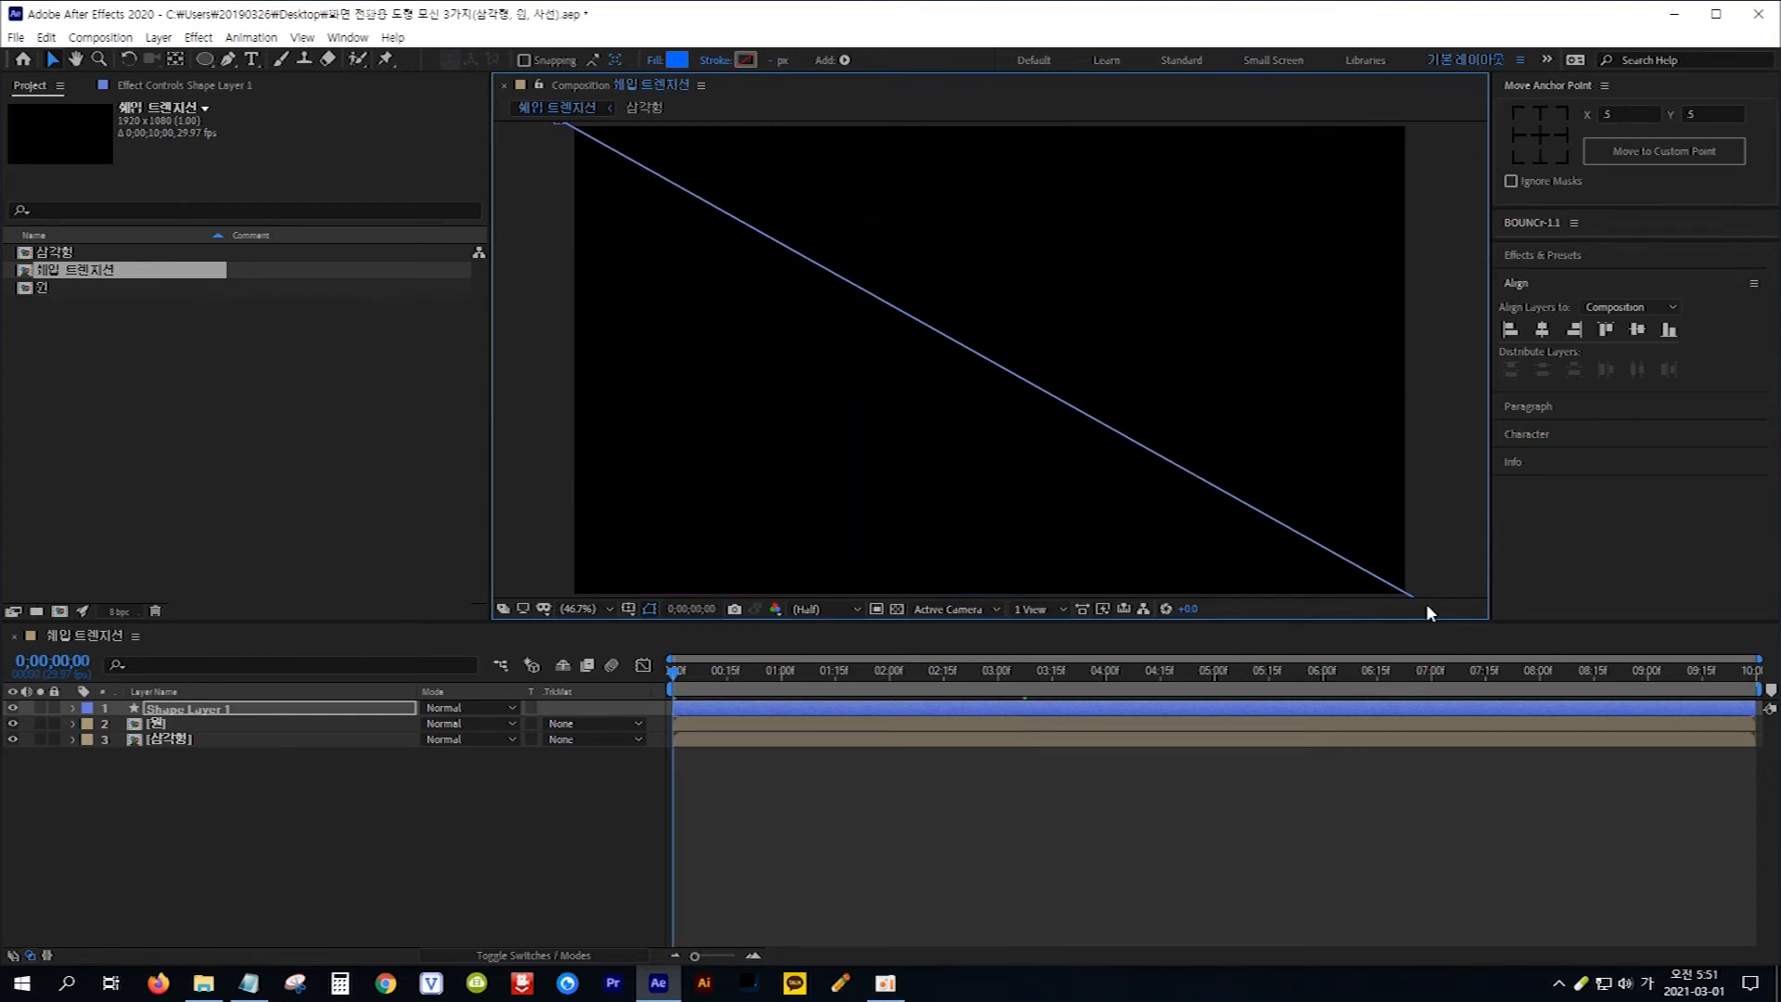
left_click(653, 61)
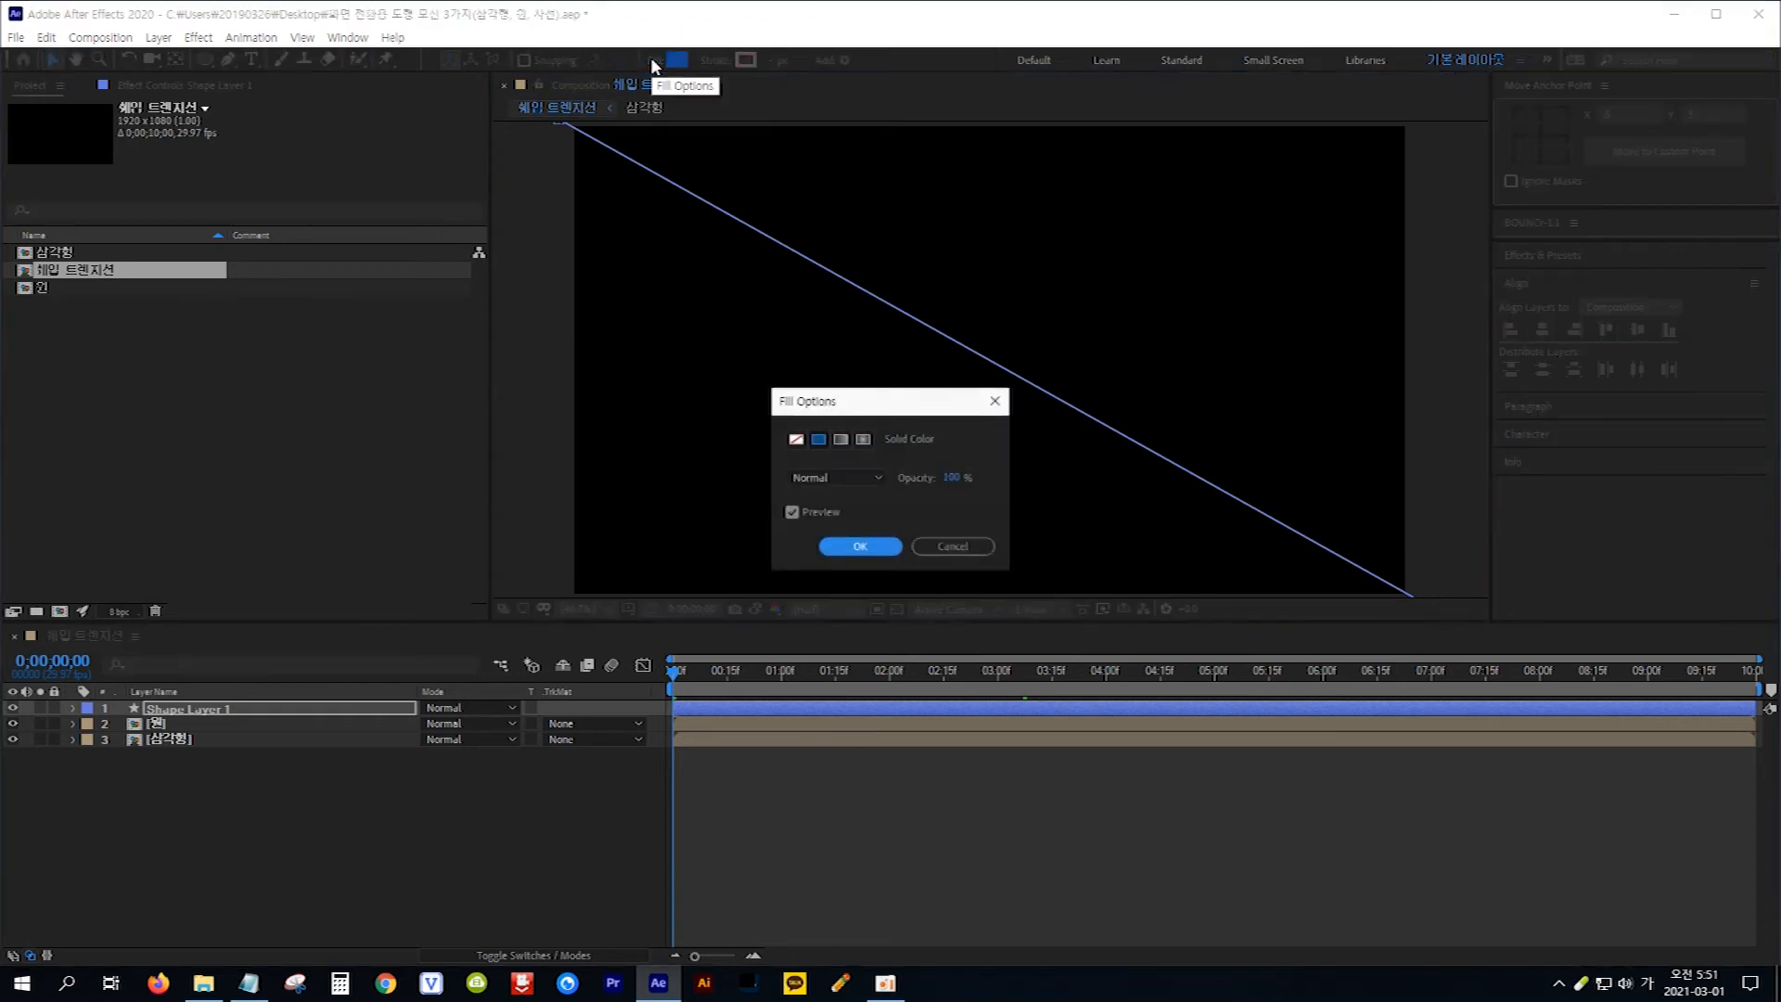
left_click(796, 443)
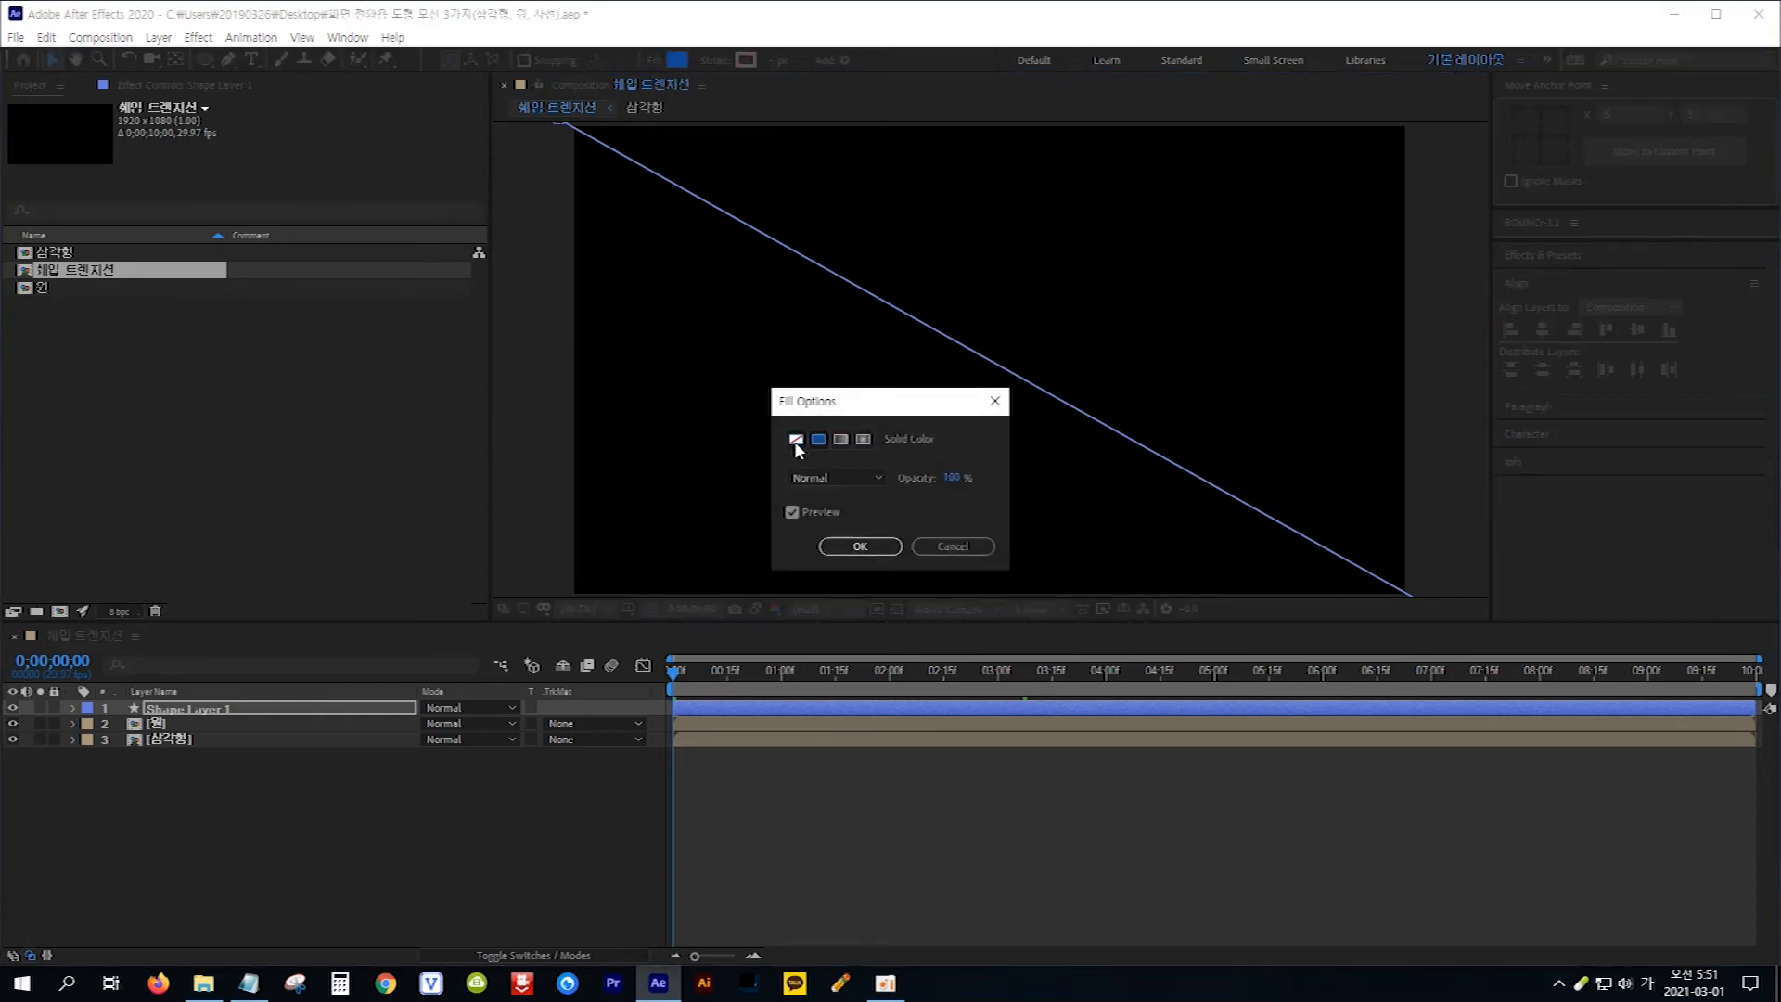
left_click(850, 547)
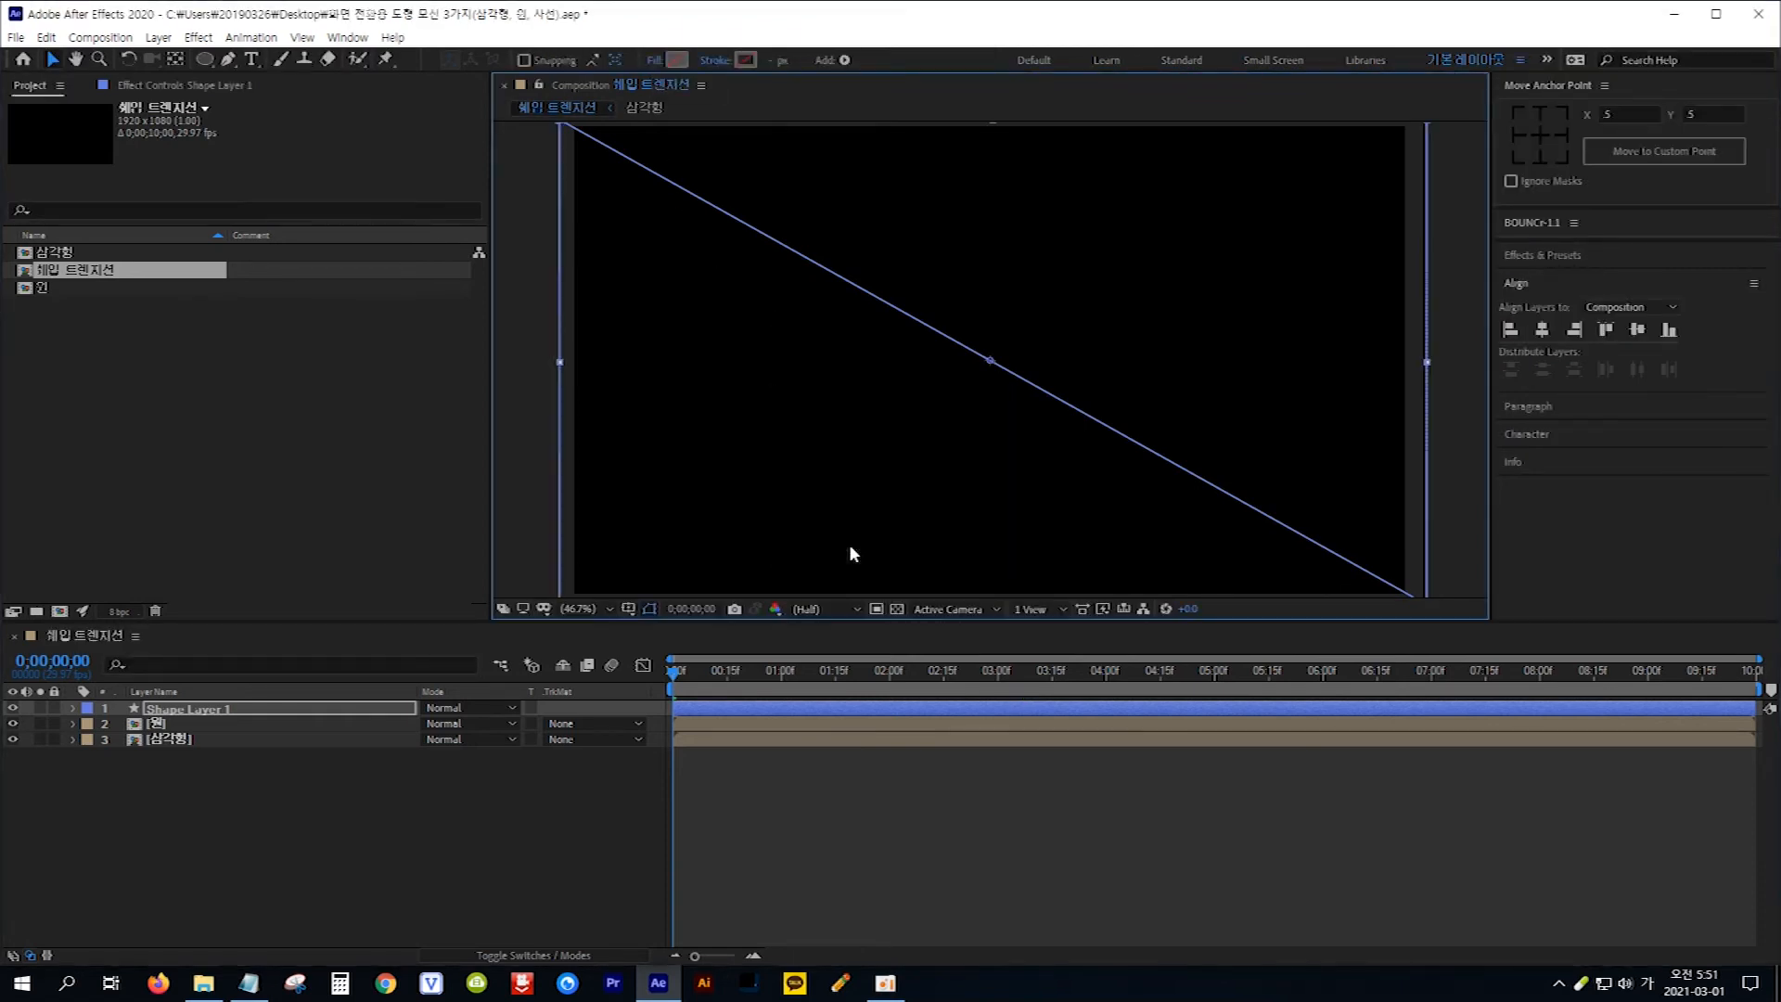
Give the diagonal line an orange stroke with a width of 6 px.
left_click(745, 61)
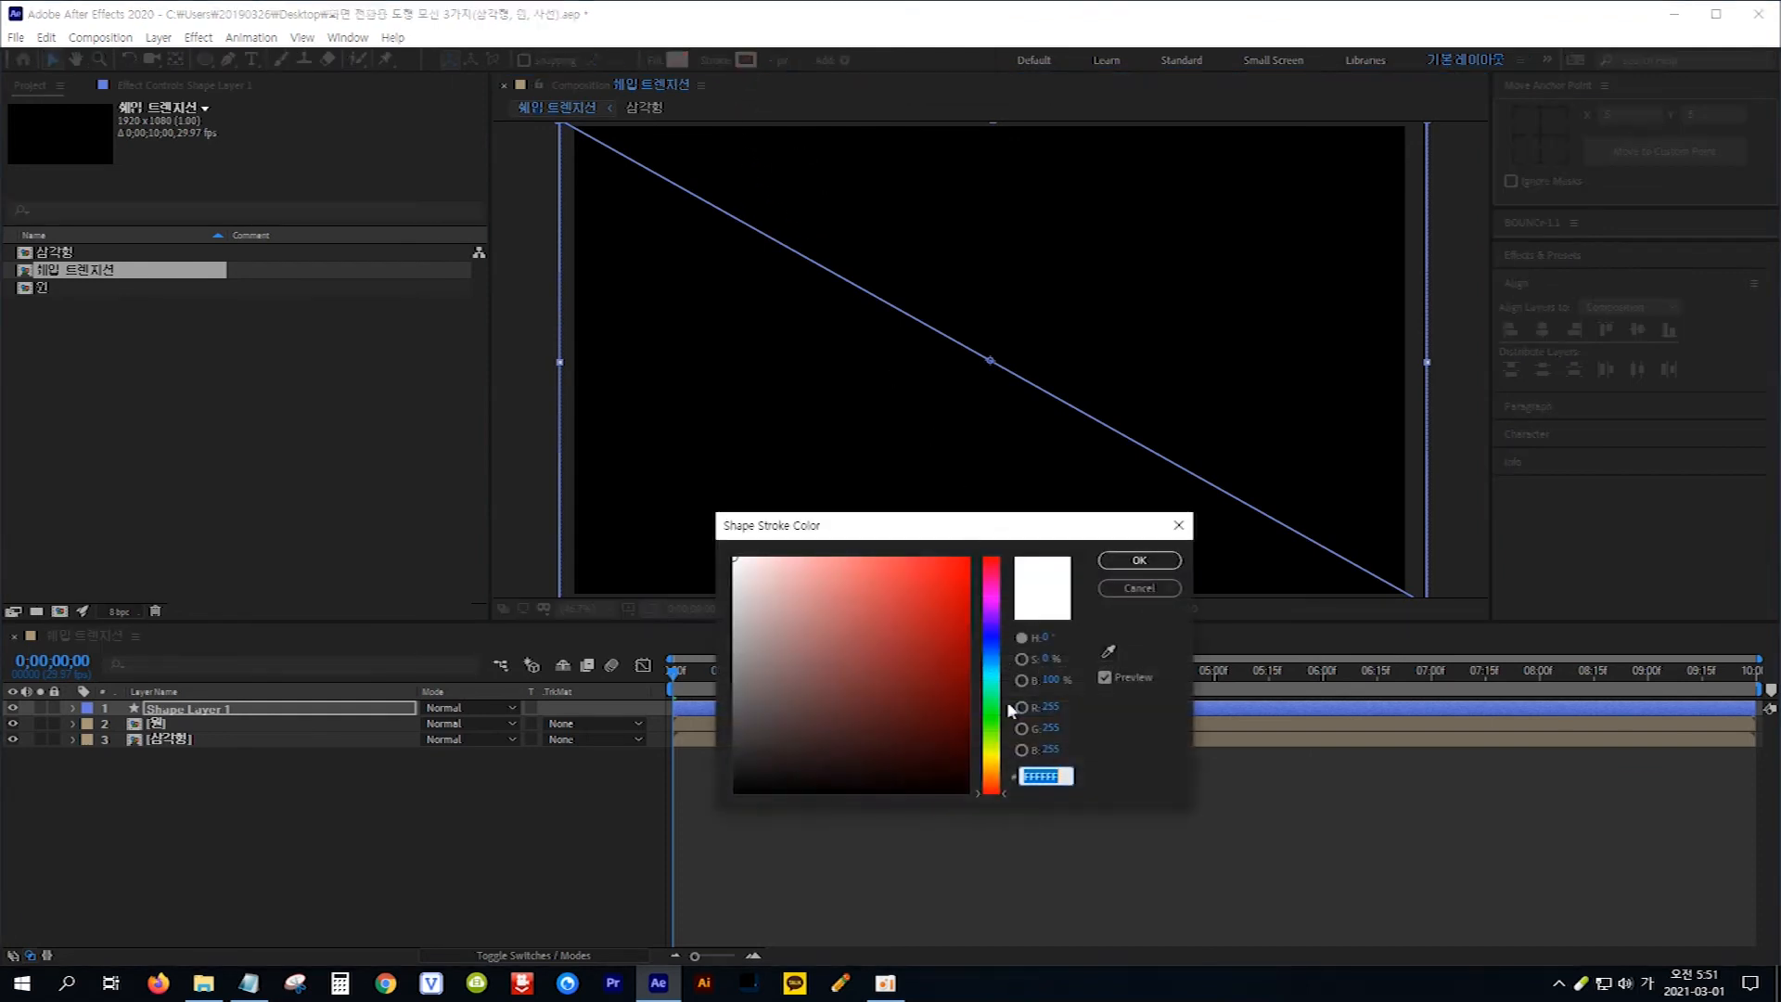
left_click(991, 771)
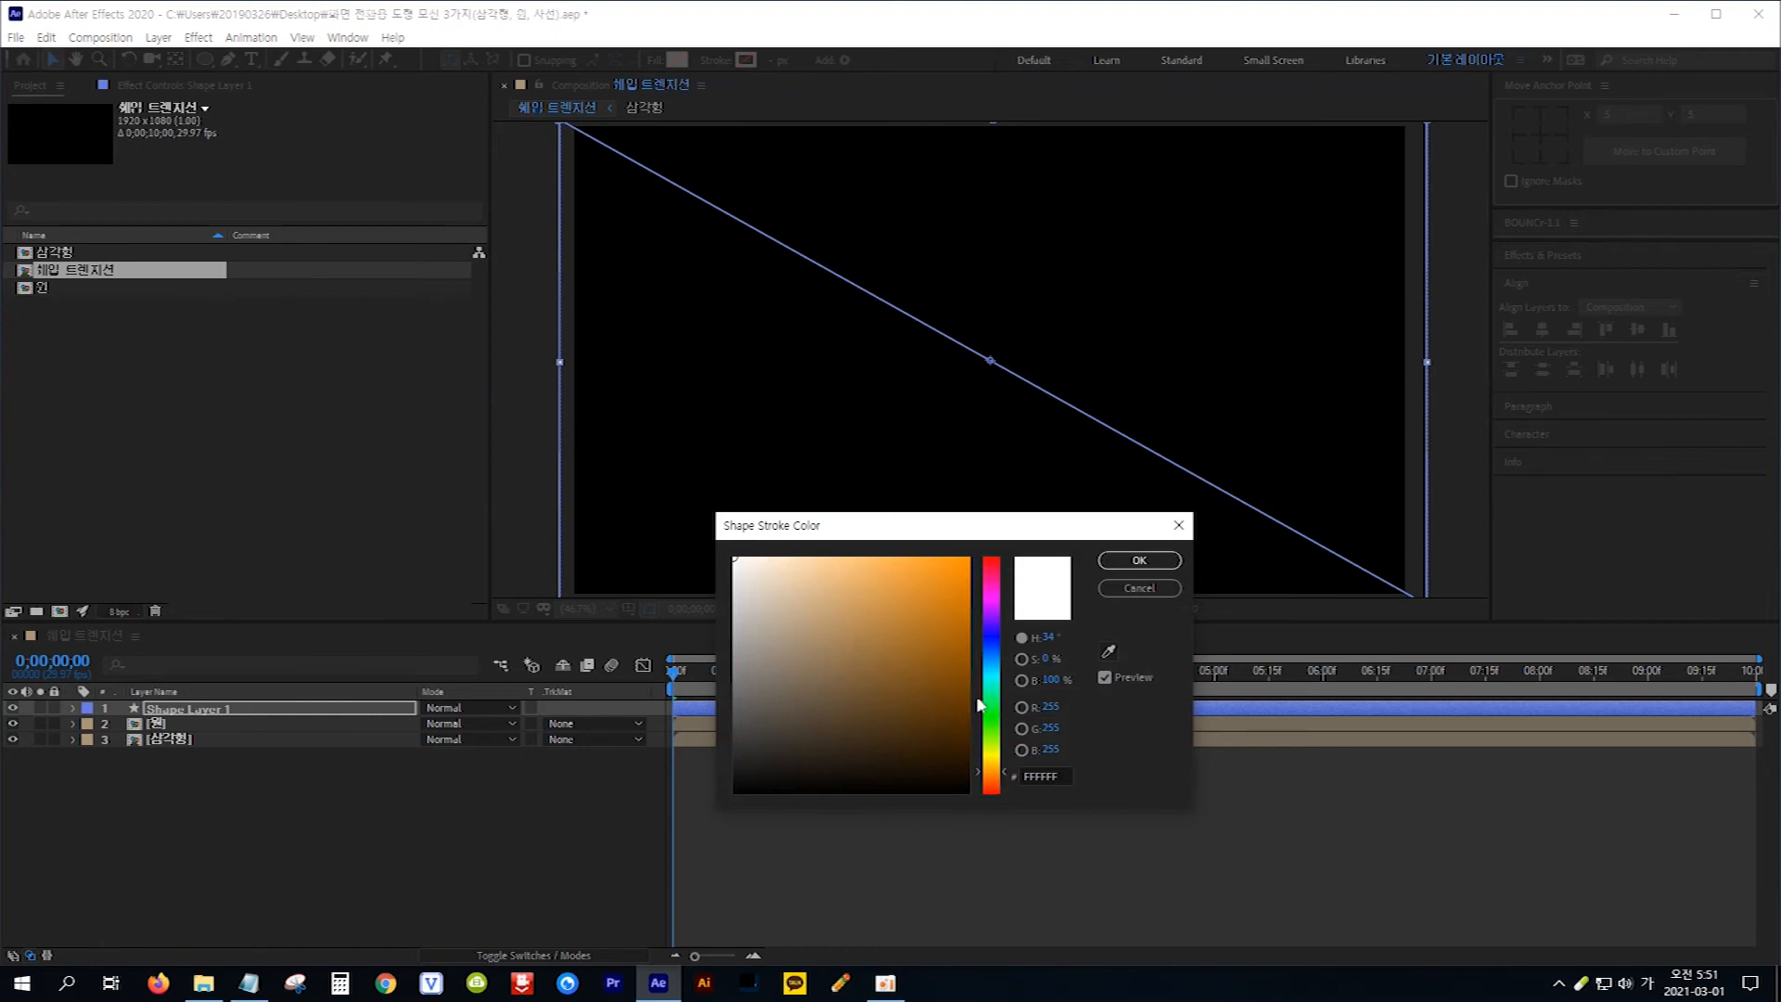
left_click(1139, 559)
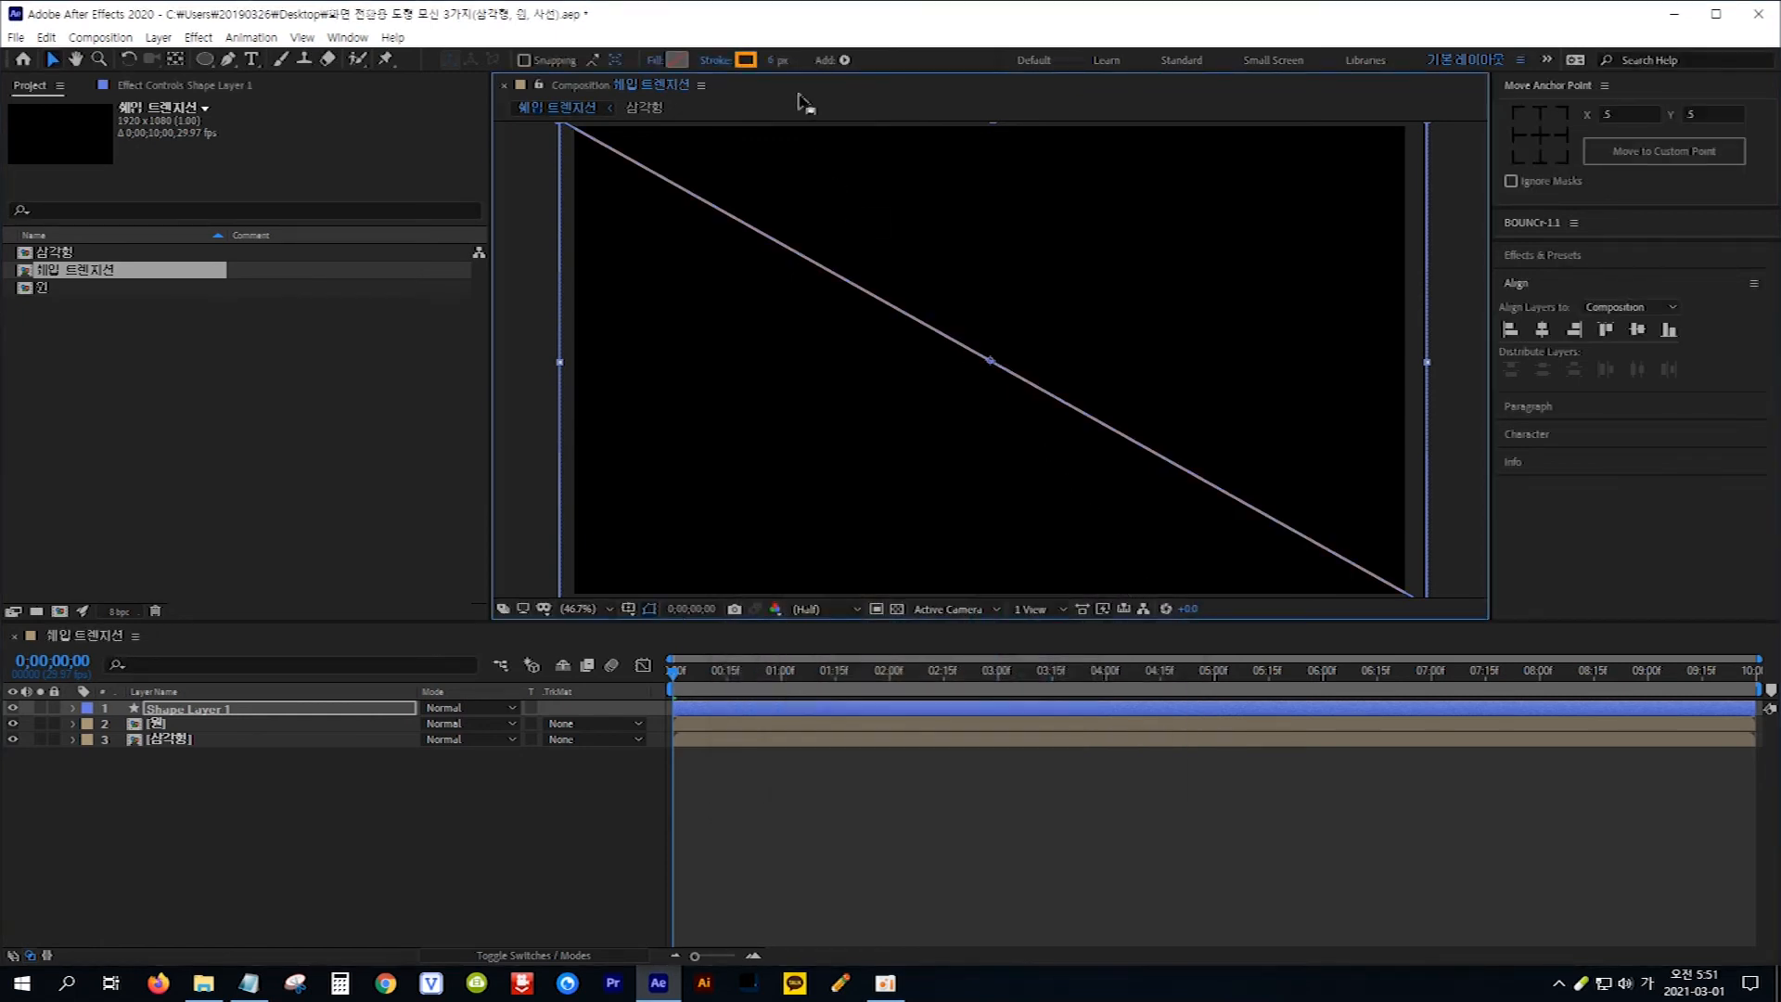
left_click(772, 61)
type("6")
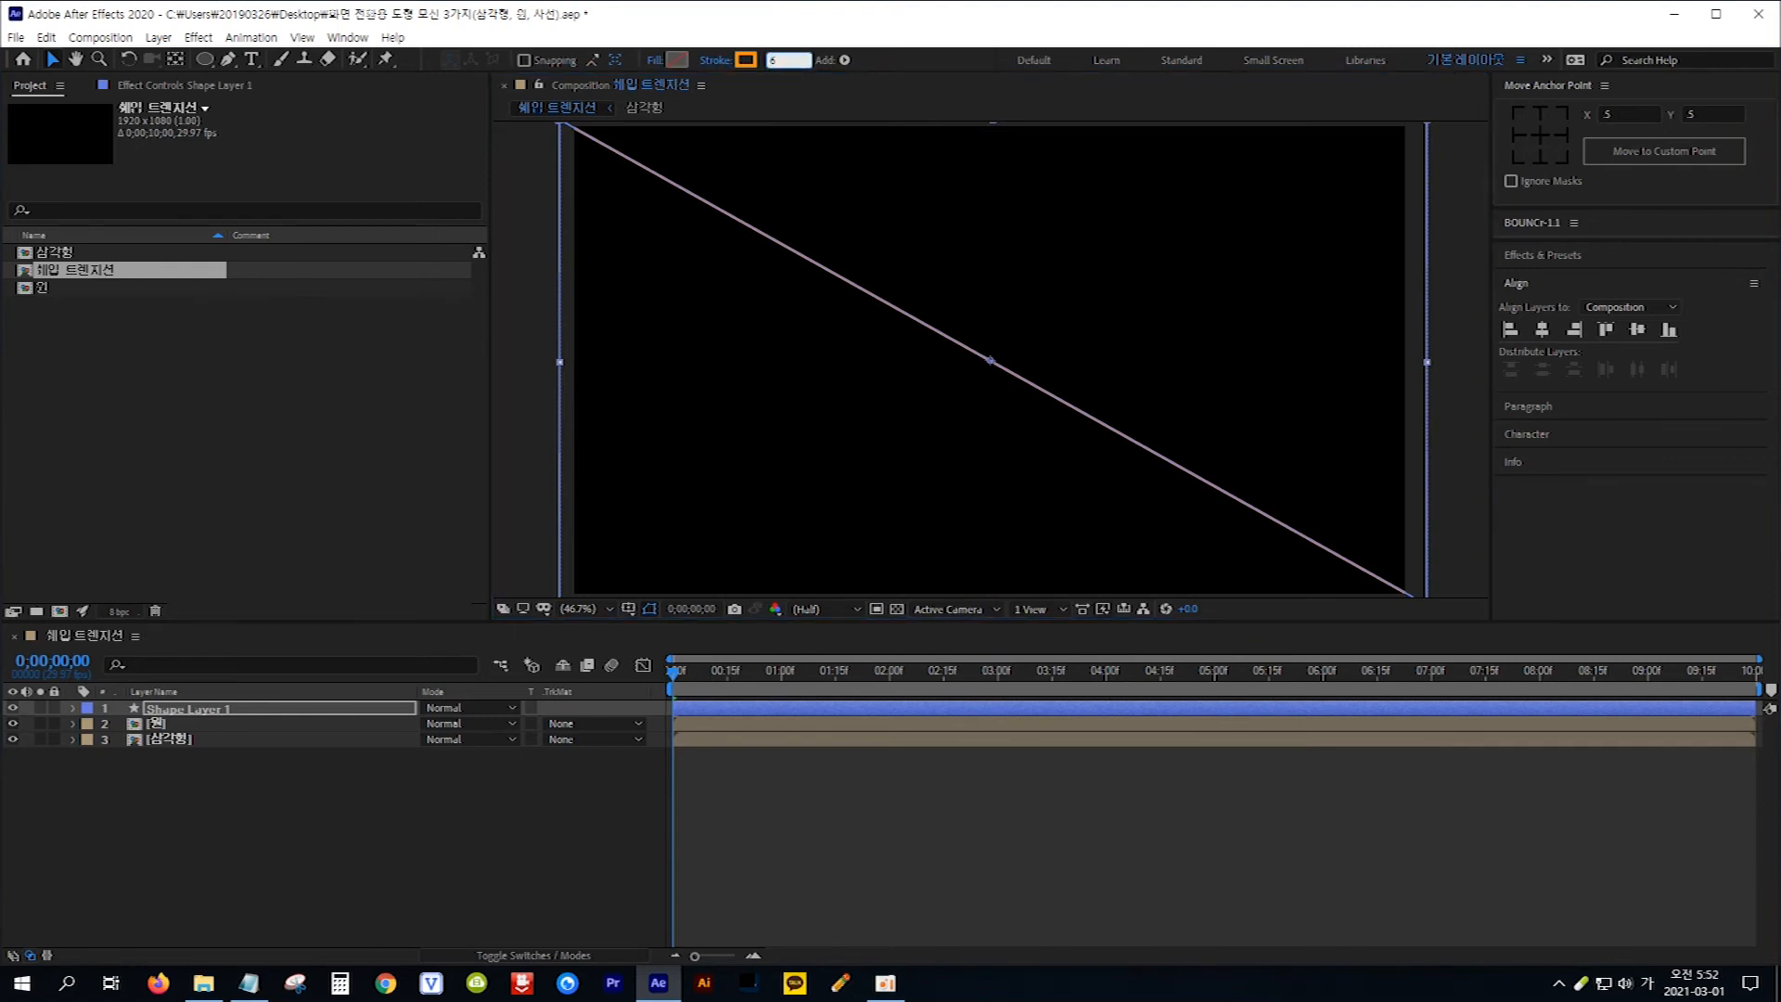
key("Return")
Rename the layer Shape Layer 1 as "대각선".
left_click(314, 708)
key("Return")
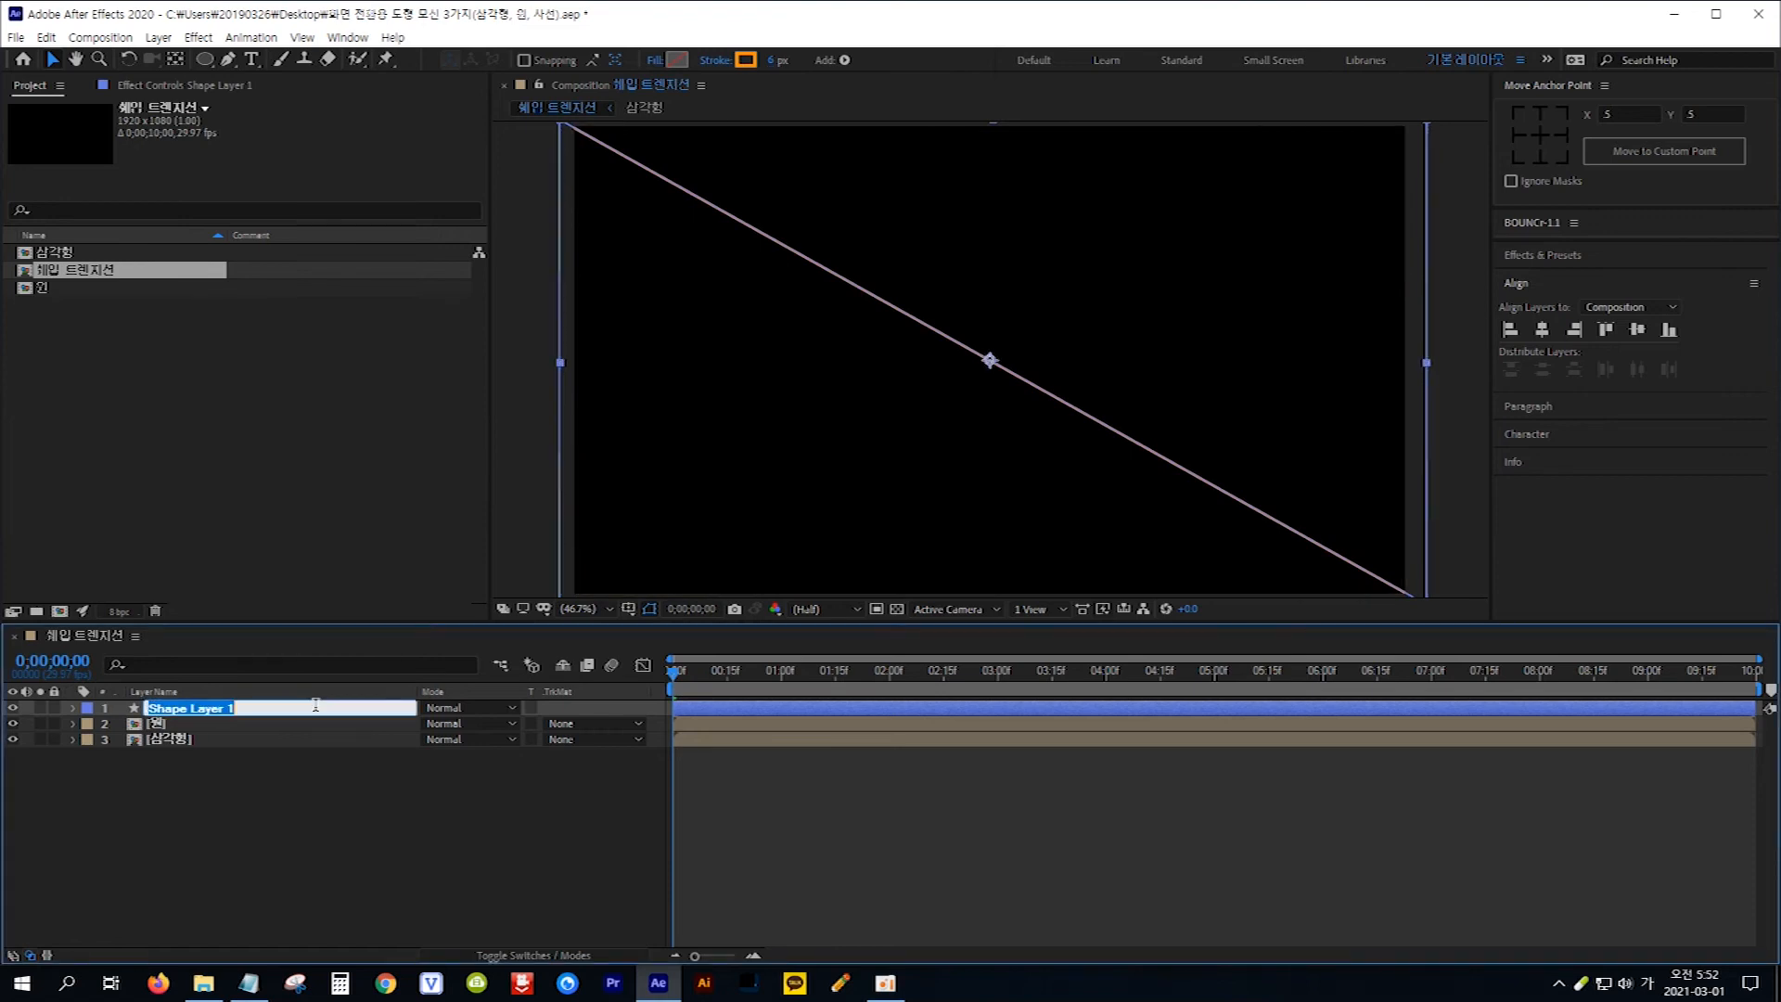
type("대각서")
key("Return")
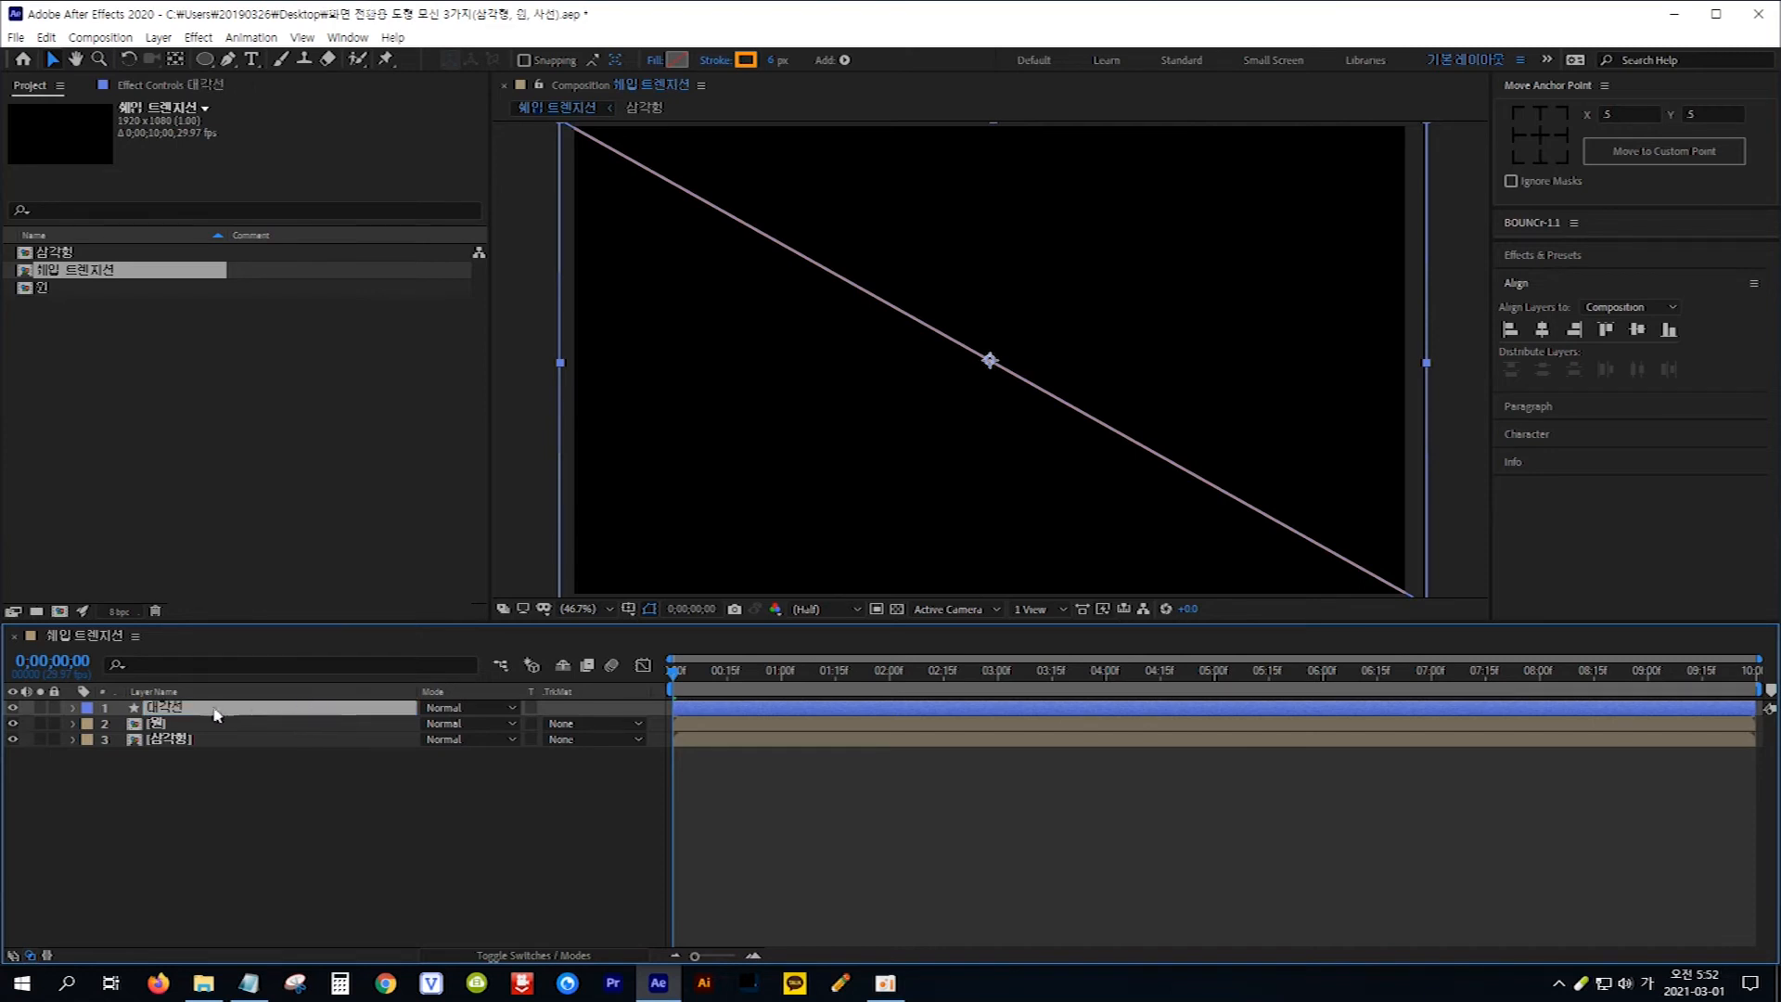
Set the Stroke Width of Stroke 1 in layer "대각선" to 0 and keyframe it at 0;00;00;00.
left_click(73, 706)
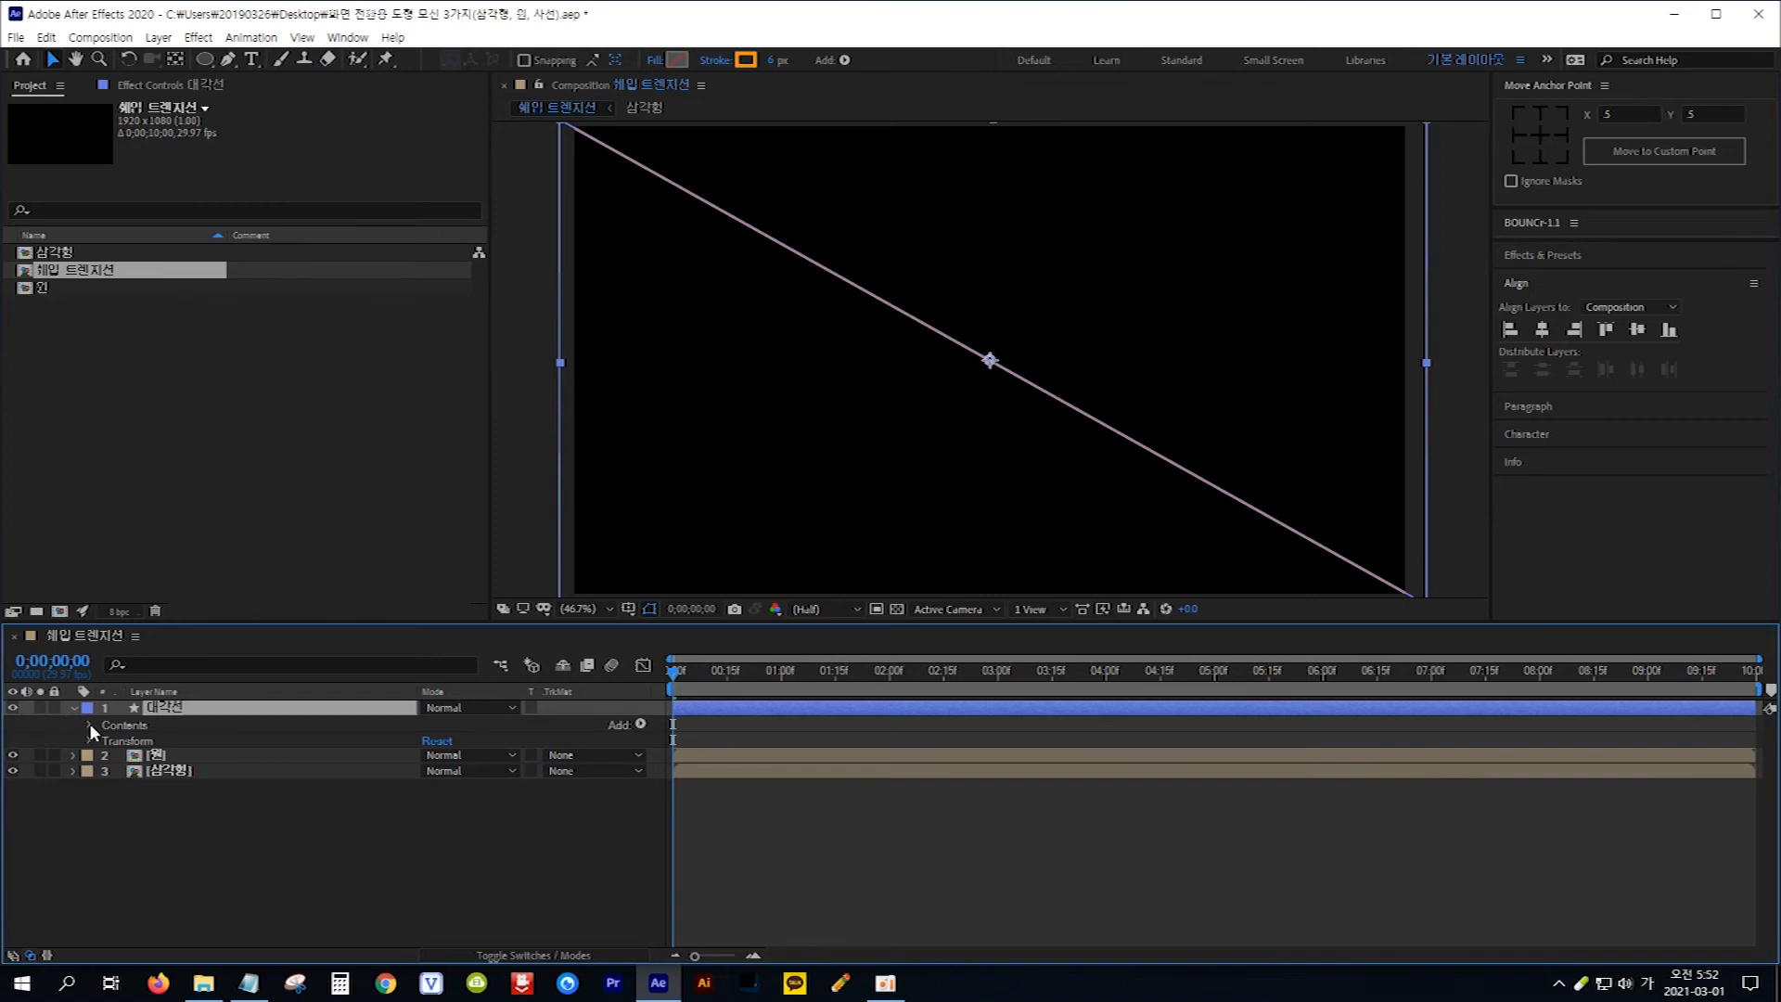
left_click(90, 725)
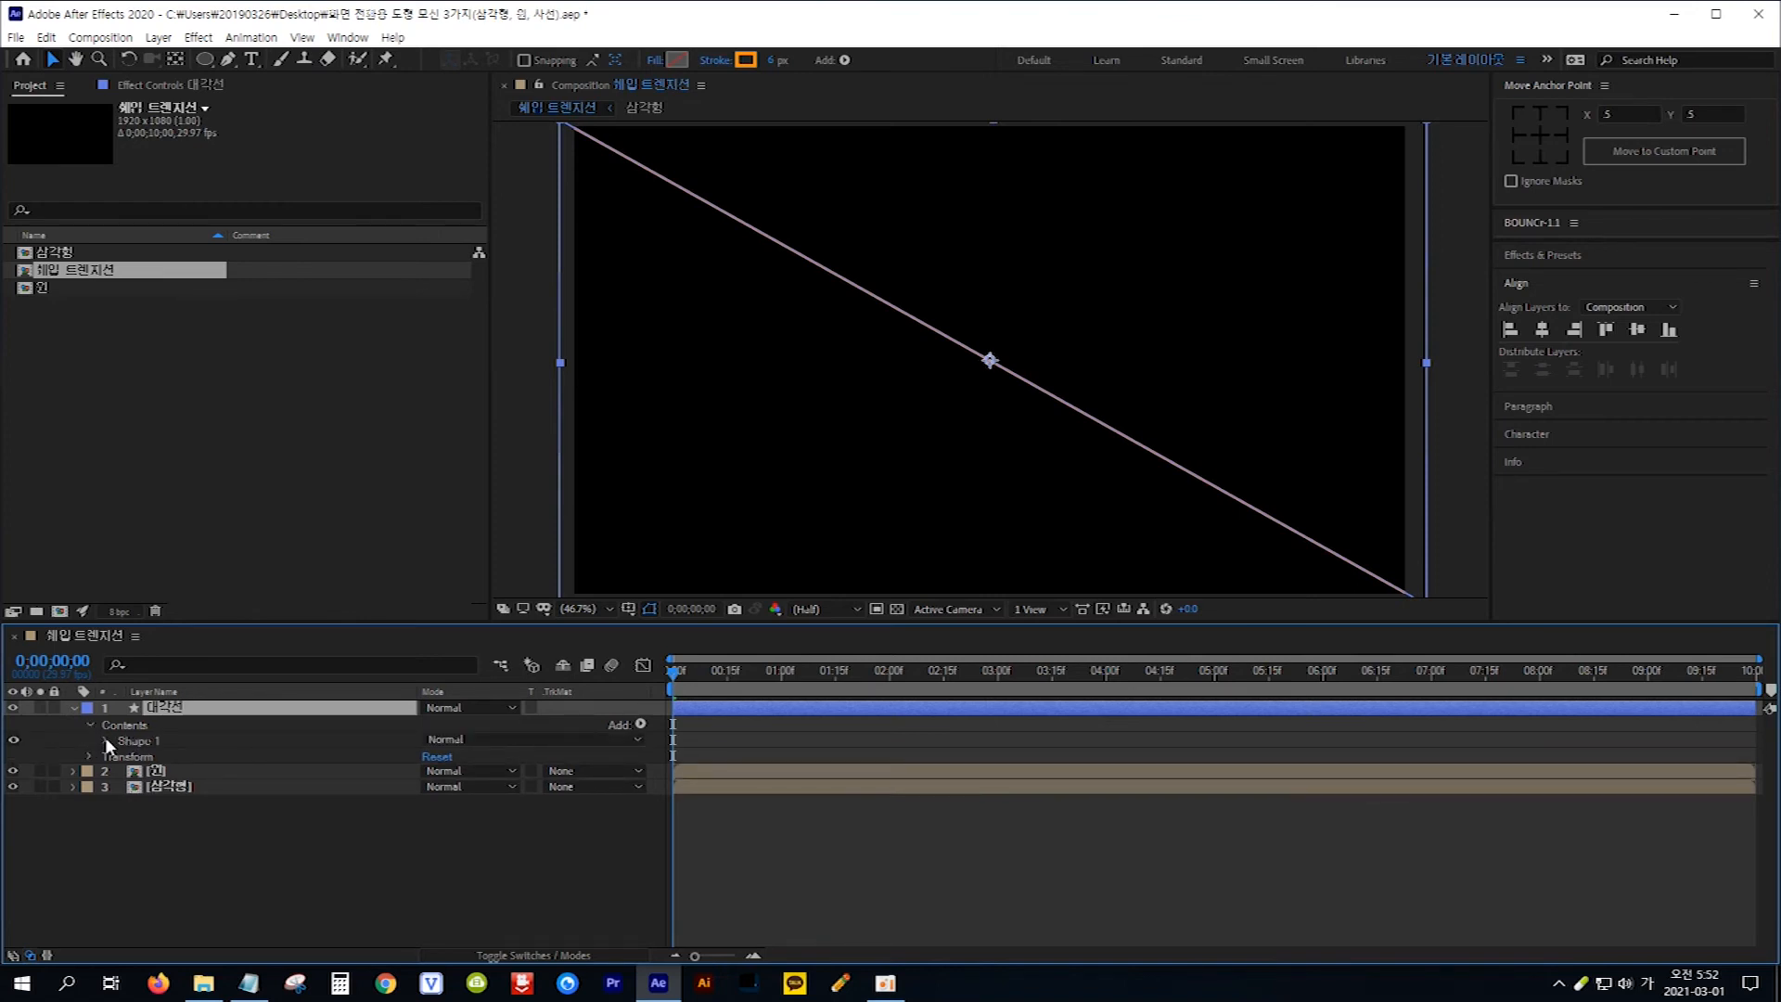
left_click(104, 741)
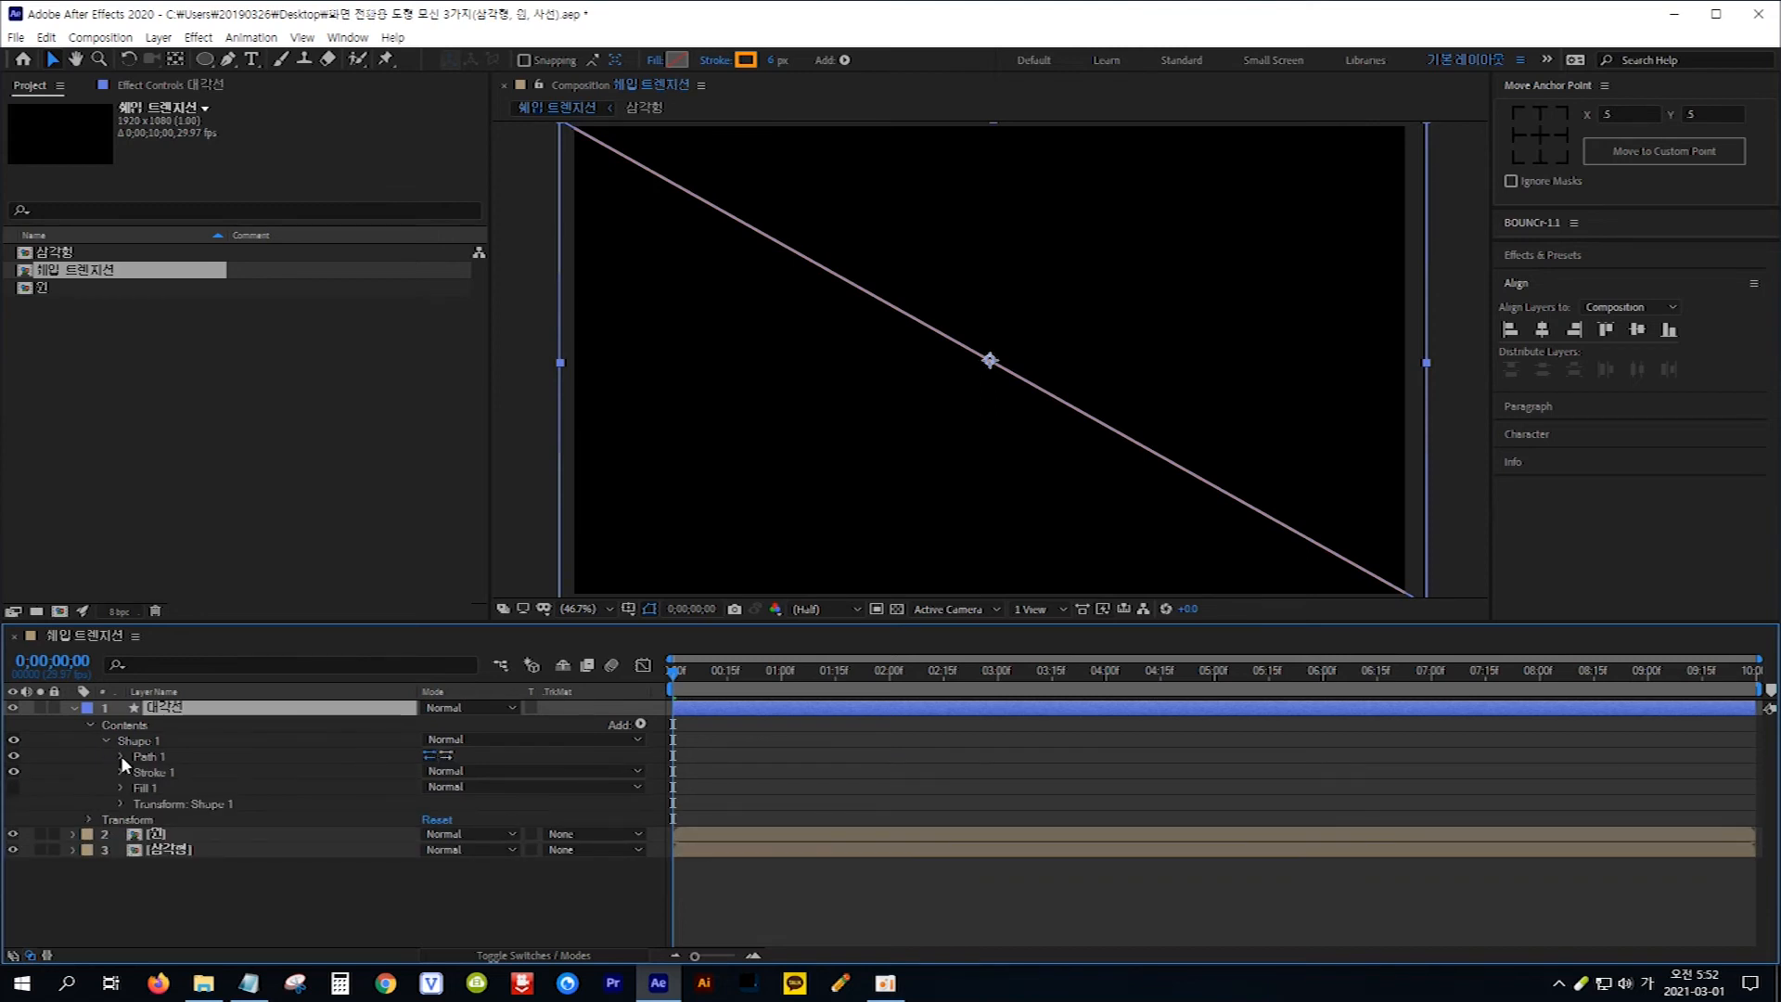
left_click(120, 756)
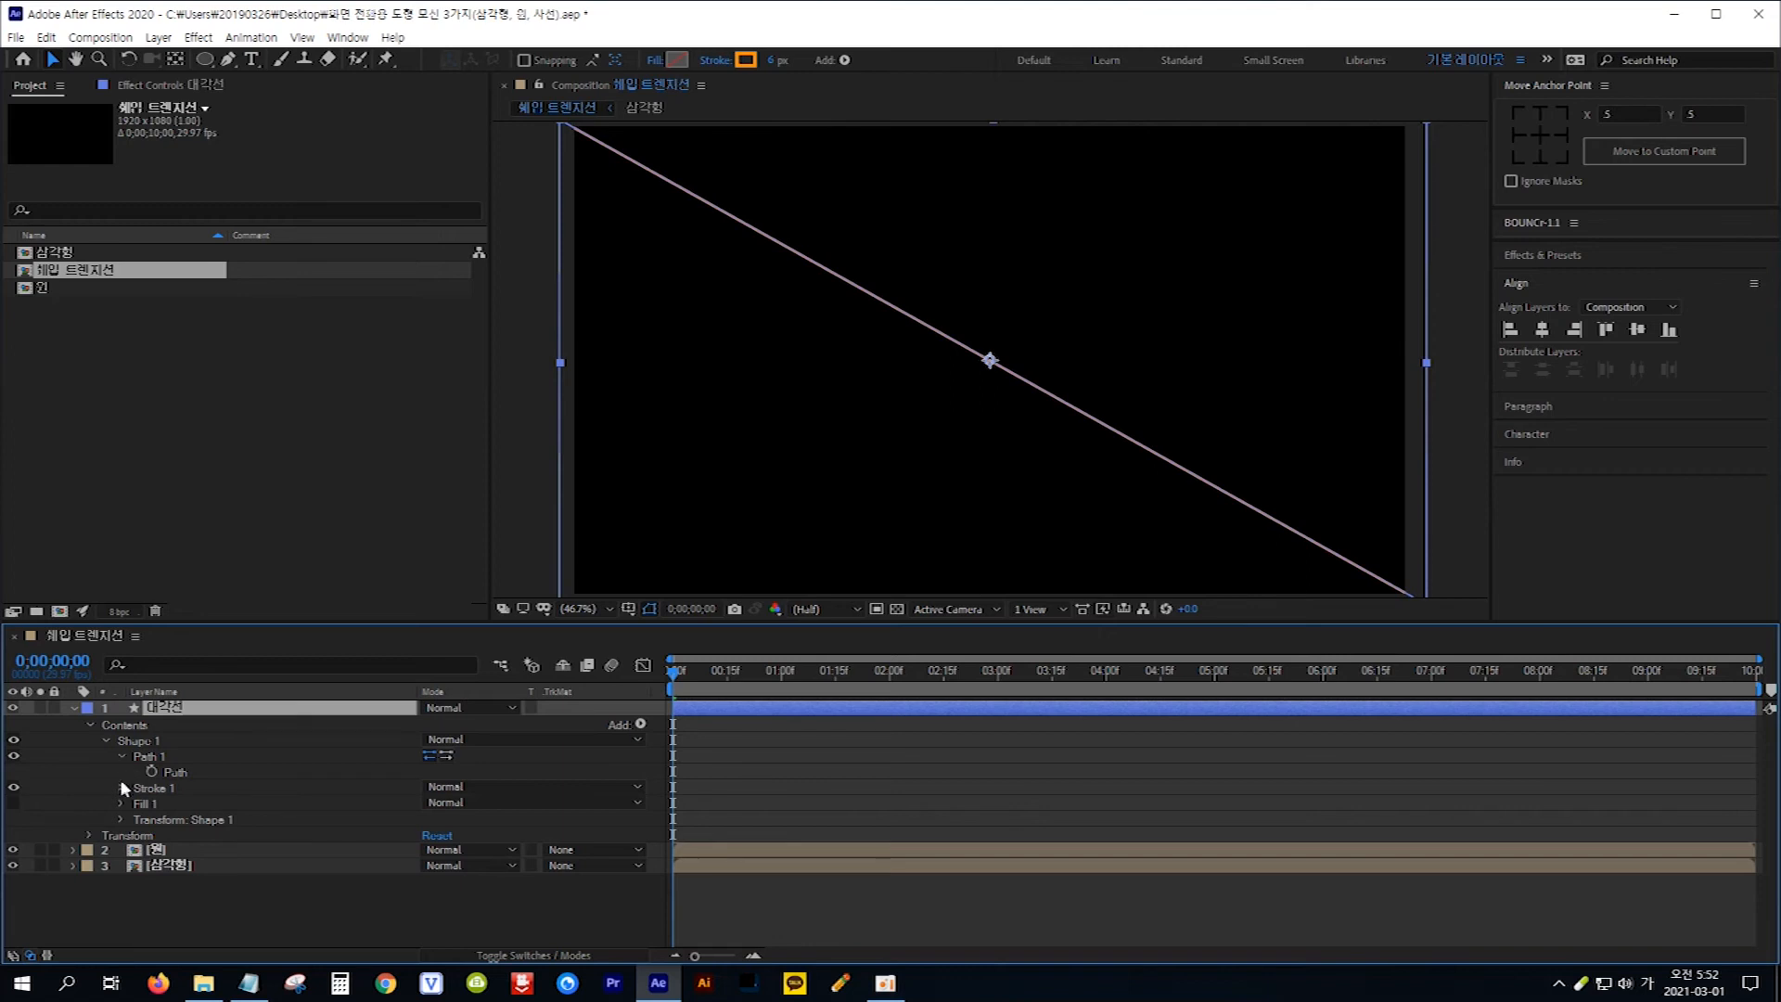
left_click(121, 788)
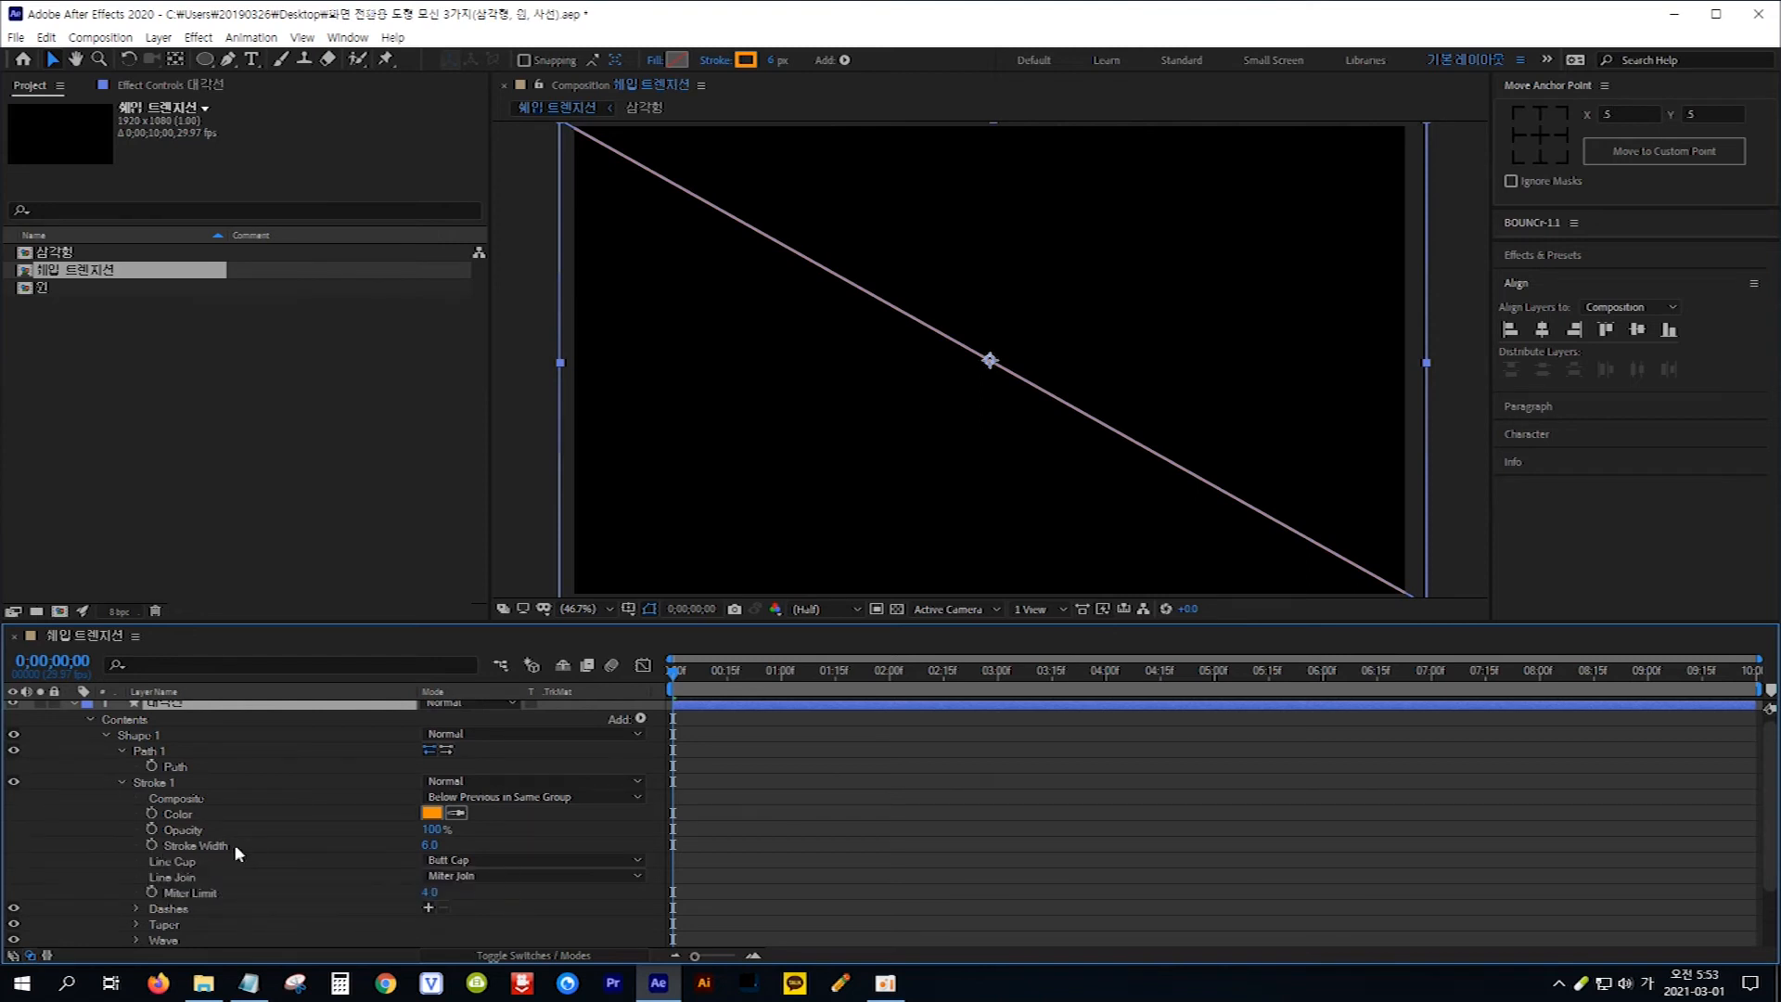
left_click(429, 844)
type("0")
key("Return")
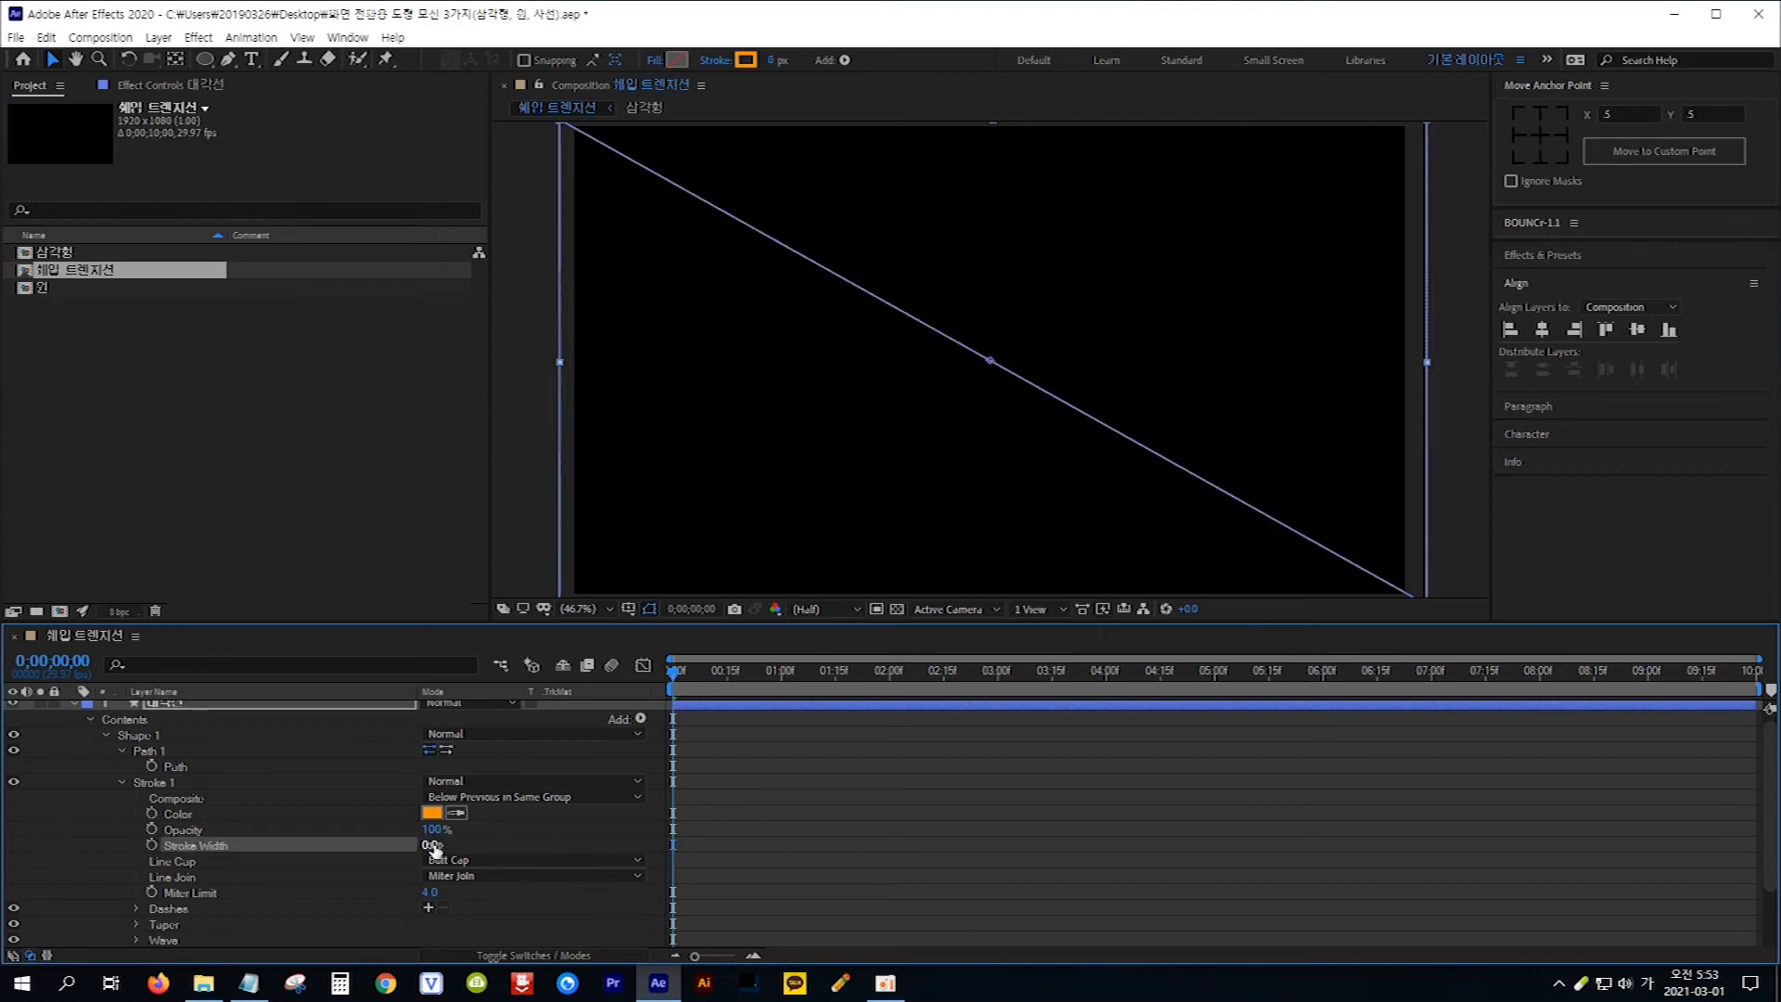
left_click(151, 845)
Go to 0;00;01;00 and hide the precomposed layers "원" and "삼각형".
left_click(67, 662)
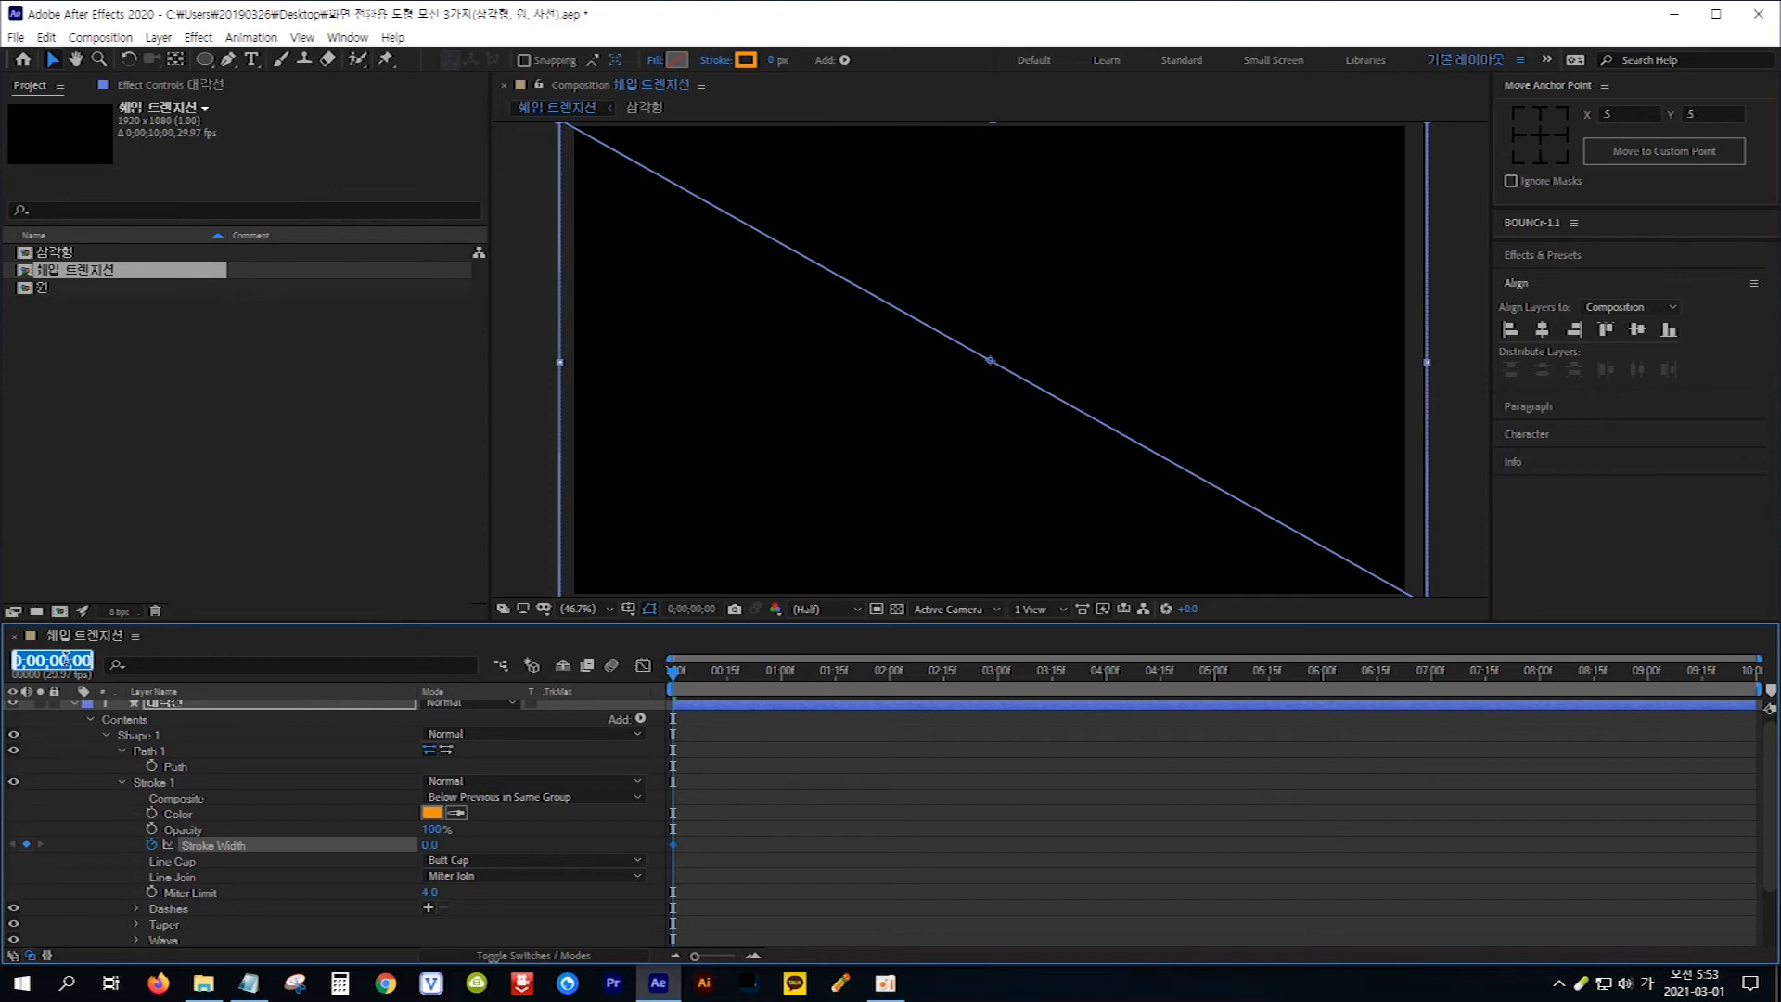
type("1;00")
key("Return")
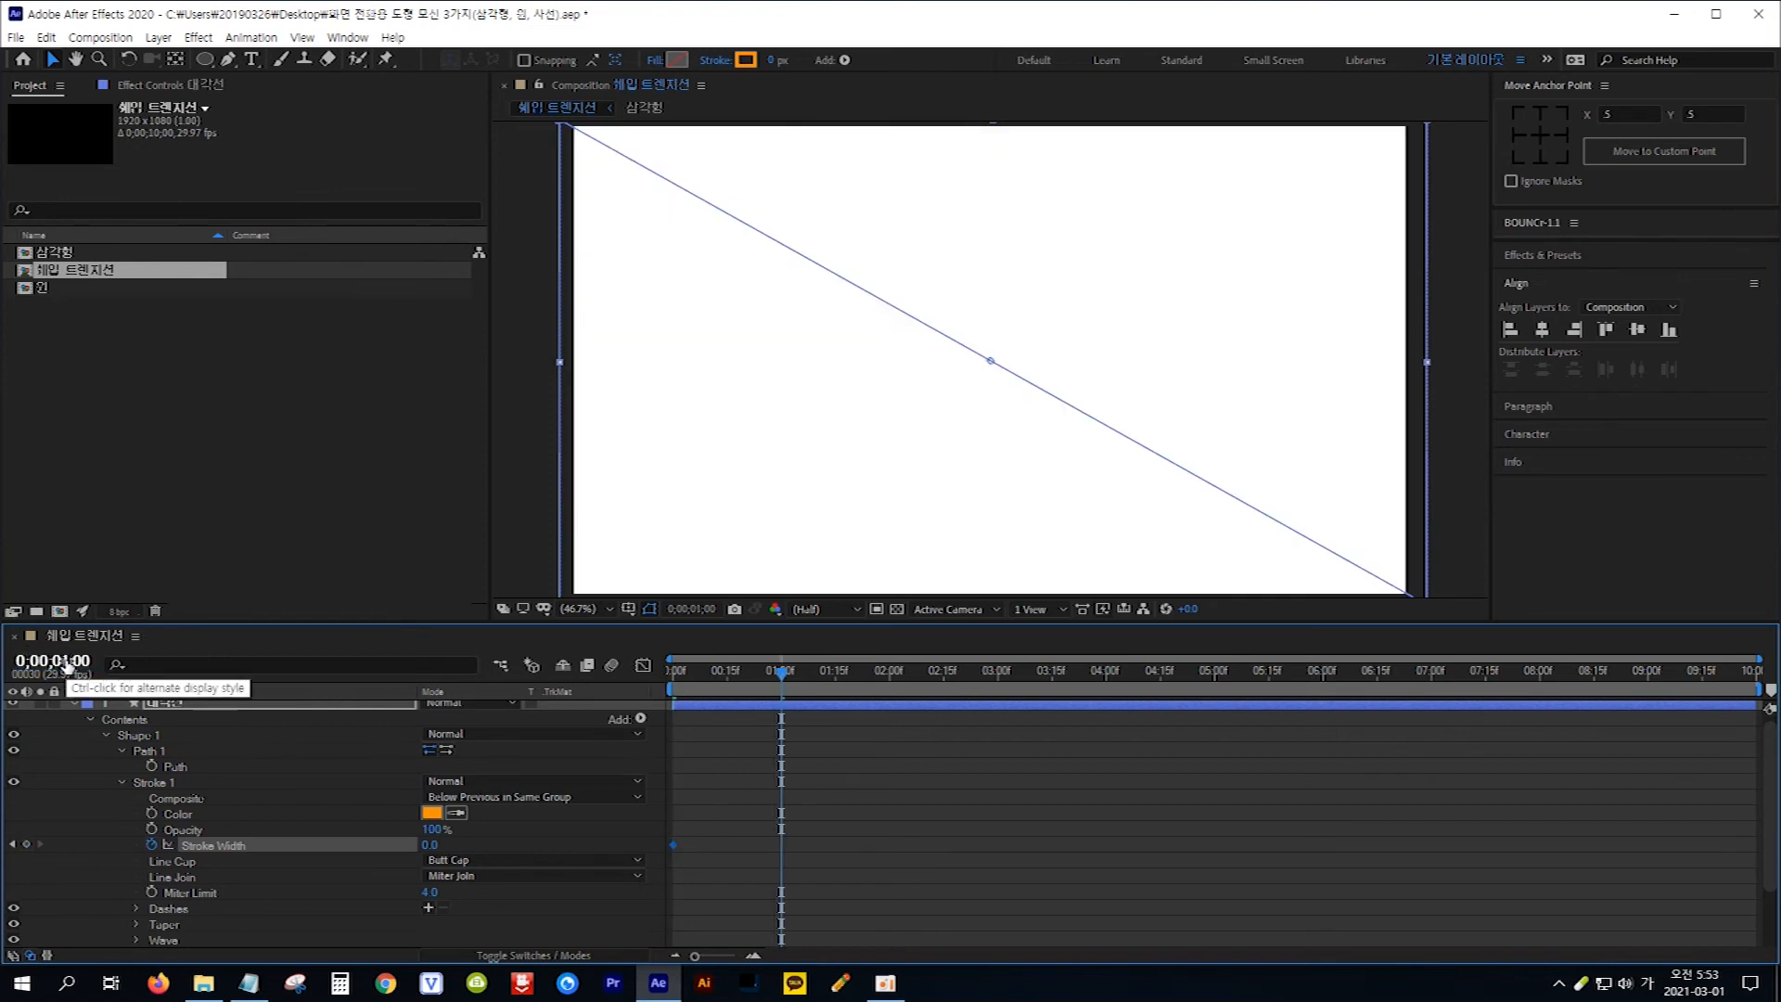
scroll(381, 757, "down", 3)
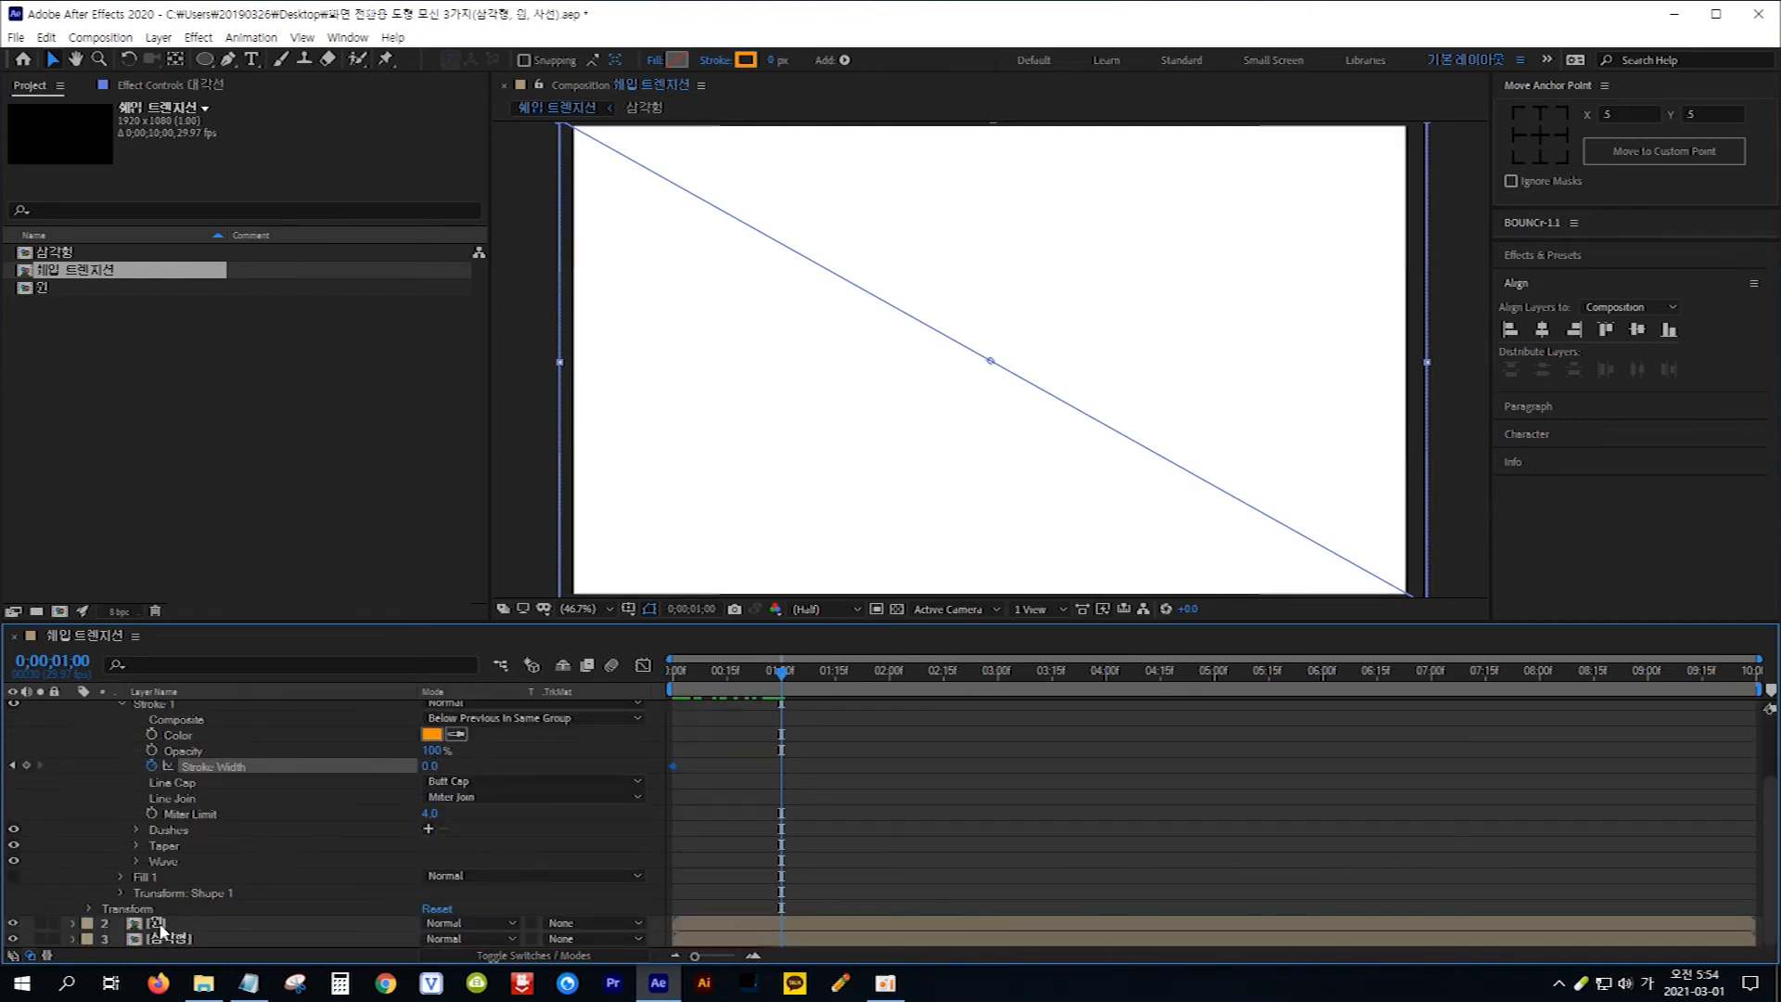
left_click(13, 923)
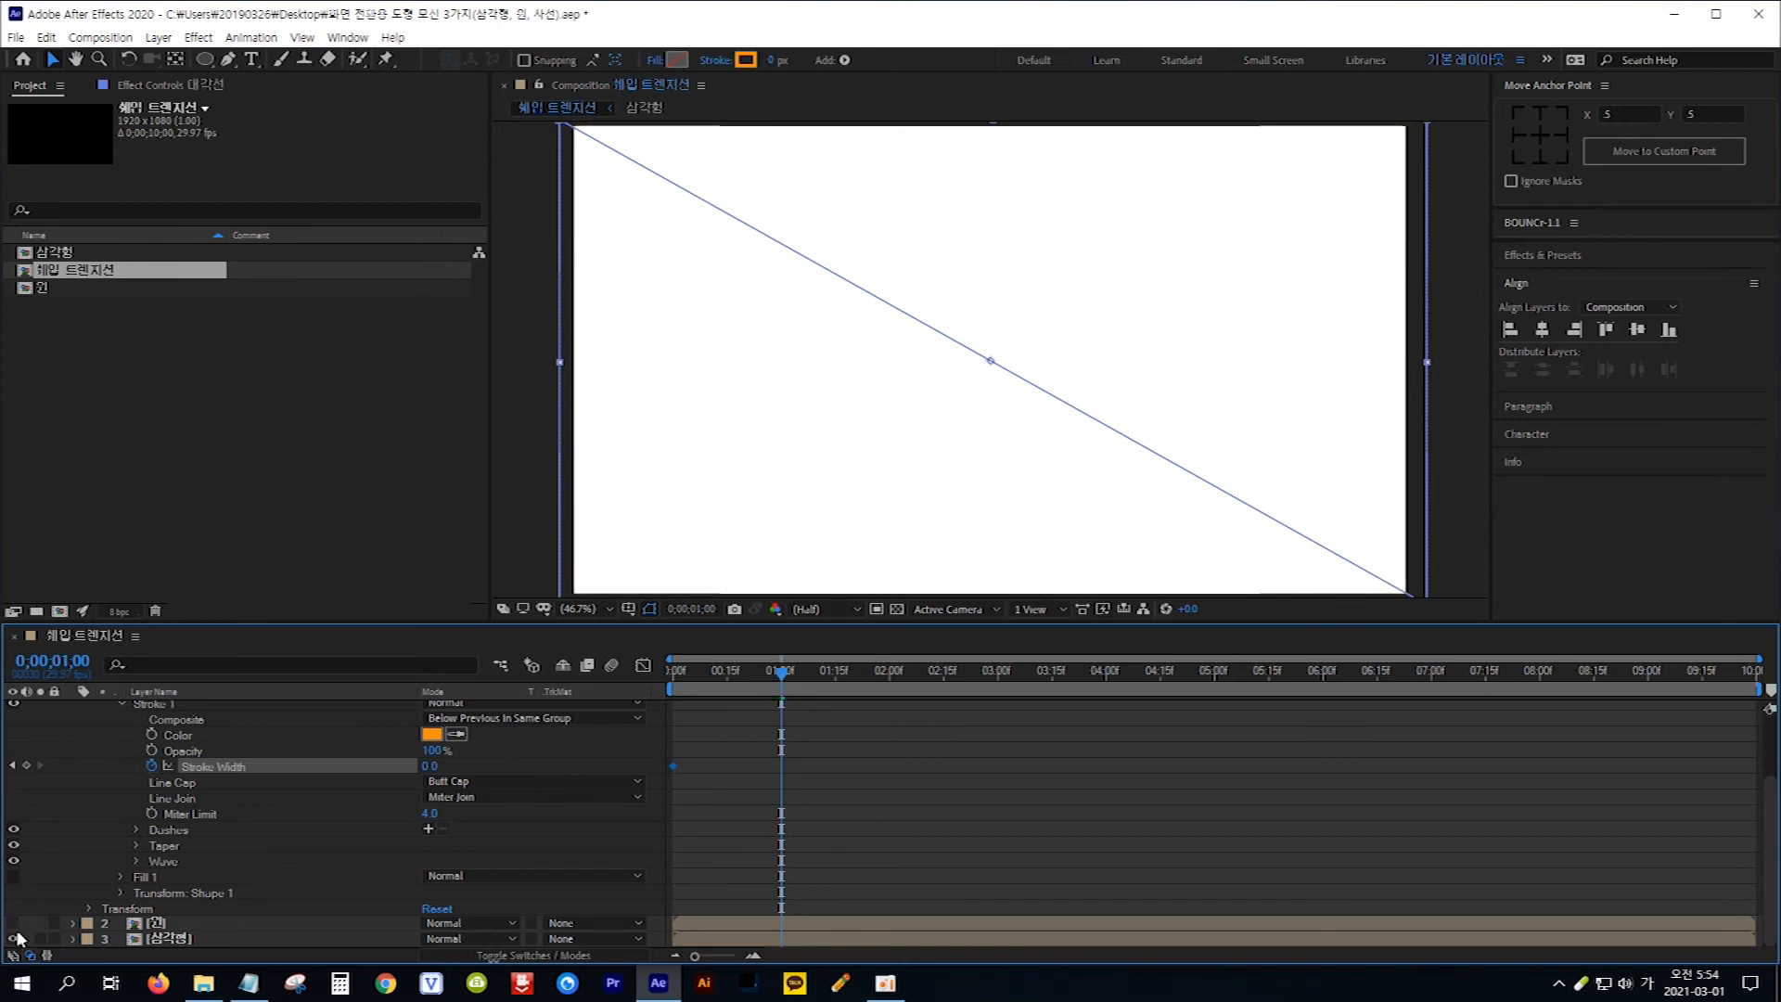
left_click(14, 939)
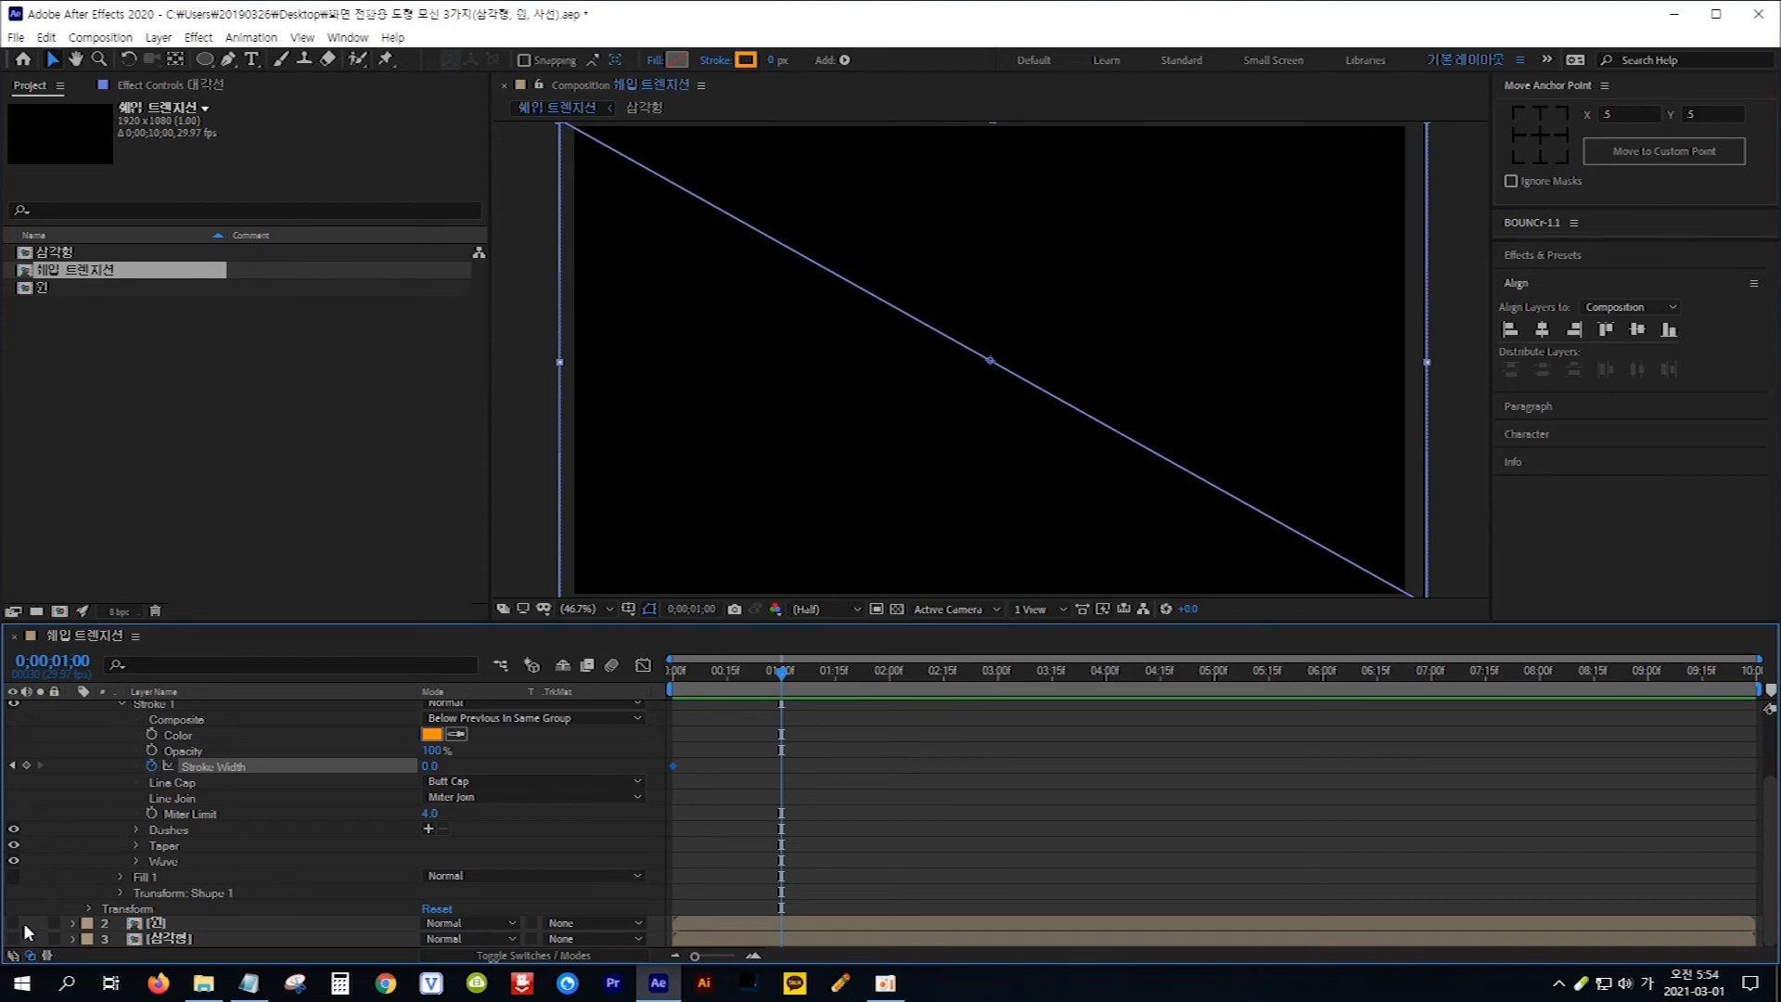
Keyframe the diagonal line's Stroke Width at about 1969 at 0;00;01;00 to fill the frame, and collapse the layer's properties.
left_click_drag(427, 766, 858, 774)
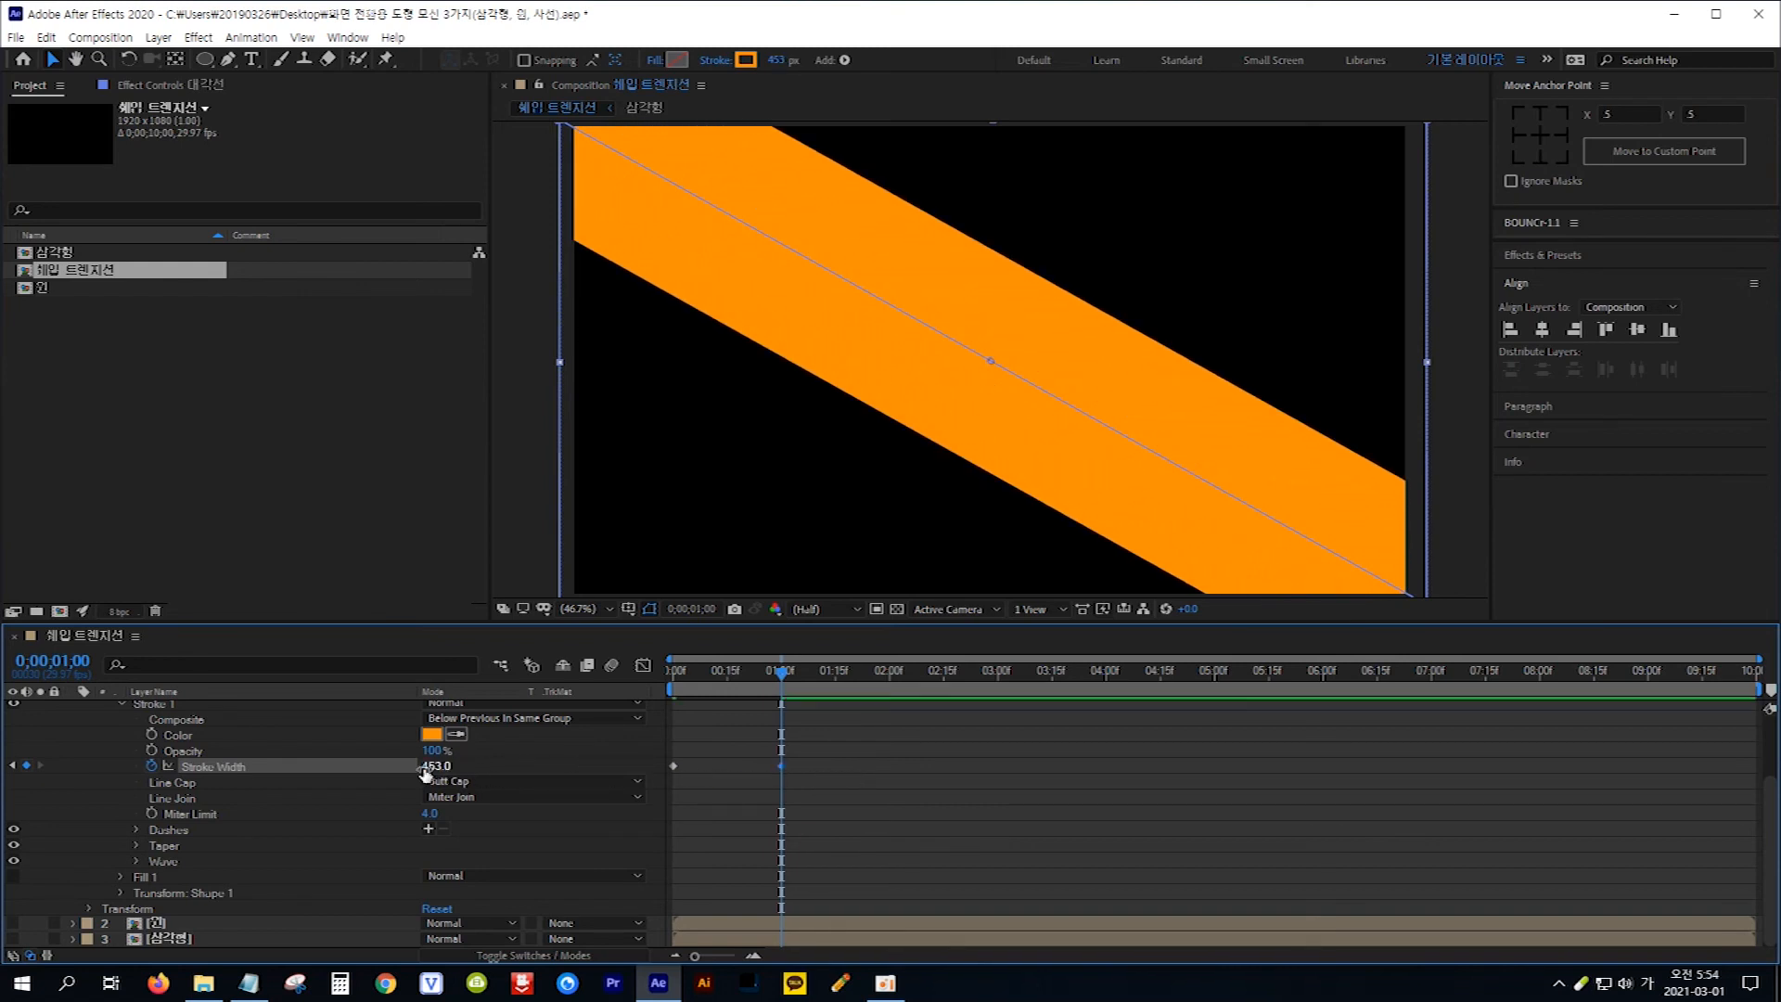
left_click_drag(436, 765, 1017, 781)
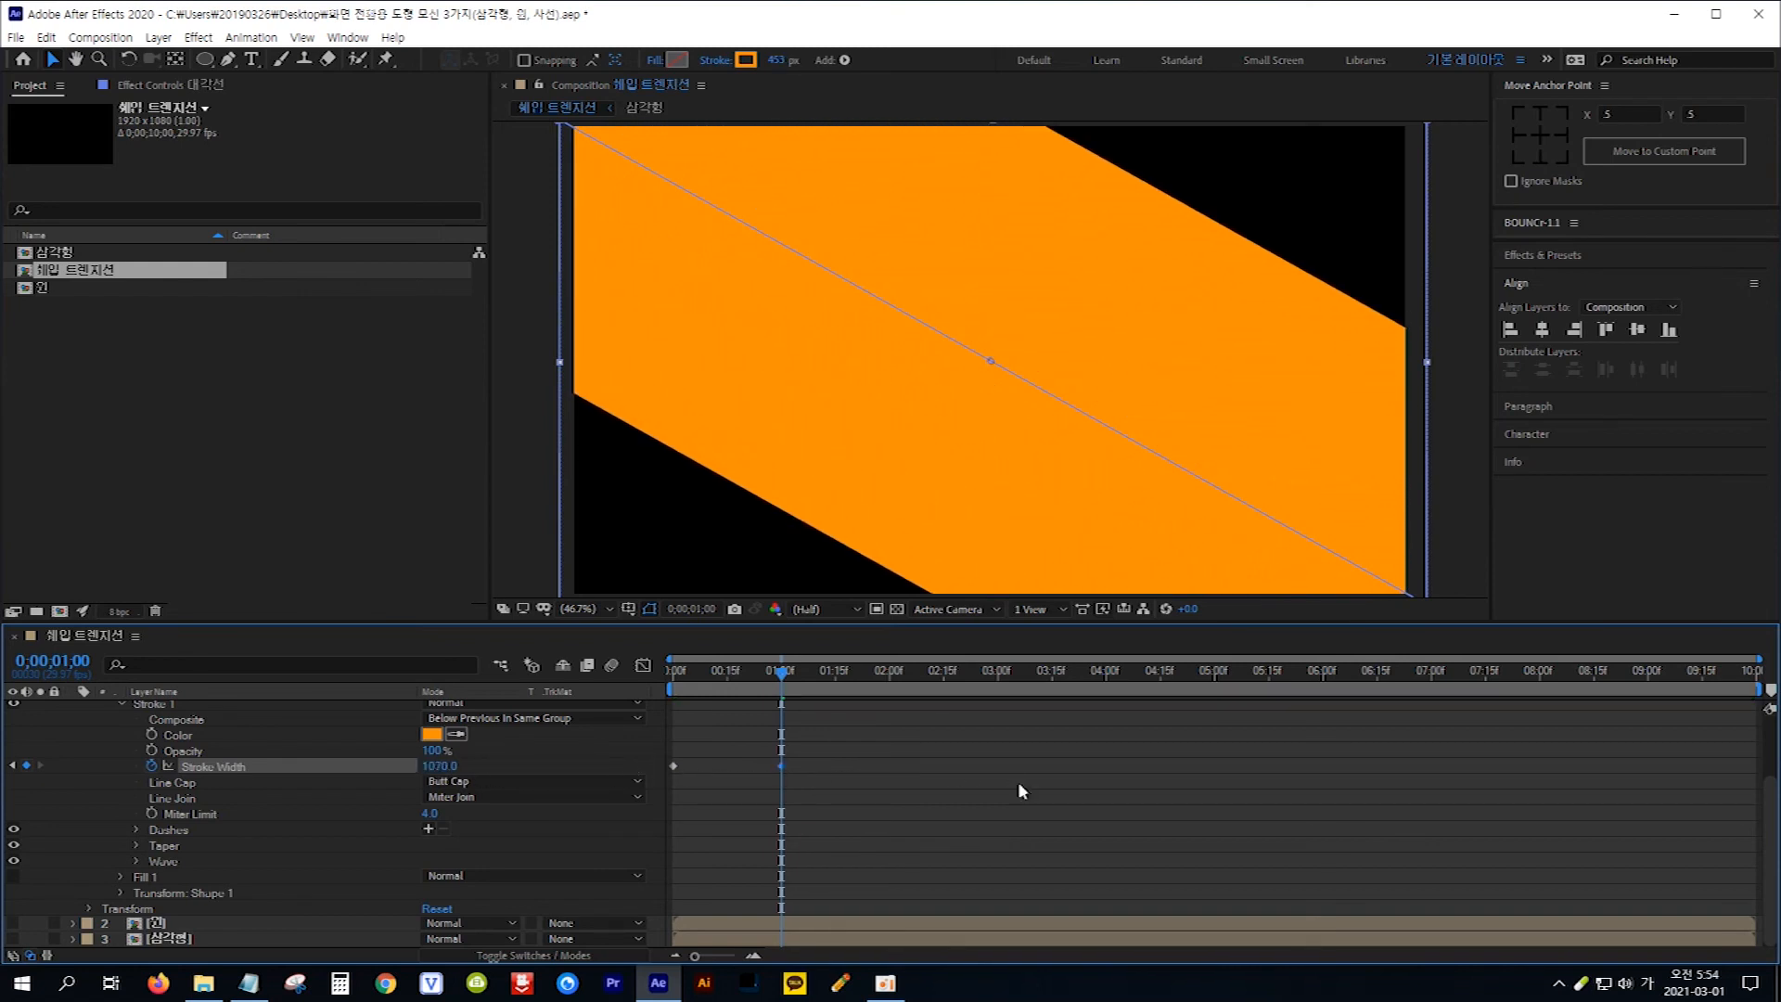
left_click_drag(440, 768, 782, 779)
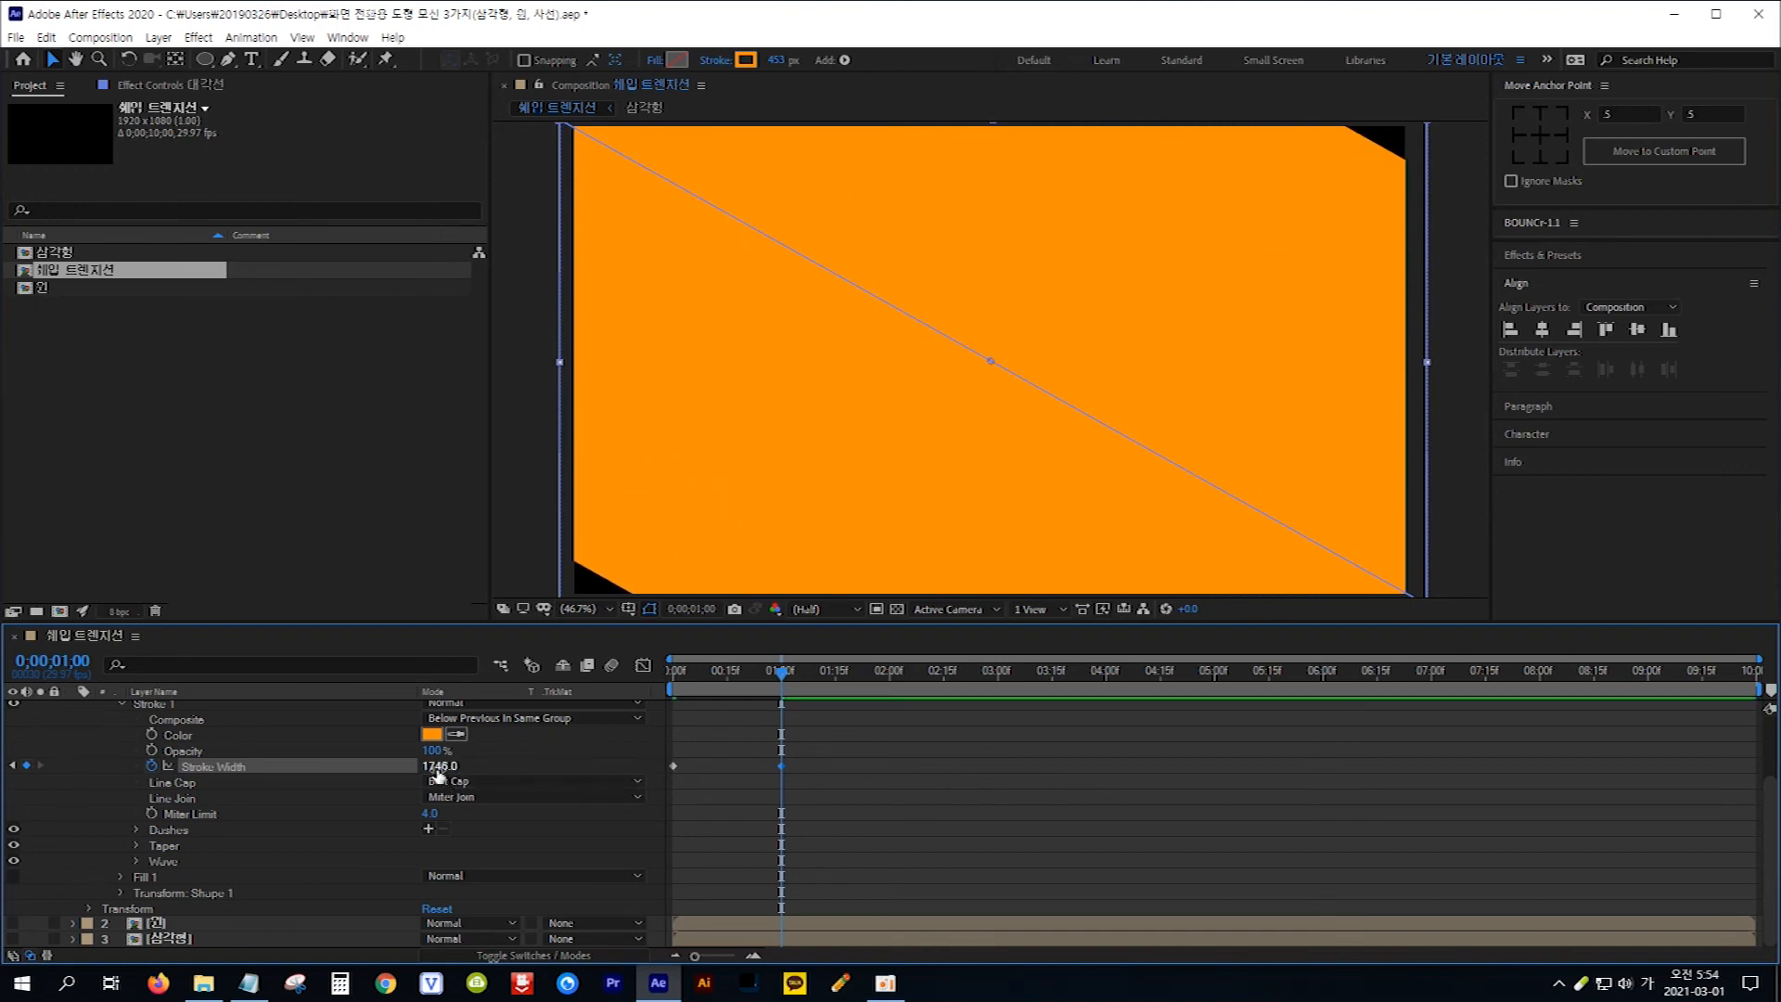
left_click_drag(436, 766, 640, 764)
scroll(370, 759, "up", 3)
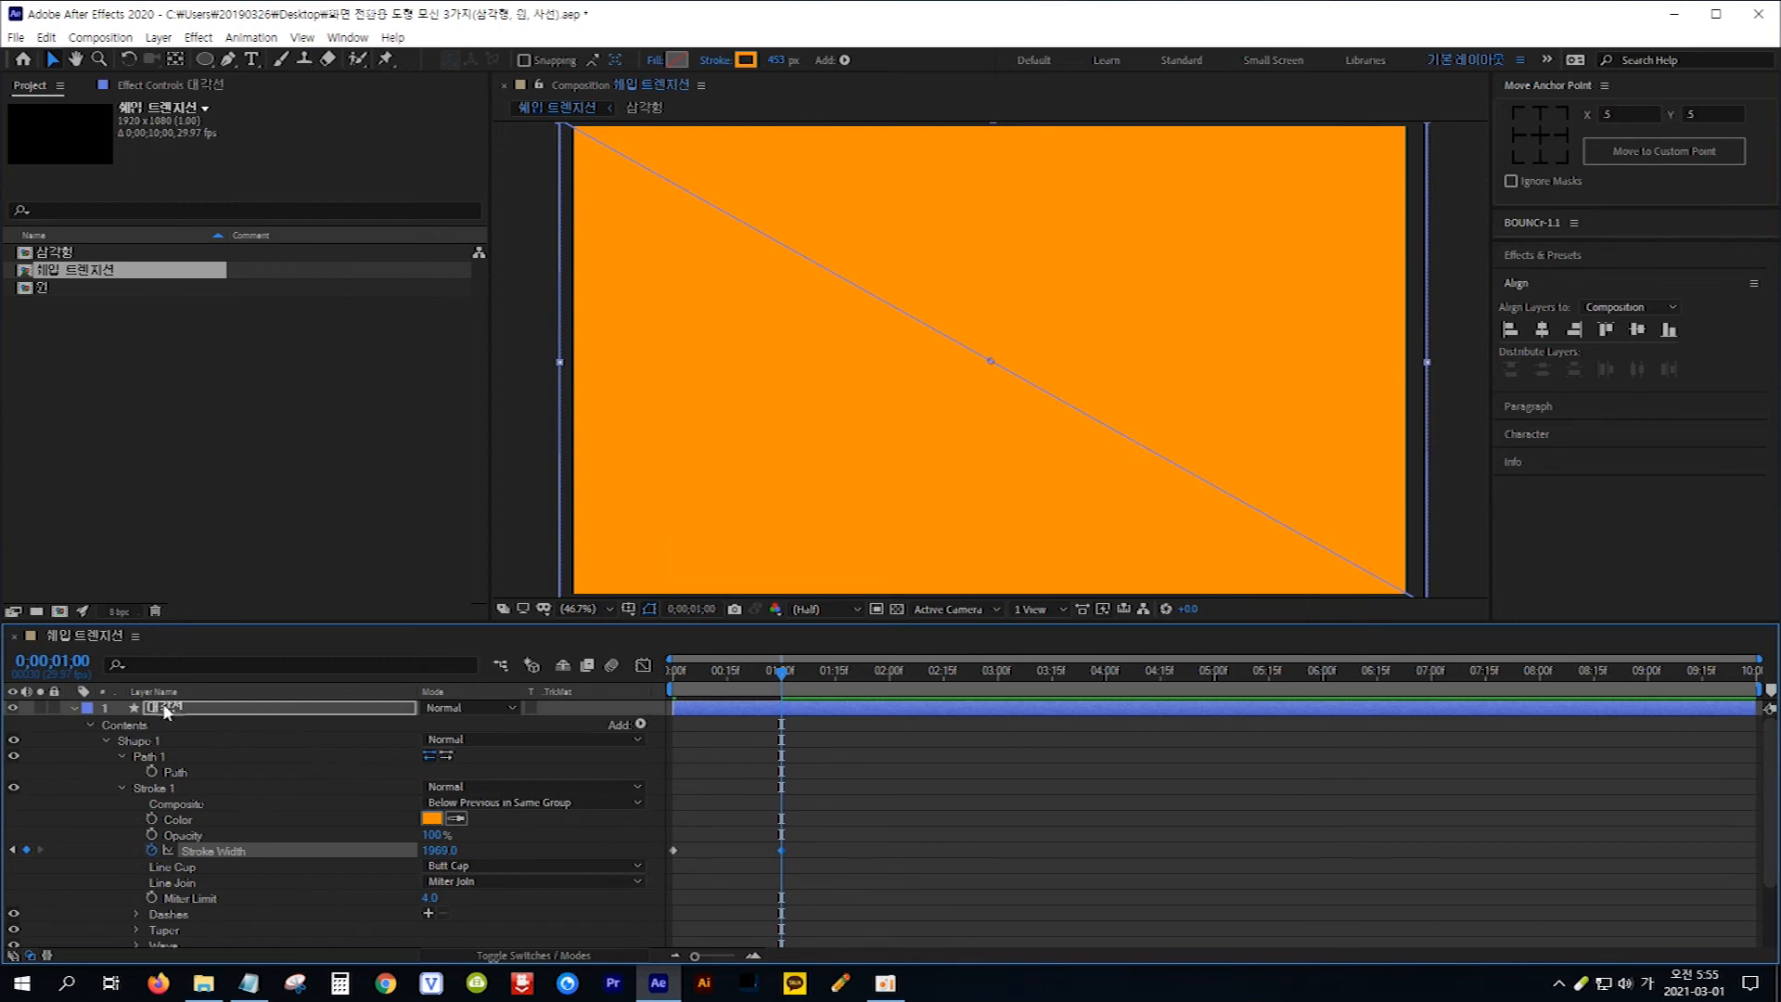
left_click(73, 707)
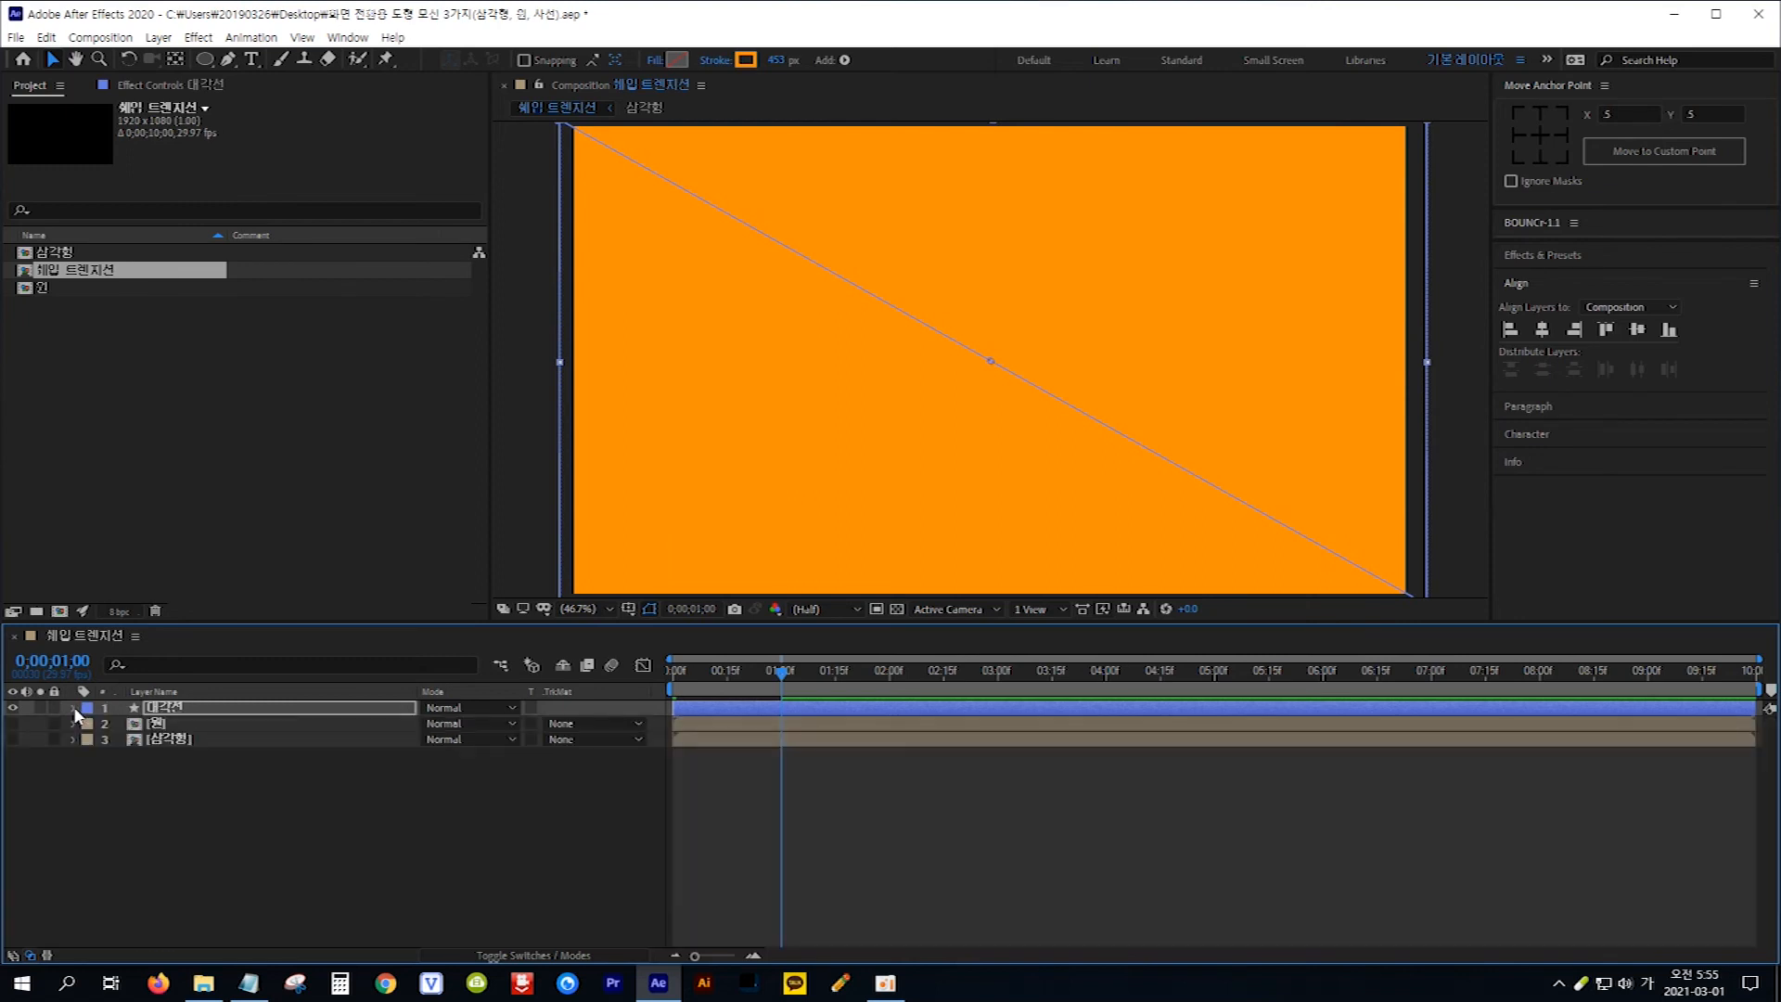
Duplicate layer "대각선" and set the original's track matte to Alpha Inverted Matte "대각선 2".
left_click(195, 706)
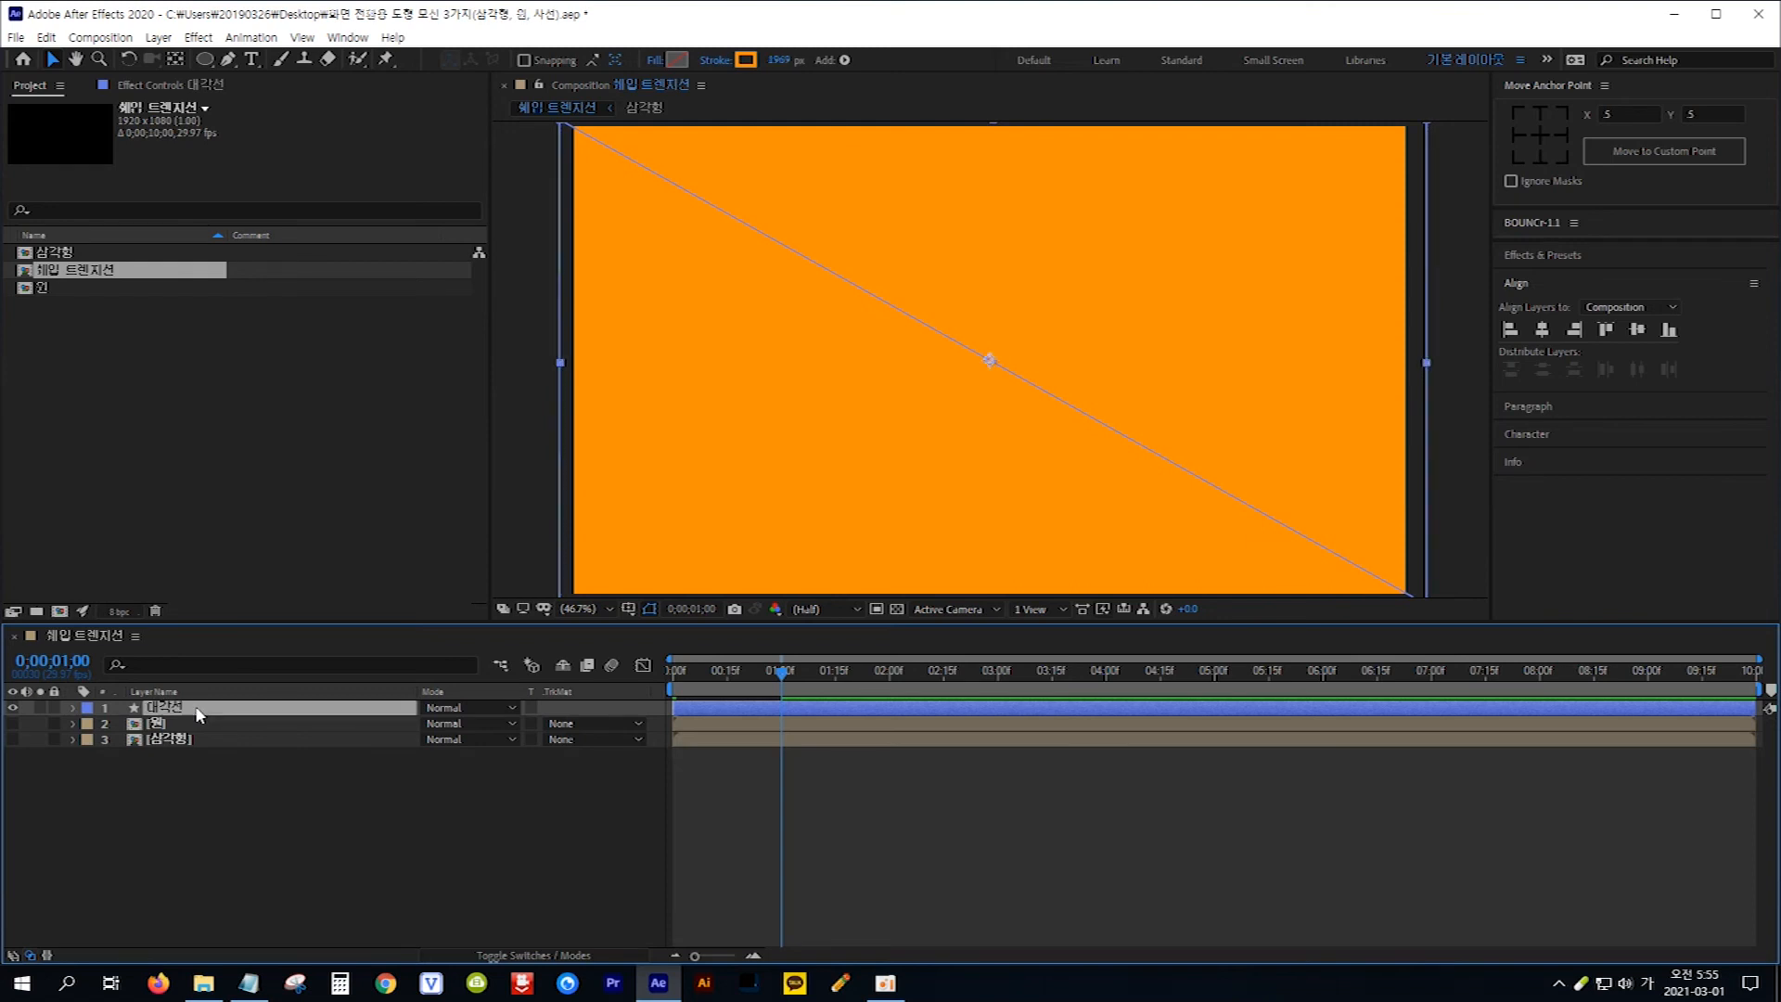
key("ctrl+d")
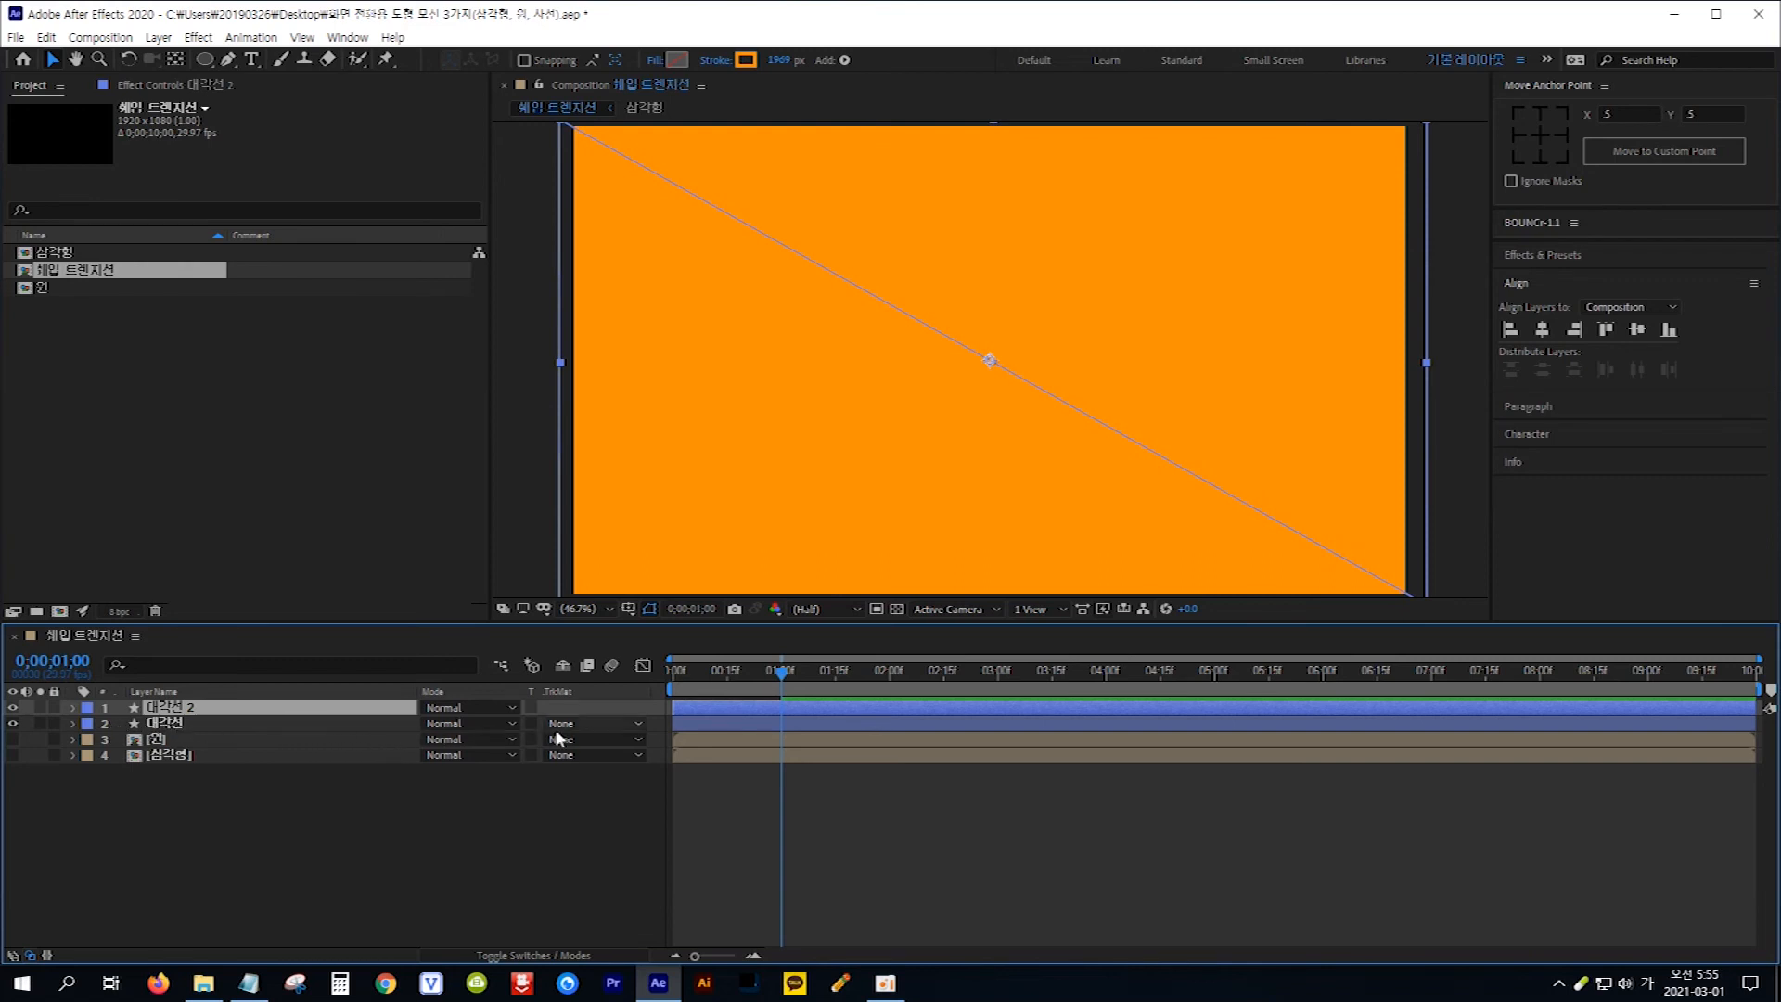
left_click(638, 725)
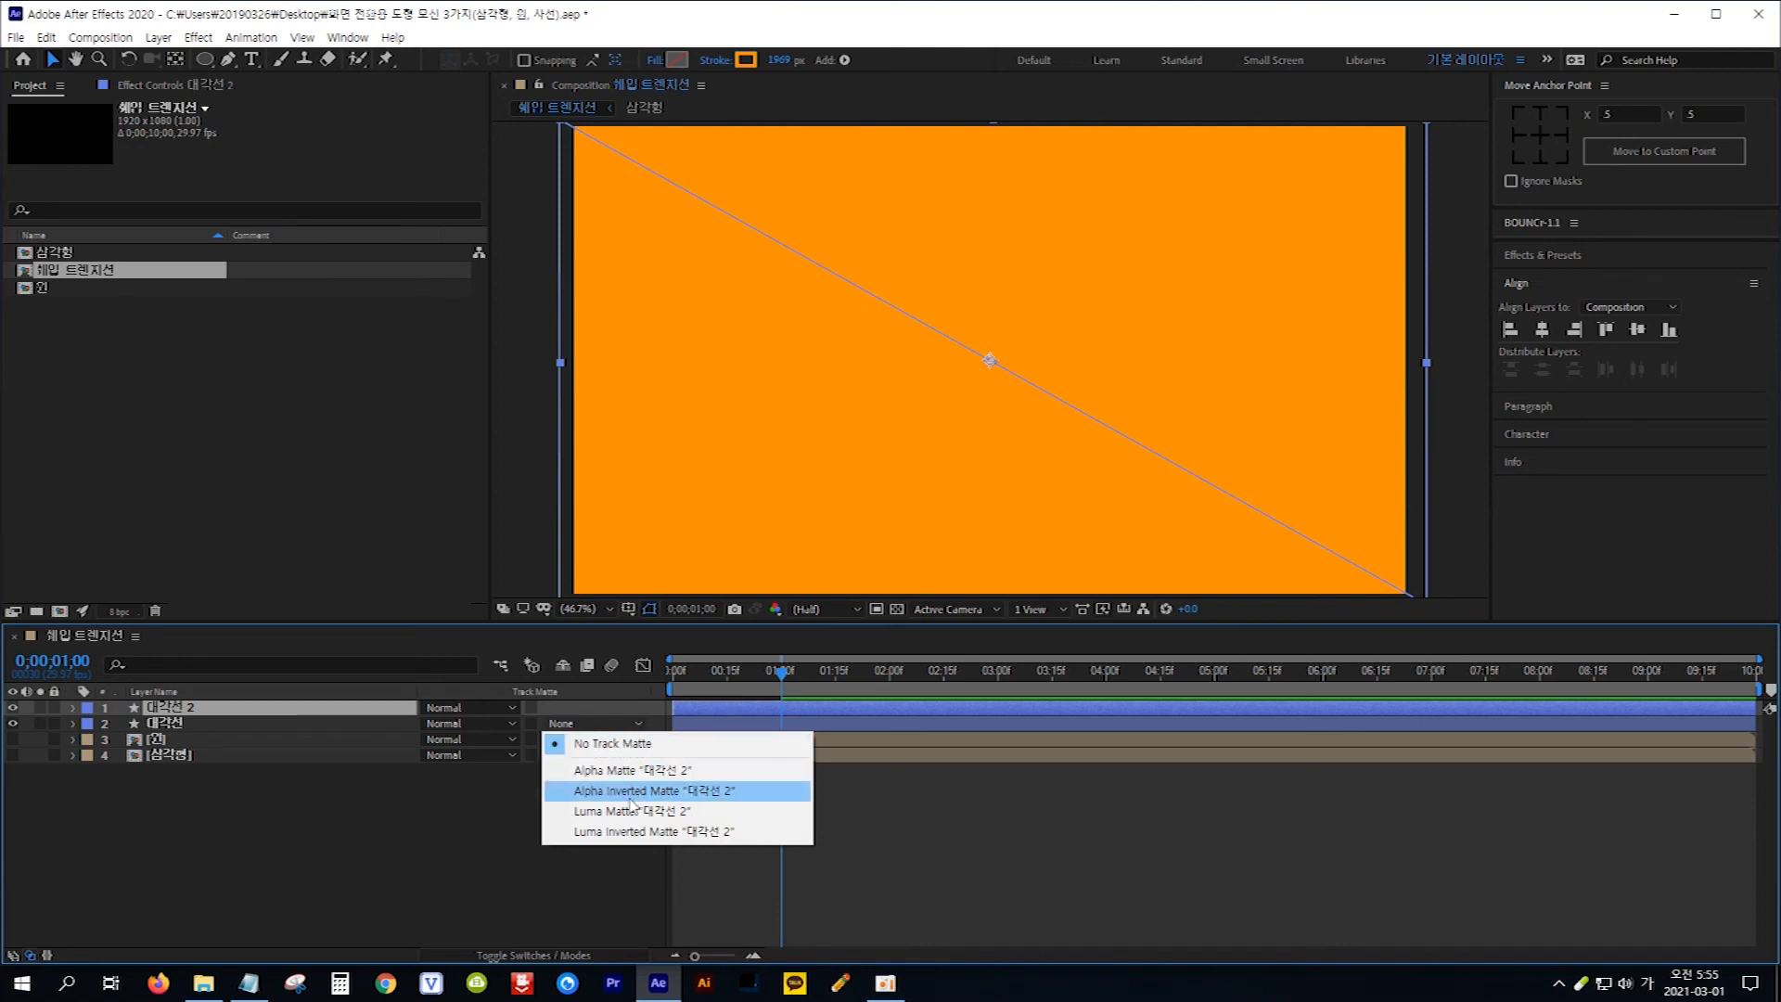
left_click(742, 792)
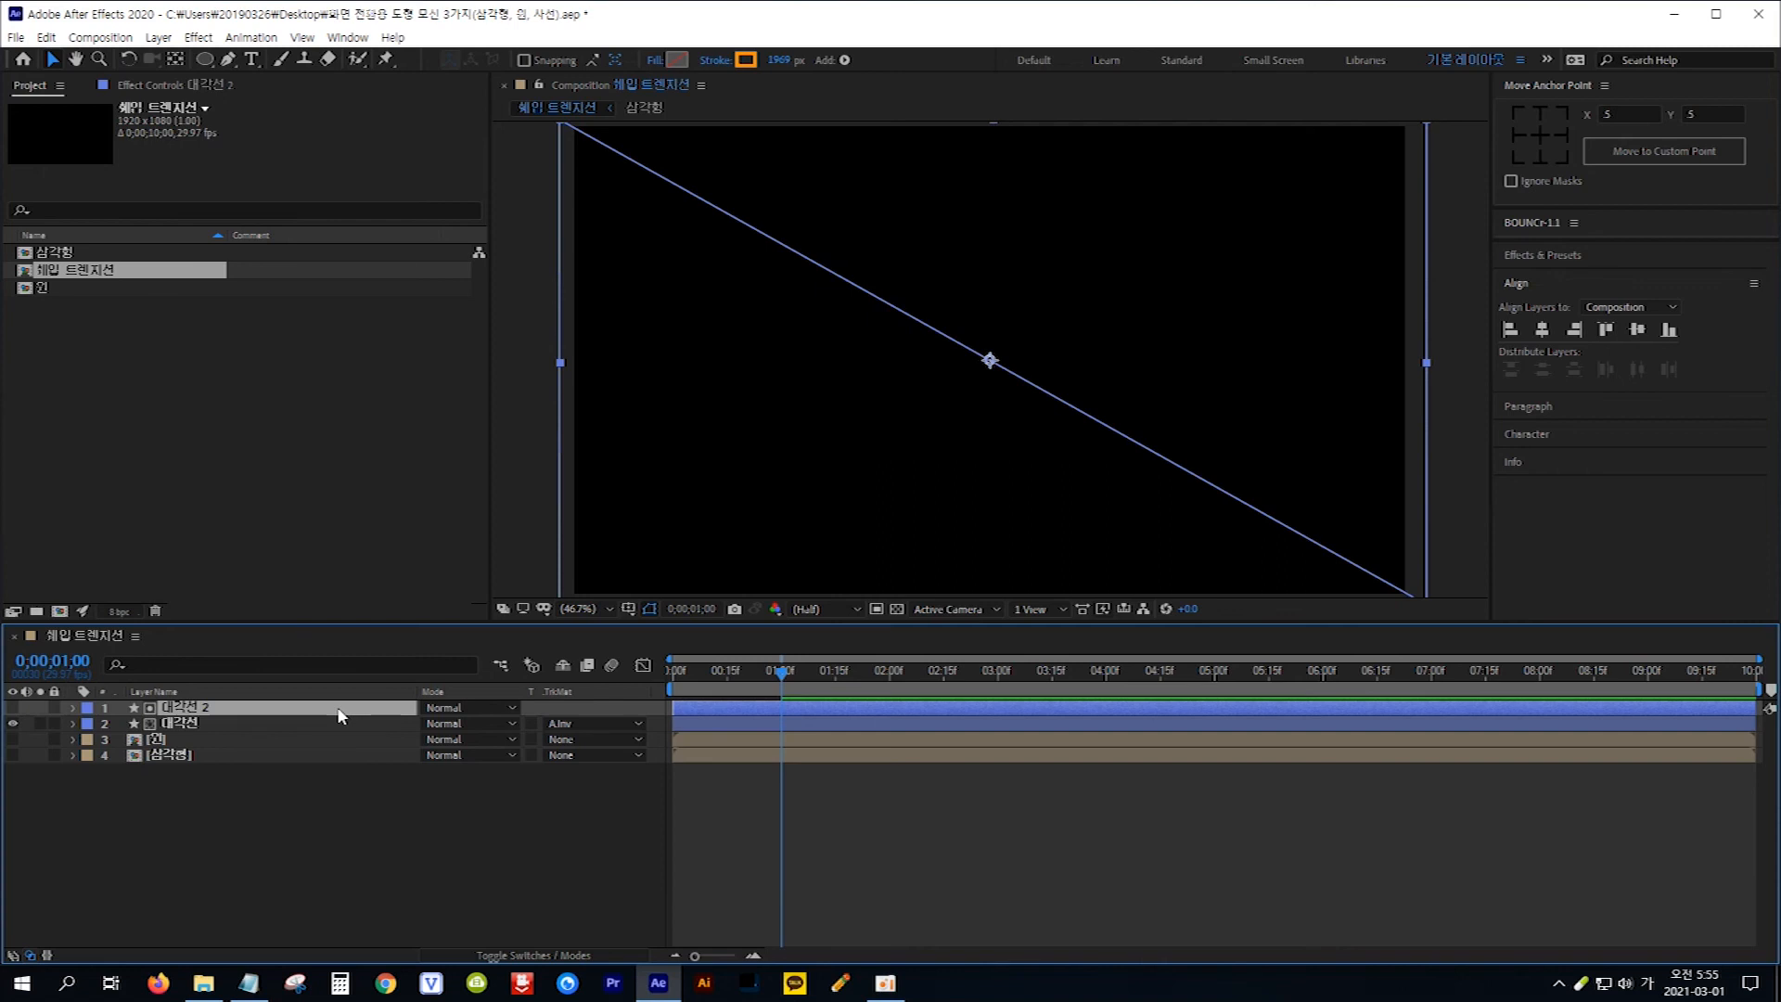
Make layer "대각선 2" start at 0;00;01;00 and show the "원" and "삼각형" layers again.
key("alt+bracketleft")
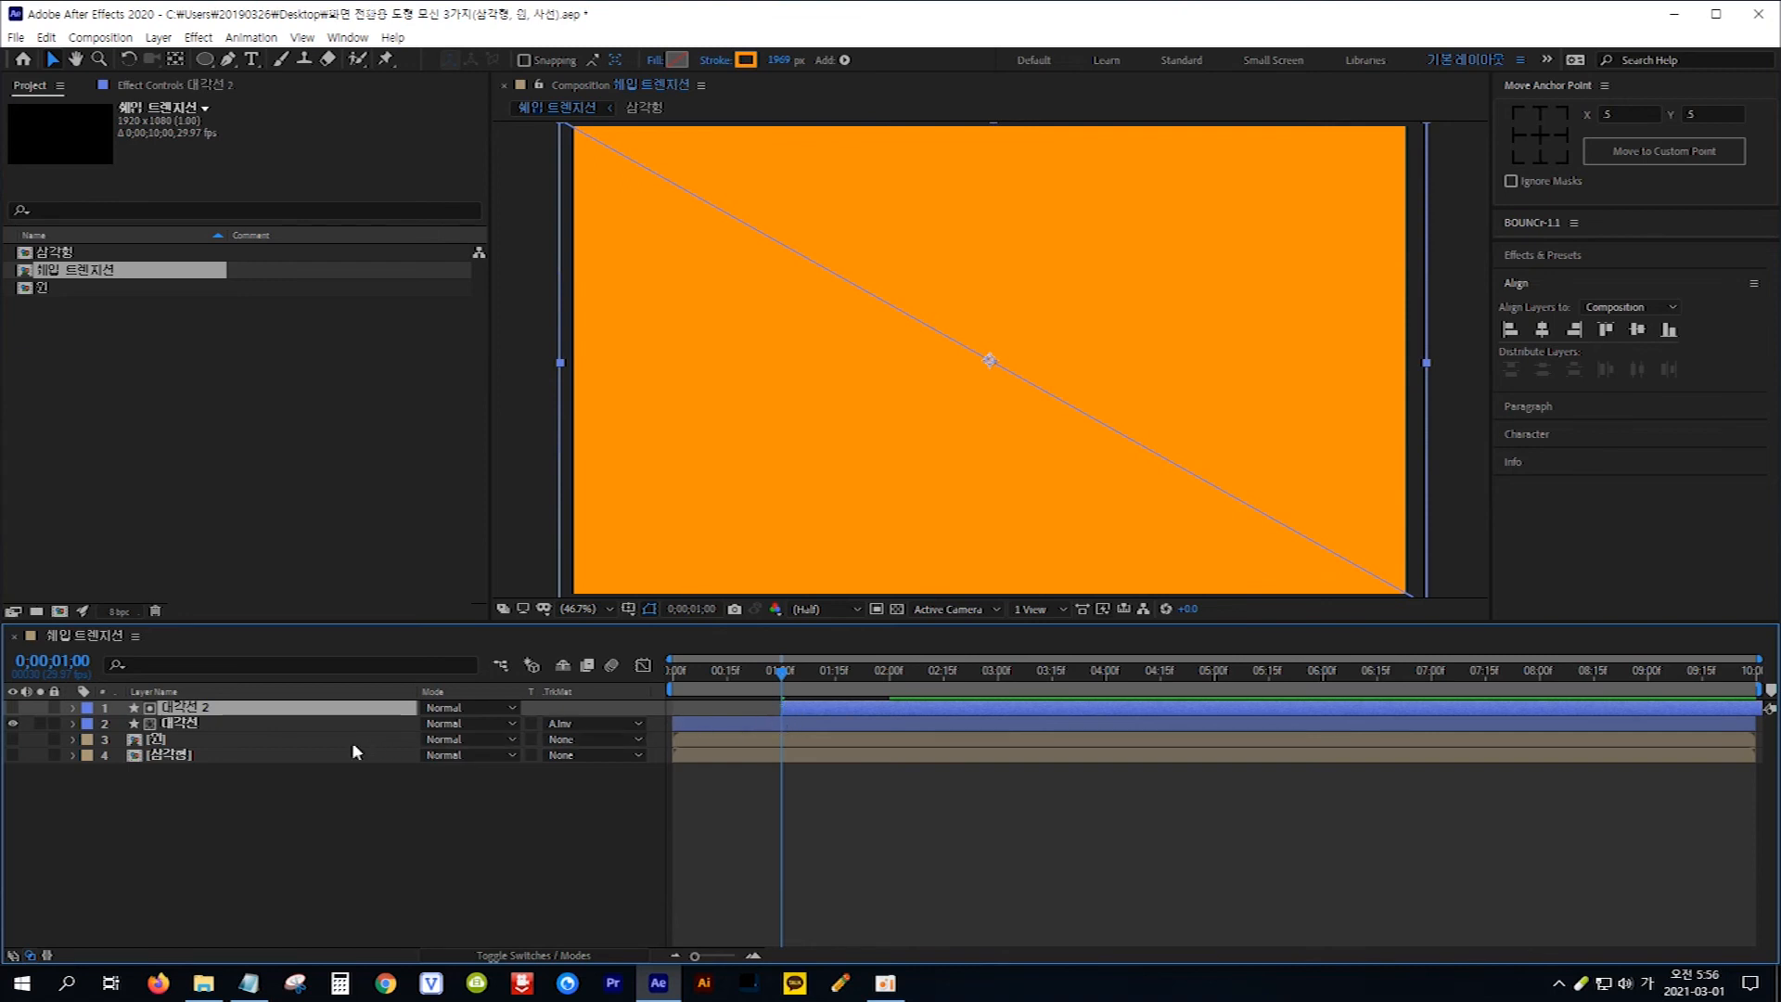
left_click(13, 739)
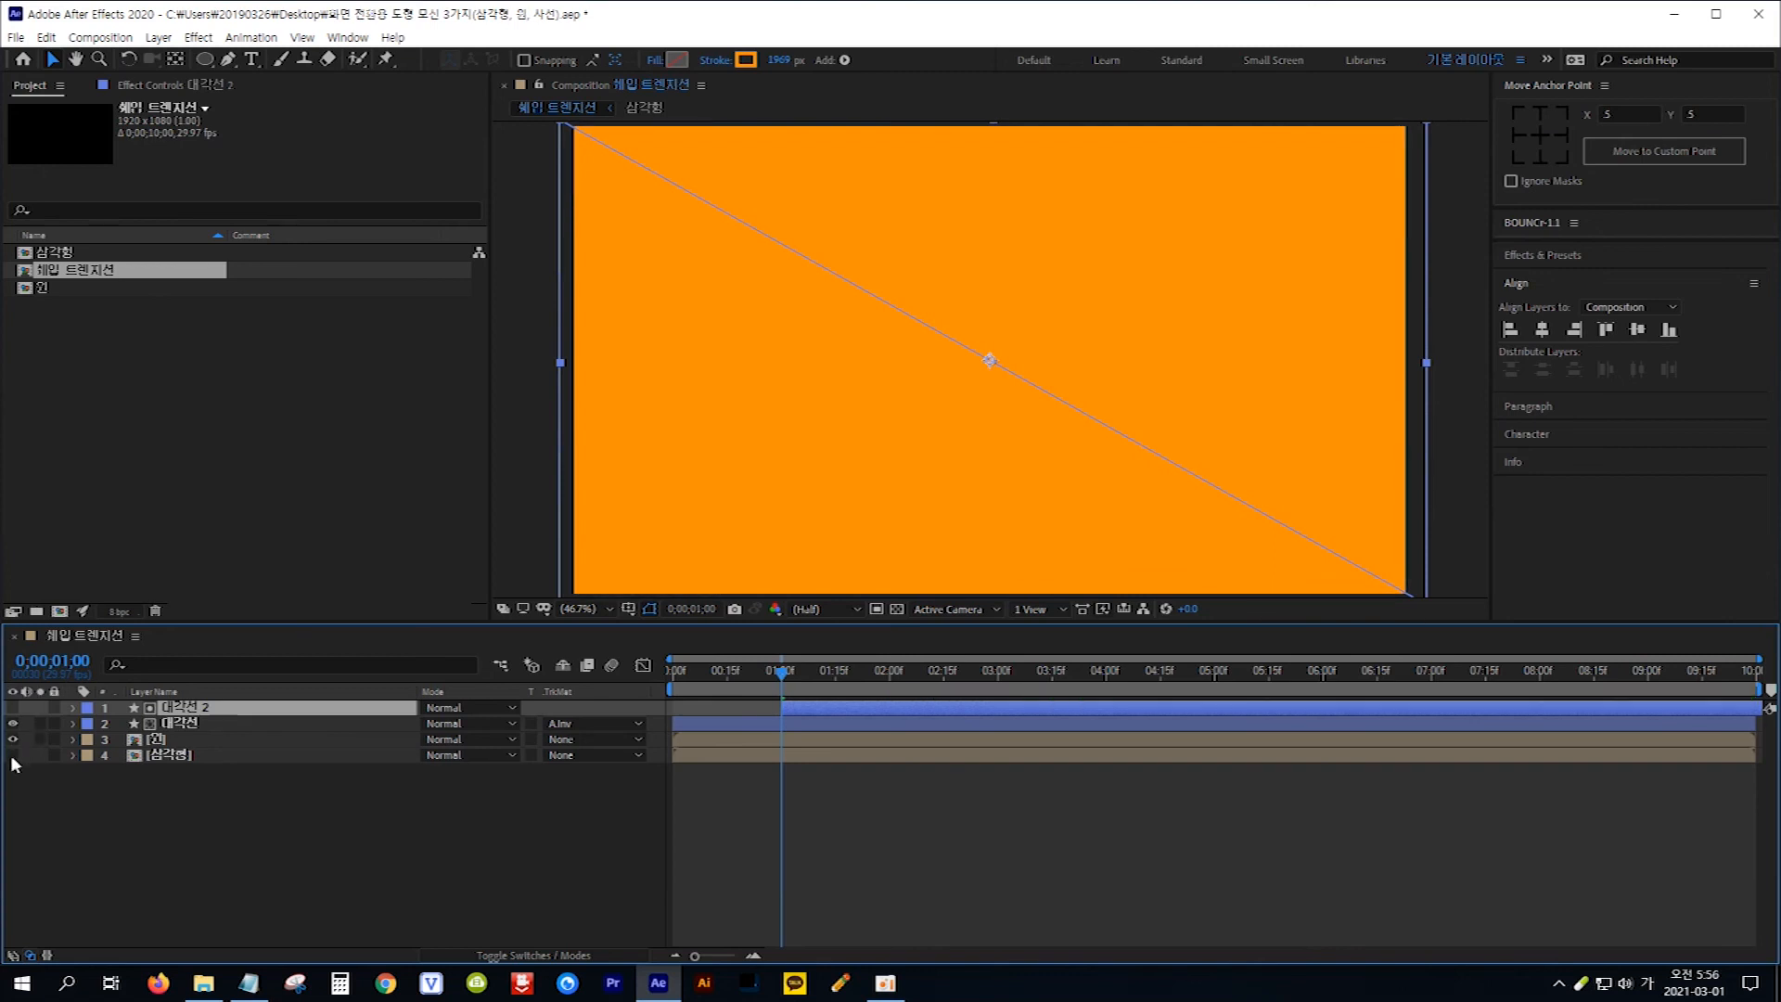
left_click(13, 755)
Shift layers "대각선" and "대각선 2" together so "대각선" starts at 0;00;04;00, and preview the diagonal transition up to about 0;00;05;13.
left_click(67, 660)
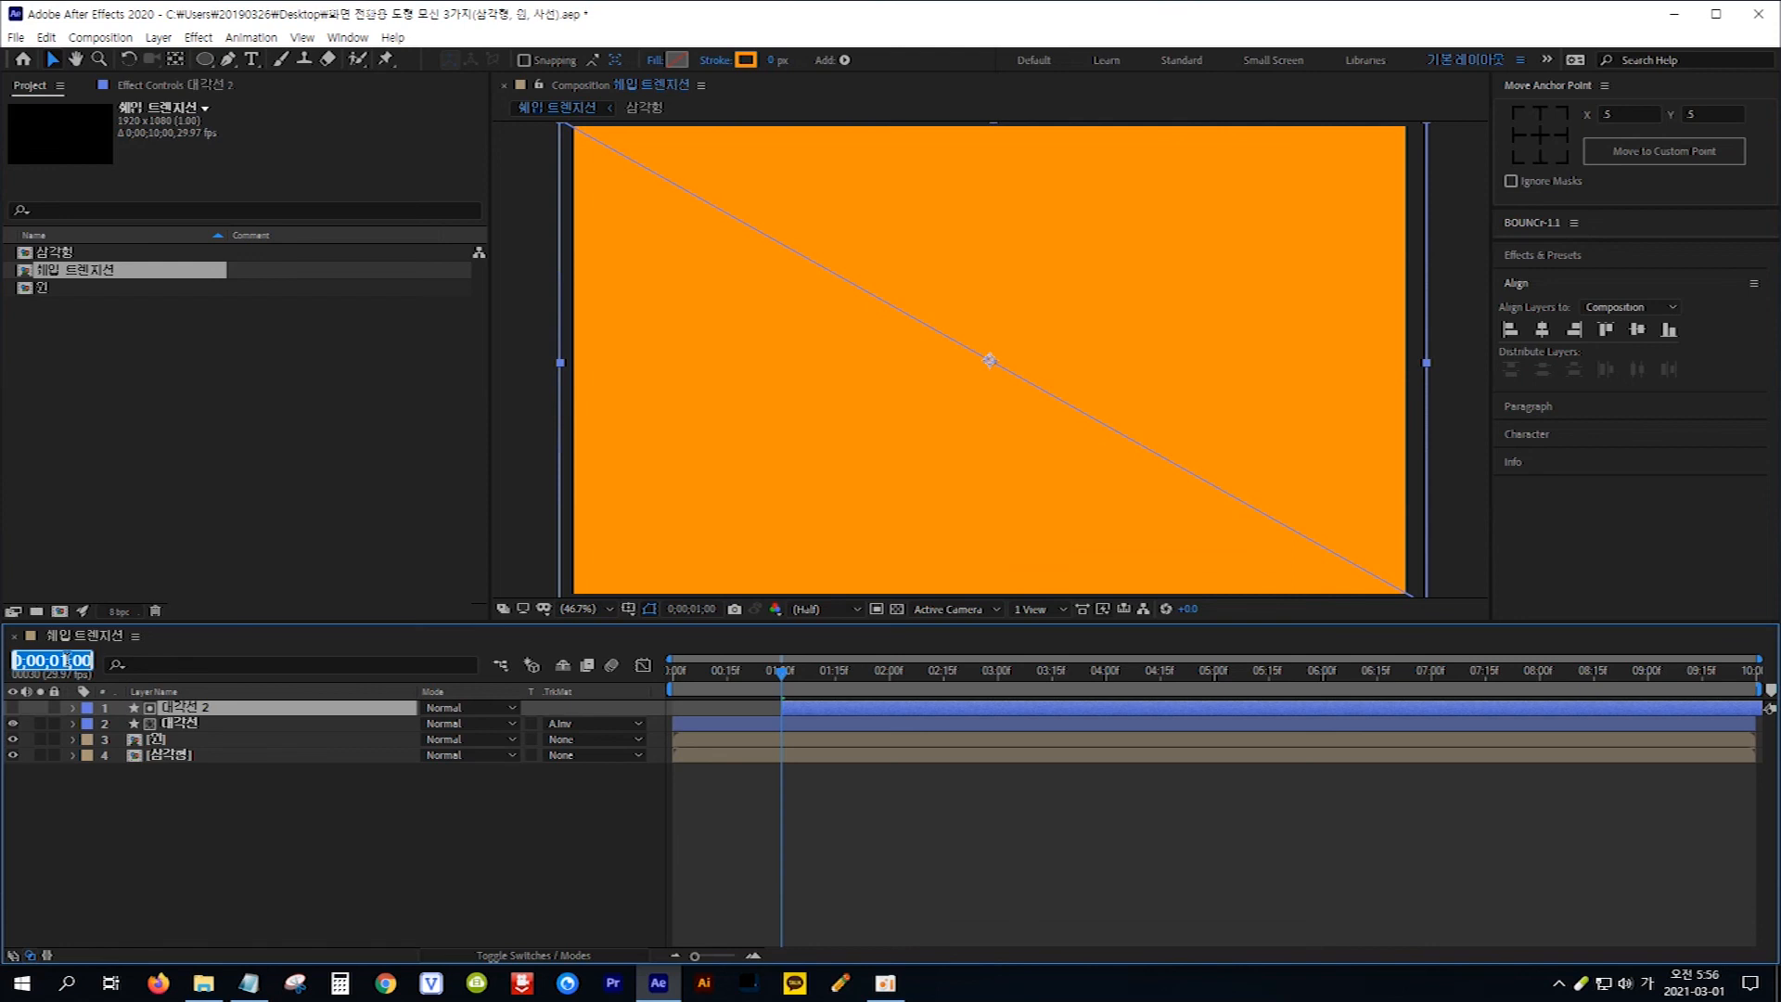
type("4.")
key("Return")
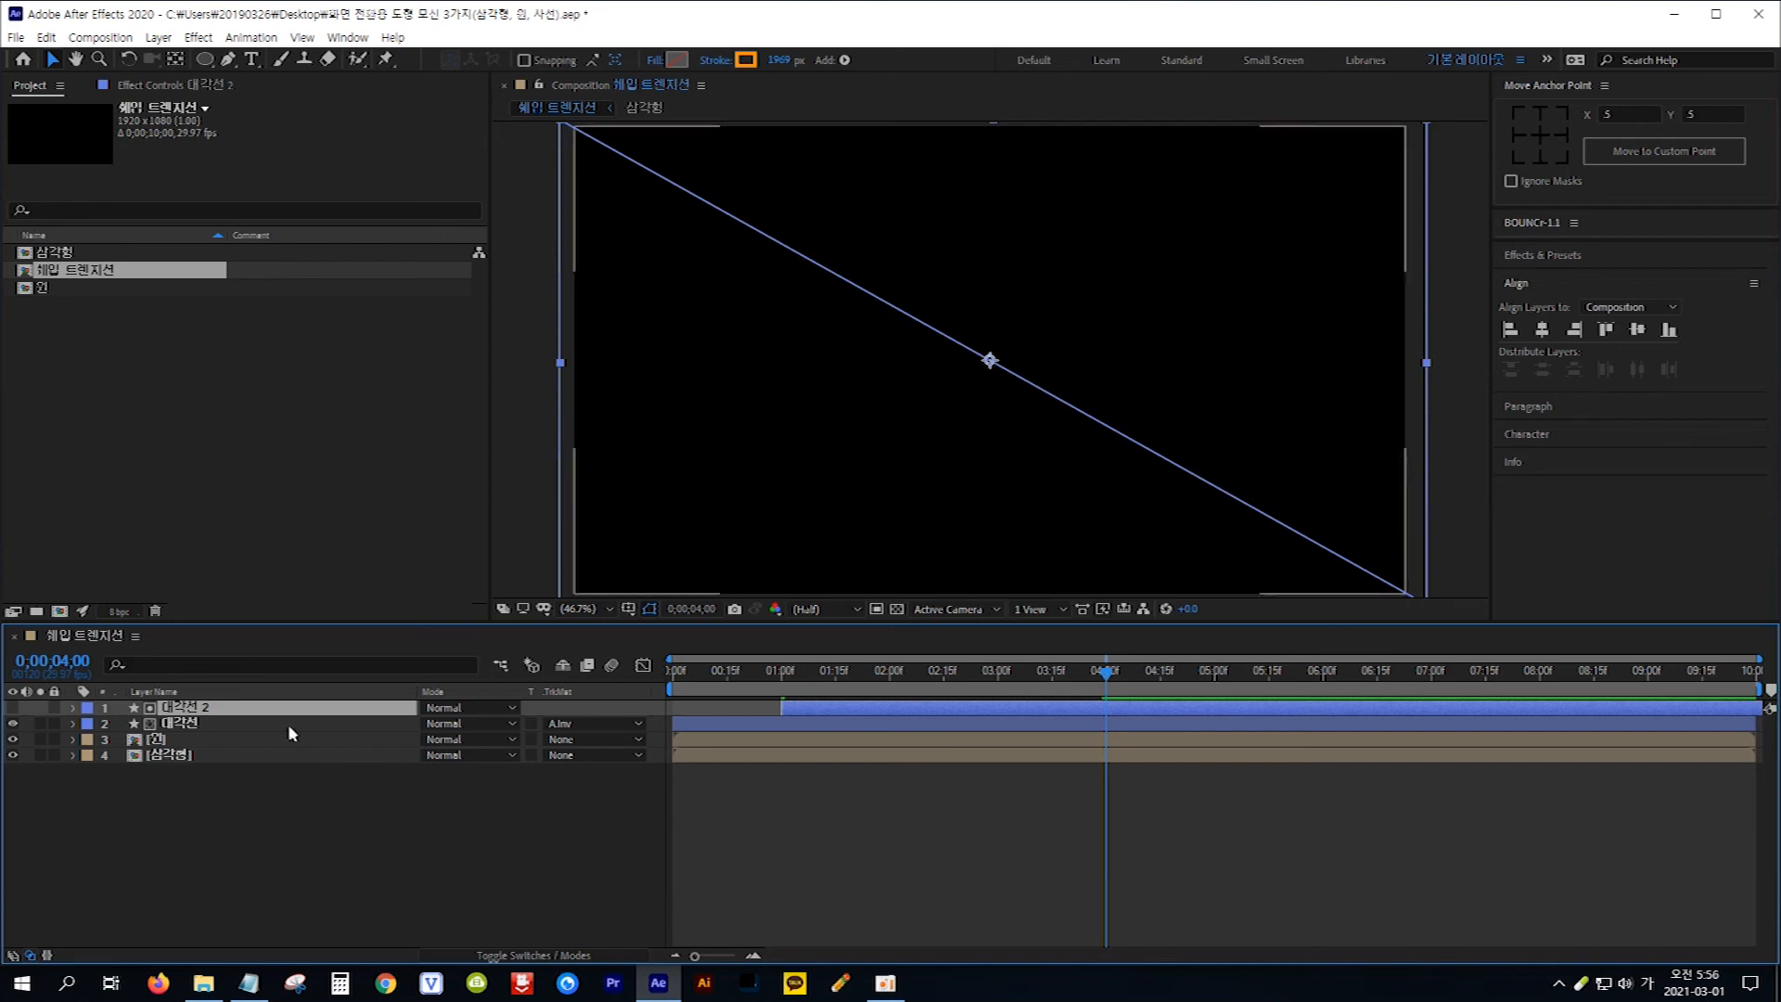
left_click(215, 721, "shift")
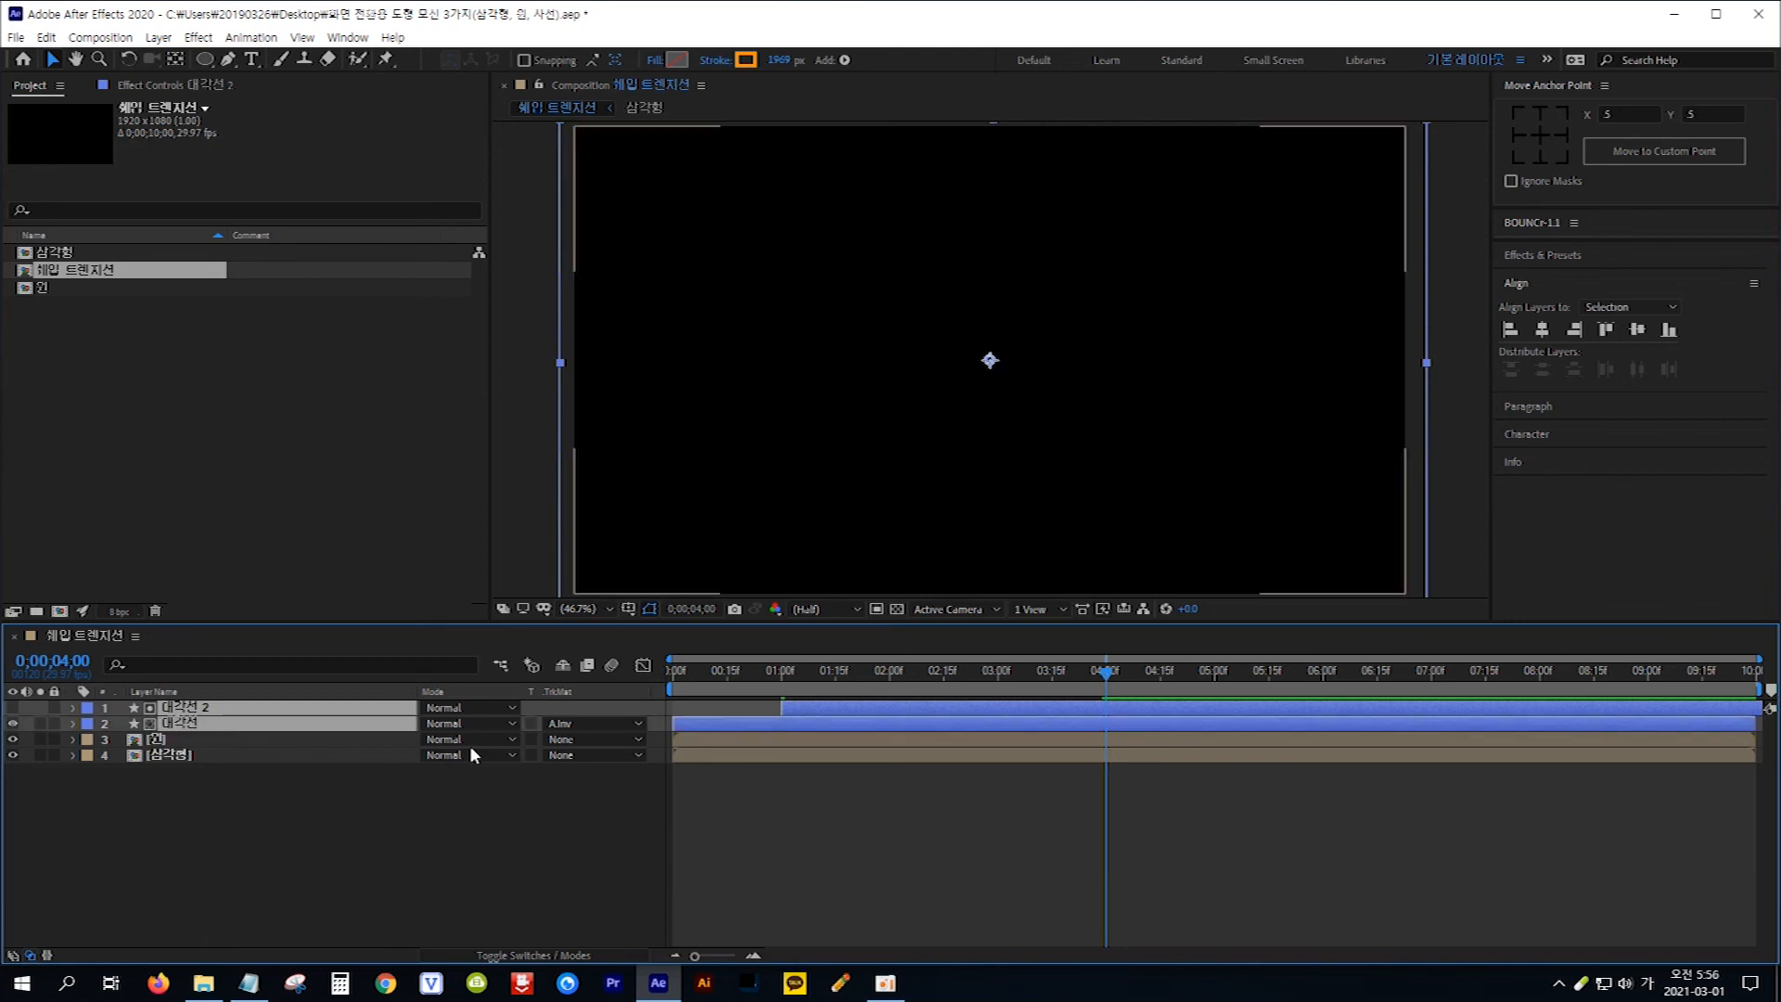
left_click_drag(699, 721, 1134, 729)
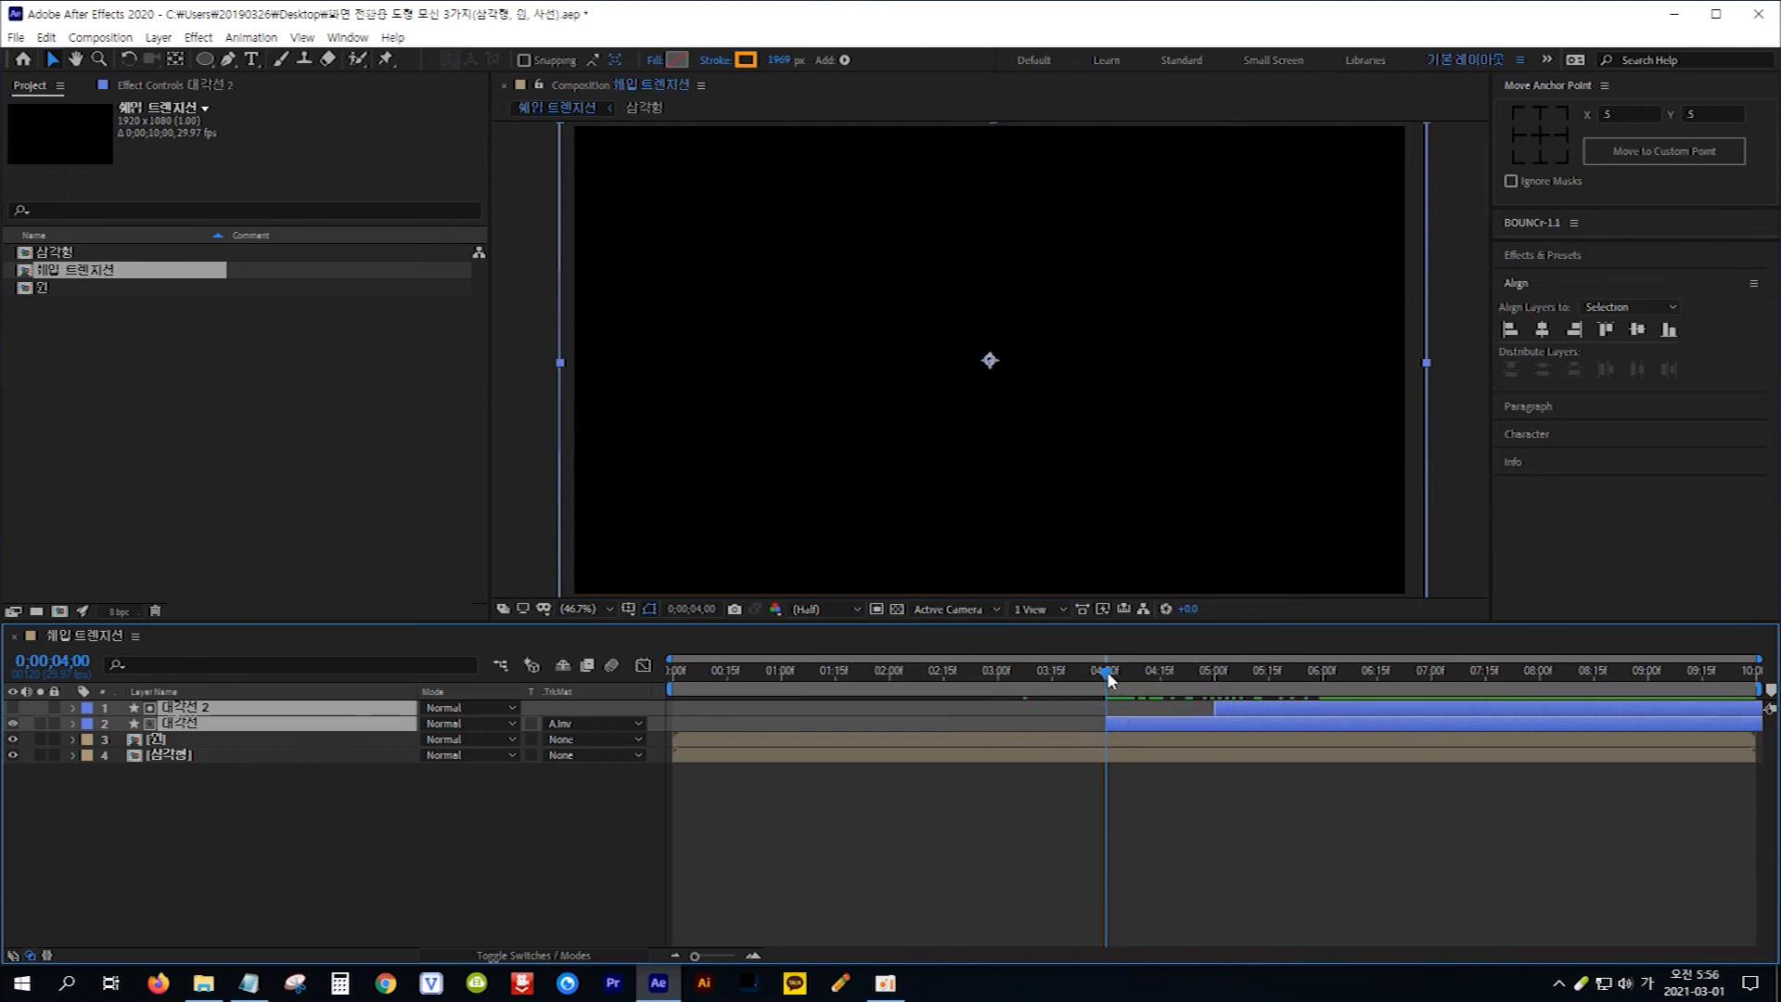
left_click_drag(1110, 677, 1267, 720)
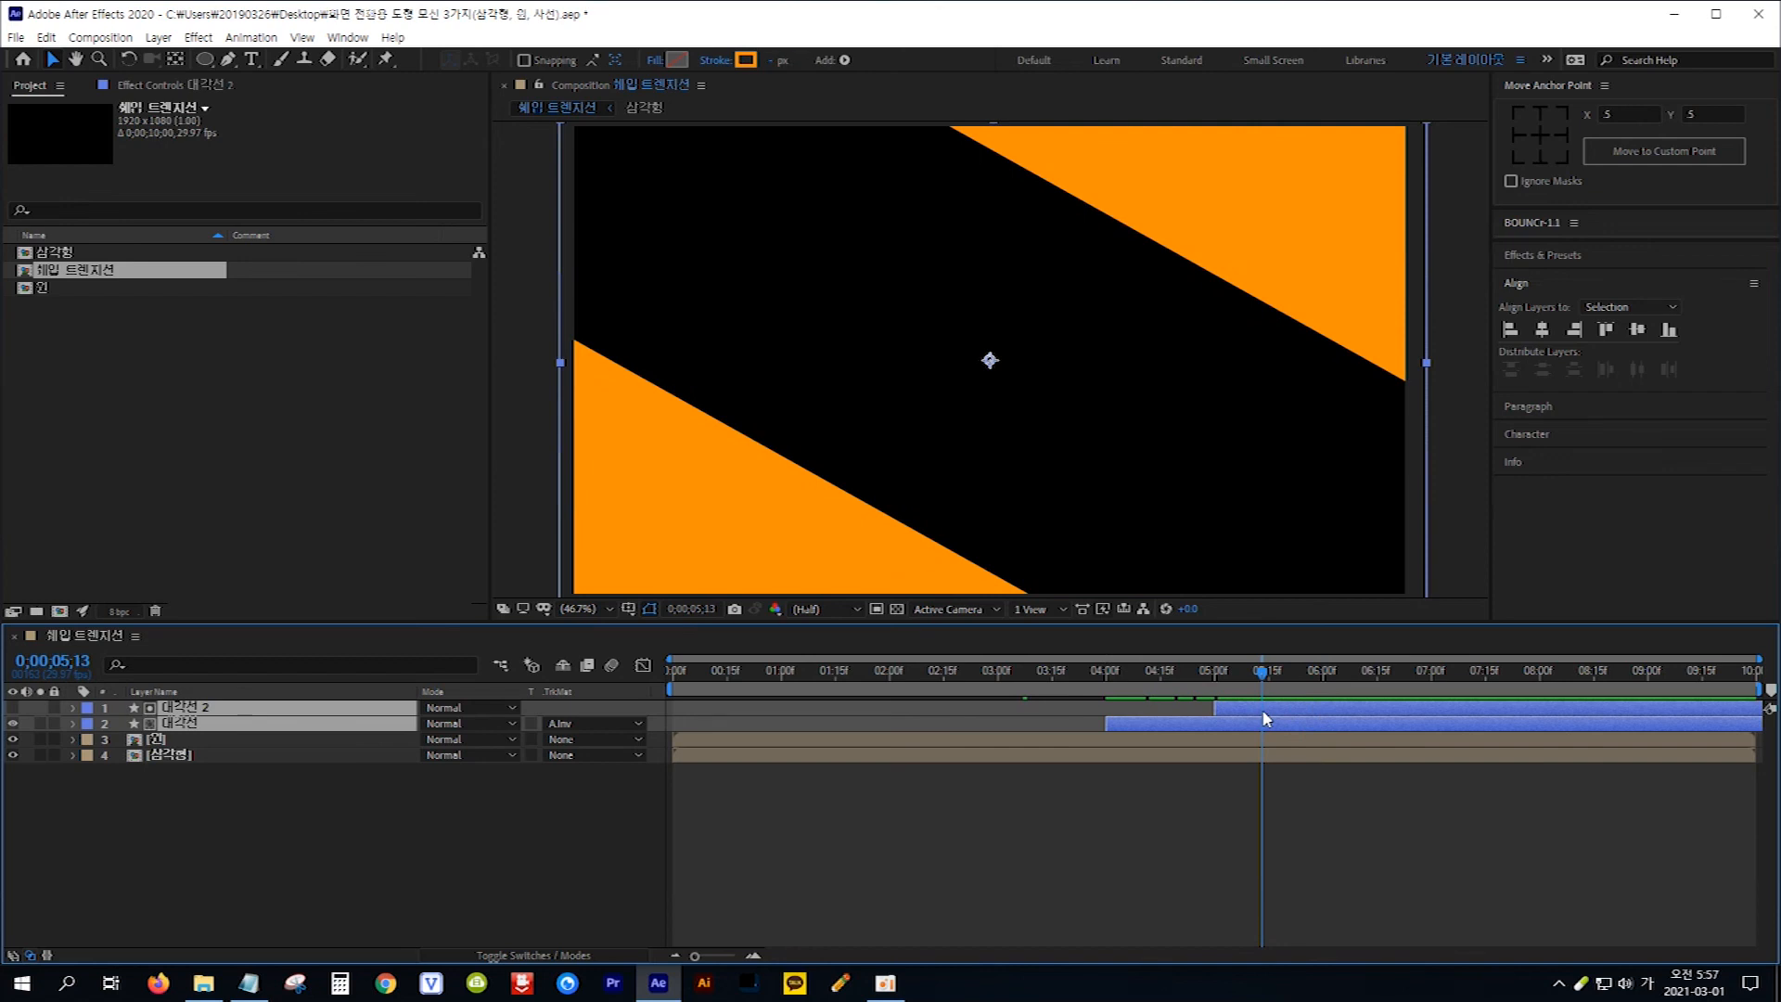
Pre-compose layers "대각선" and "대각선 2" into a new composition named "대각선".
right_click(234, 729)
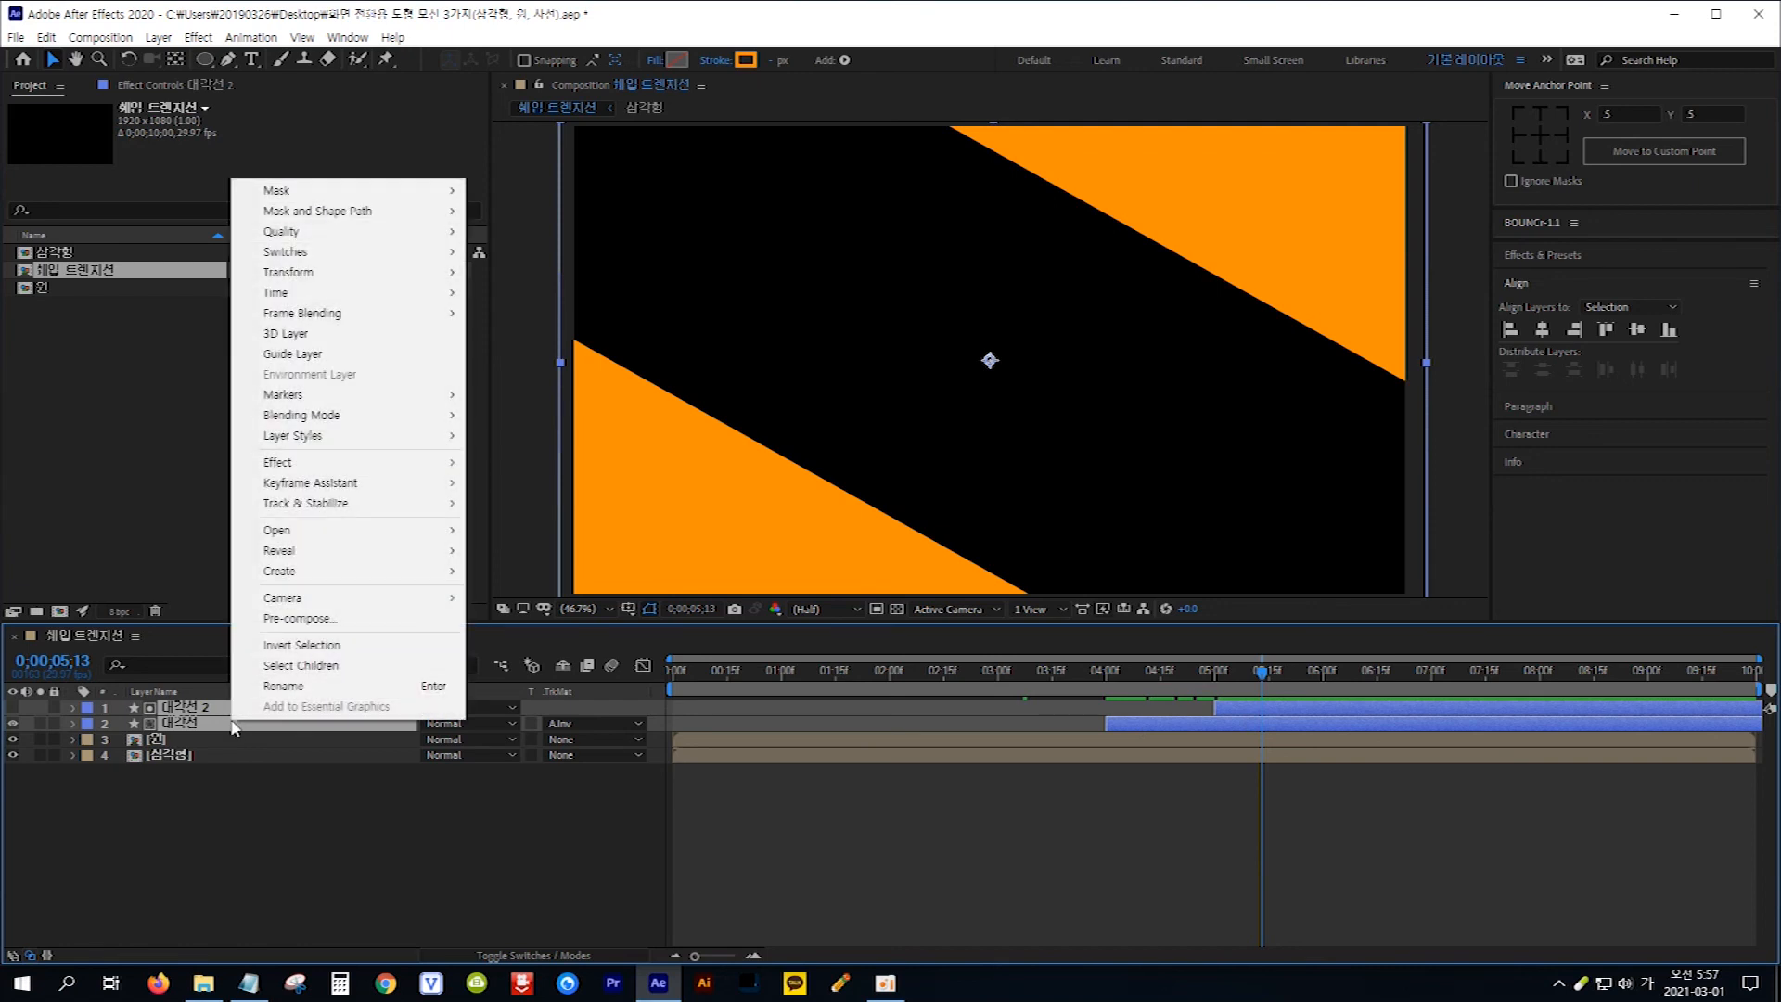
left_click(330, 615)
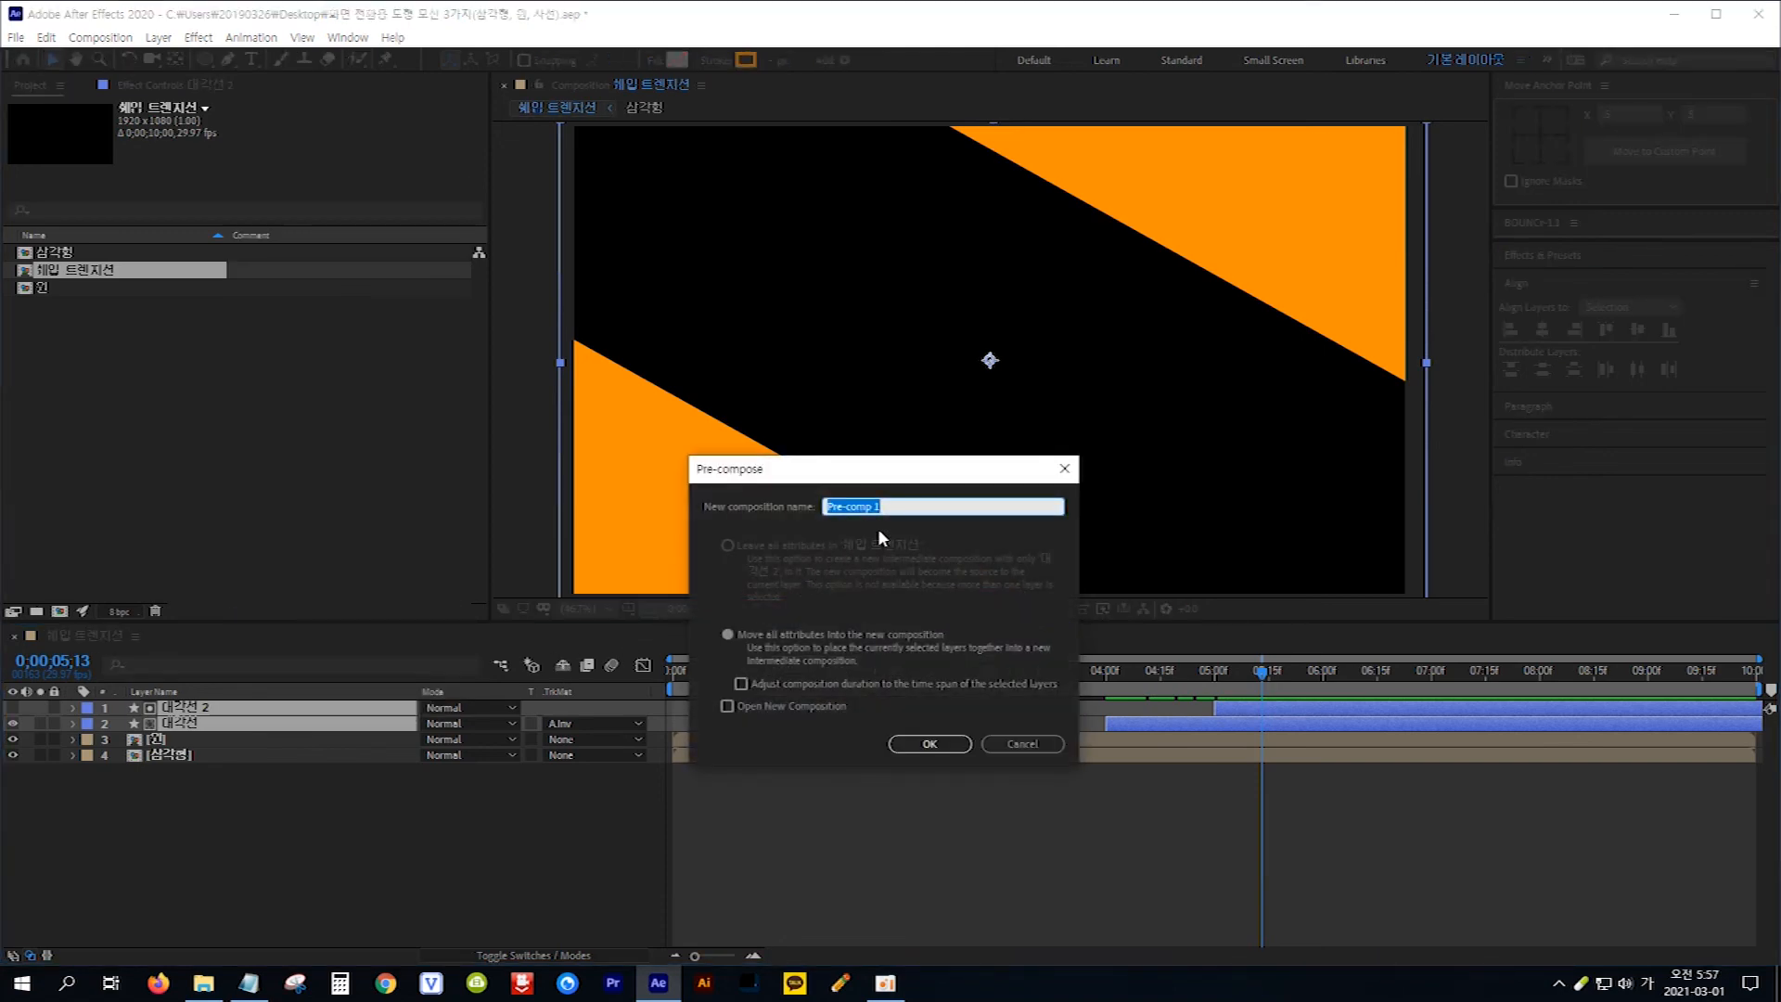
type("대각선")
left_click(927, 745)
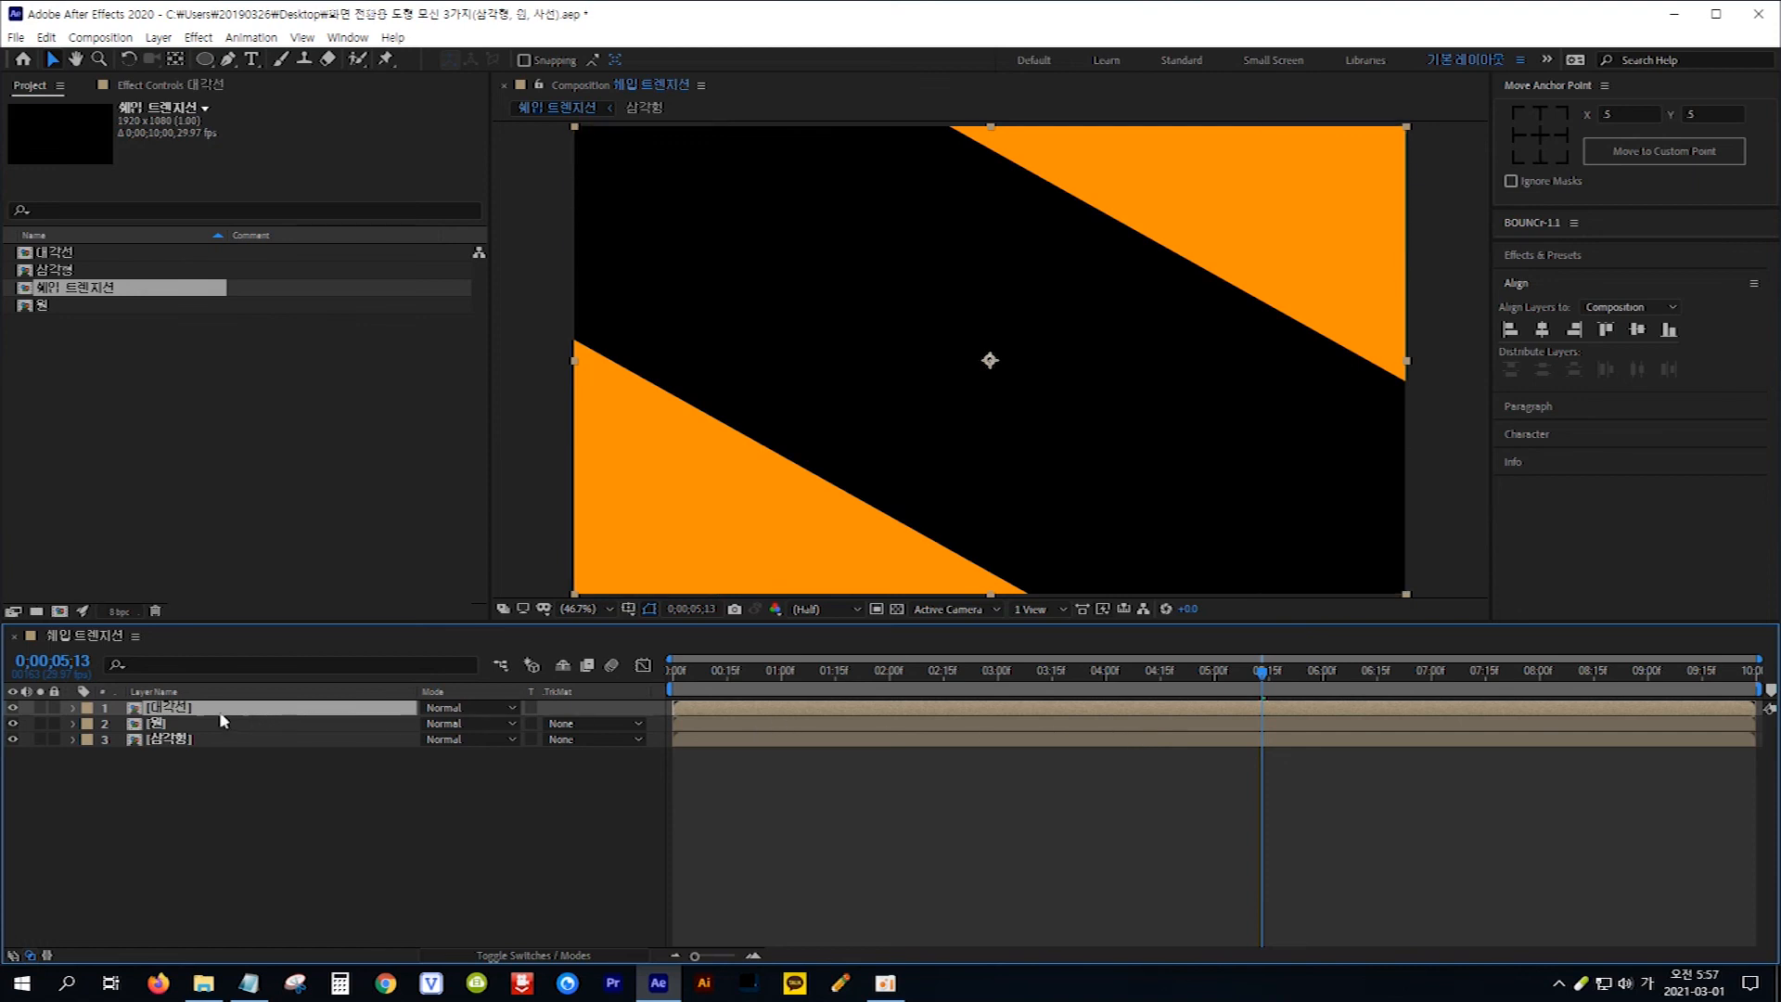
End the work area at 0;00;06;00 and return the playhead to the start of the composition.
left_click(66, 661)
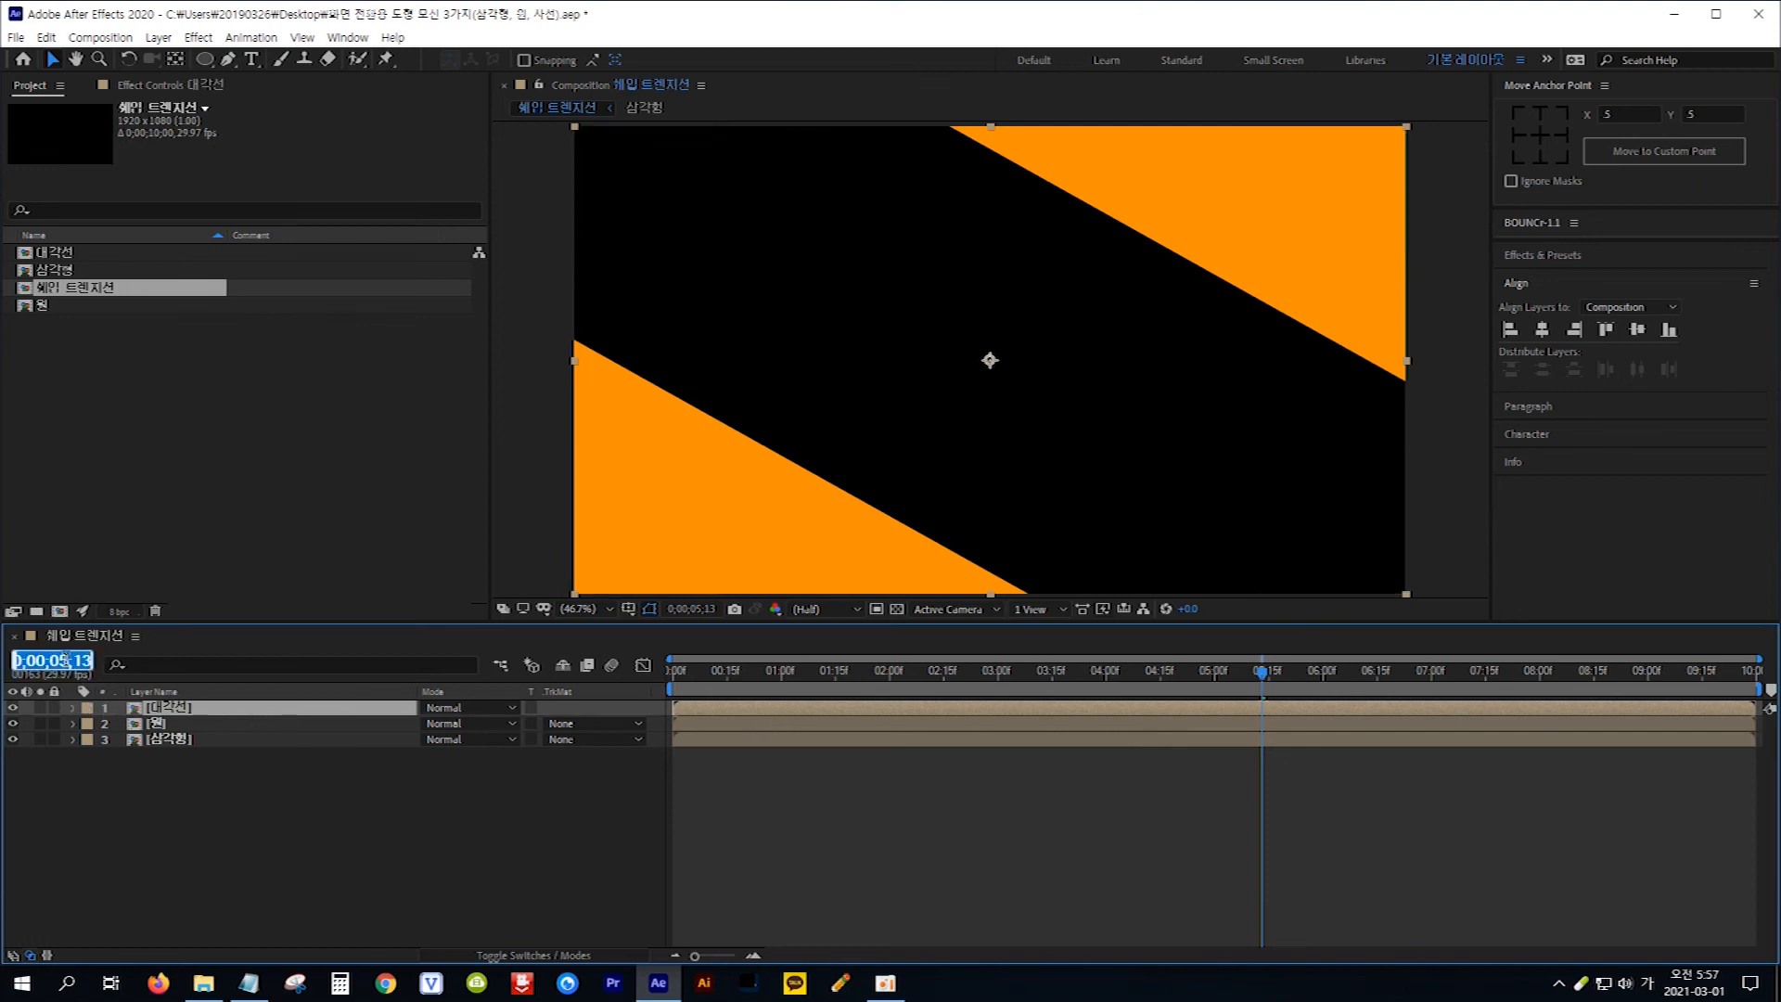
type("6.")
key("Return")
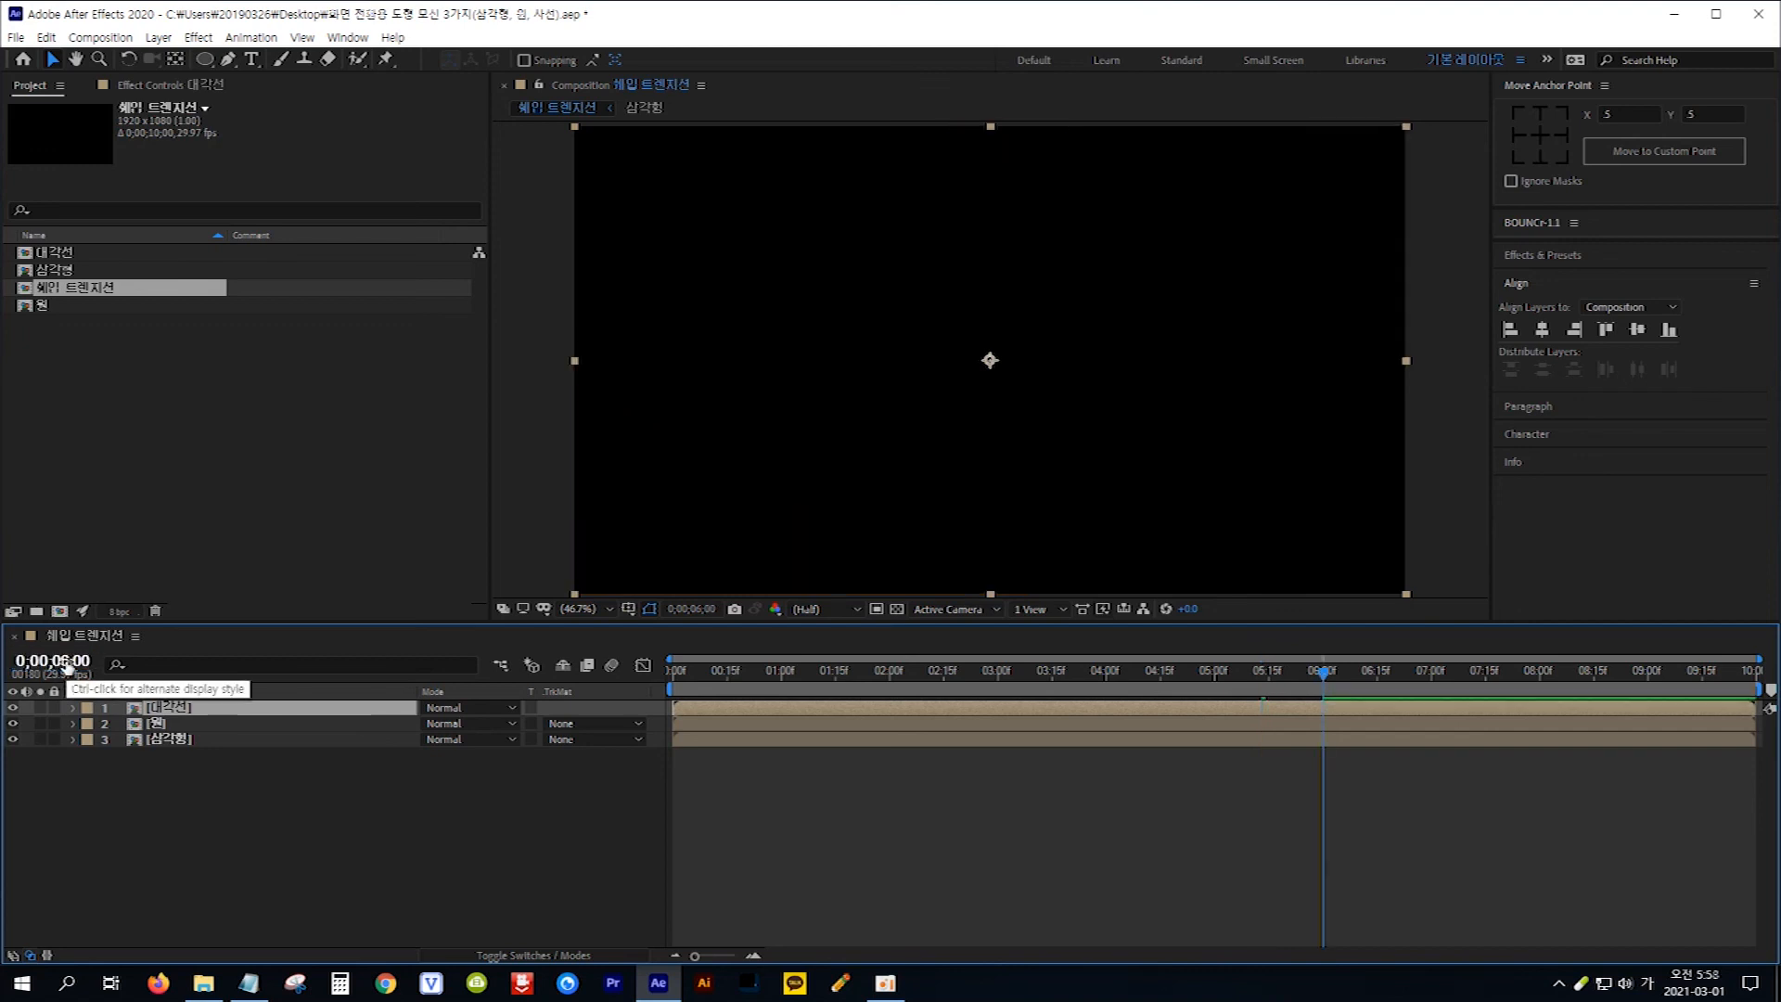
key("Hangul")
key("n")
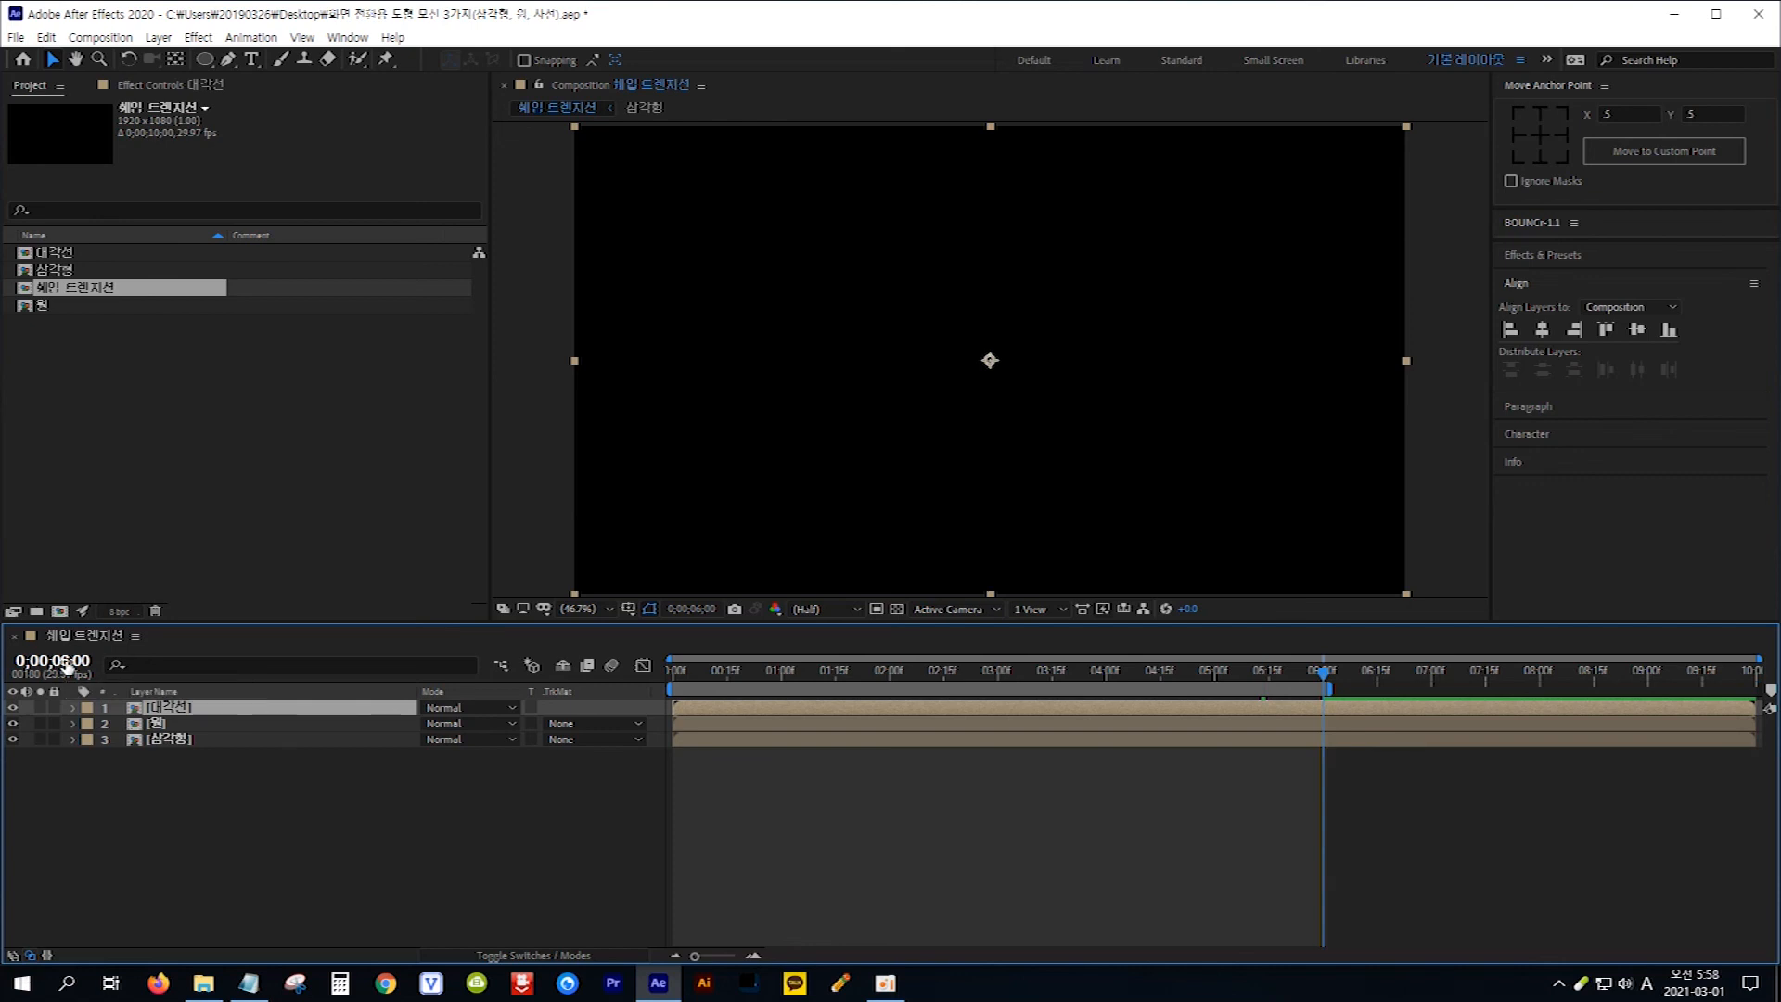
key("Home")
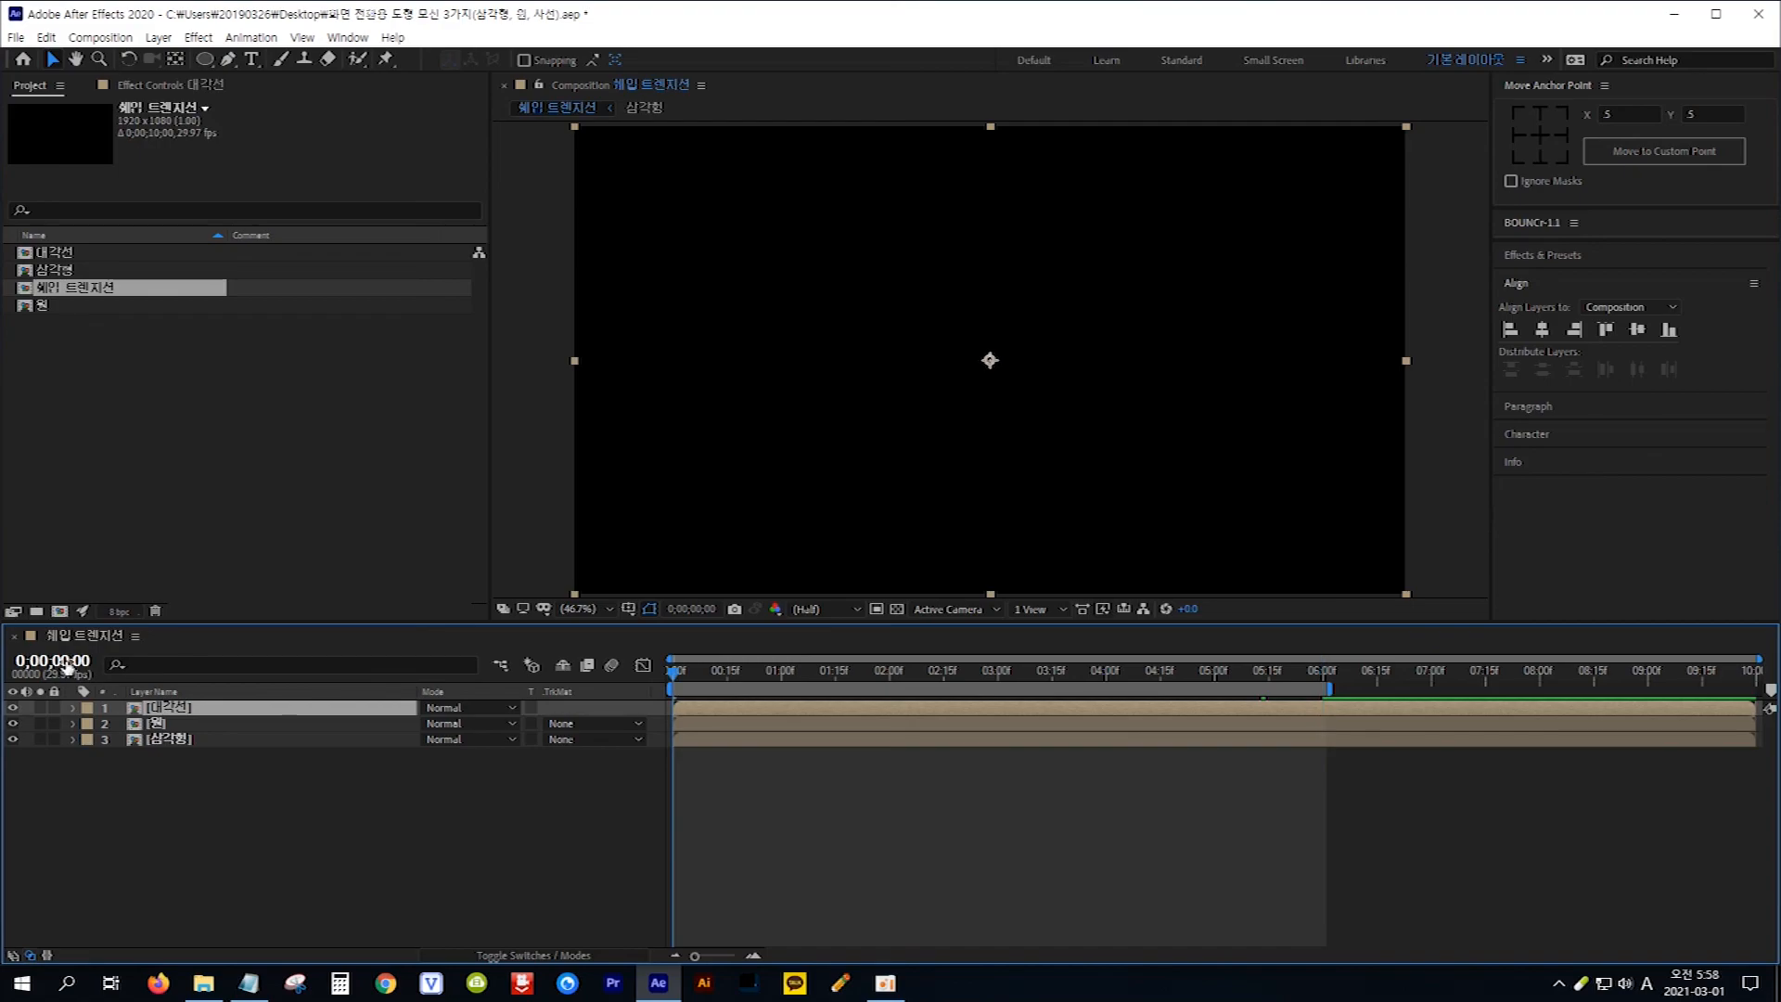